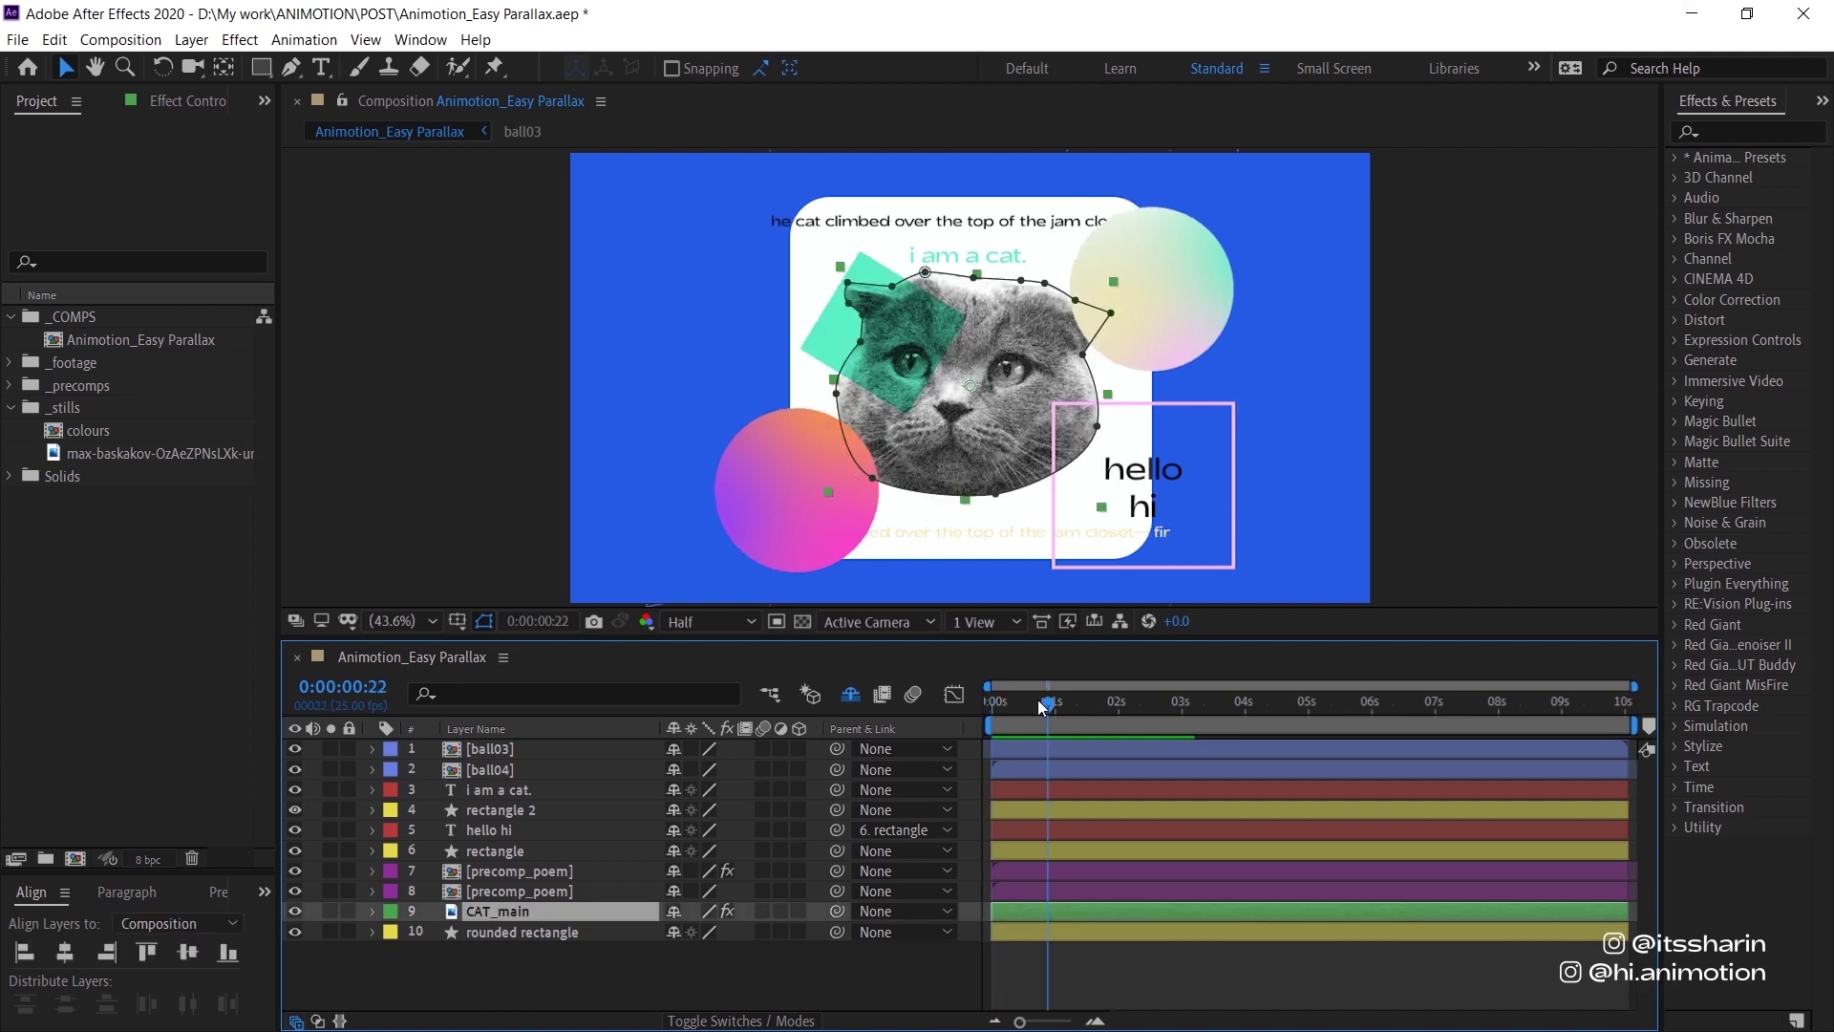
# Move the current time back to 0:00:00:16 and select the ball03 layer.
pyautogui.moveTo(1043, 701)
pyautogui.mouseDown()
pyautogui.moveTo(995, 720)
pyautogui.moveTo(1032, 705)
pyautogui.mouseUp()
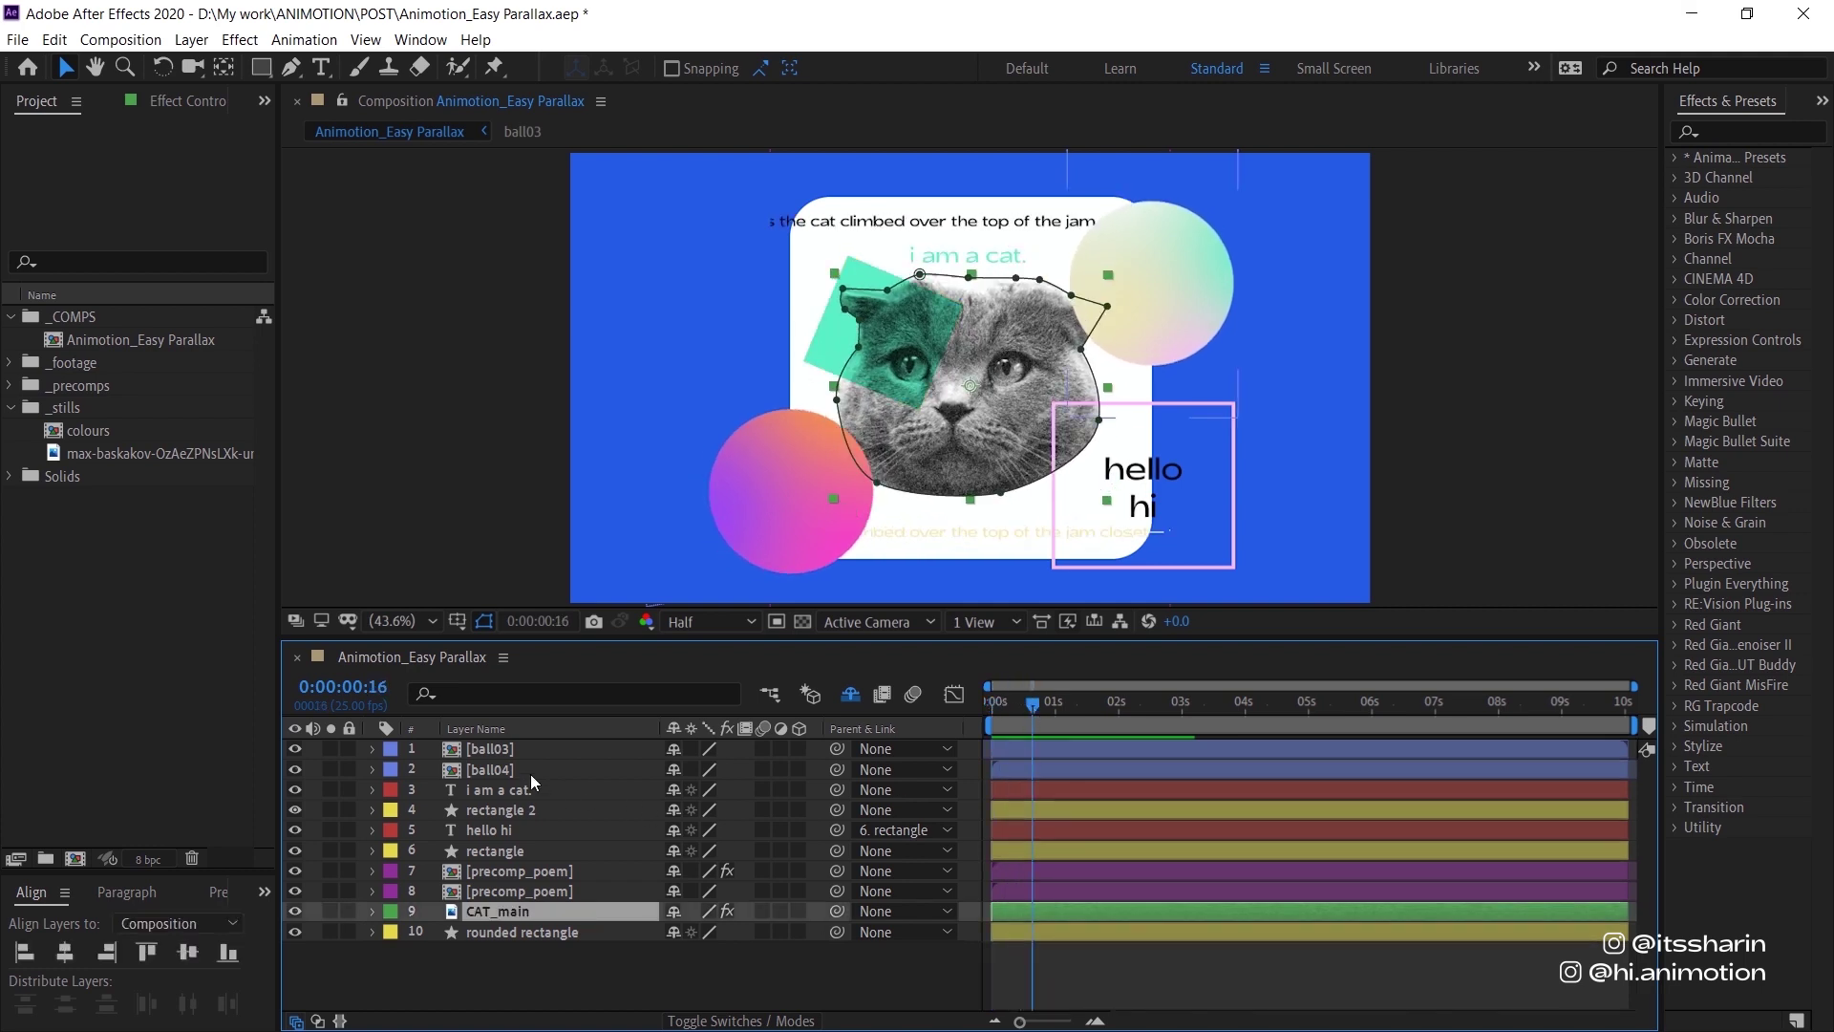
pyautogui.click(562, 748)
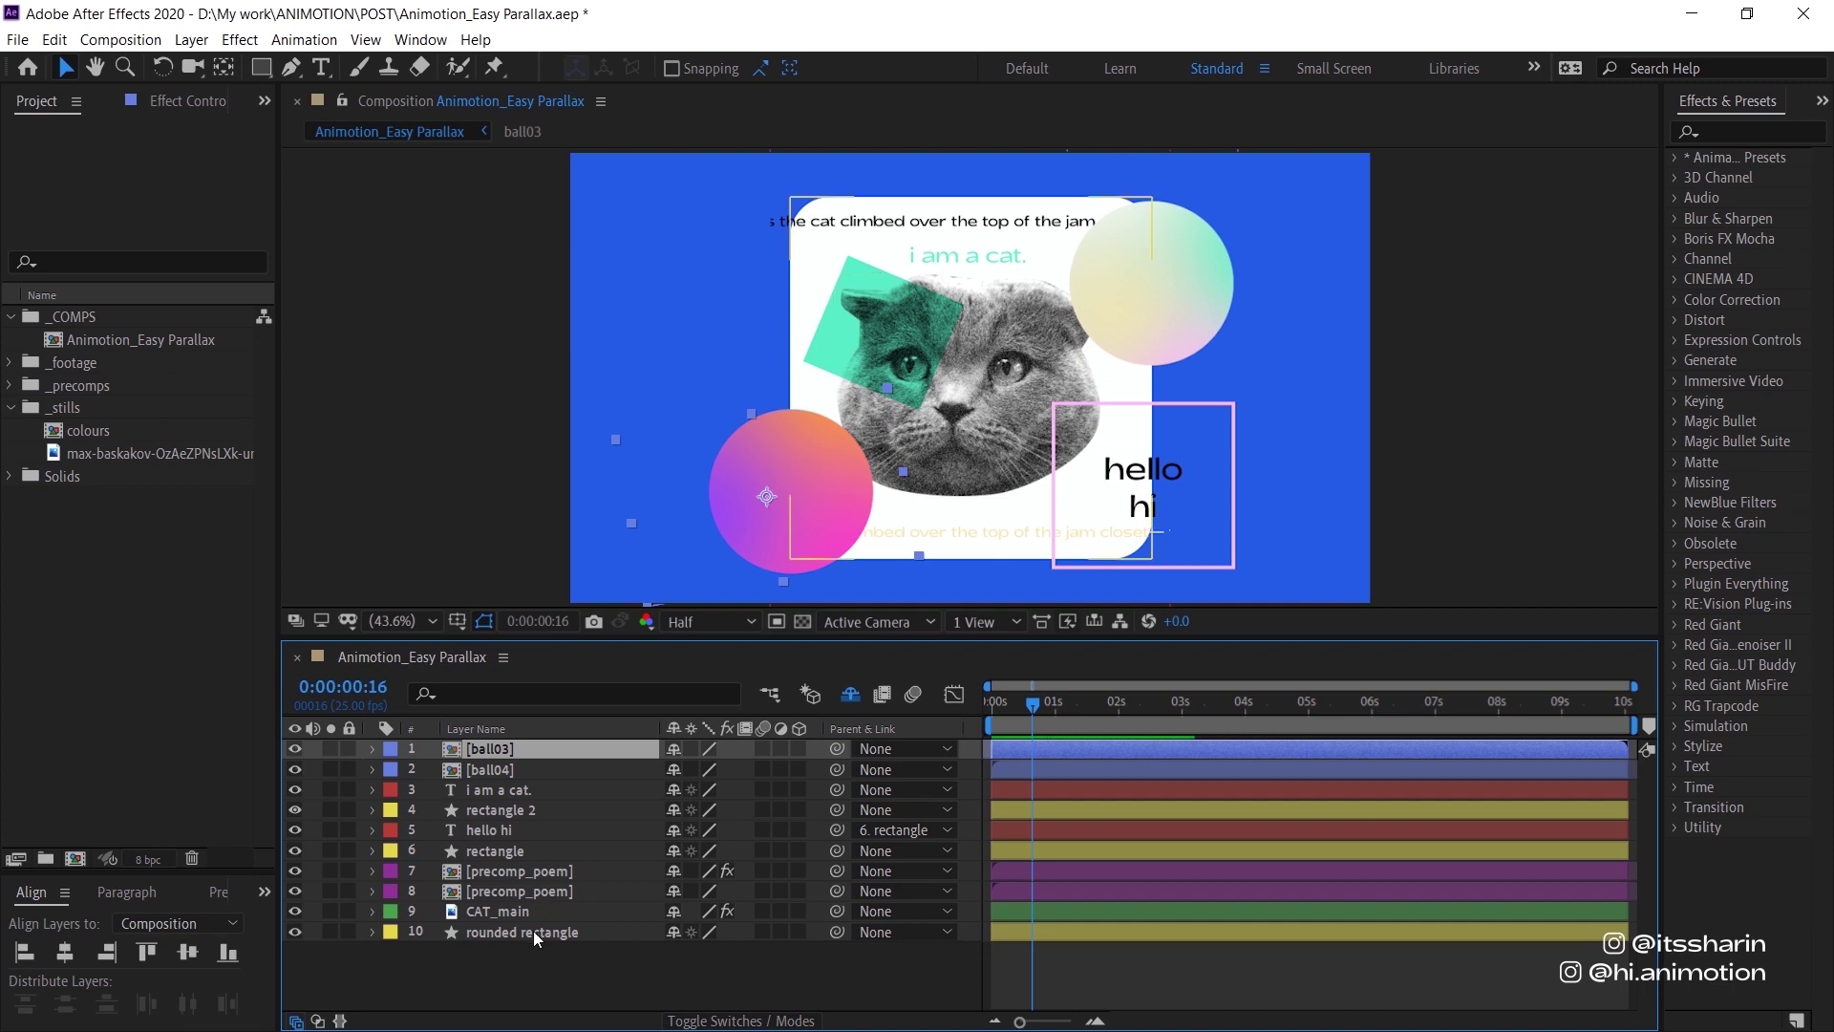
# Make all ten layers 3D and set the viewer layout to 2 Views - Horizontal, Top plus Active Camera.
pyautogui.keyDown('shift'); pyautogui.click(533, 931); pyautogui.keyUp('shift')
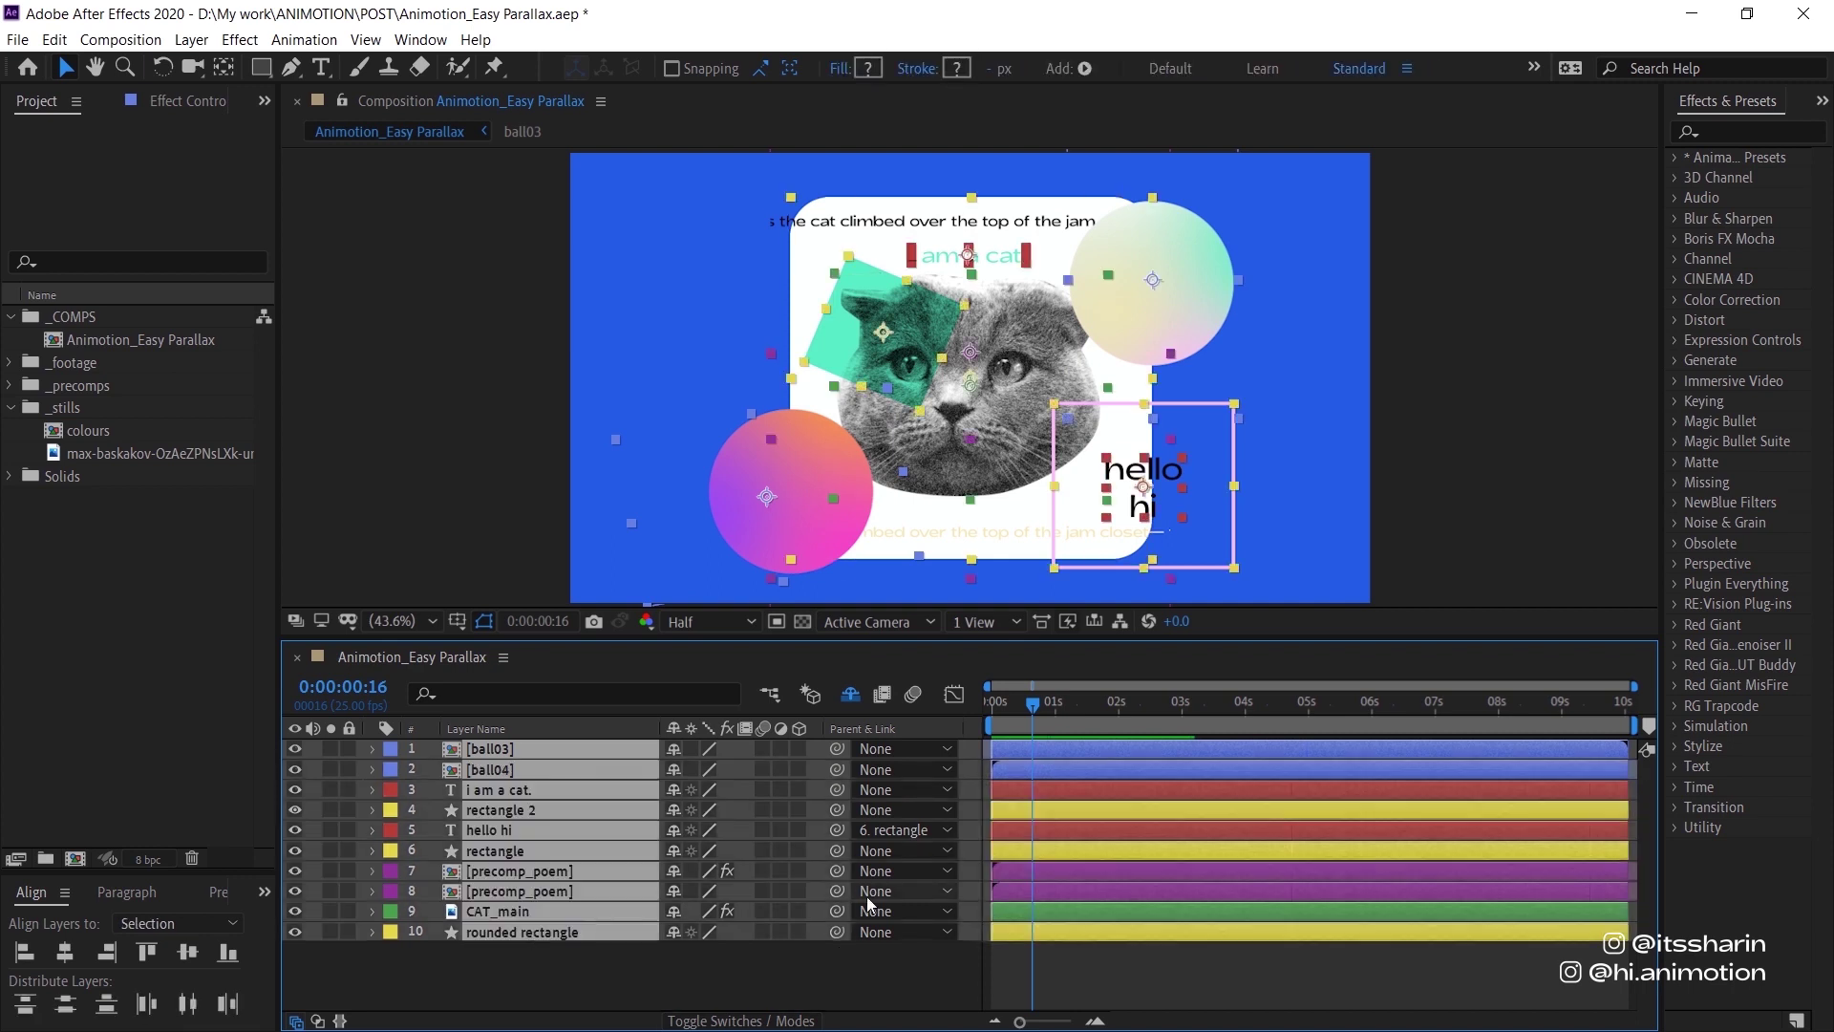
pyautogui.click(800, 749)
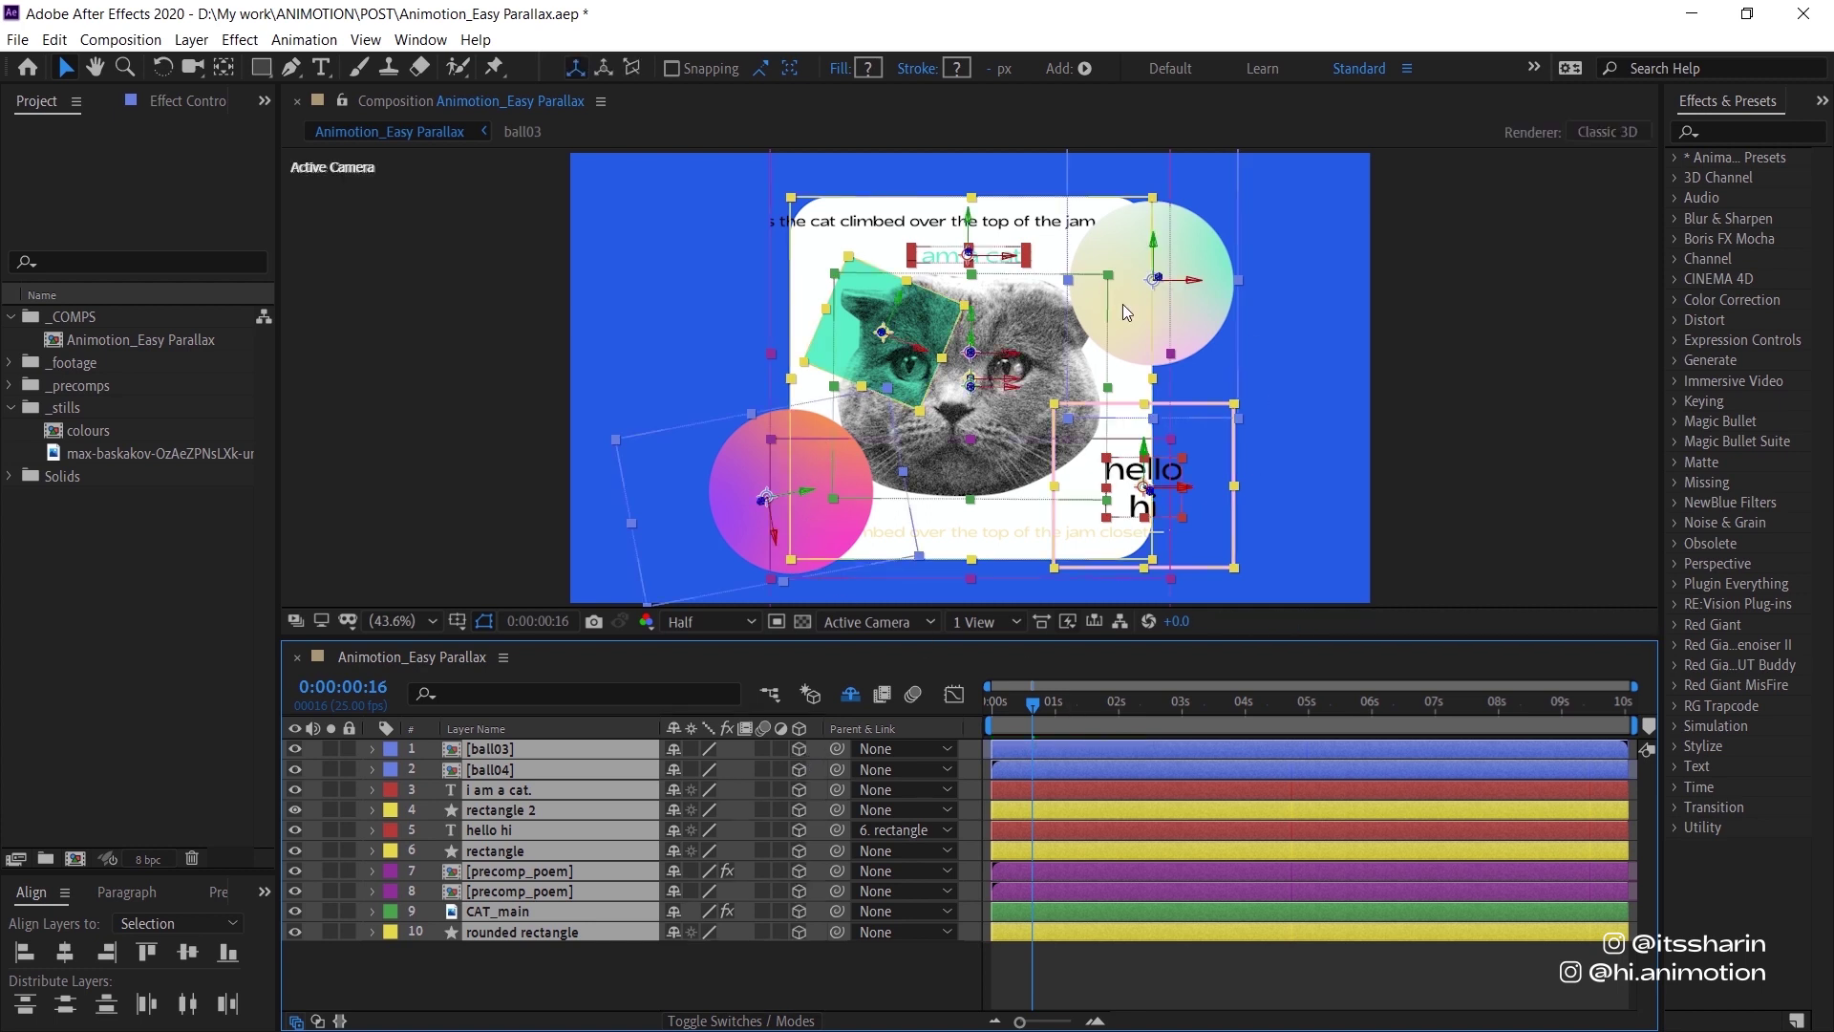
pyautogui.click(1015, 625)
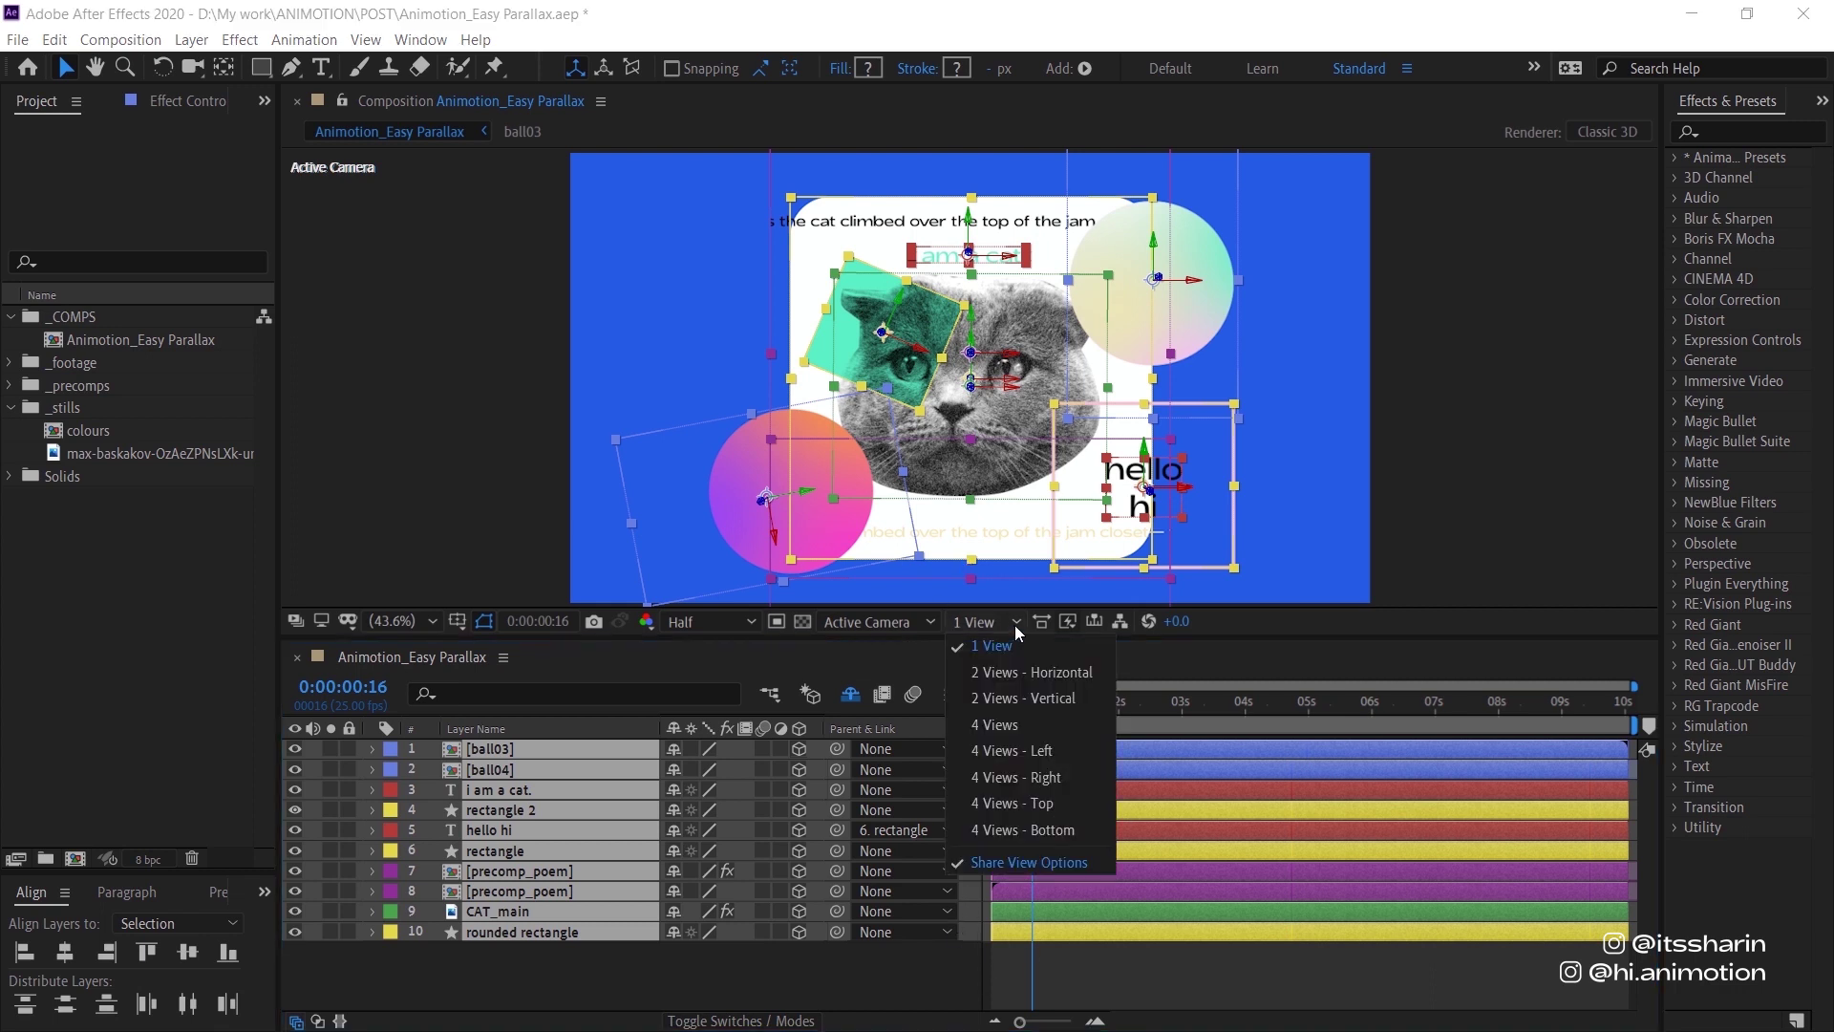
pyautogui.click(1076, 673)
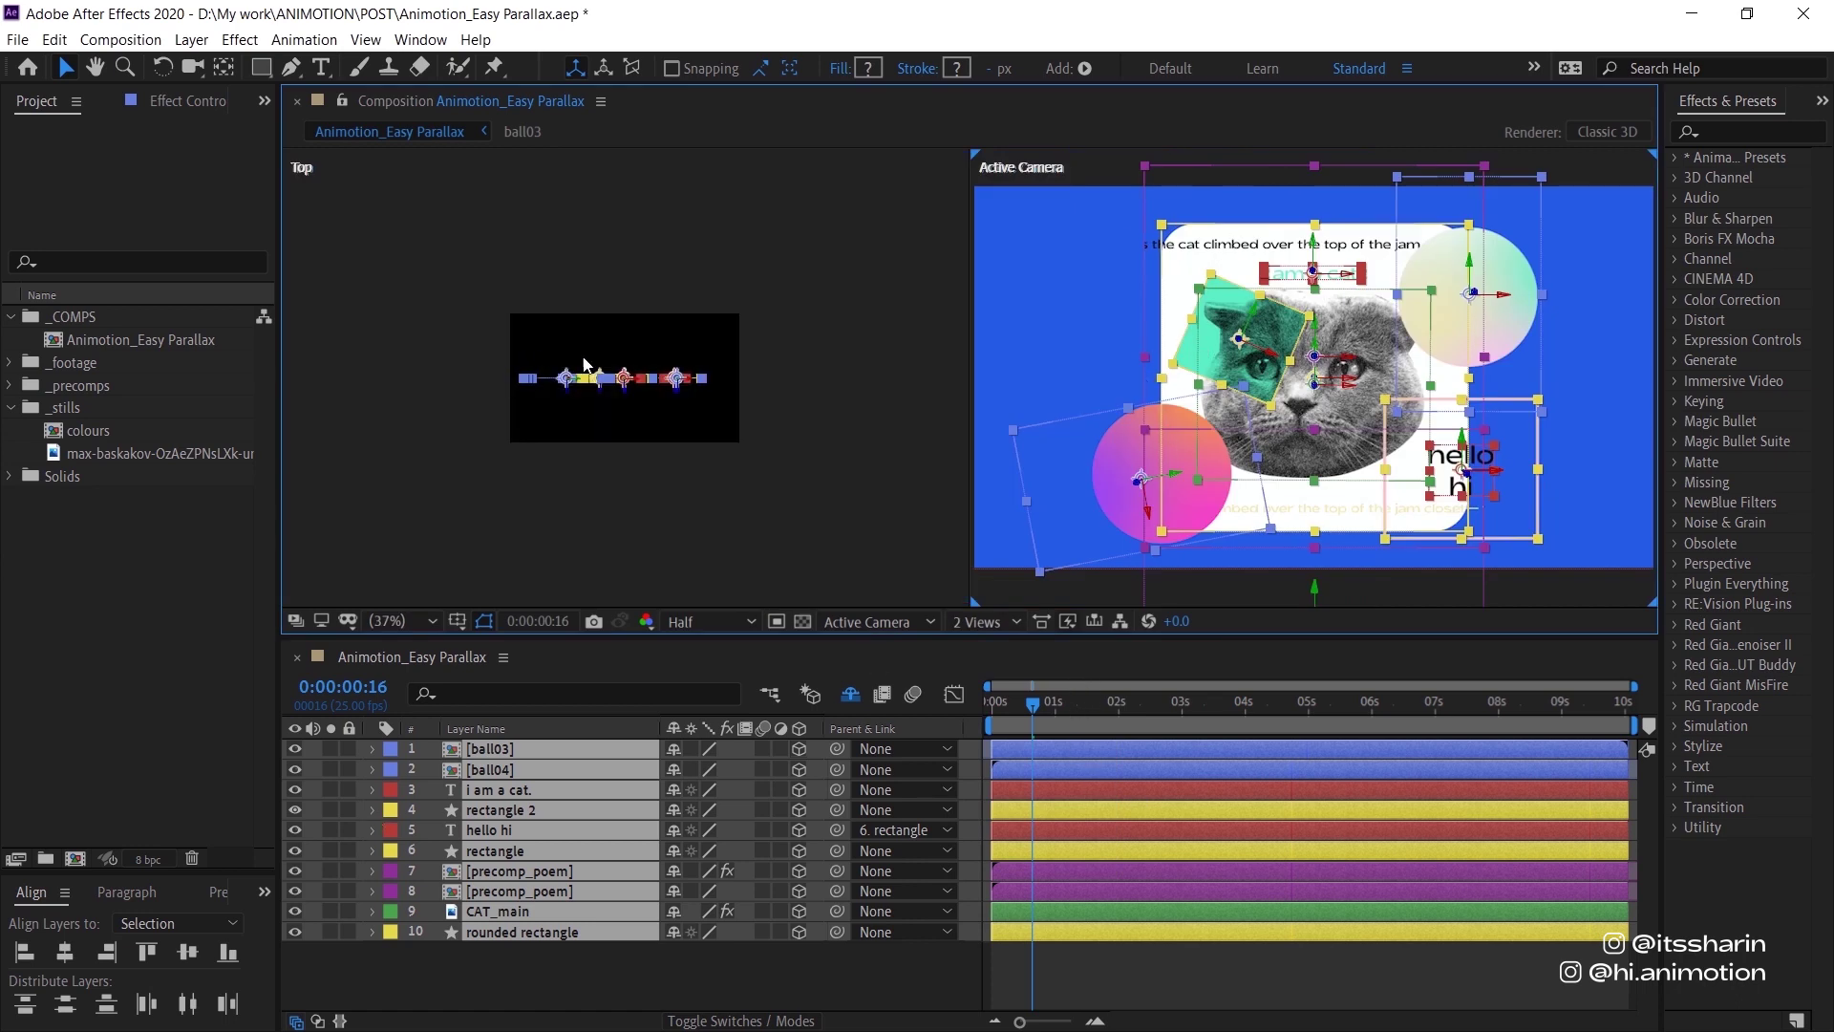
pyautogui.scroll(5, 623, 395)
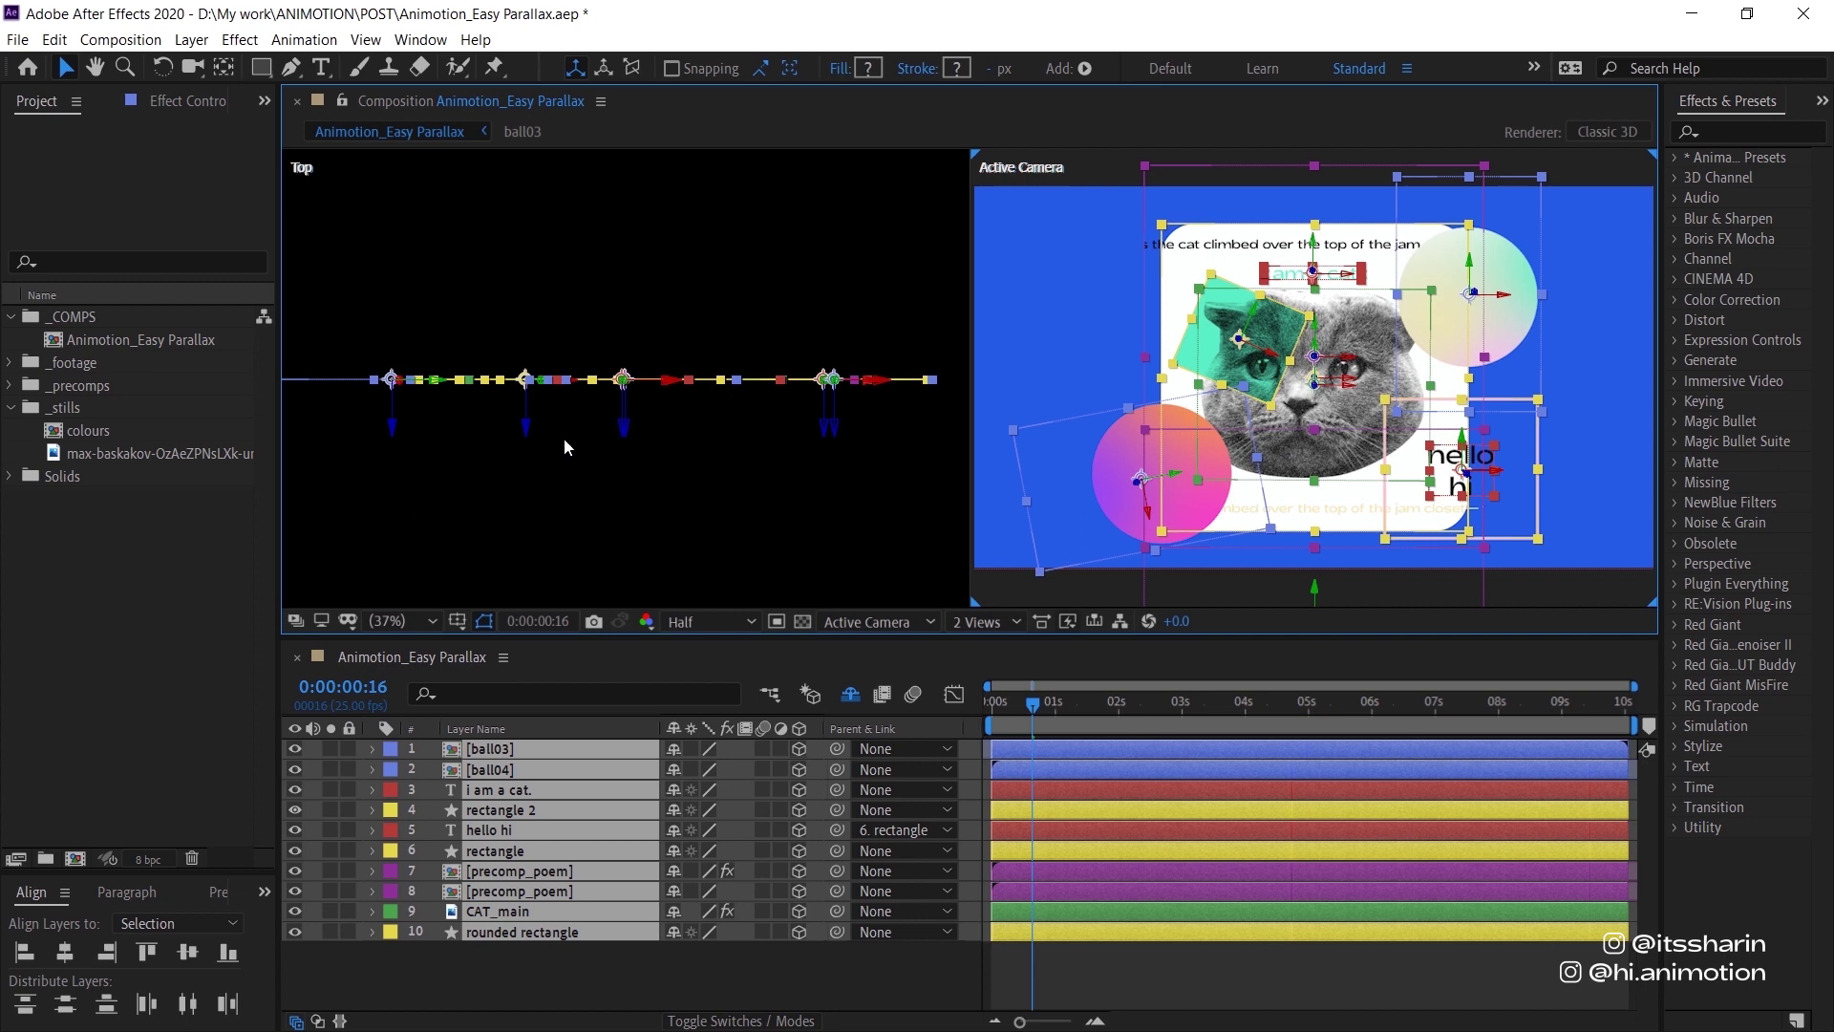
pyautogui.scroll(-5, 616, 422)
# Add Camera 1, a One-Node Camera with 18 mm focal length, from the timeline's New menu.
pyautogui.click(818, 973)
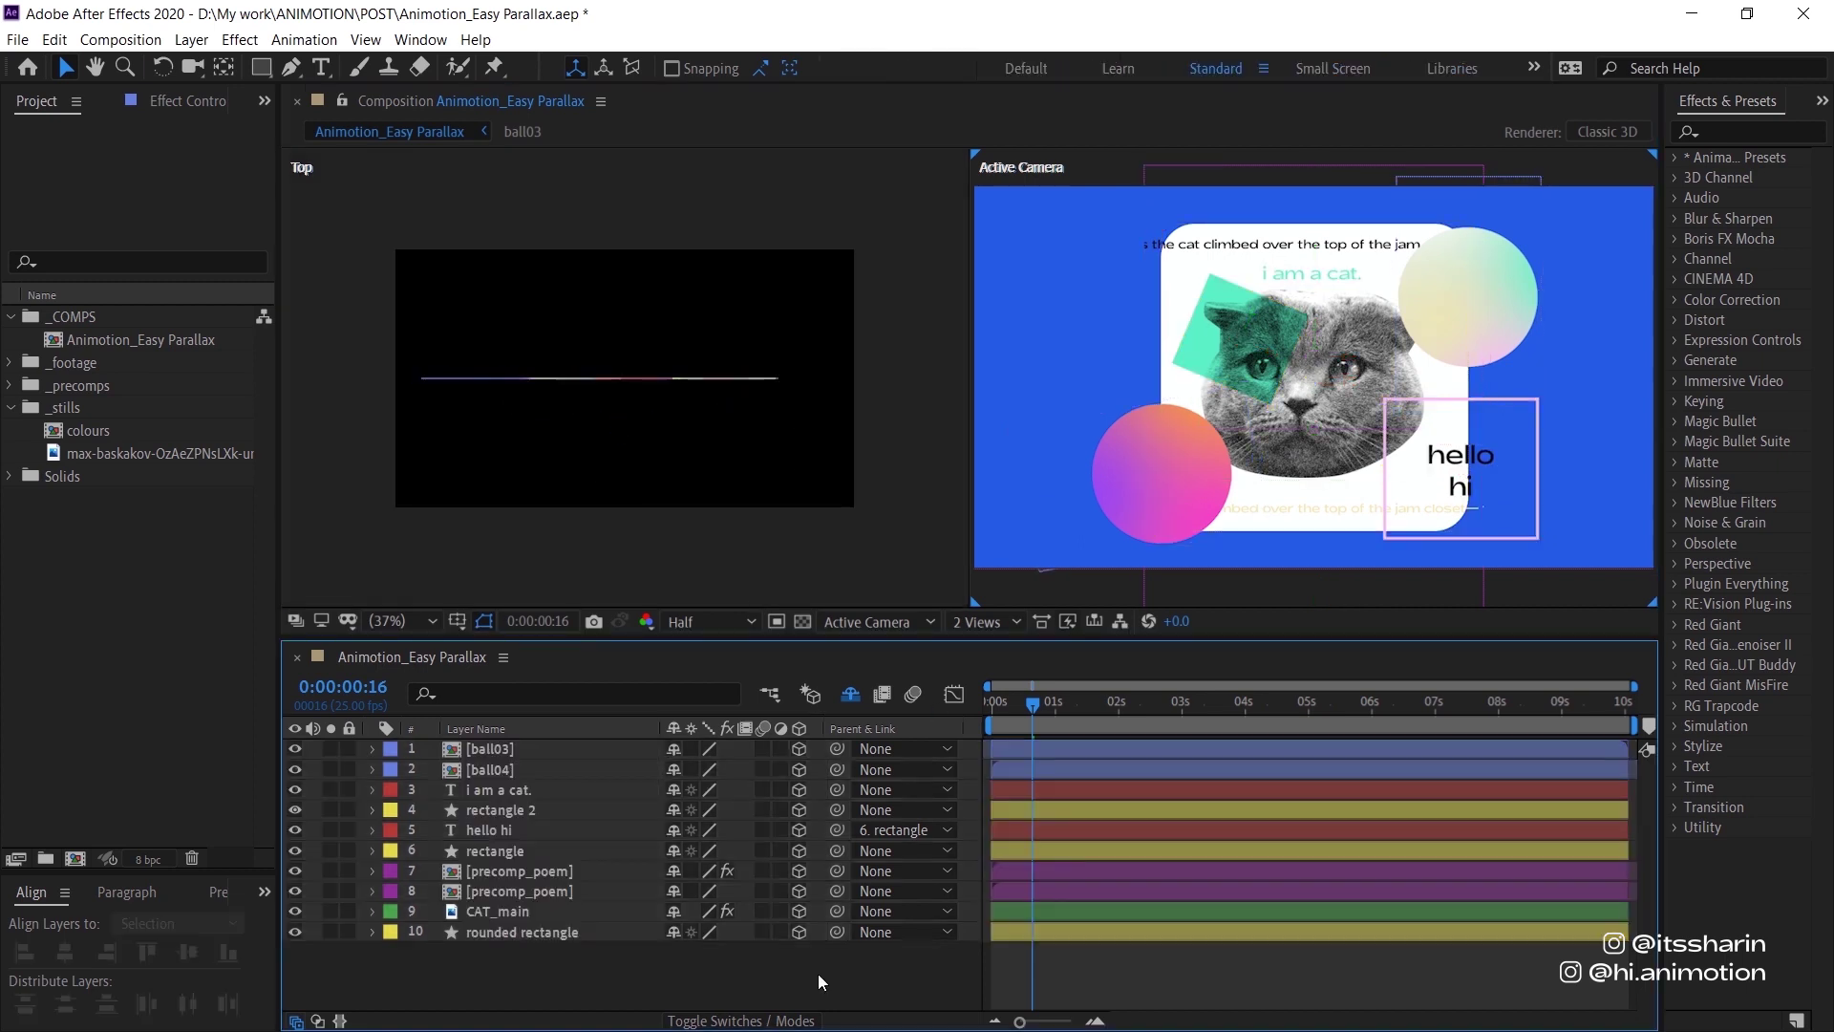
pyautogui.rightClick(818, 973)
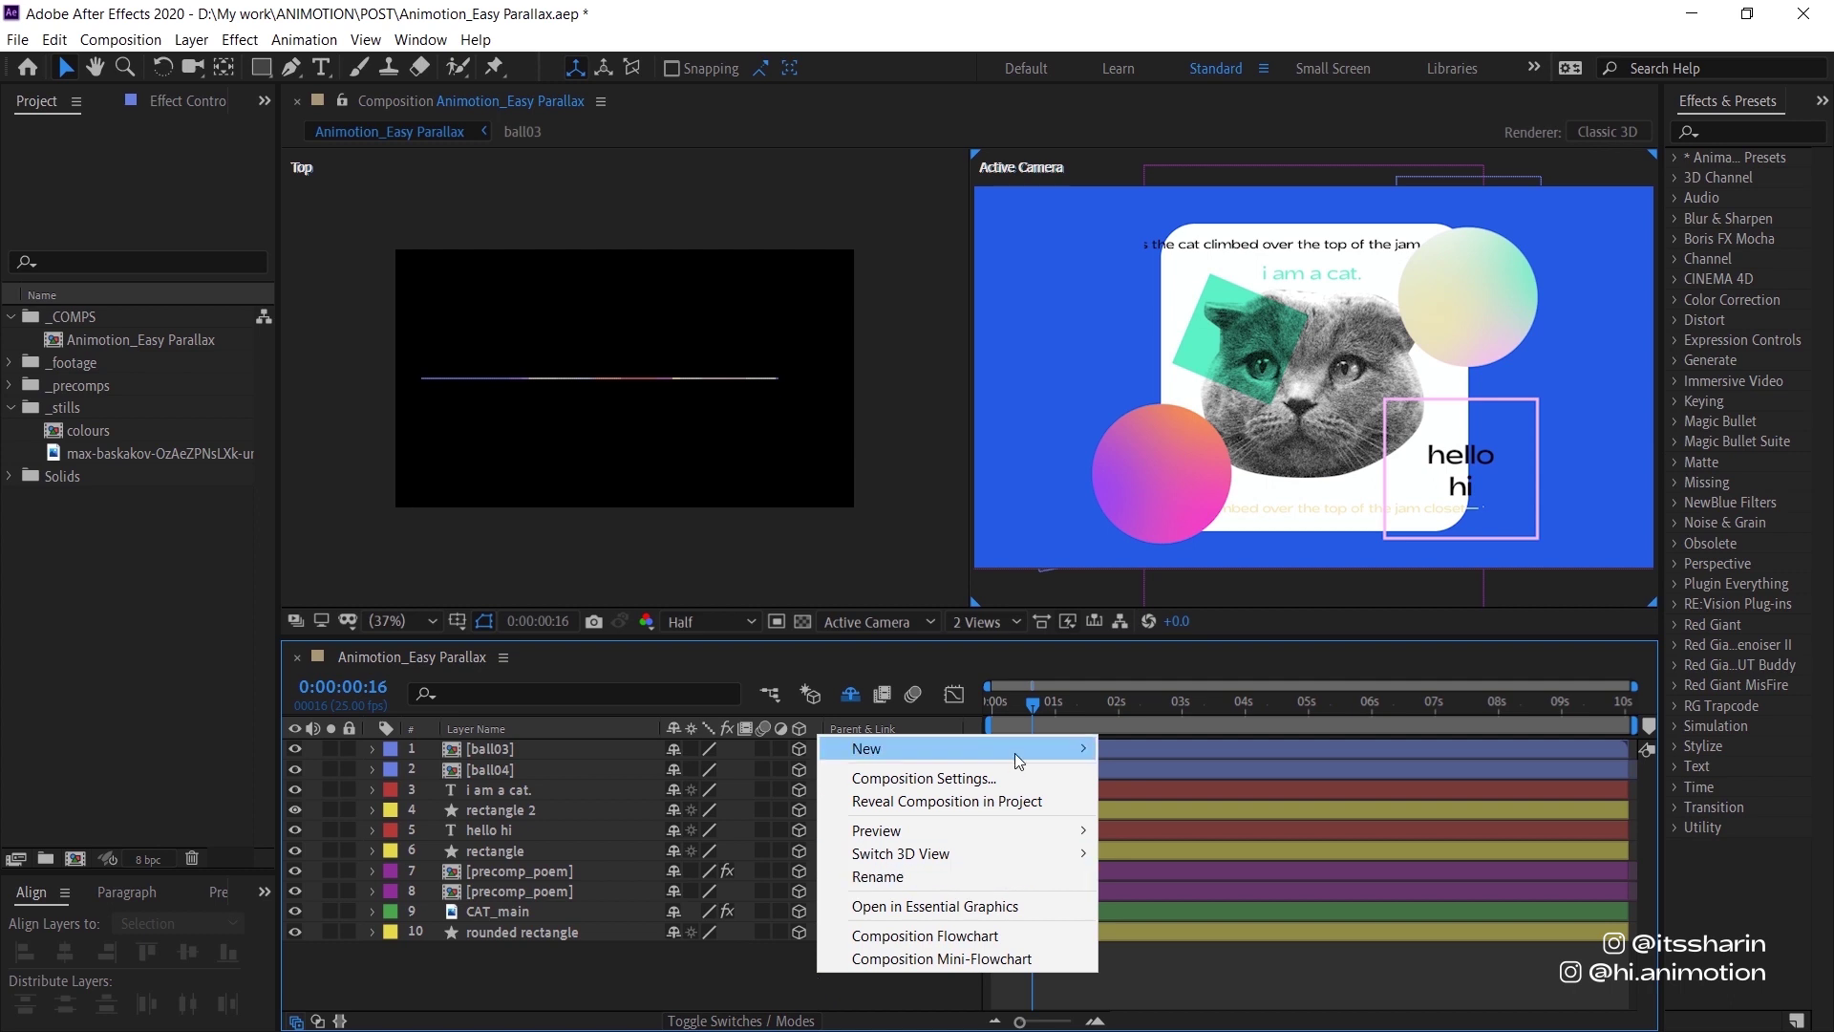
pyautogui.moveTo(1018, 748)
pyautogui.click(1238, 844)
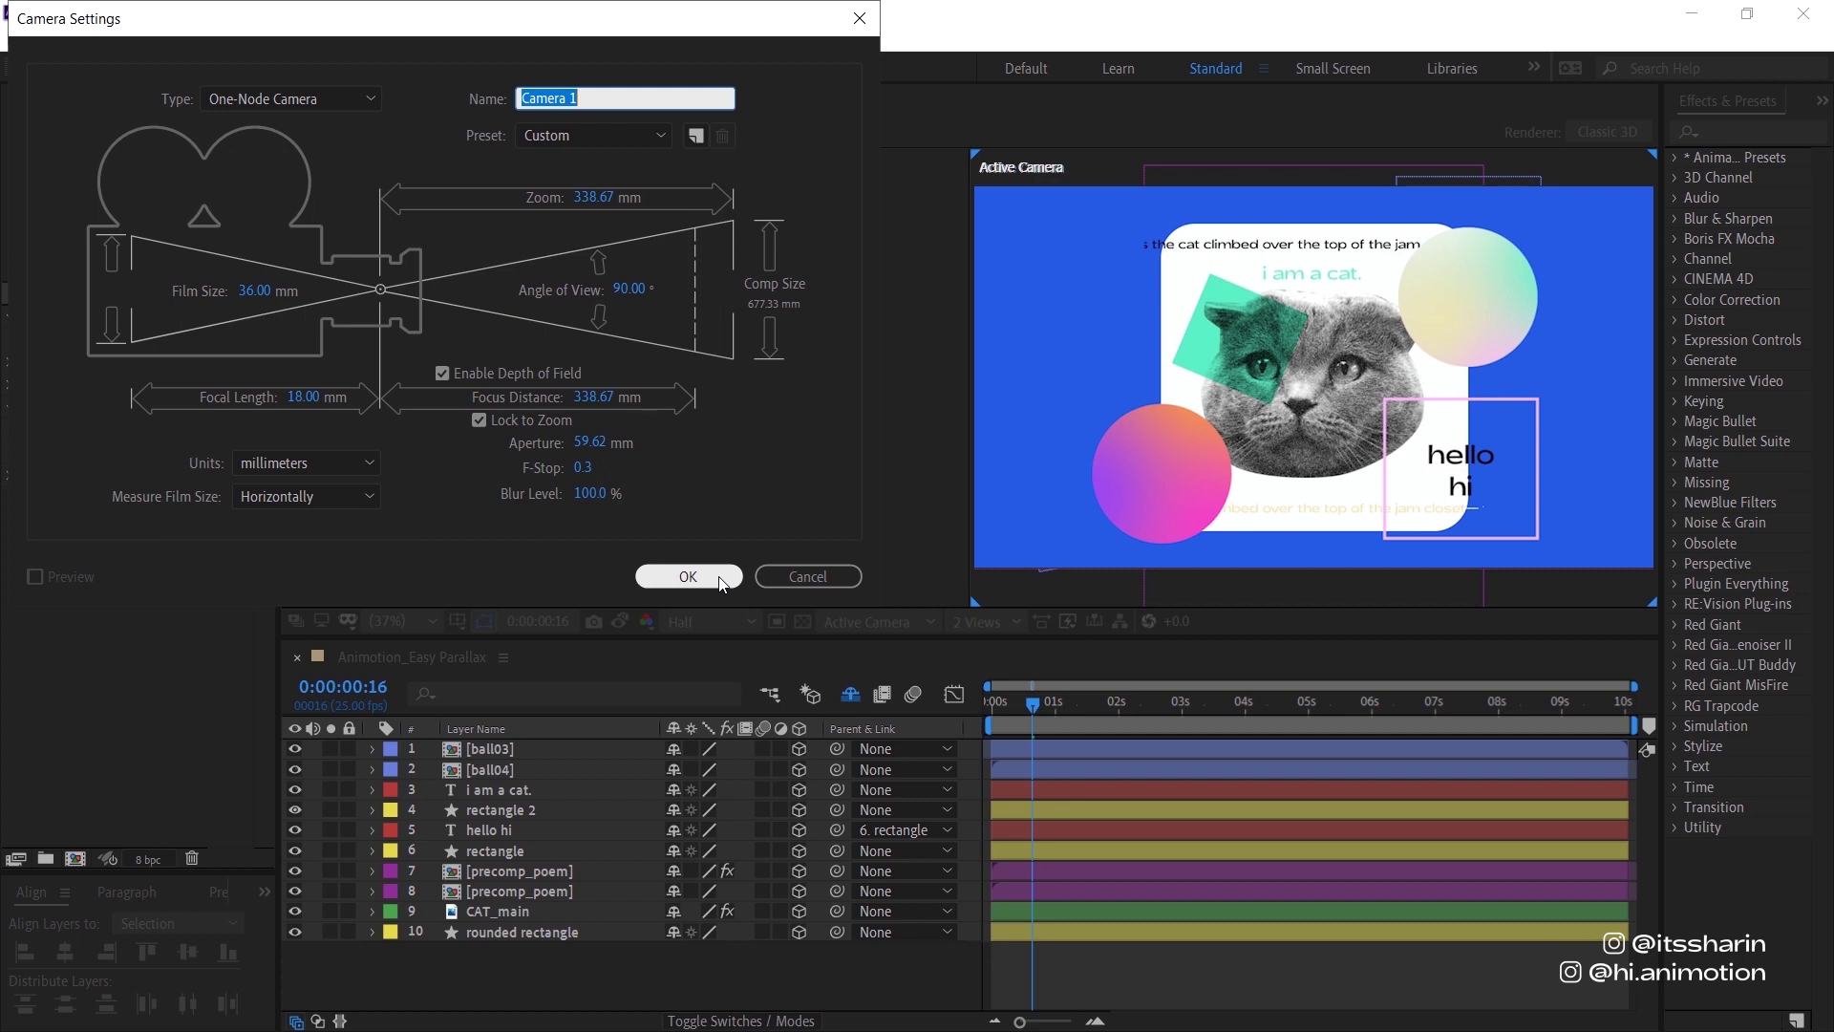
pyautogui.click(688, 577)
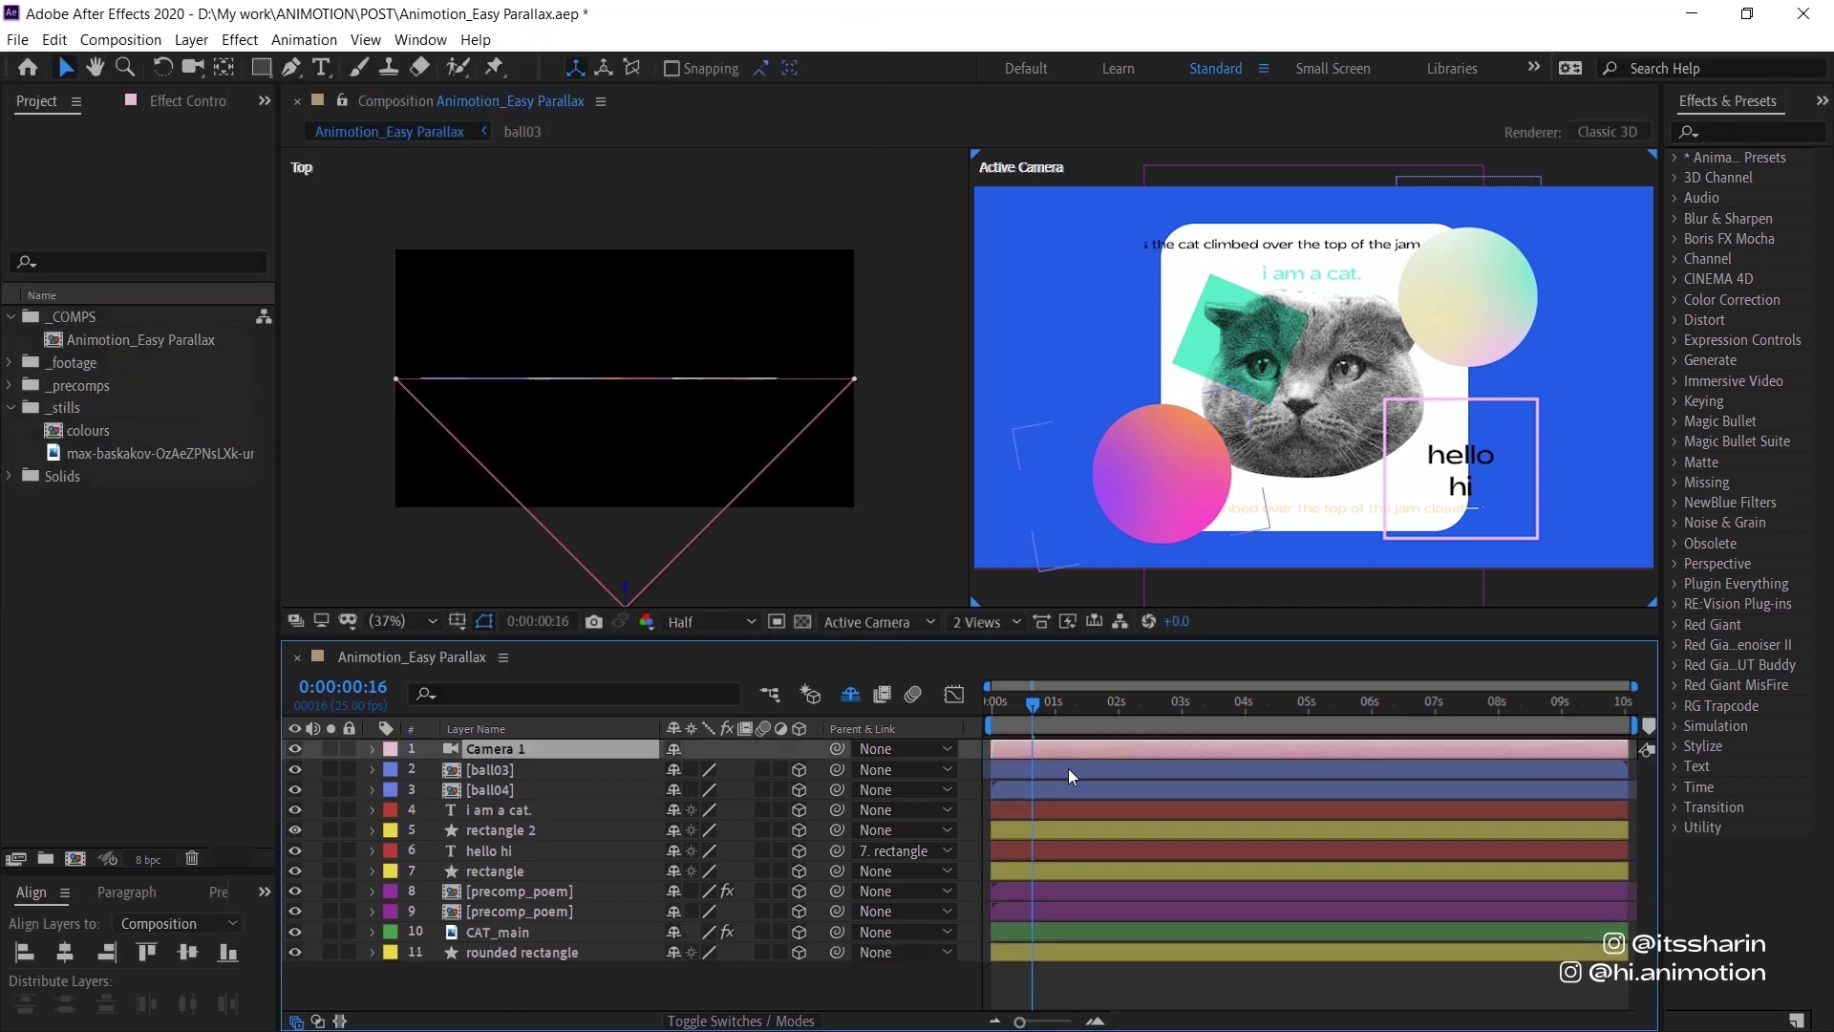
# Select the rounded rectangle layer on its own.
pyautogui.click(1068, 768)
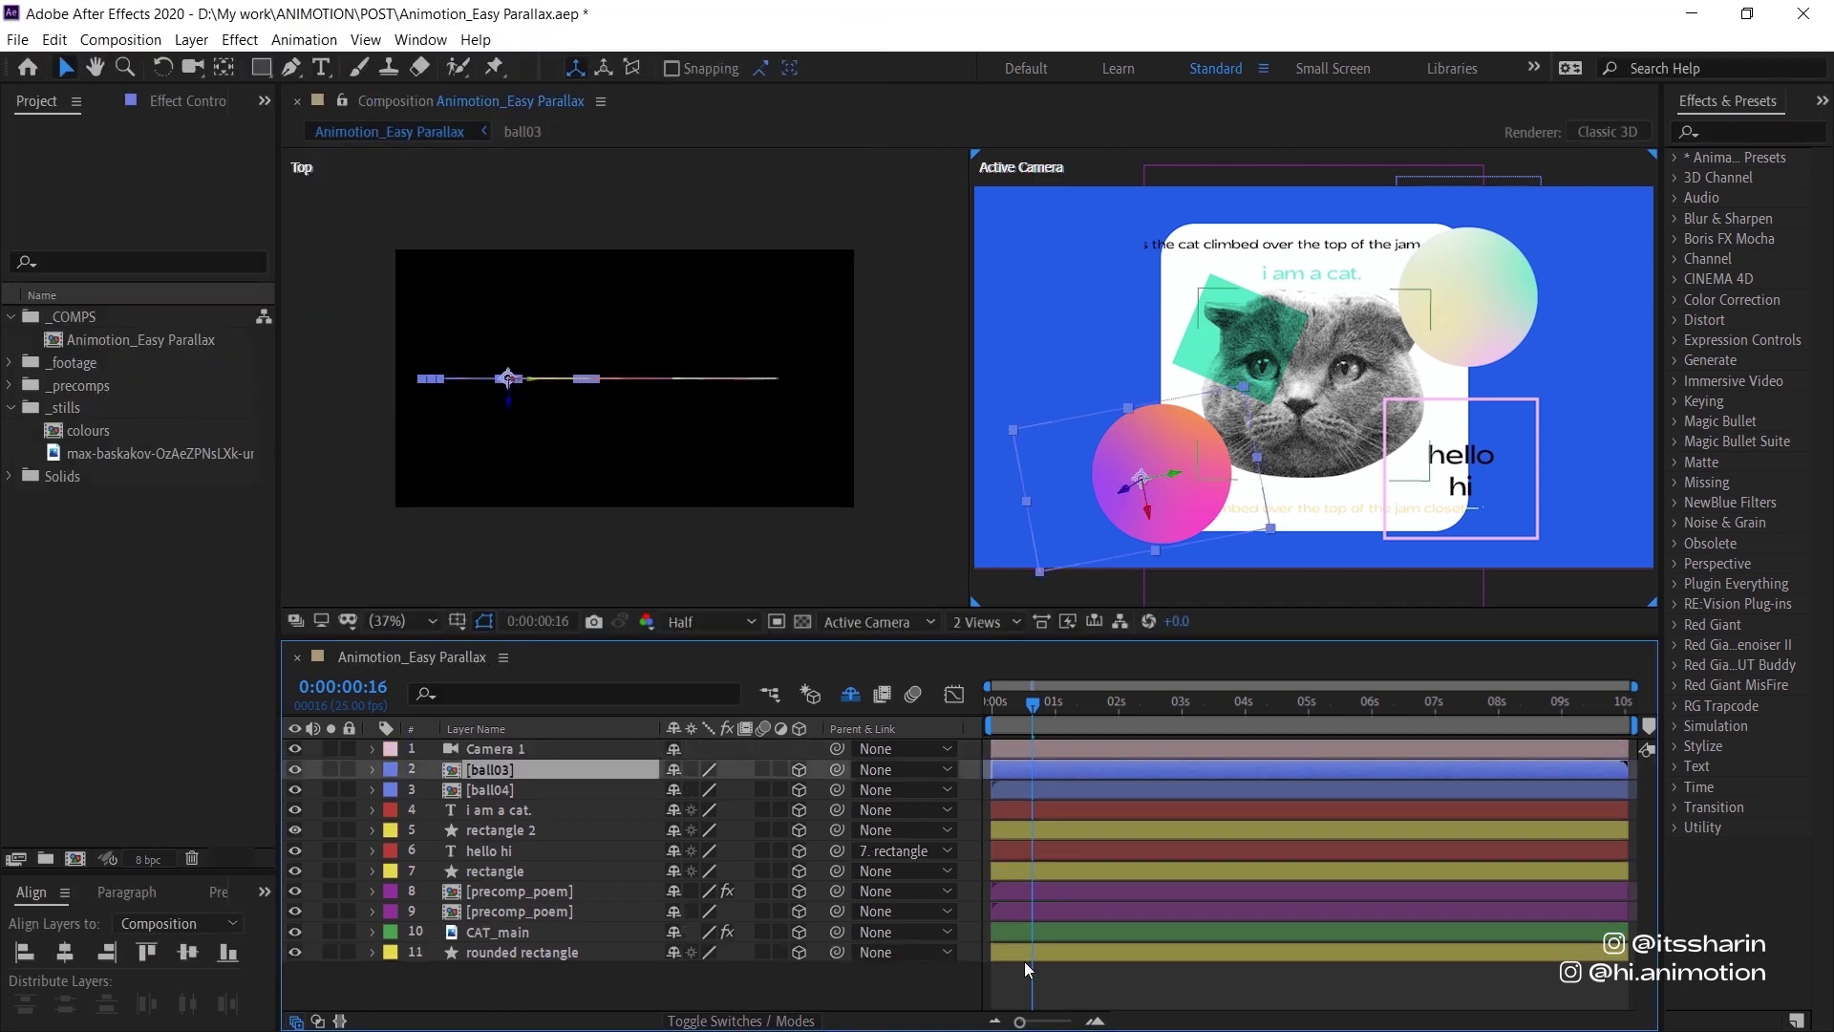
pyautogui.keyDown('shift'); pyautogui.click(1024, 958); pyautogui.keyUp('shift')
pyautogui.click(1024, 973)
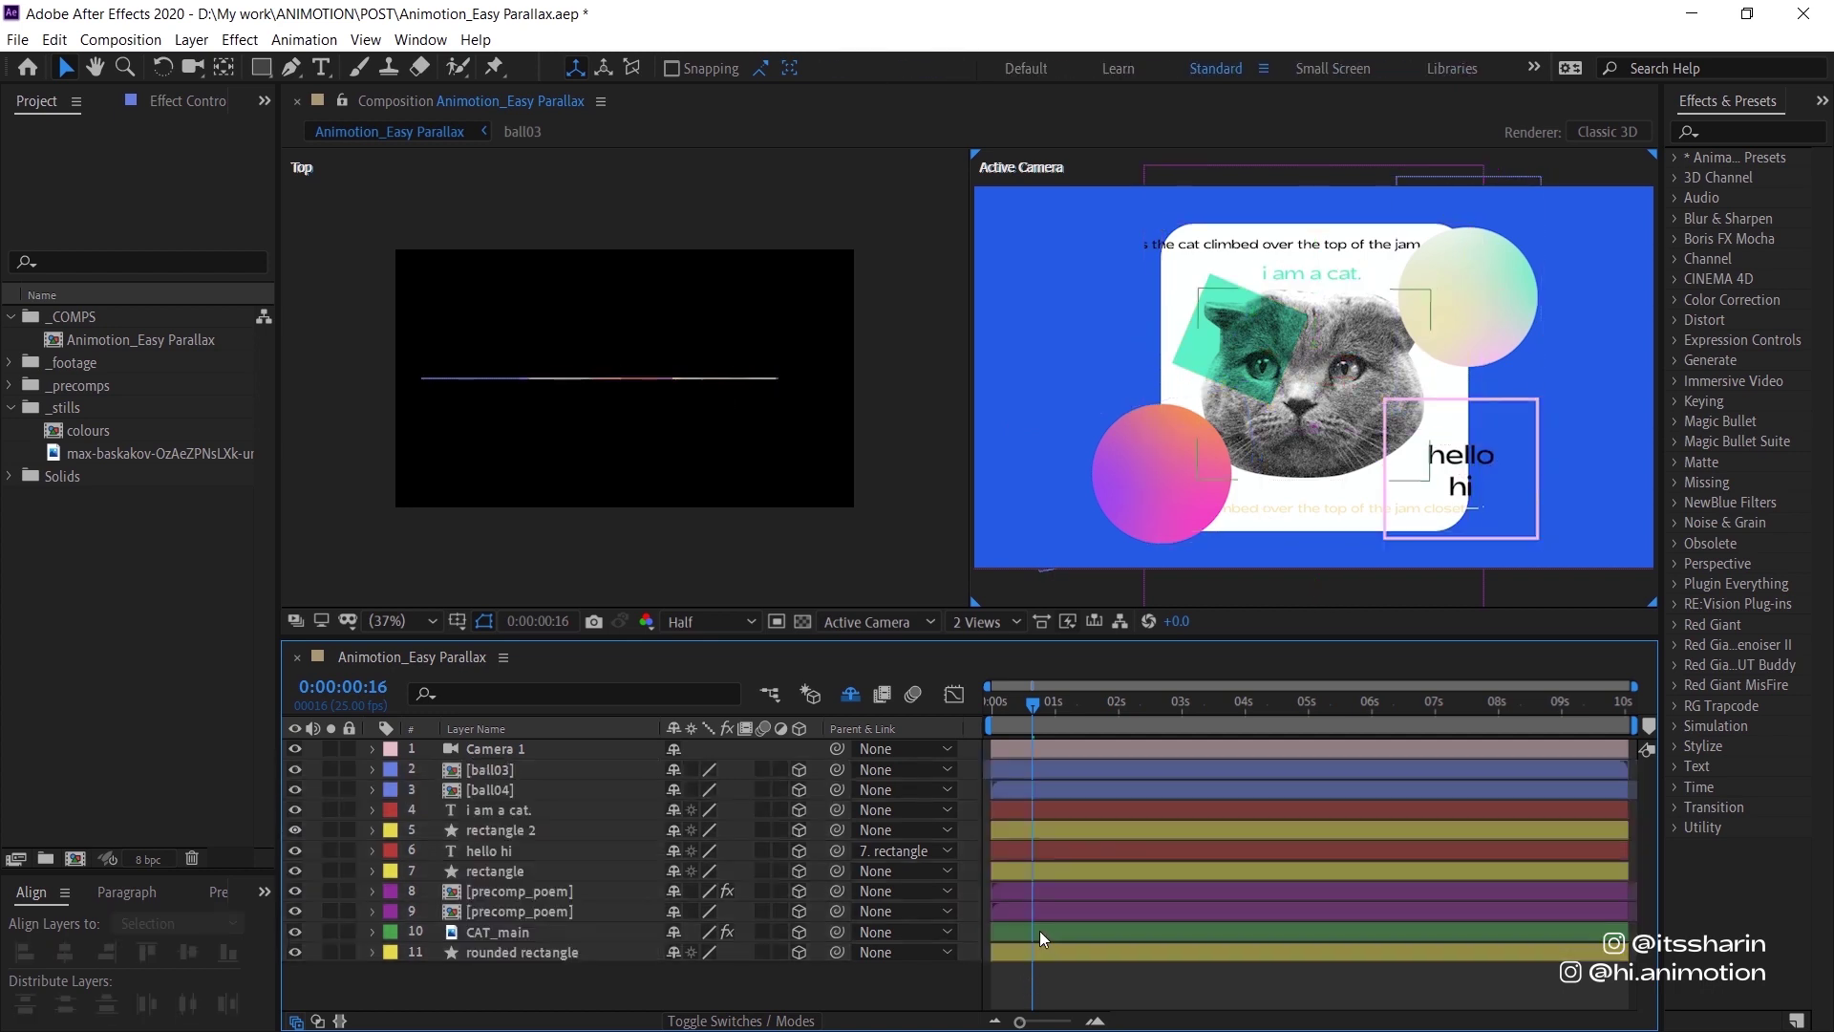
pyautogui.click(1036, 953)
pyautogui.keyDown('shift'); pyautogui.click(1058, 770); pyautogui.keyUp('shift')
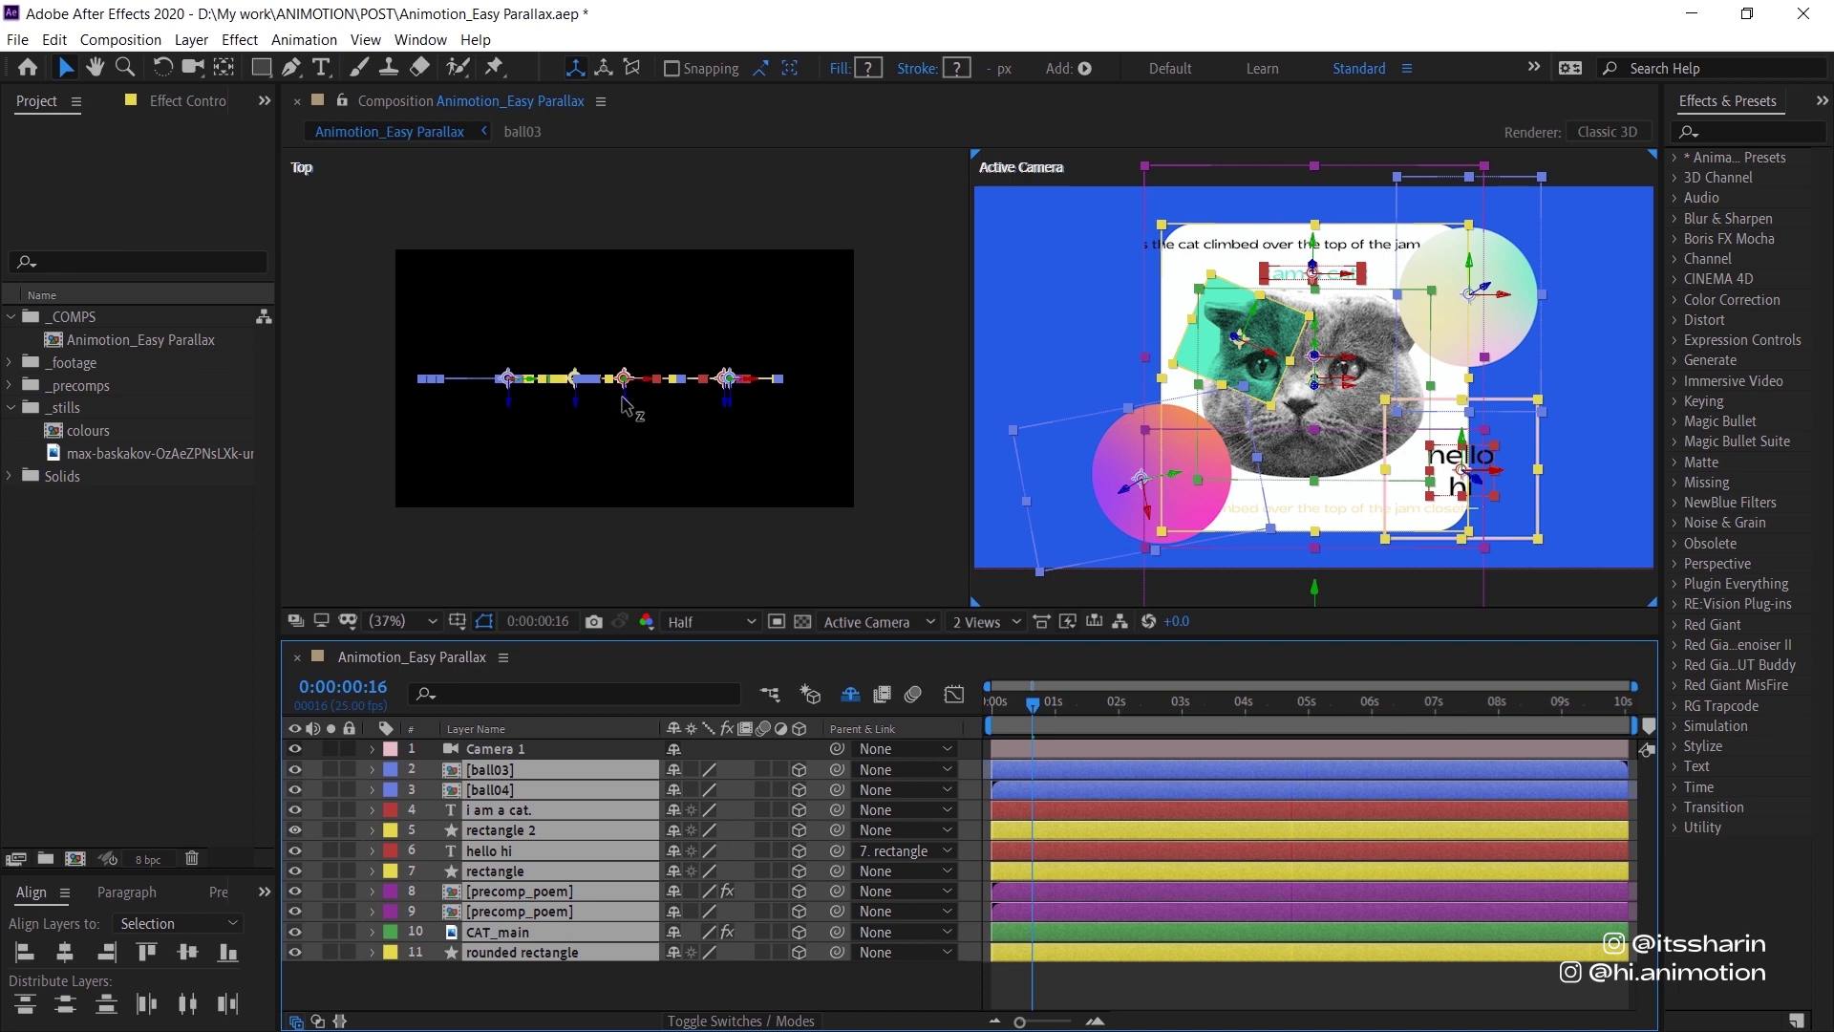
pyautogui.click(598, 965)
pyautogui.click(579, 955)
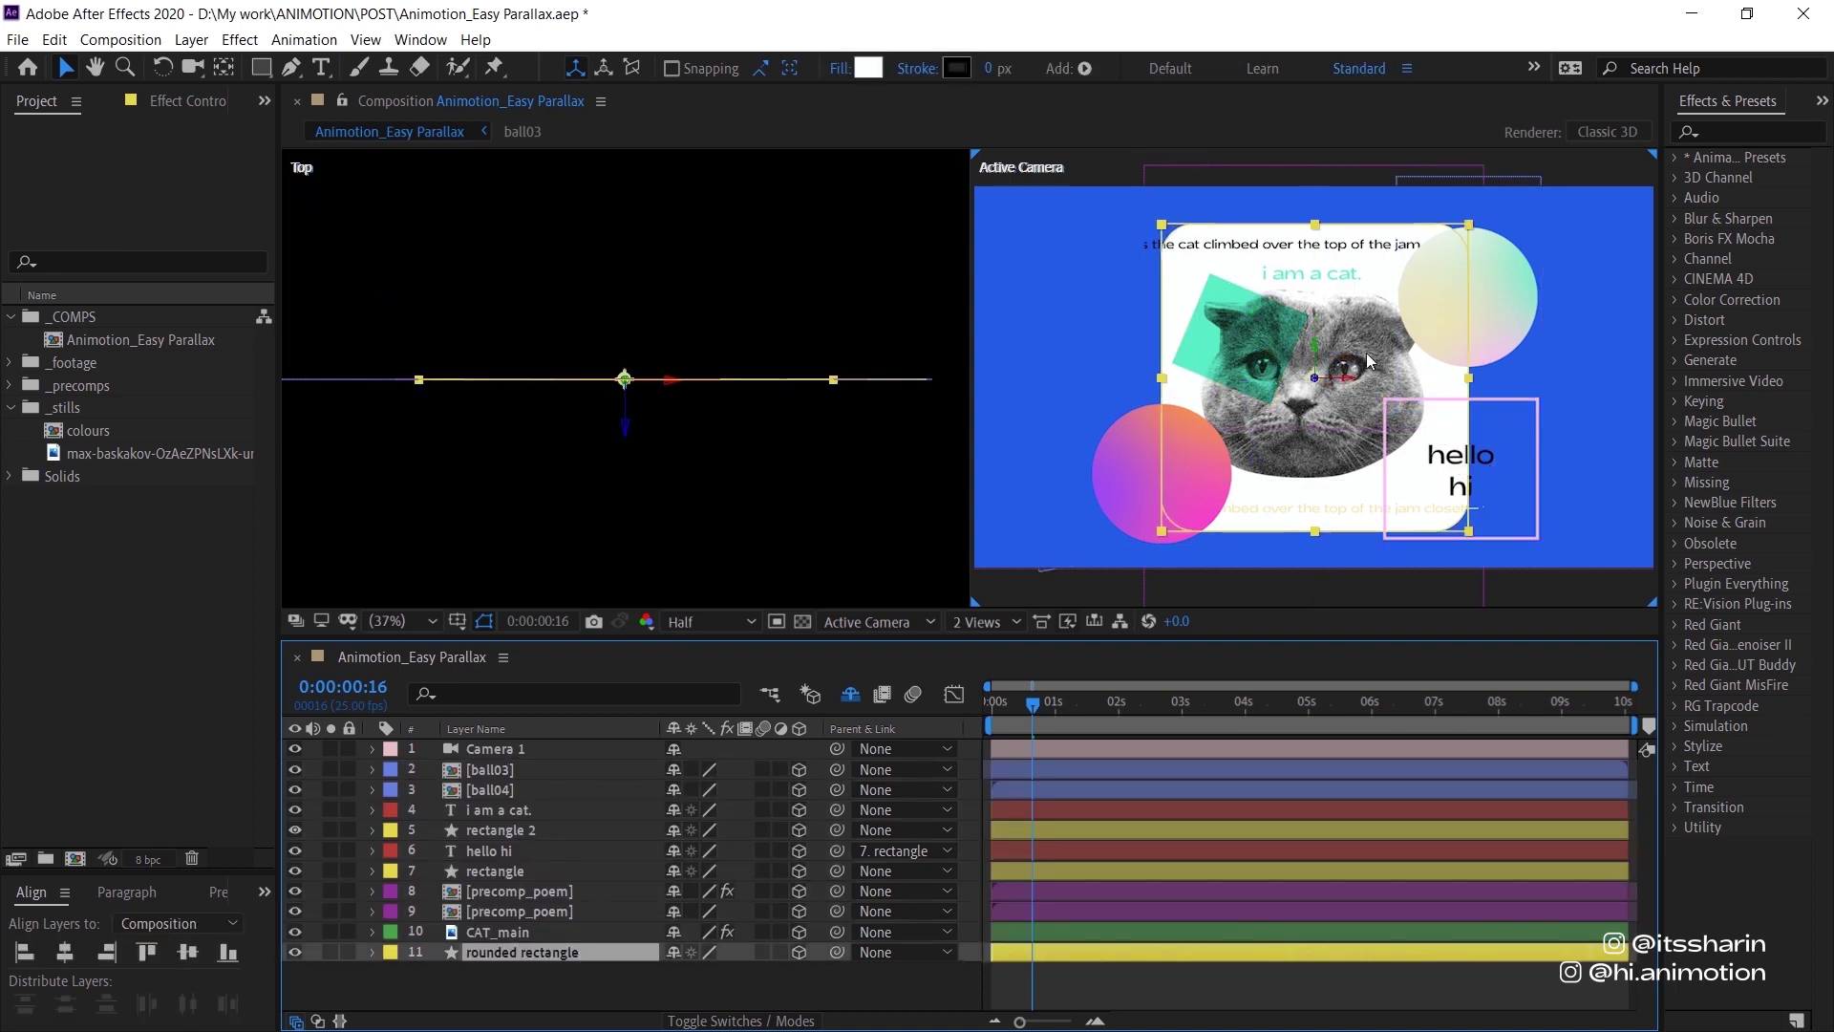
pyautogui.scroll(-3, 657, 441)
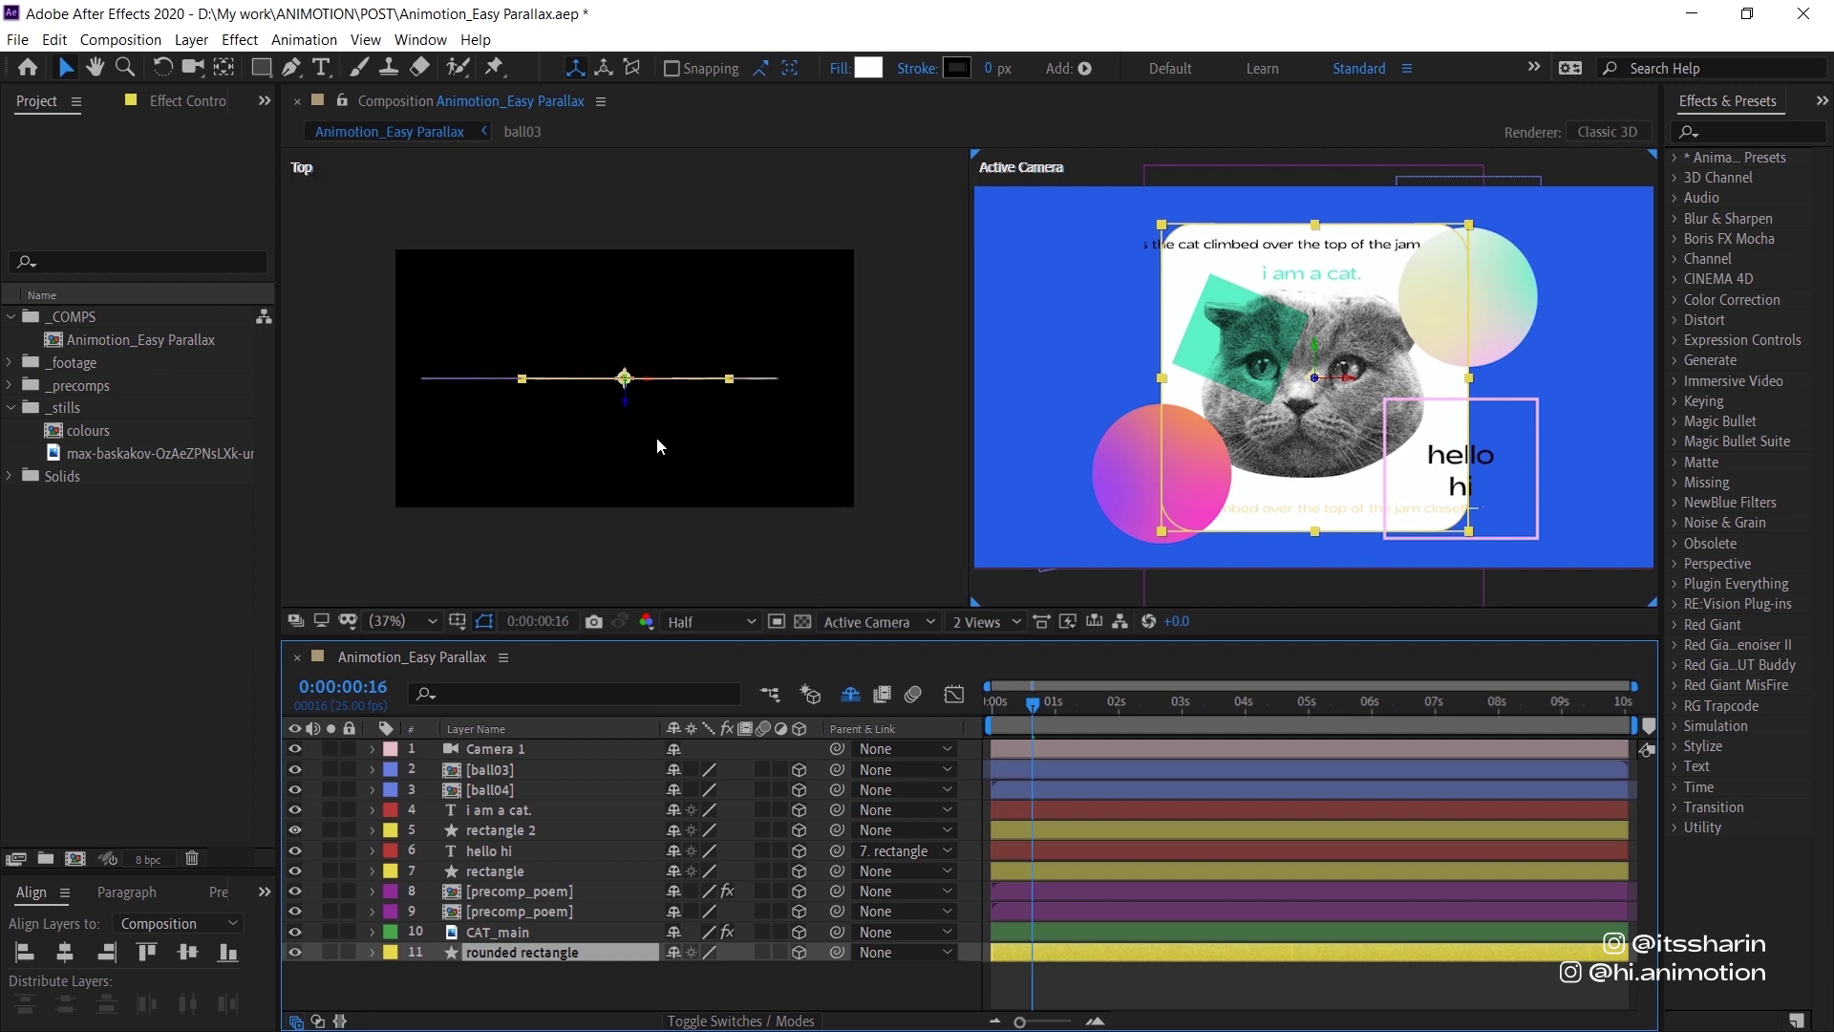
pyautogui.scroll(-2, 637, 398)
# Push the rounded rectangle farther back along its Z axis in the Top view.
pyautogui.click(624, 498)
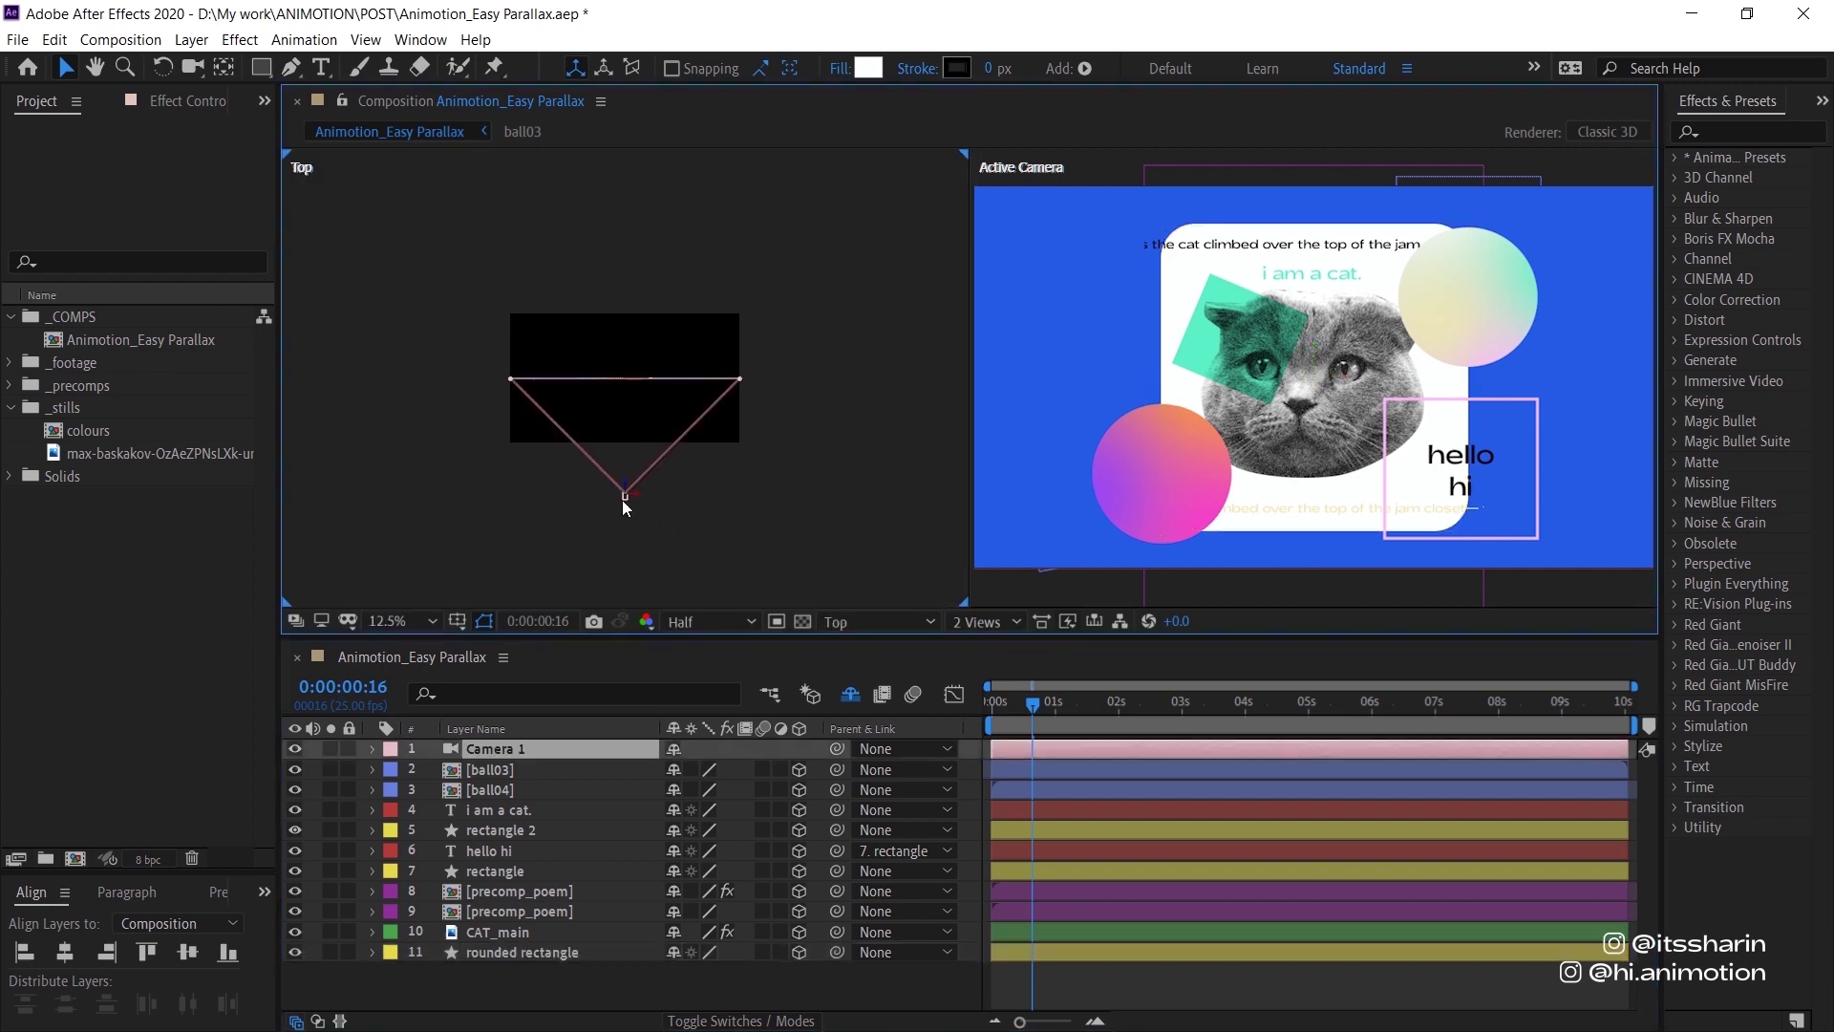
pyautogui.click(539, 953)
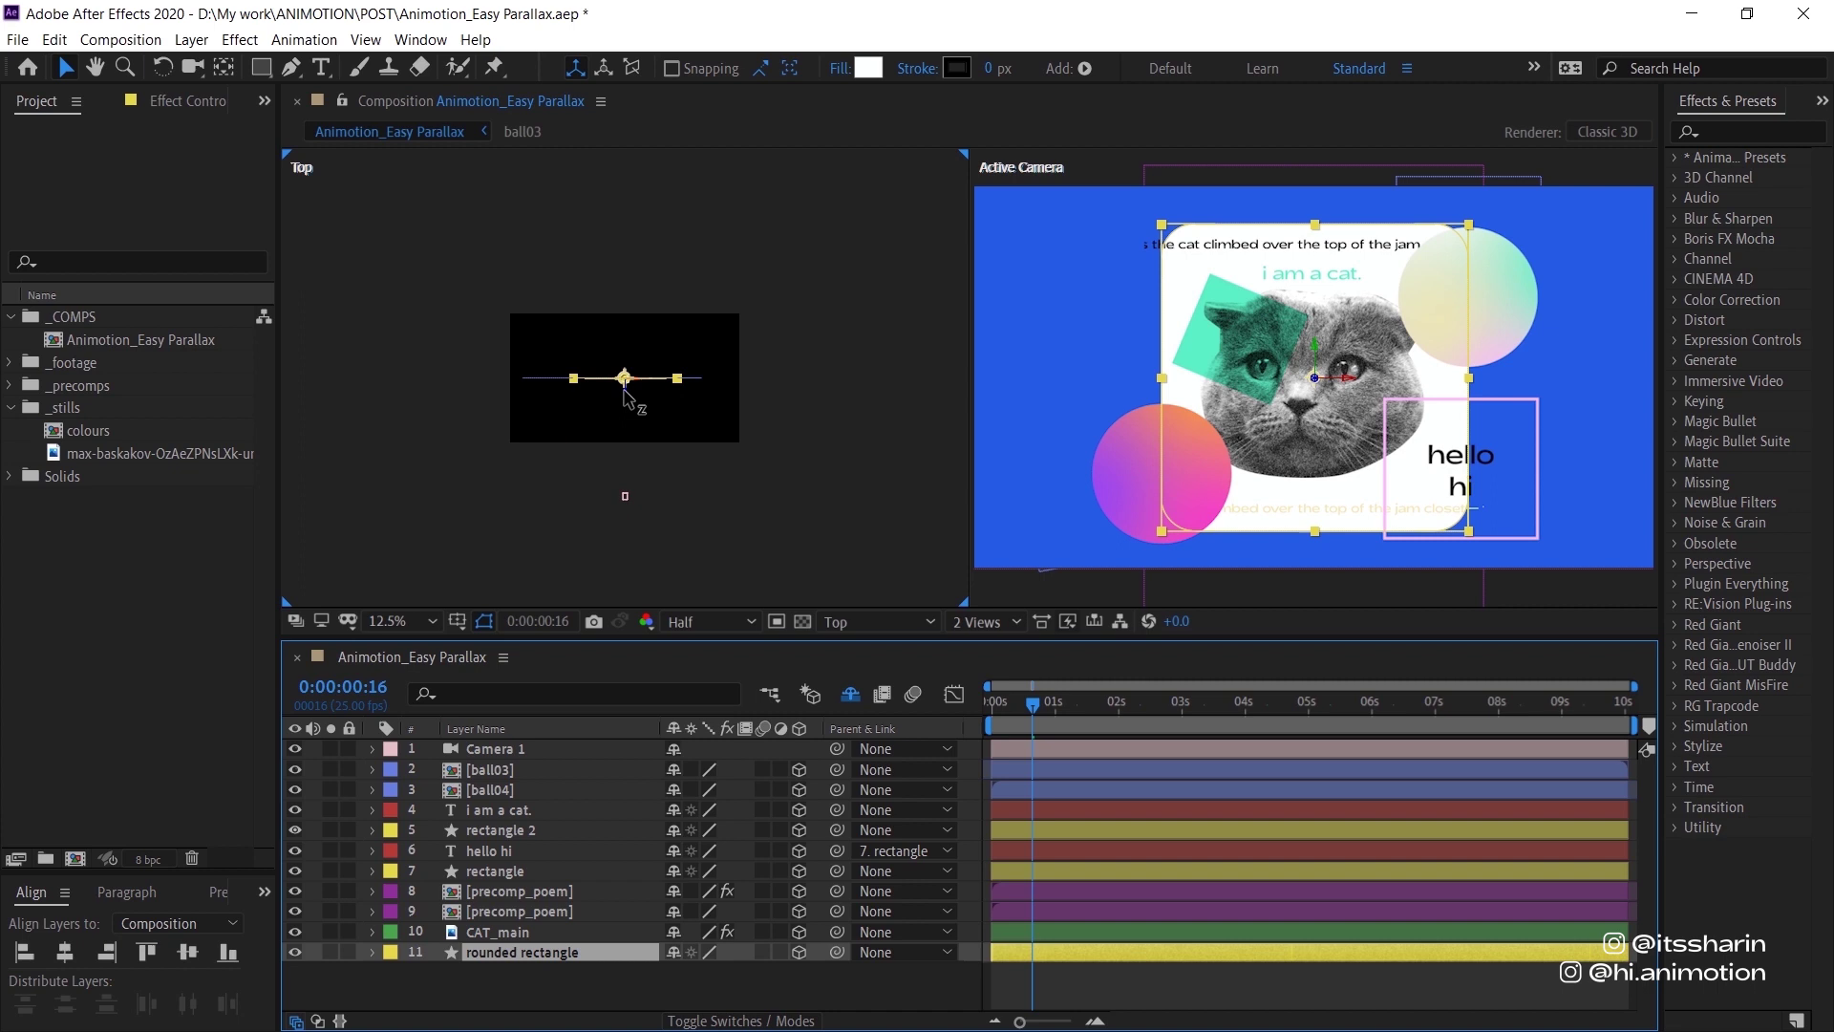
pyautogui.moveTo(624, 388); pyautogui.dragTo(626, 264)
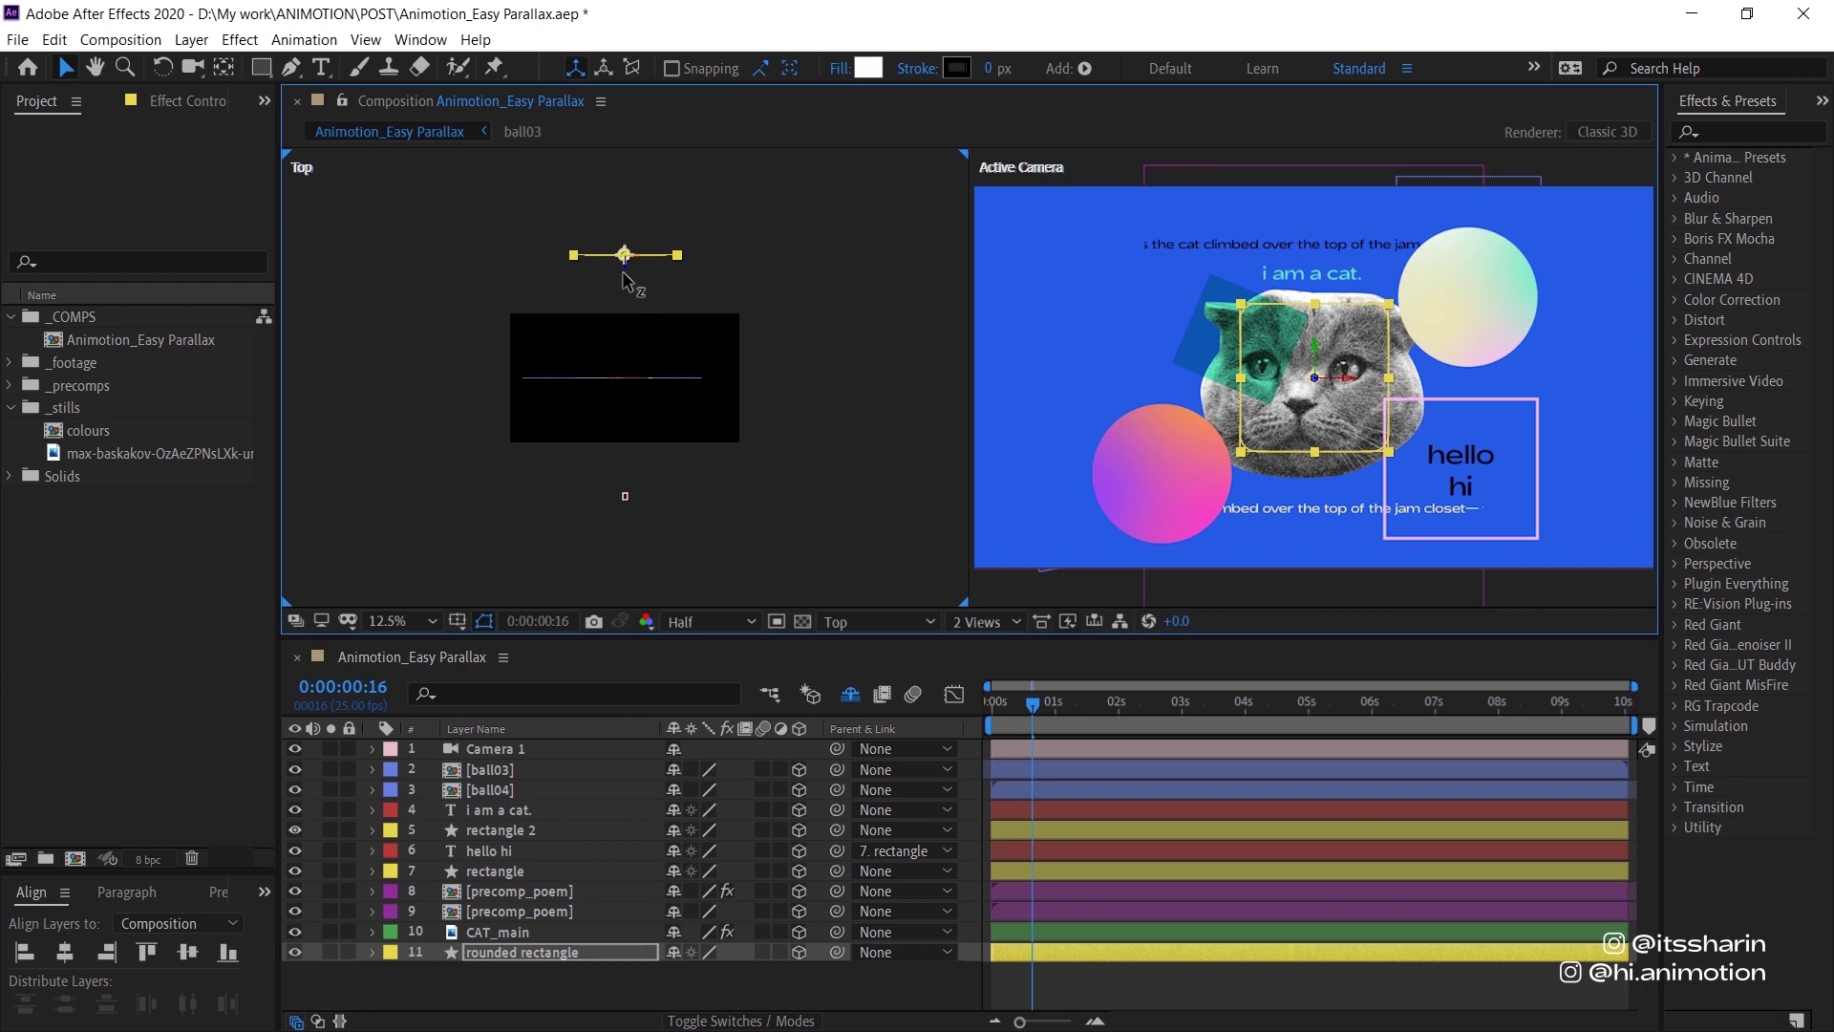
pyautogui.moveTo(626, 277); pyautogui.dragTo(640, 250)
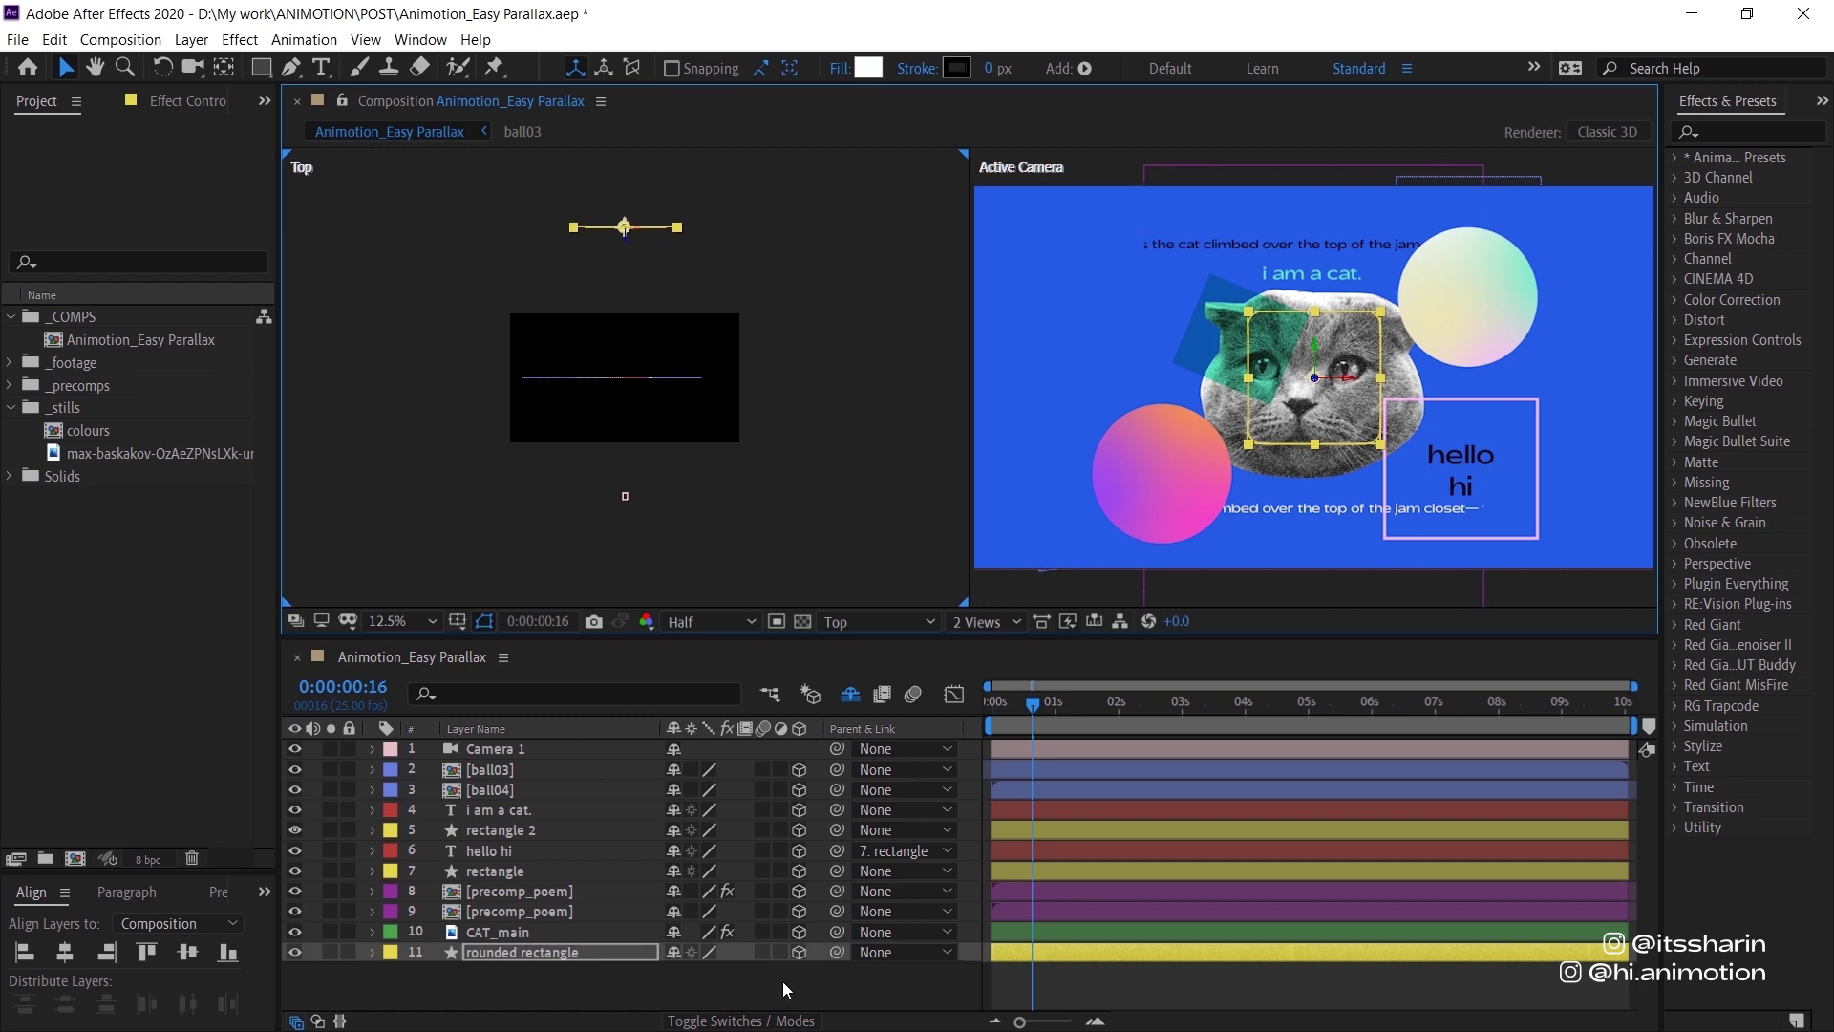
# Scale the rounded rectangle to 243% and push CAT_main back in depth in the Top view.
pyautogui.press('s')
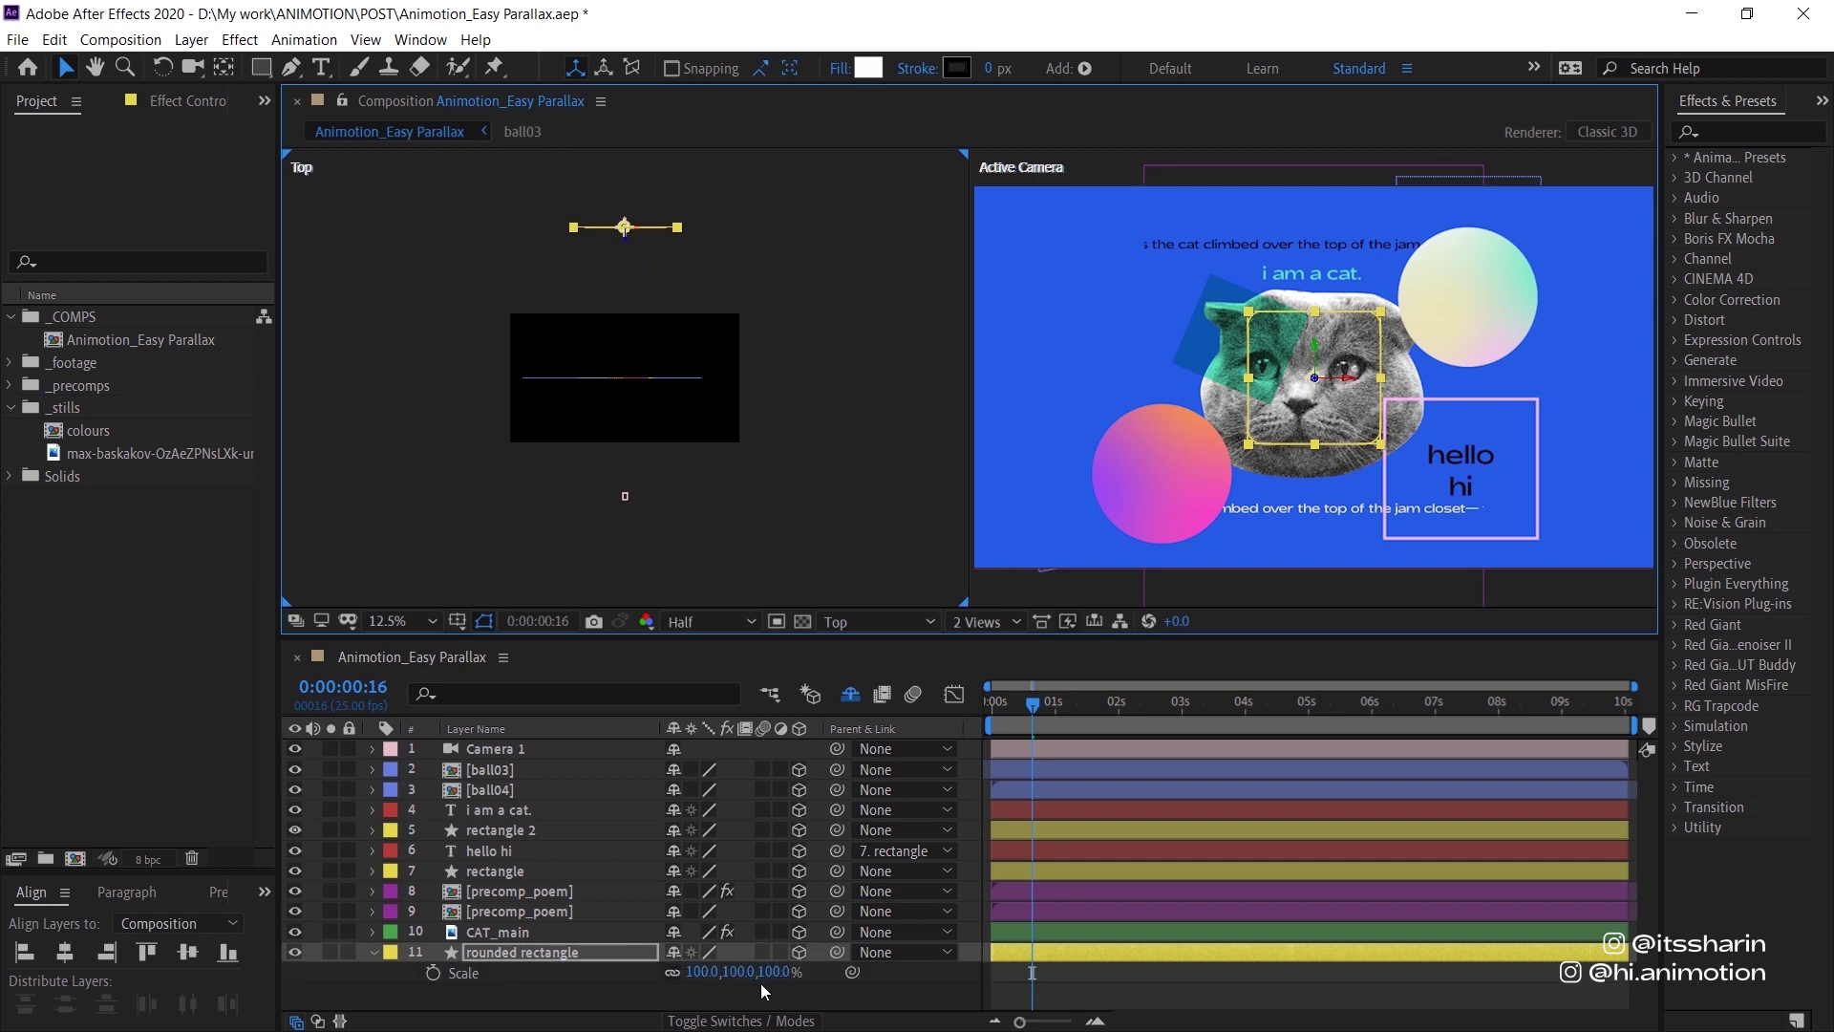
pyautogui.moveTo(774, 982); pyautogui.dragTo(765, 973)
pyautogui.click(520, 933)
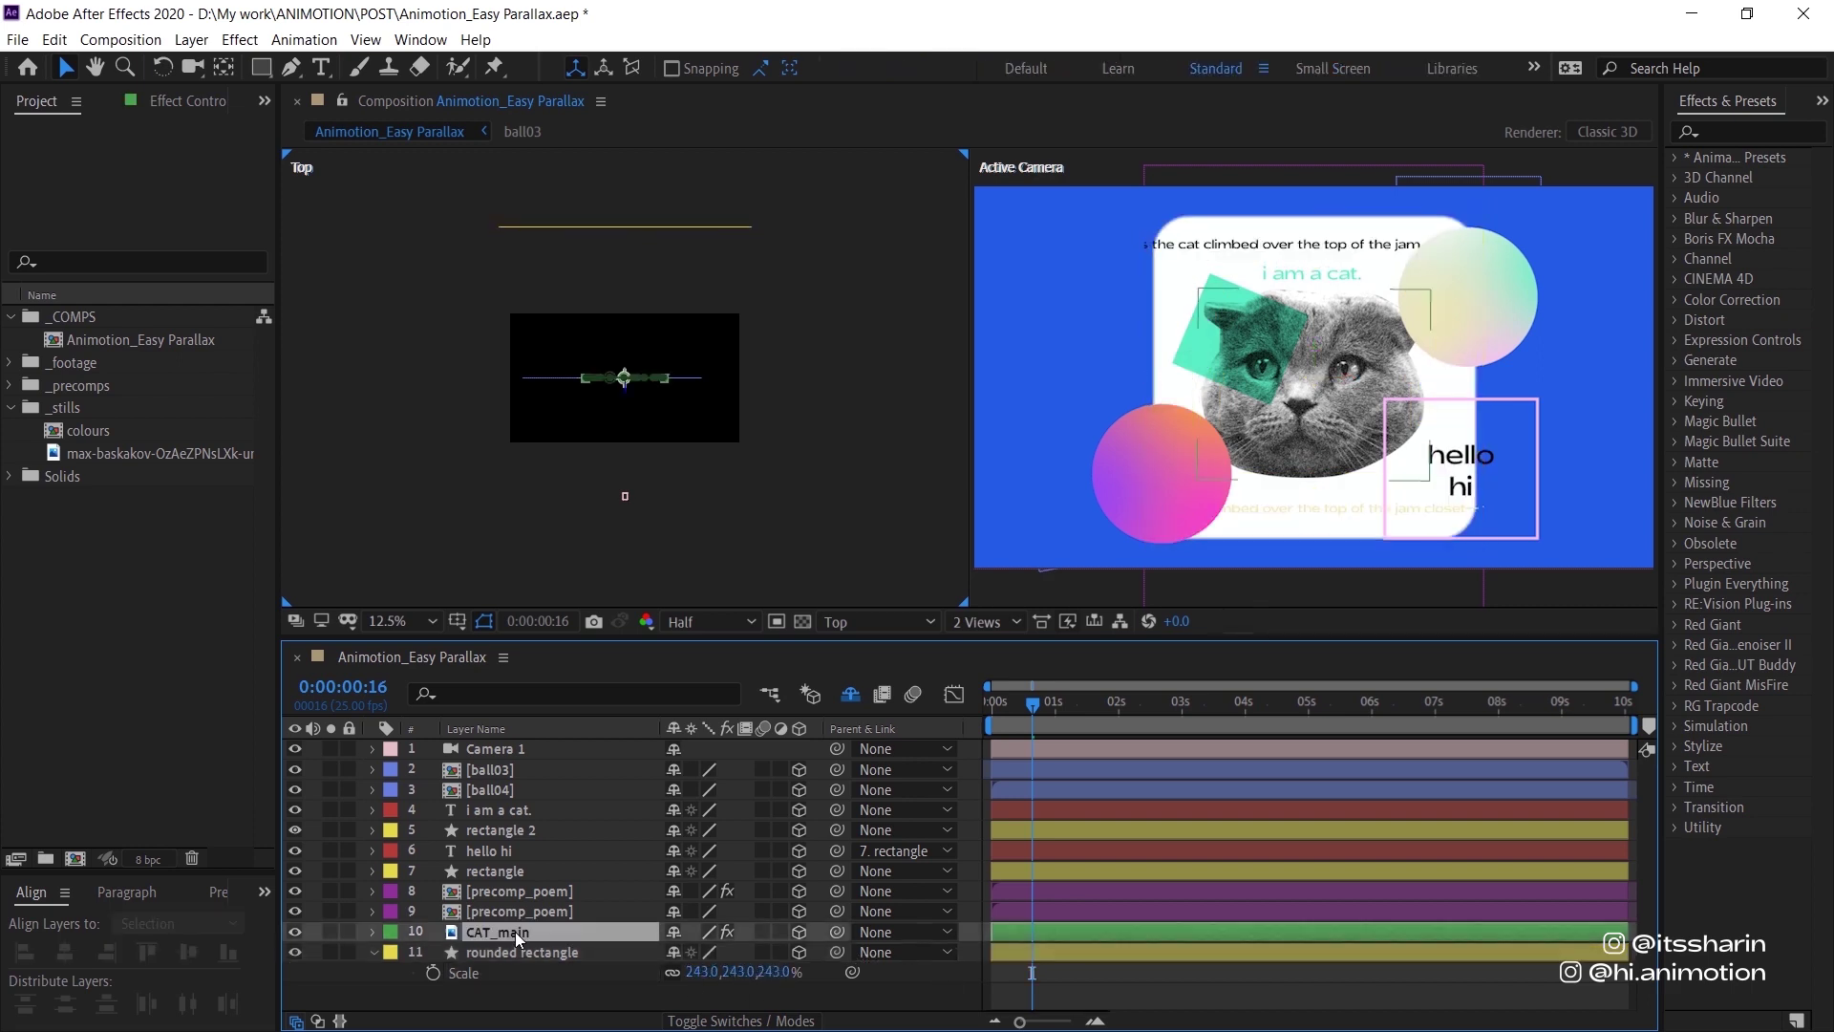
pyautogui.moveTo(628, 396); pyautogui.dragTo(627, 248)
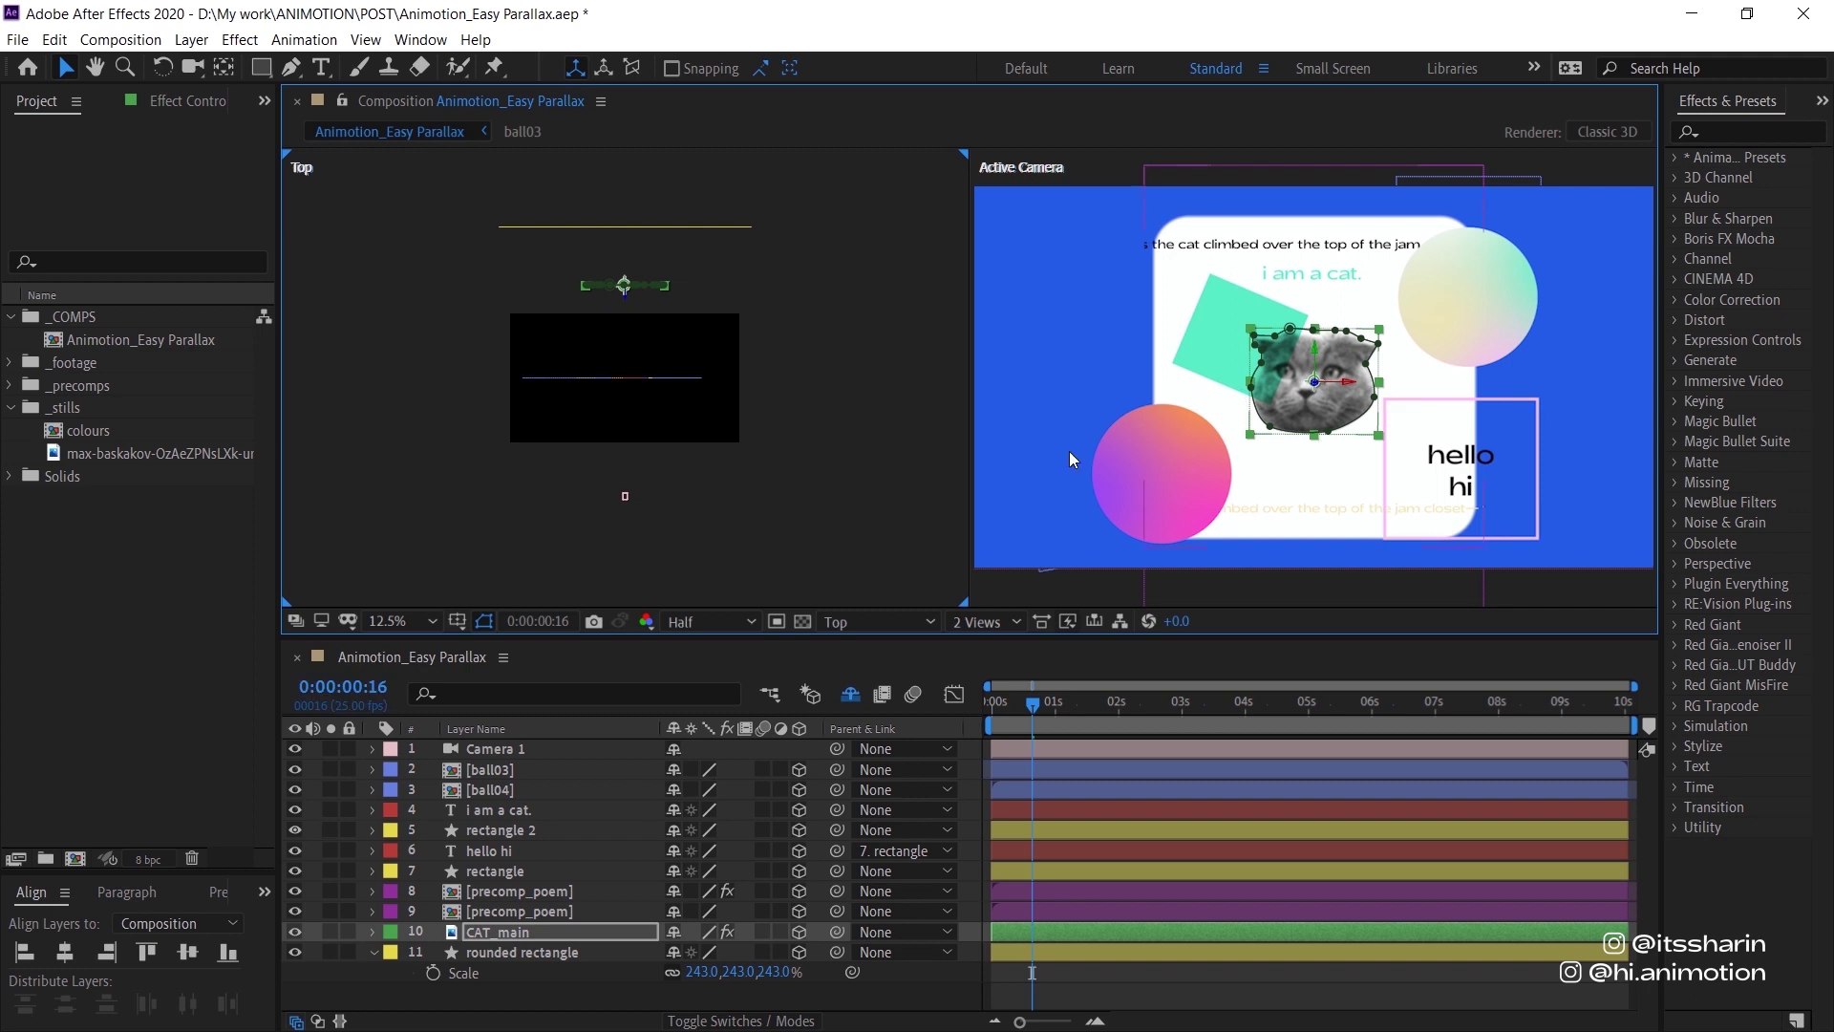
pyautogui.scroll(2, 1391, 422)
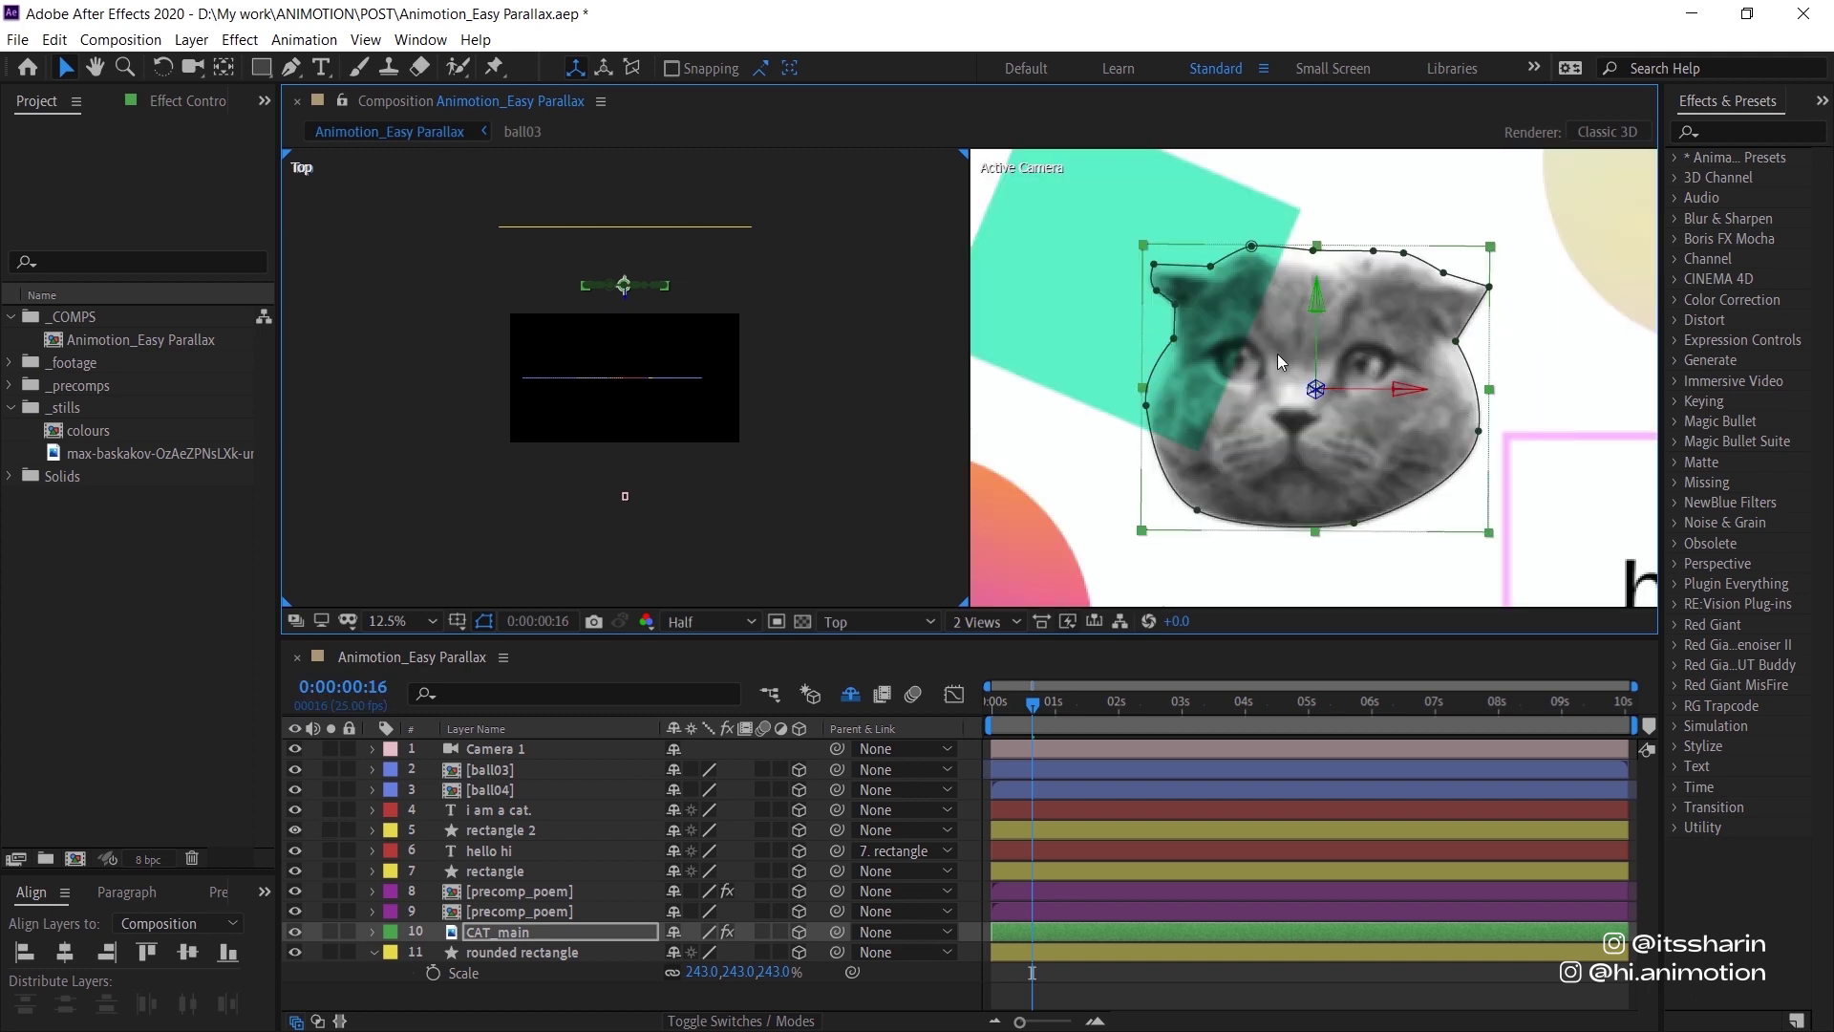
pyautogui.click(509, 753)
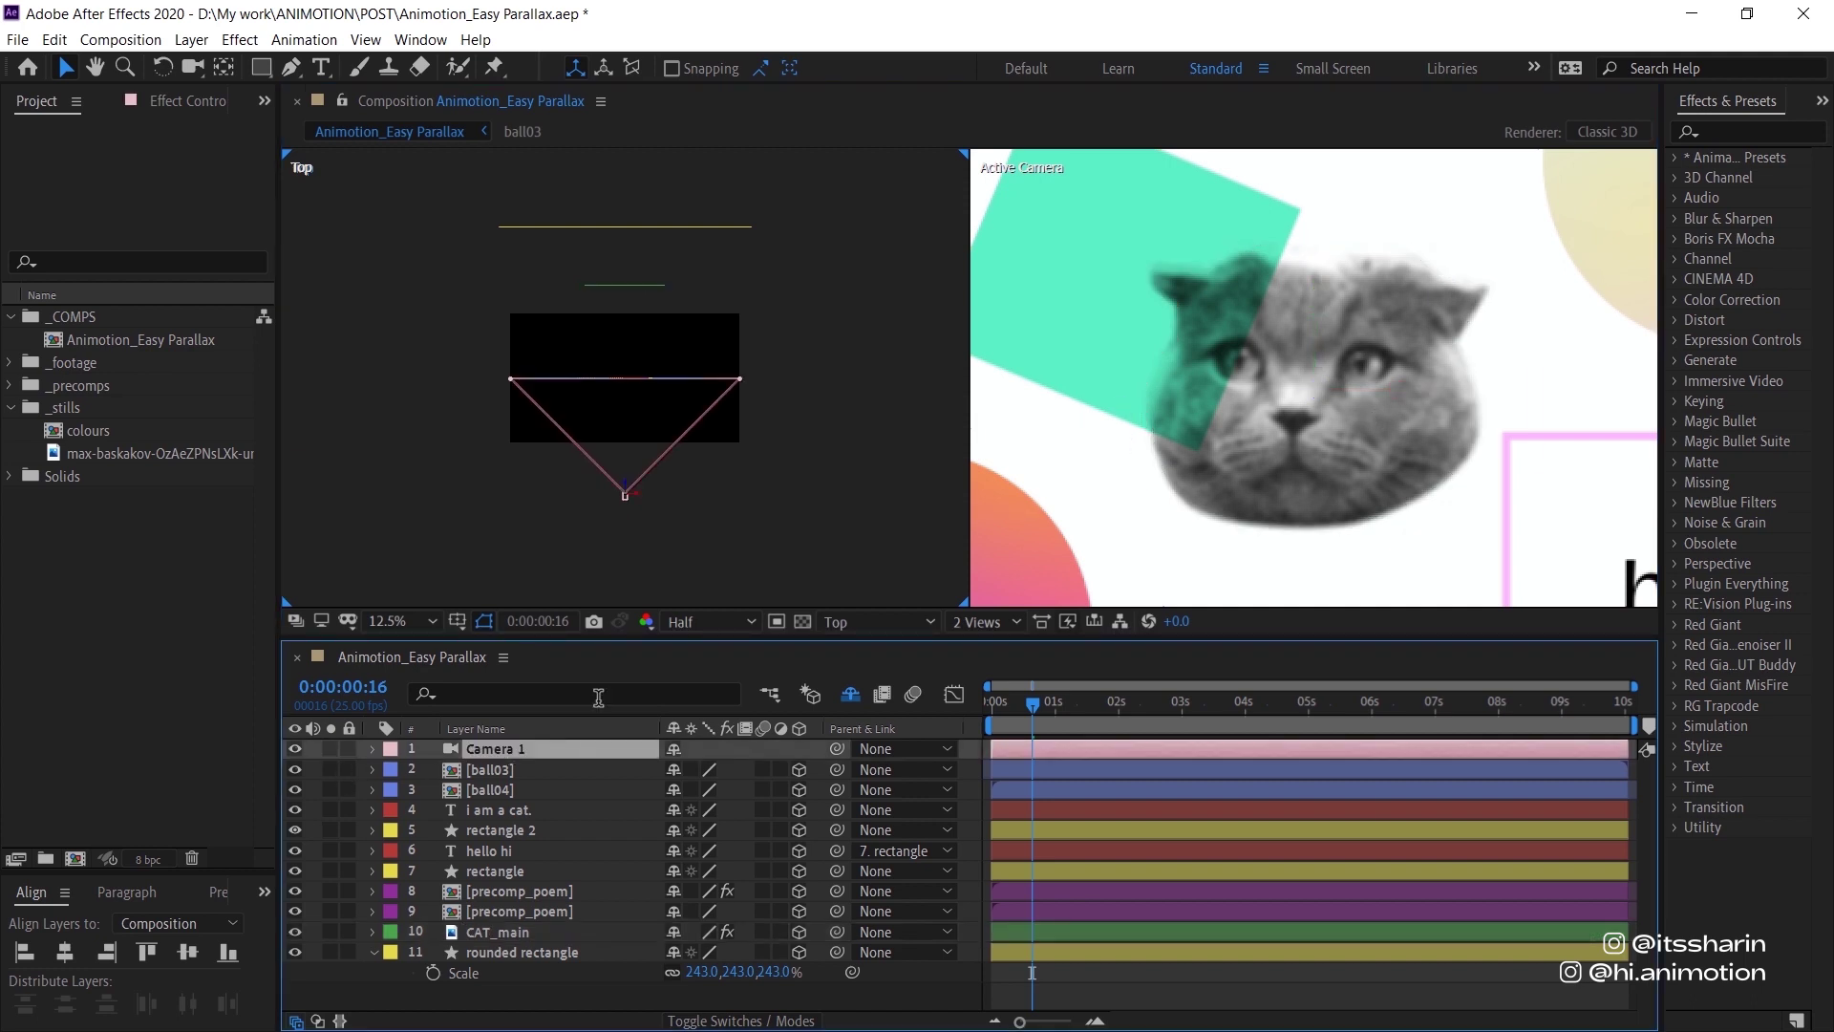
# Set Camera 1's Depth of Field to Off in Camera Options, then collapse the layer.
pyautogui.click(373, 749)
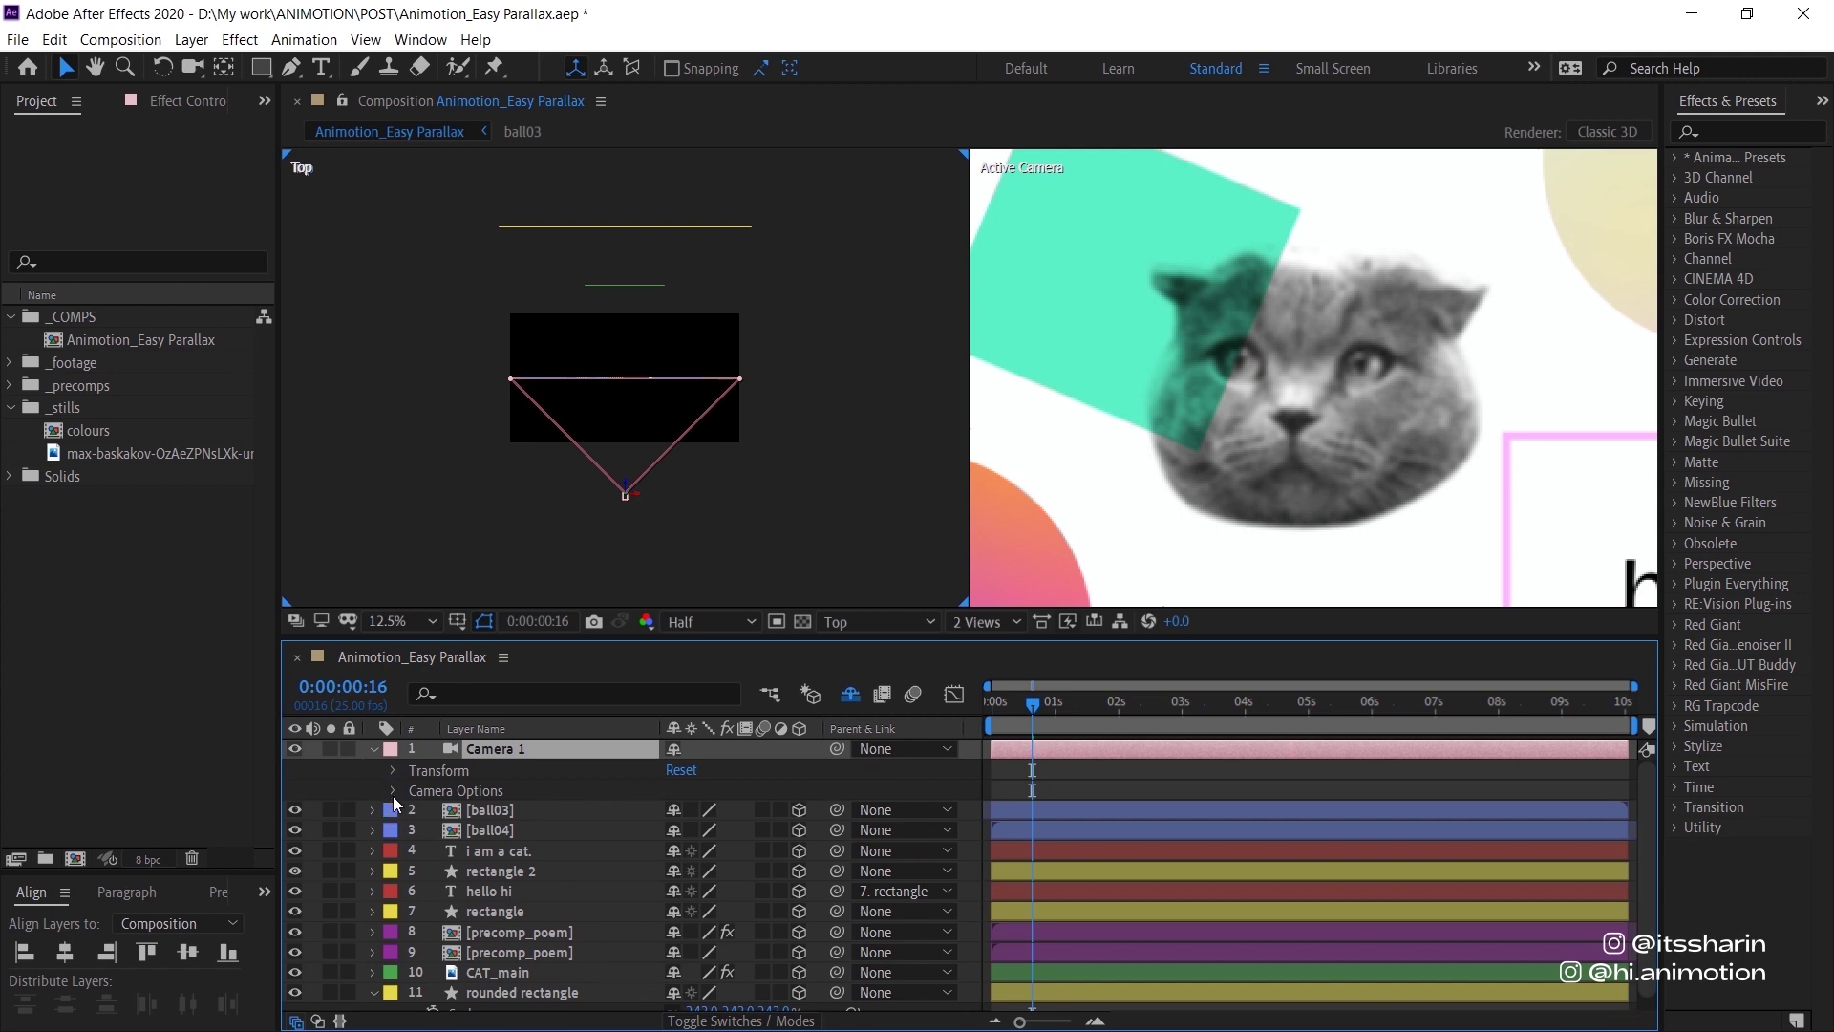
pyautogui.click(393, 793)
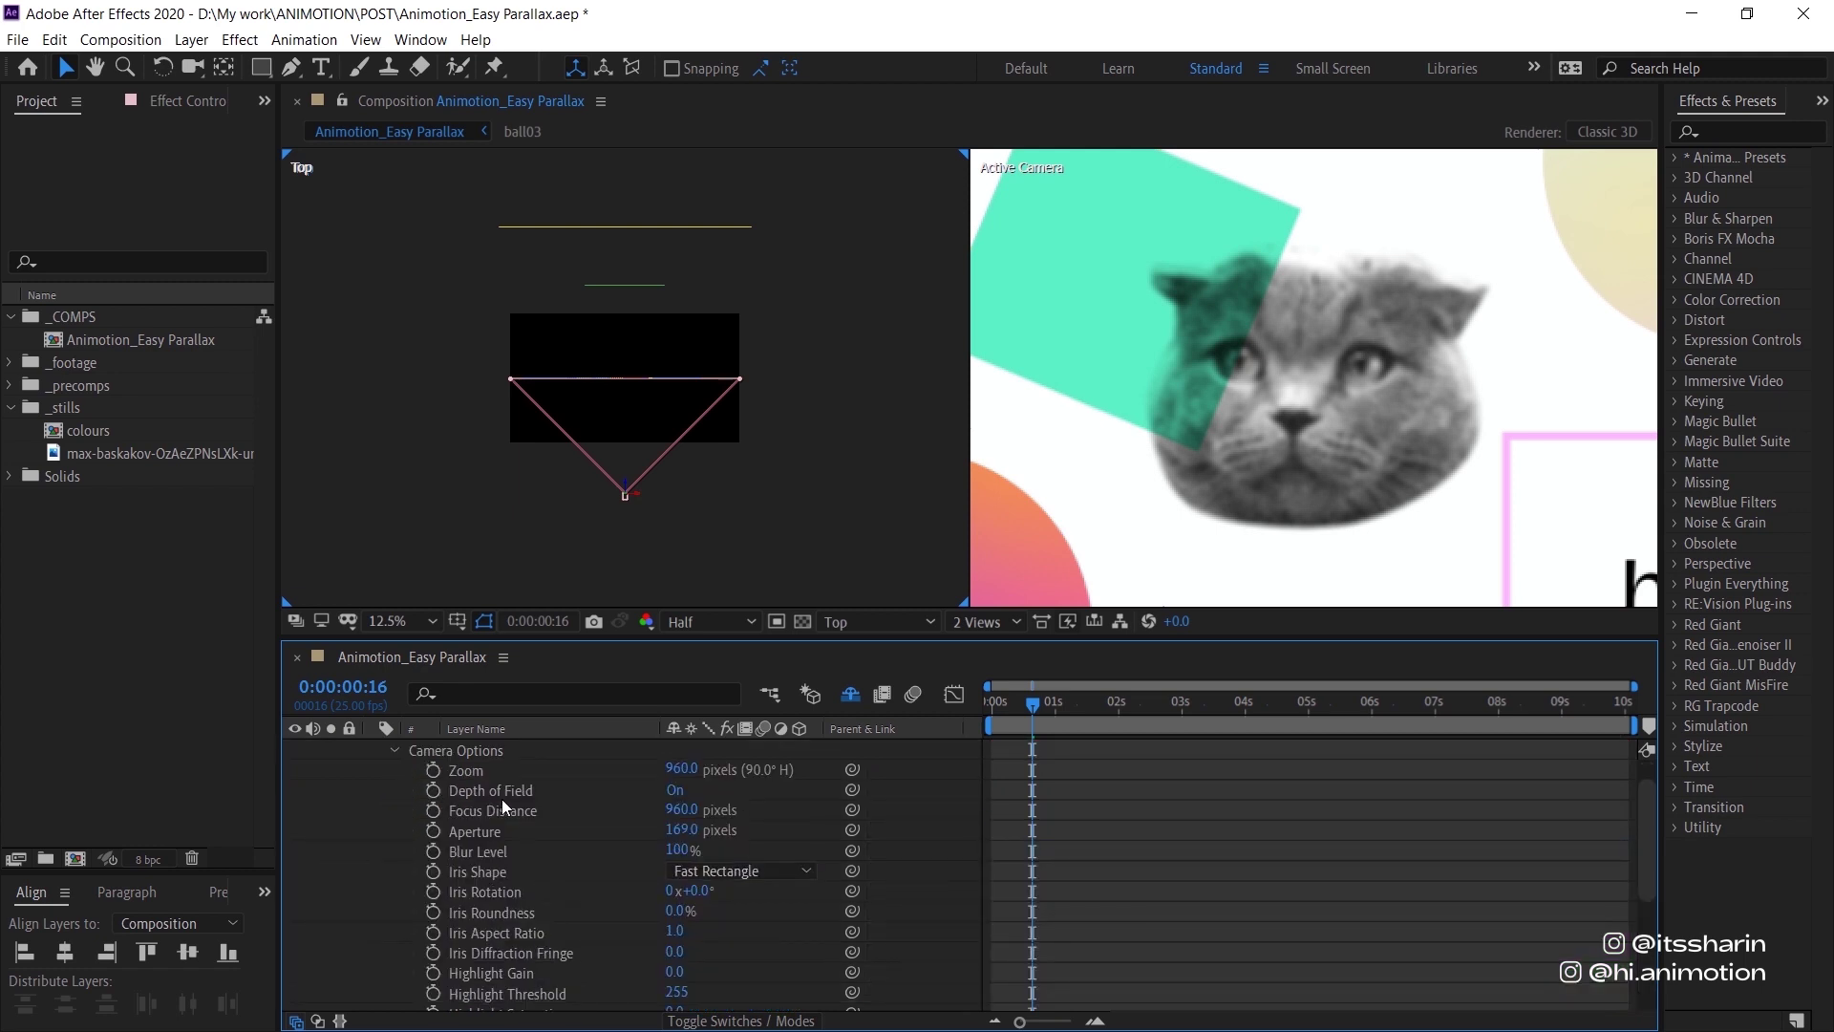
pyautogui.click(679, 792)
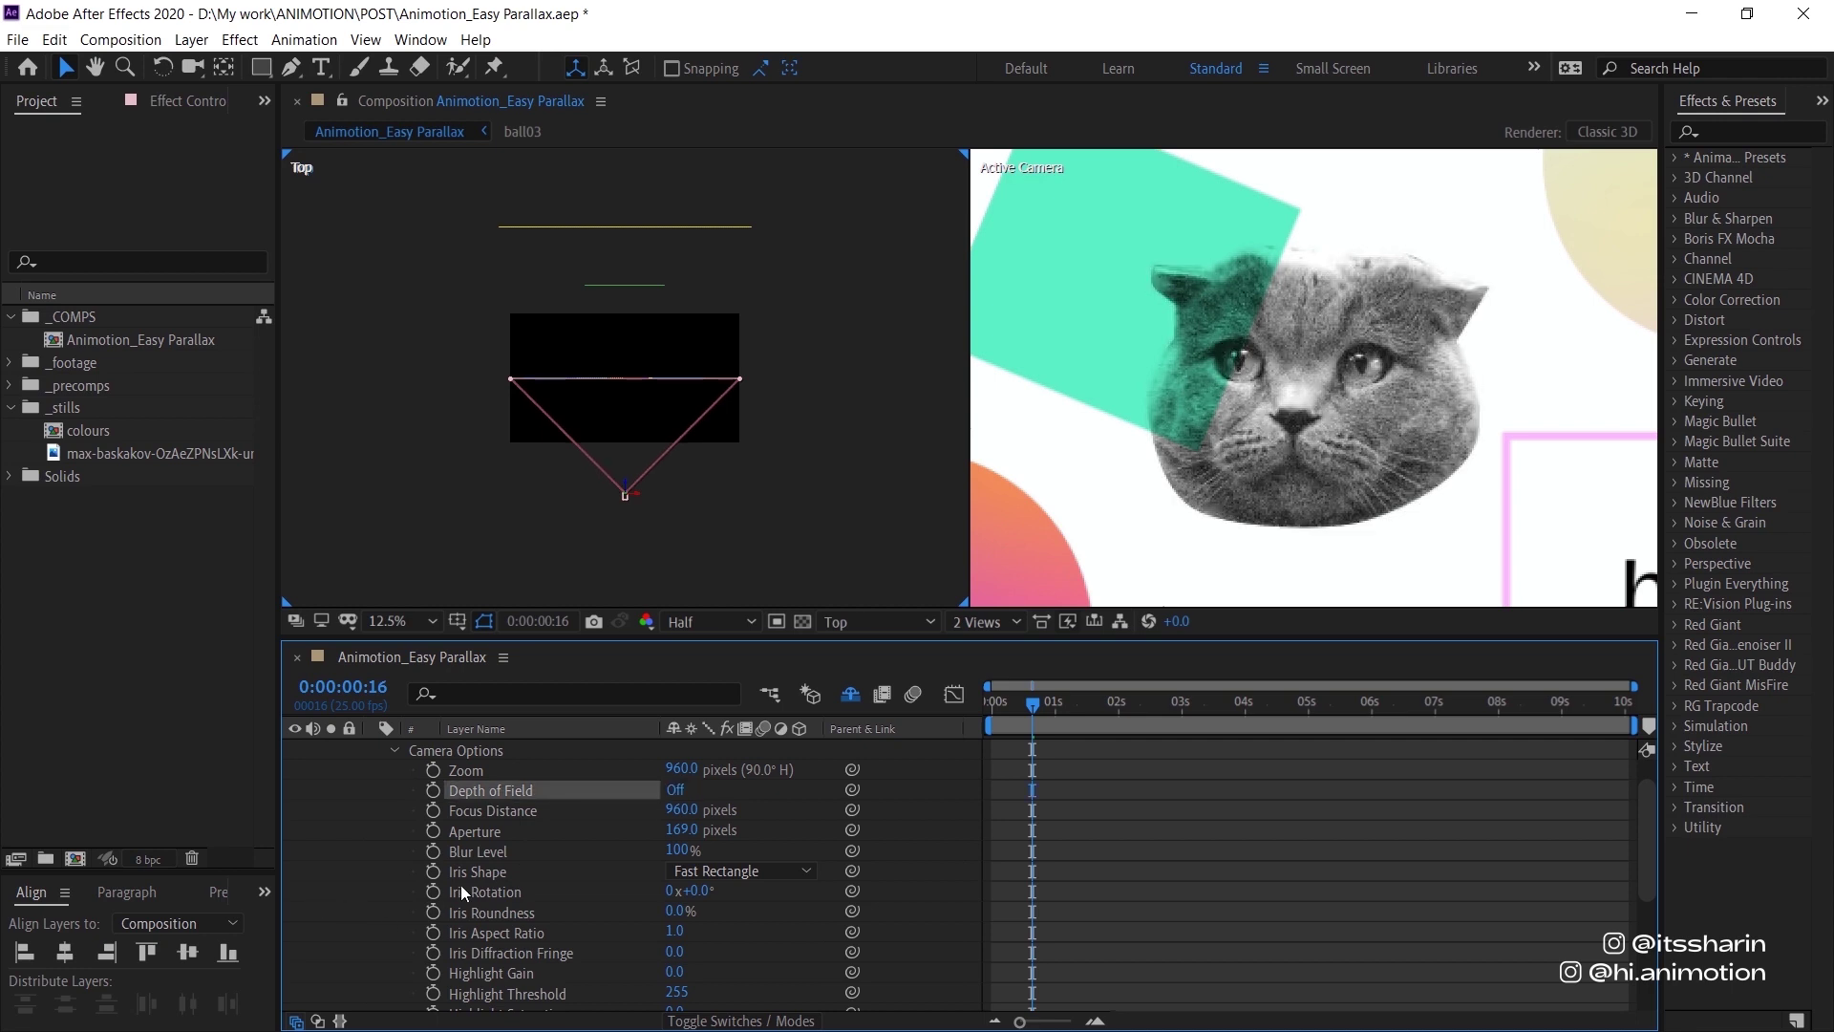
pyautogui.scroll(1, 463, 885)
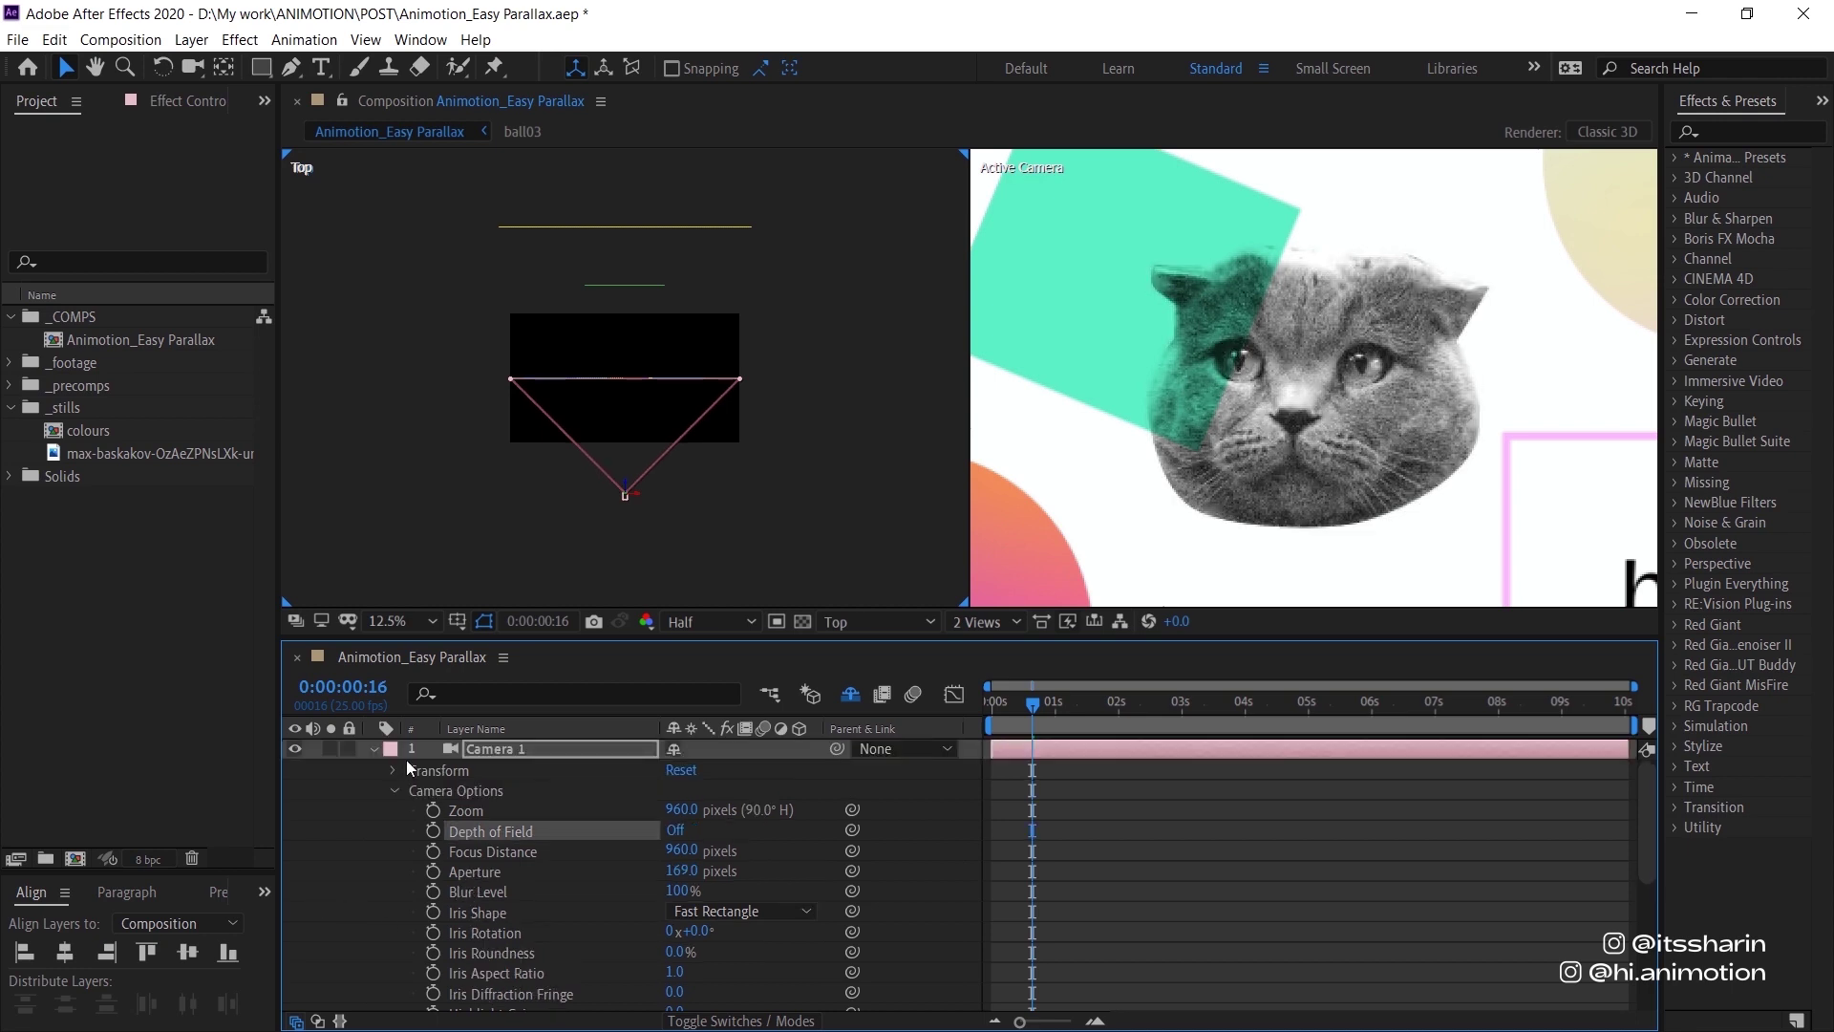
pyautogui.click(374, 750)
pyautogui.scroll(-3, 1397, 386)
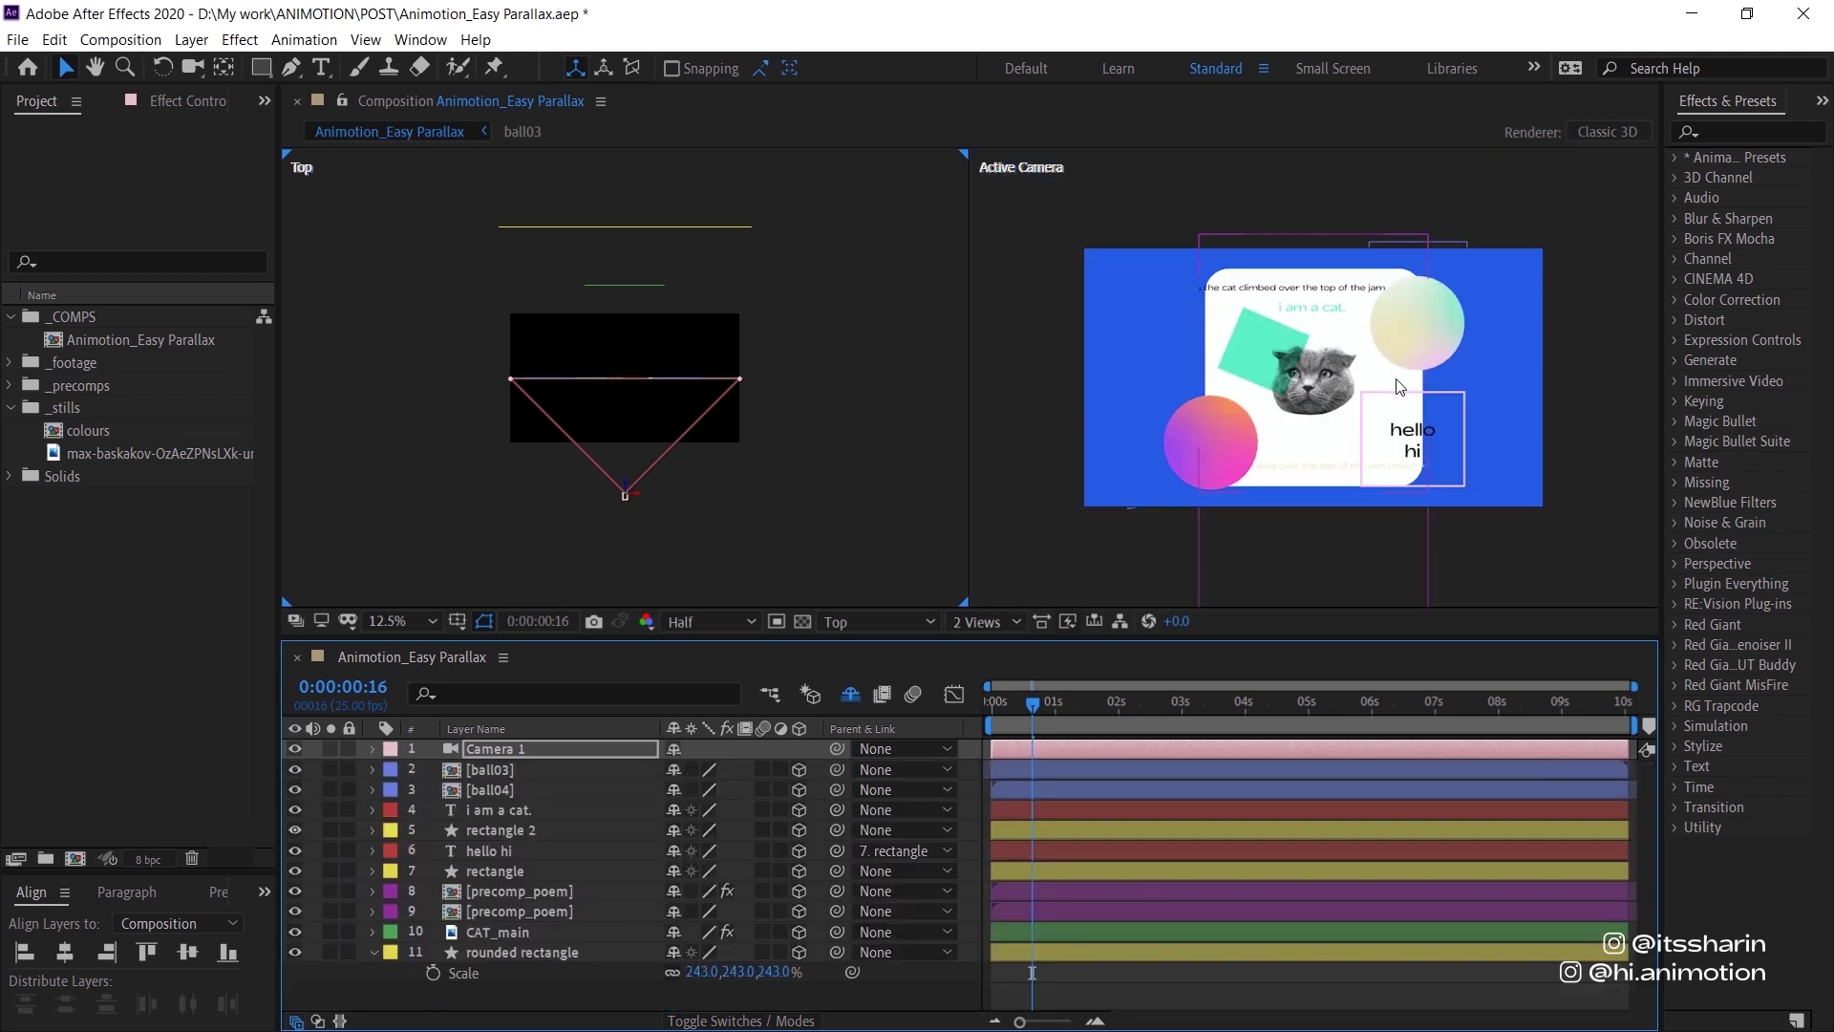
pyautogui.scroll(2, 1400, 387)
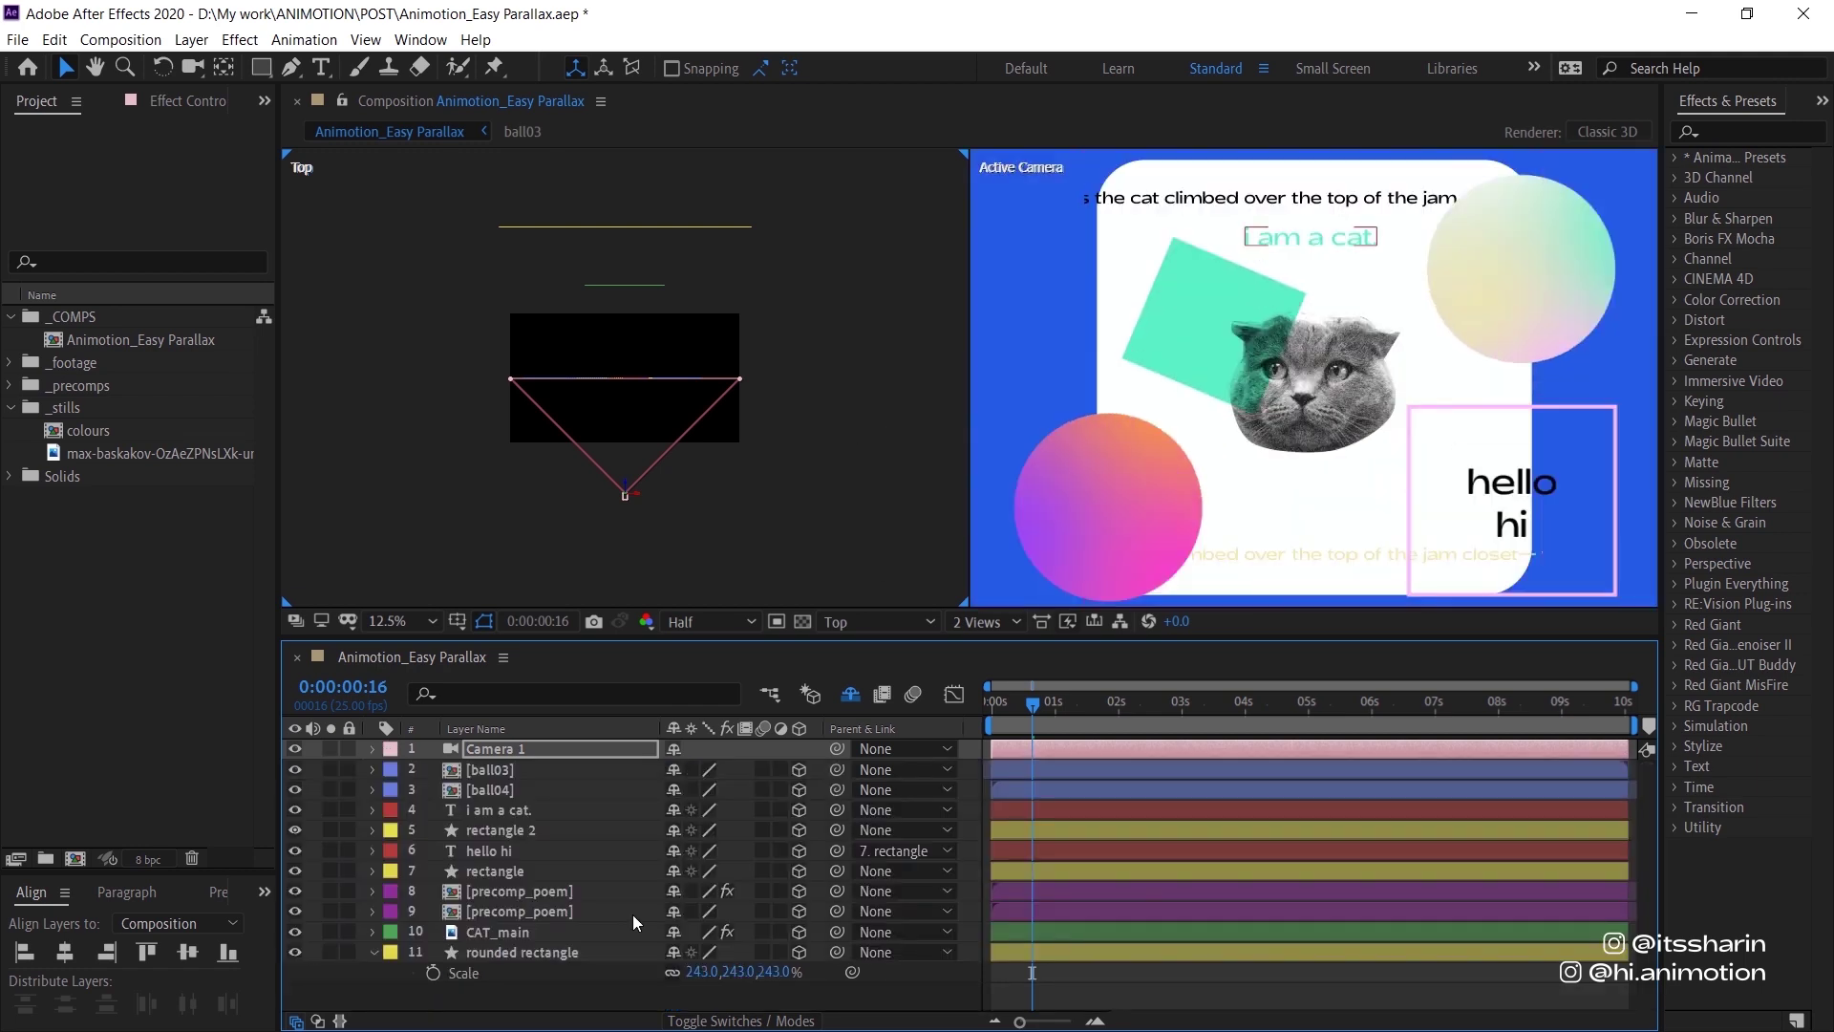
# Scale CAT_main up to 86%.
pyautogui.click(527, 935)
pyautogui.hotkey('shift', 's')
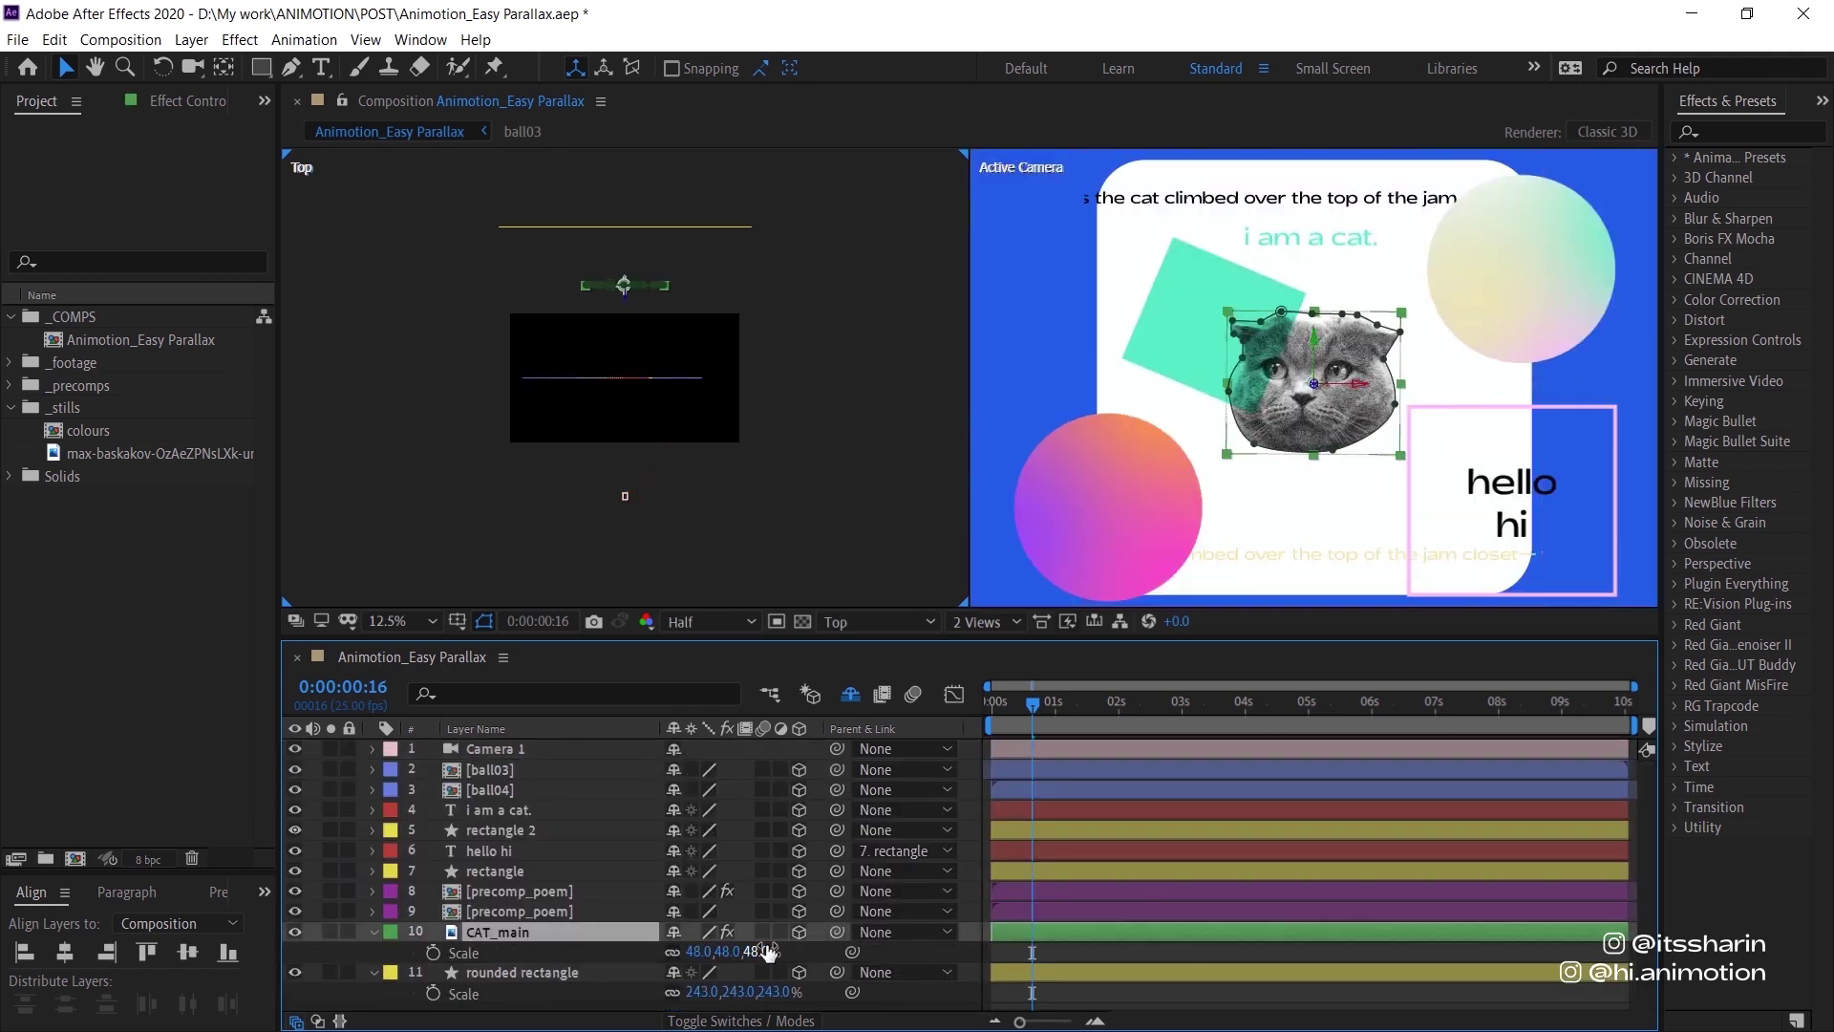
pyautogui.moveTo(764, 953); pyautogui.dragTo(830, 953)
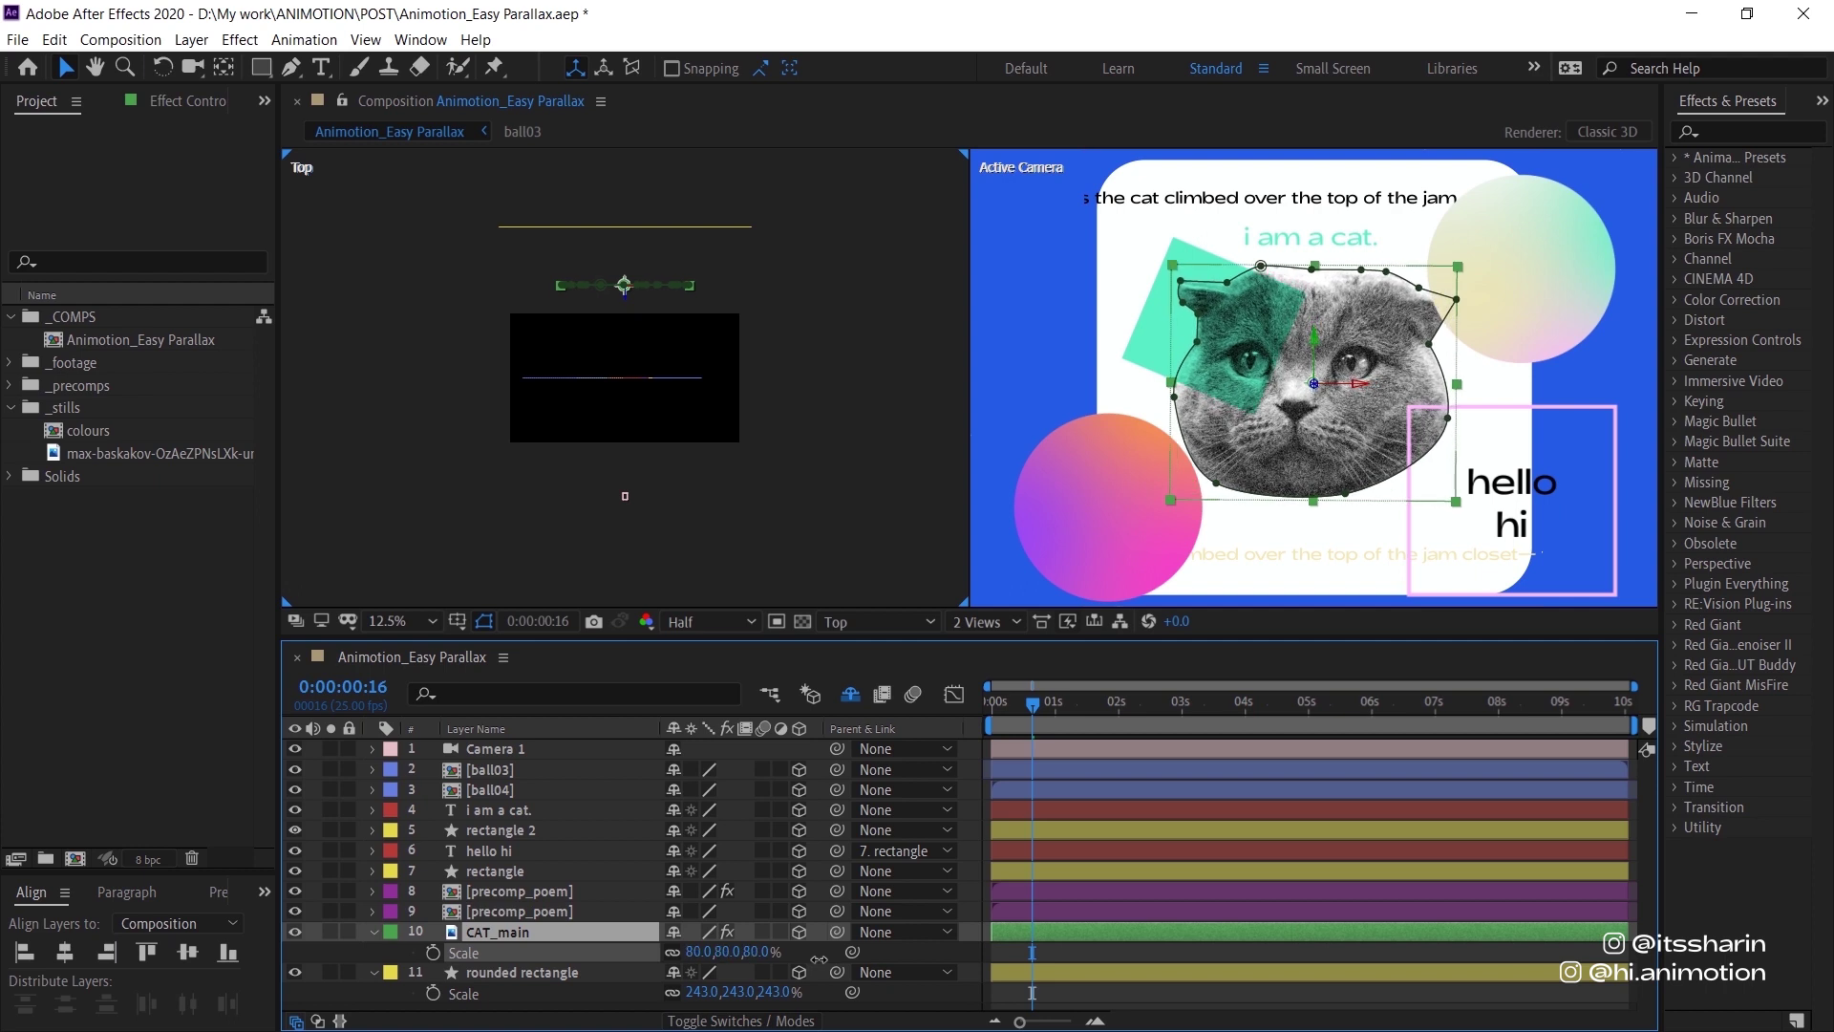
pyautogui.click(521, 911)
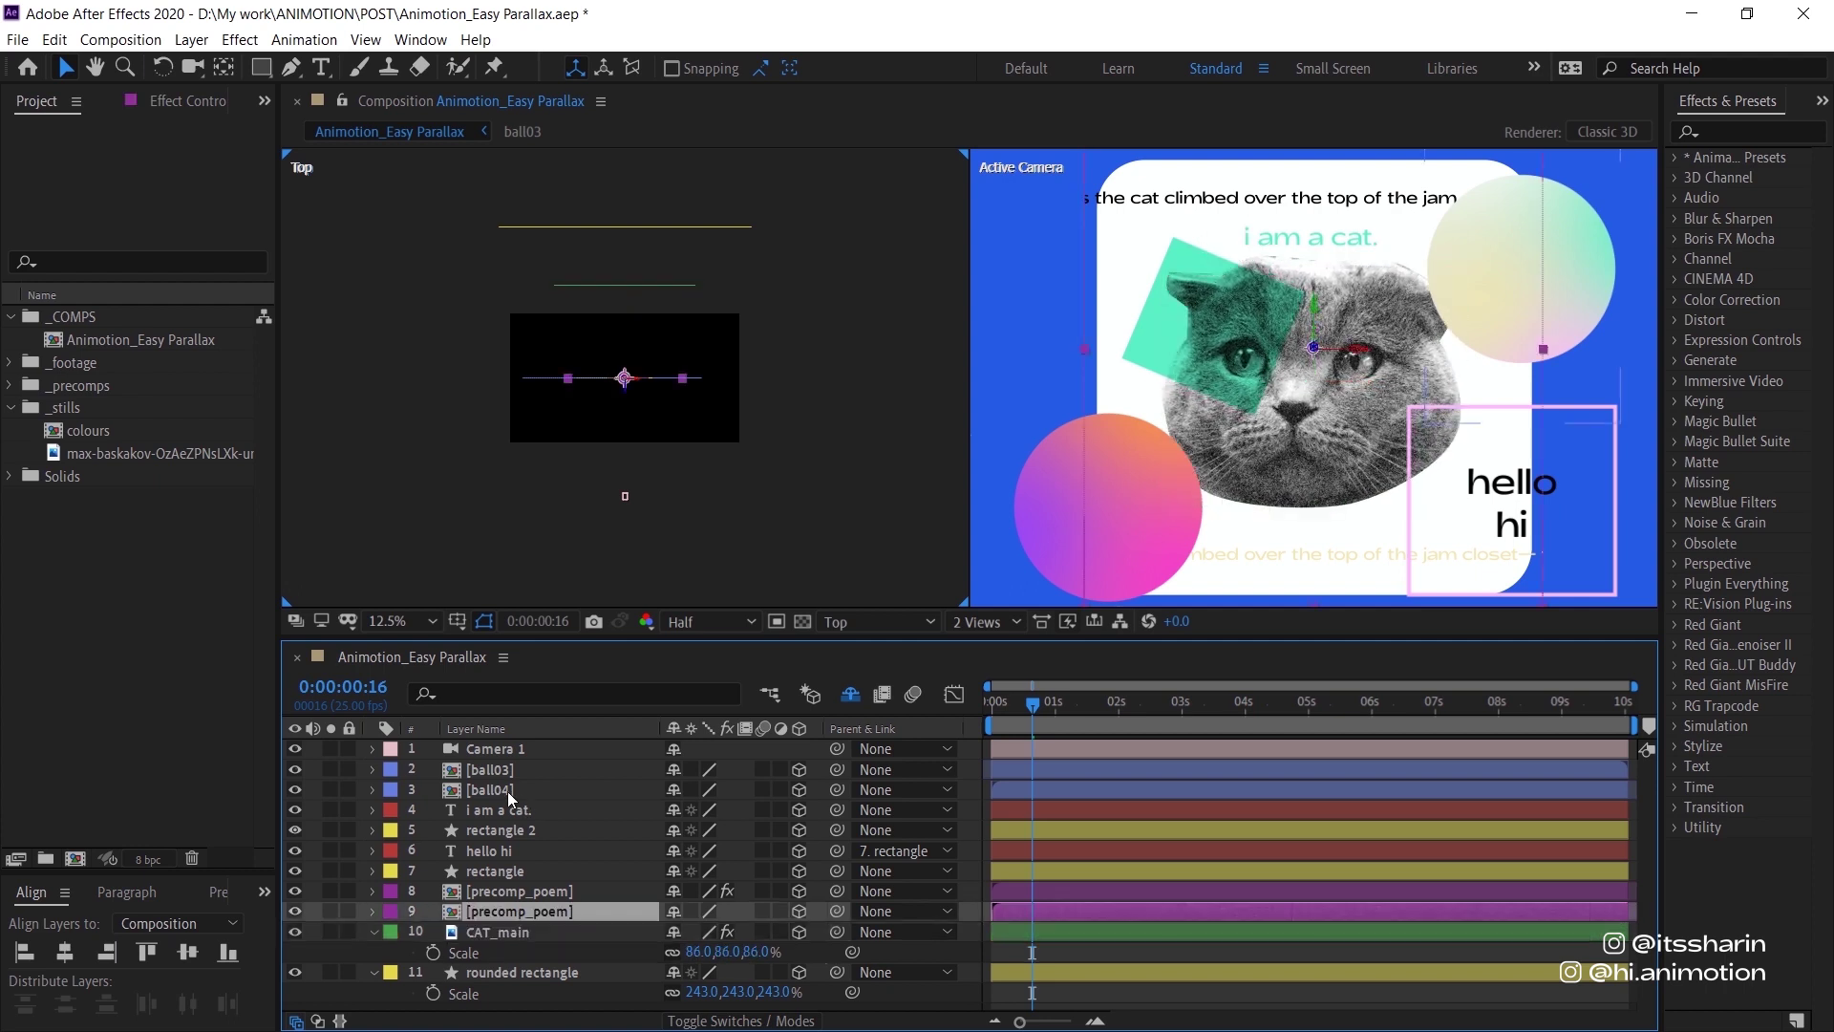
# Move ball03 and ball04 forward in depth toward the camera in the Top view.
pyautogui.click(507, 791)
pyautogui.keyDown('shift'); pyautogui.click(519, 772); pyautogui.keyUp('shift')
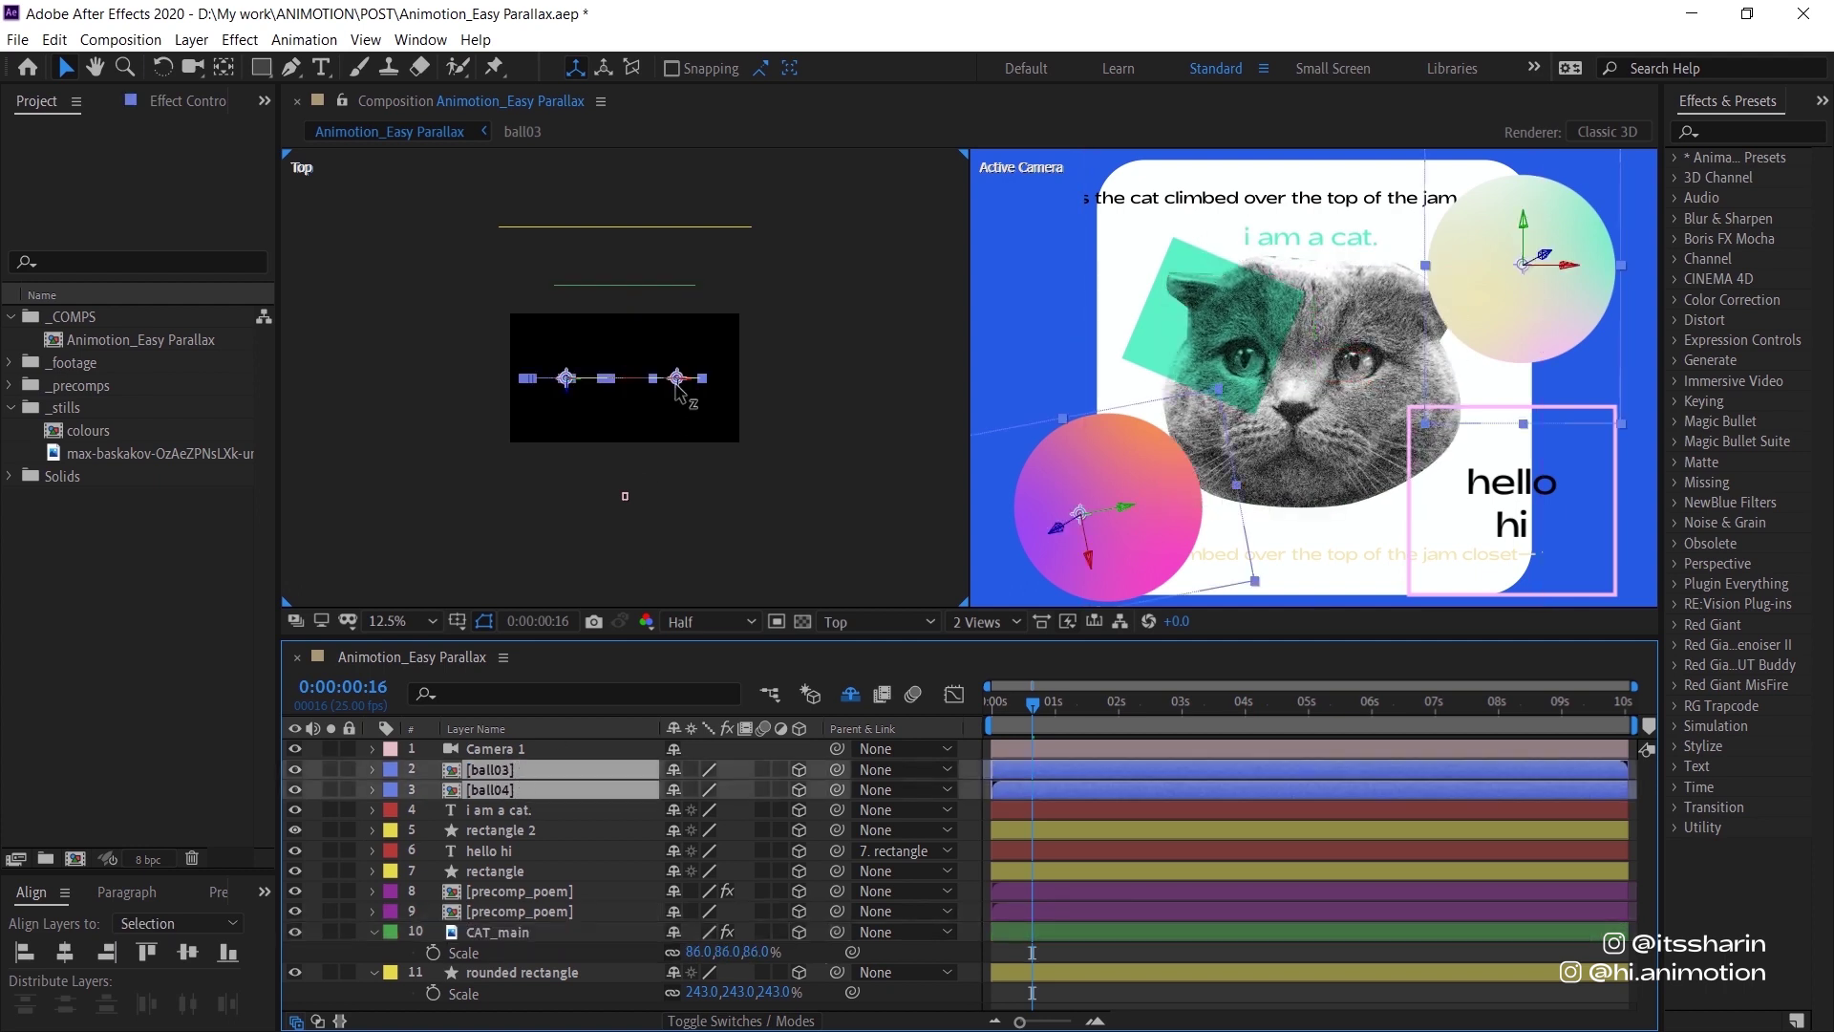
pyautogui.moveTo(685, 394); pyautogui.dragTo(669, 478)
pyautogui.scroll(-3, 1405, 391)
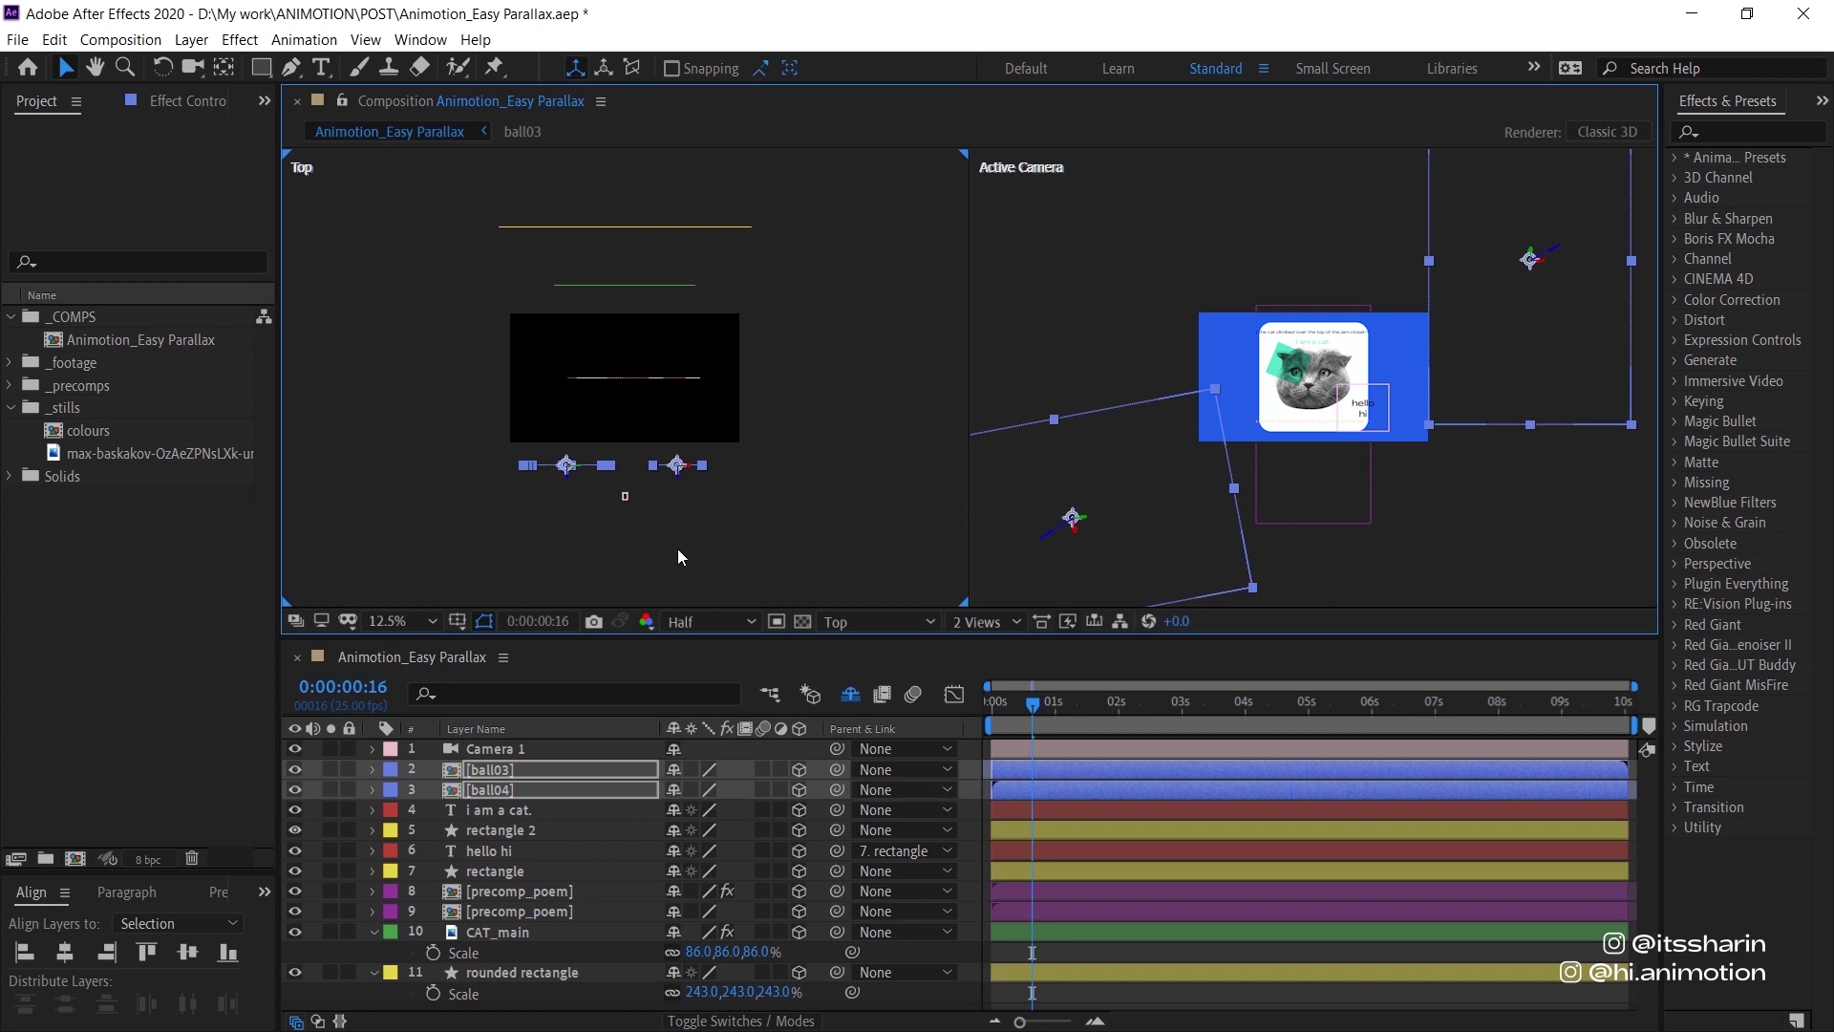
# Zoom the Top view to 25% and set both ball03 and ball04 to 50% scale.
pyautogui.click(481, 751)
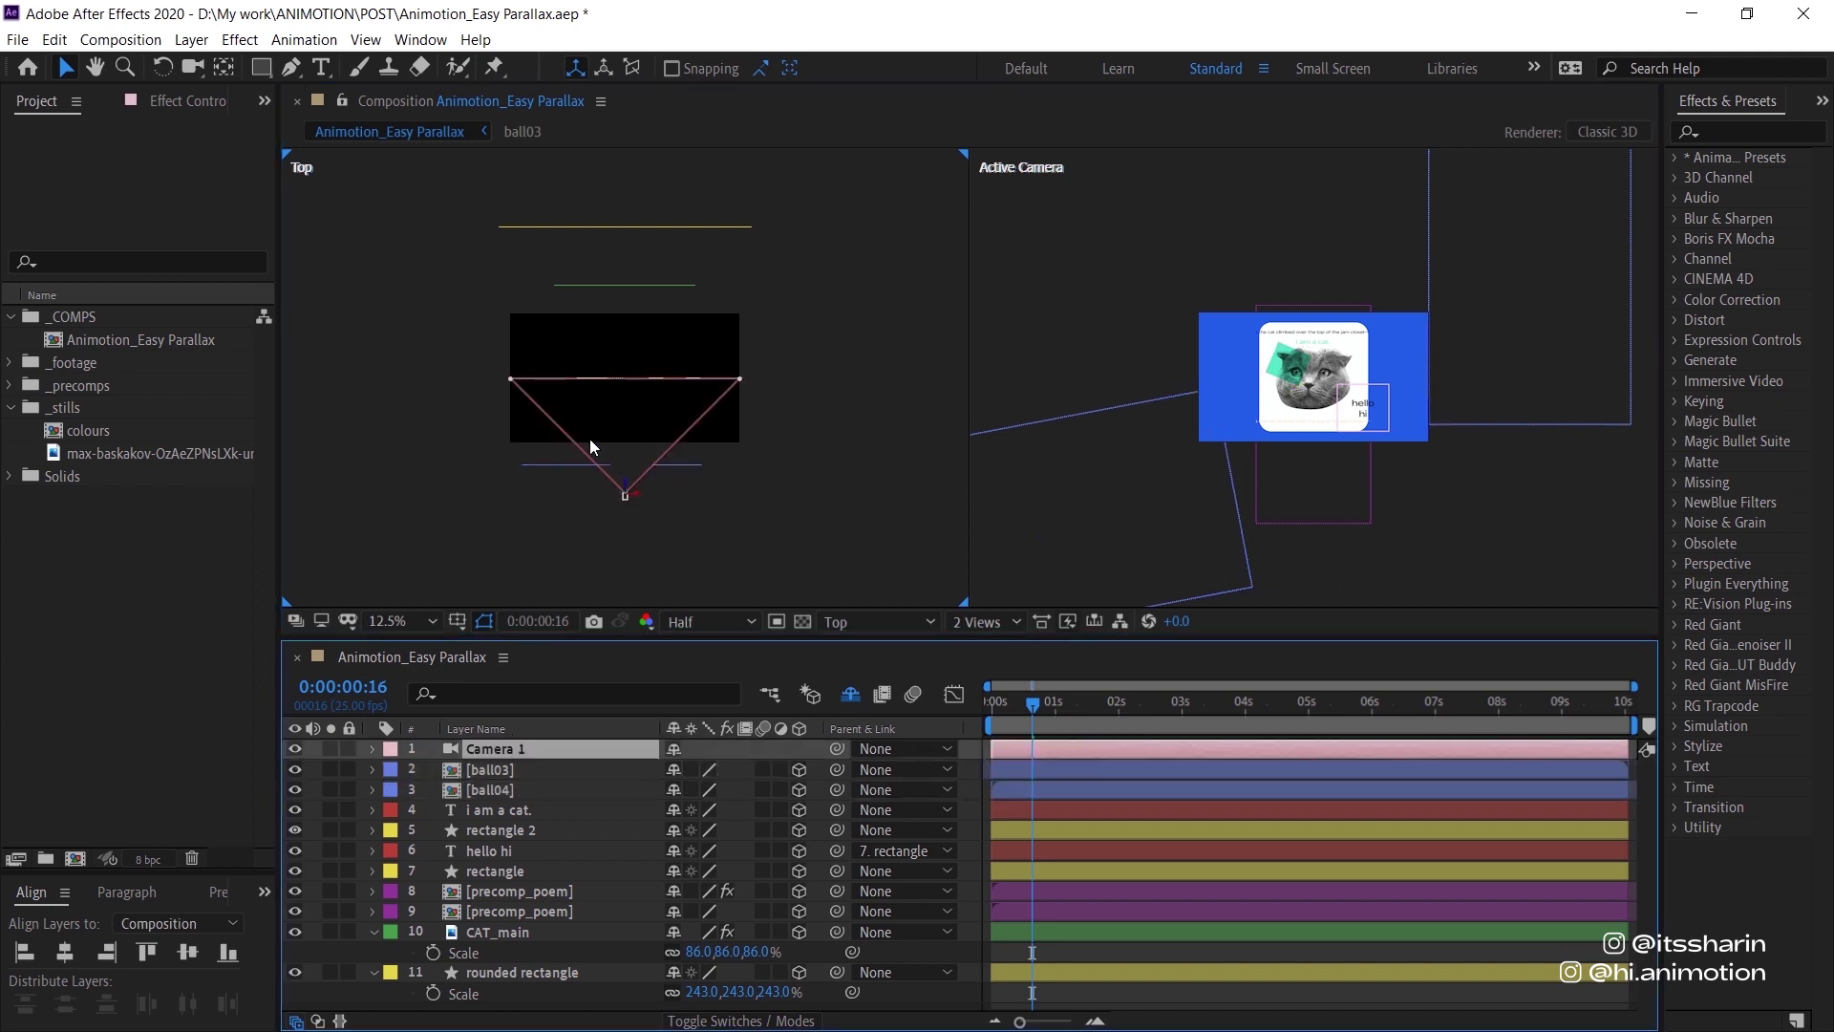
pyautogui.press('.')
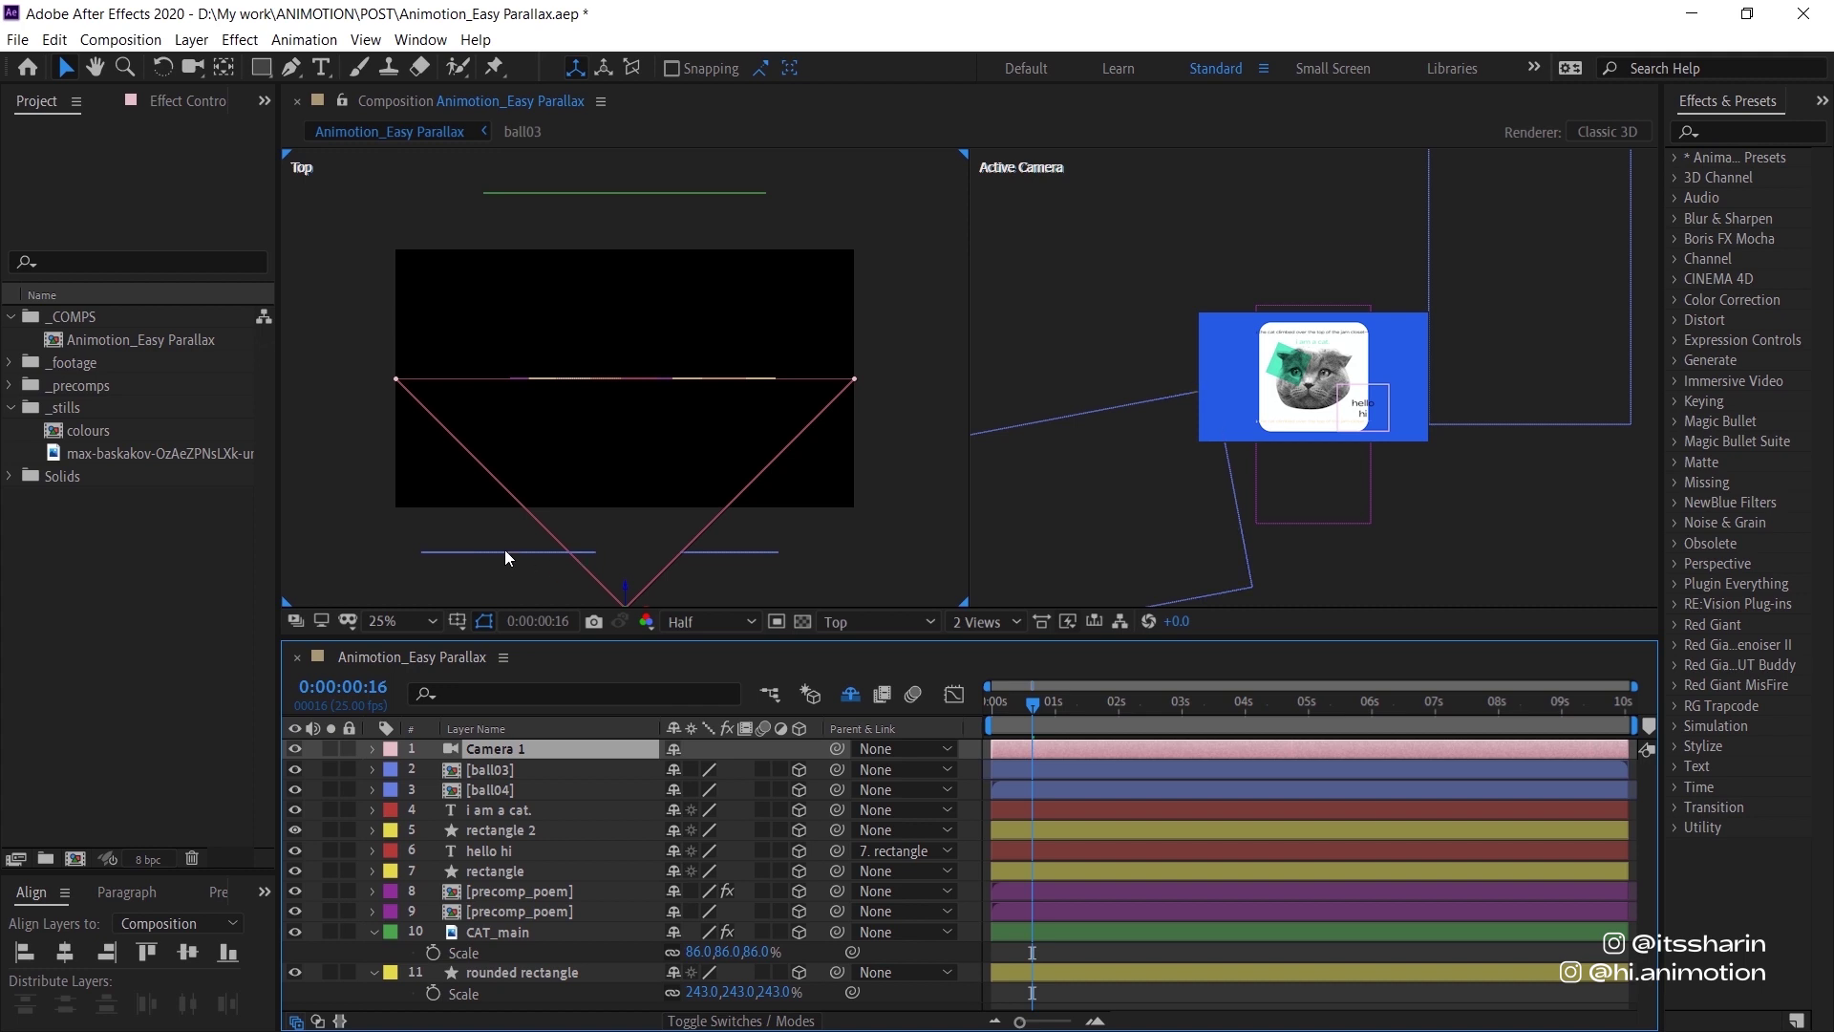
pyautogui.click(675, 566)
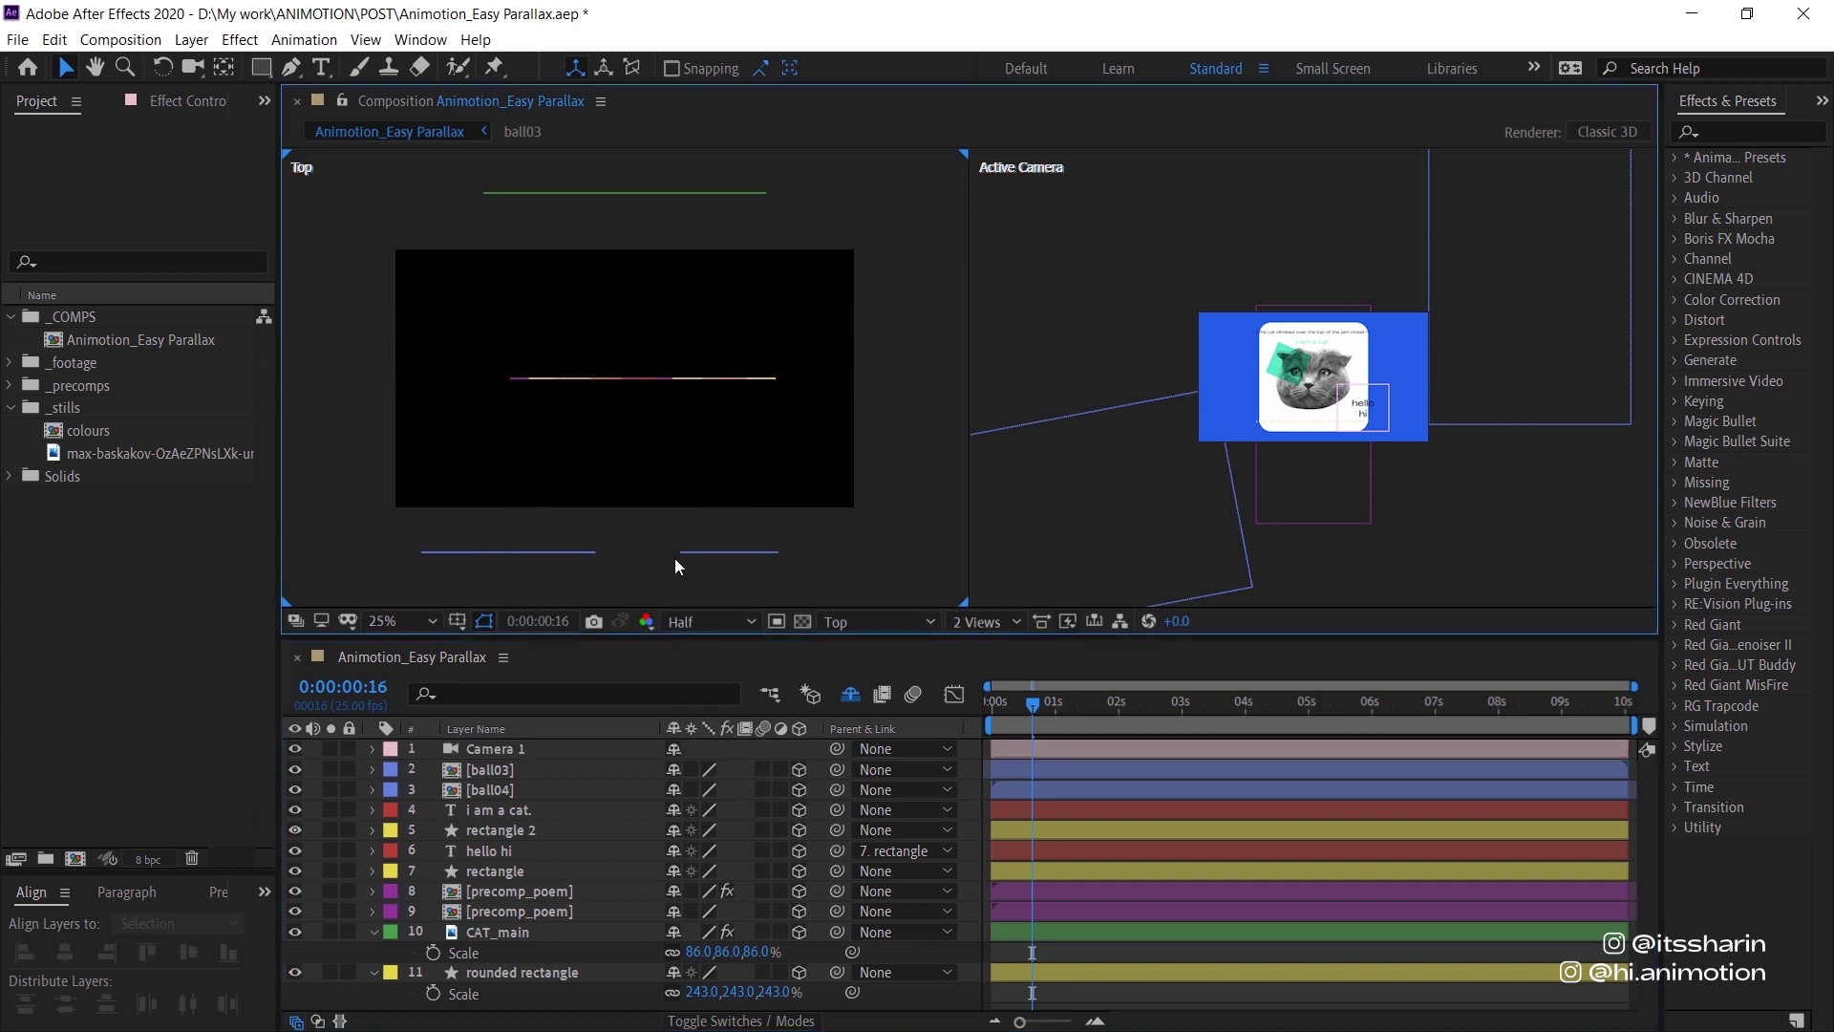
pyautogui.click(495, 748)
pyautogui.click(508, 770)
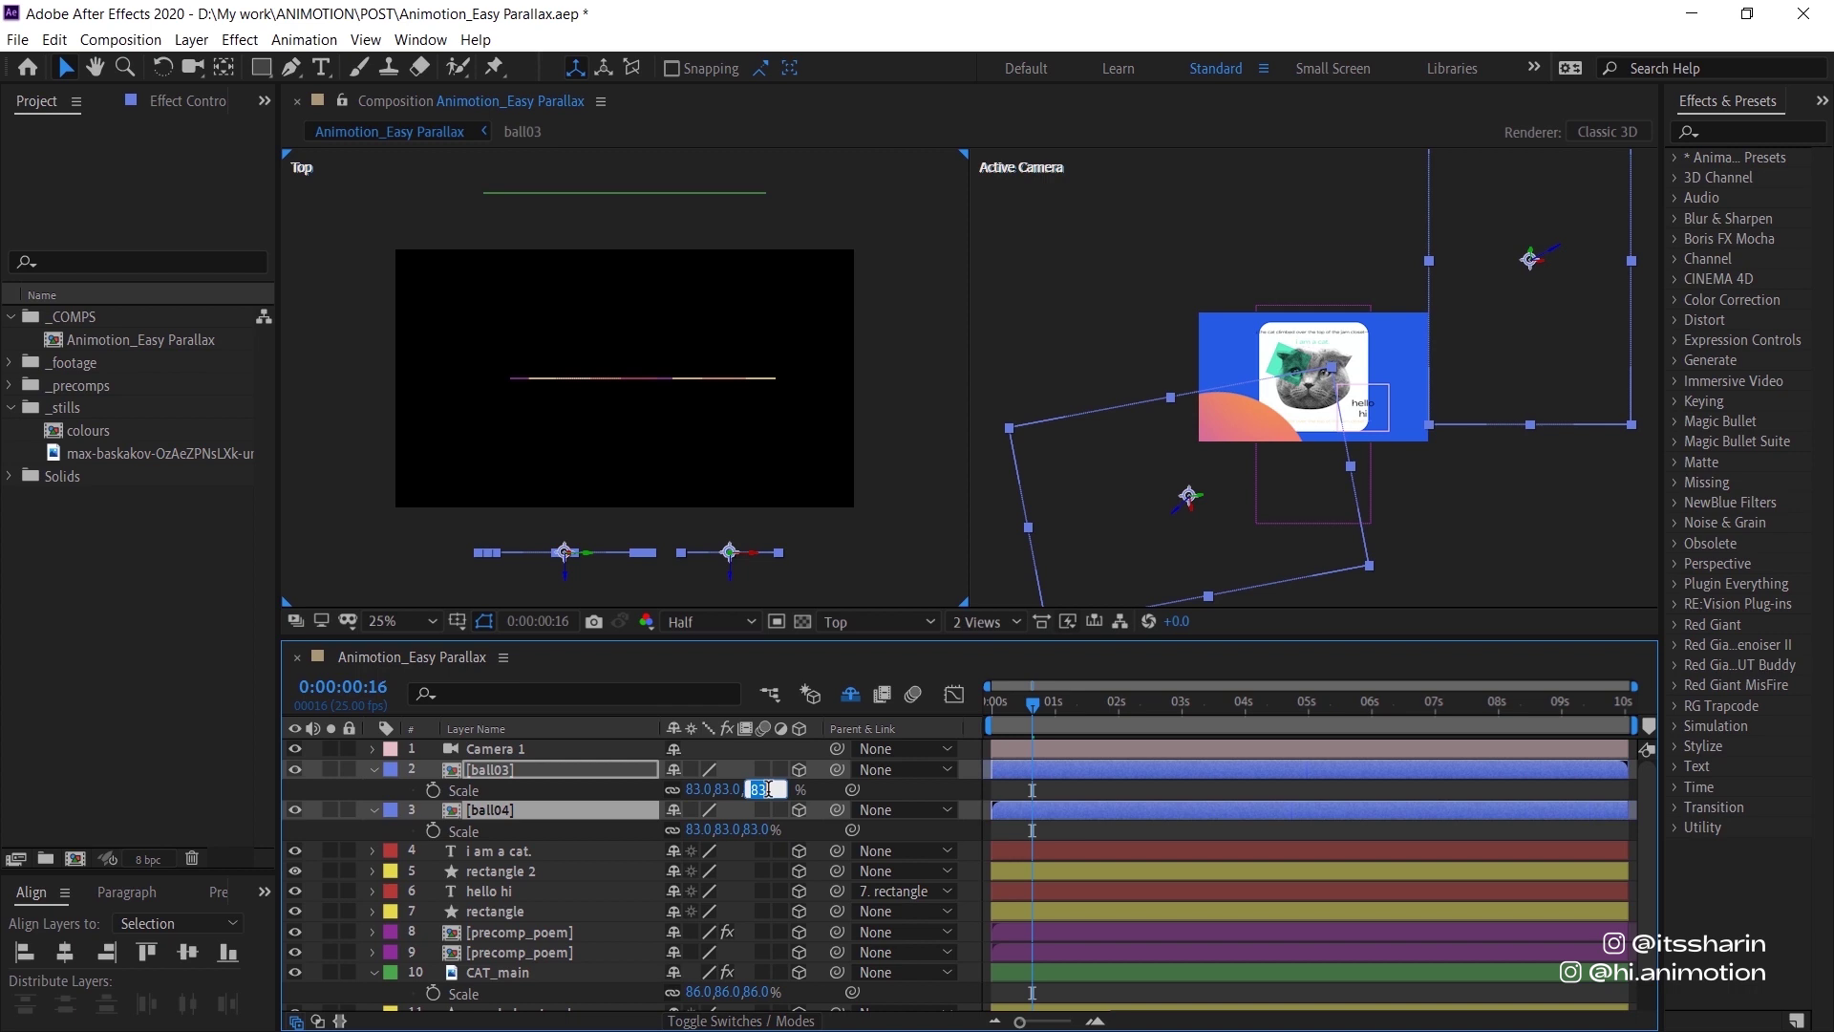
pyautogui.write('50')
pyautogui.press('Return')
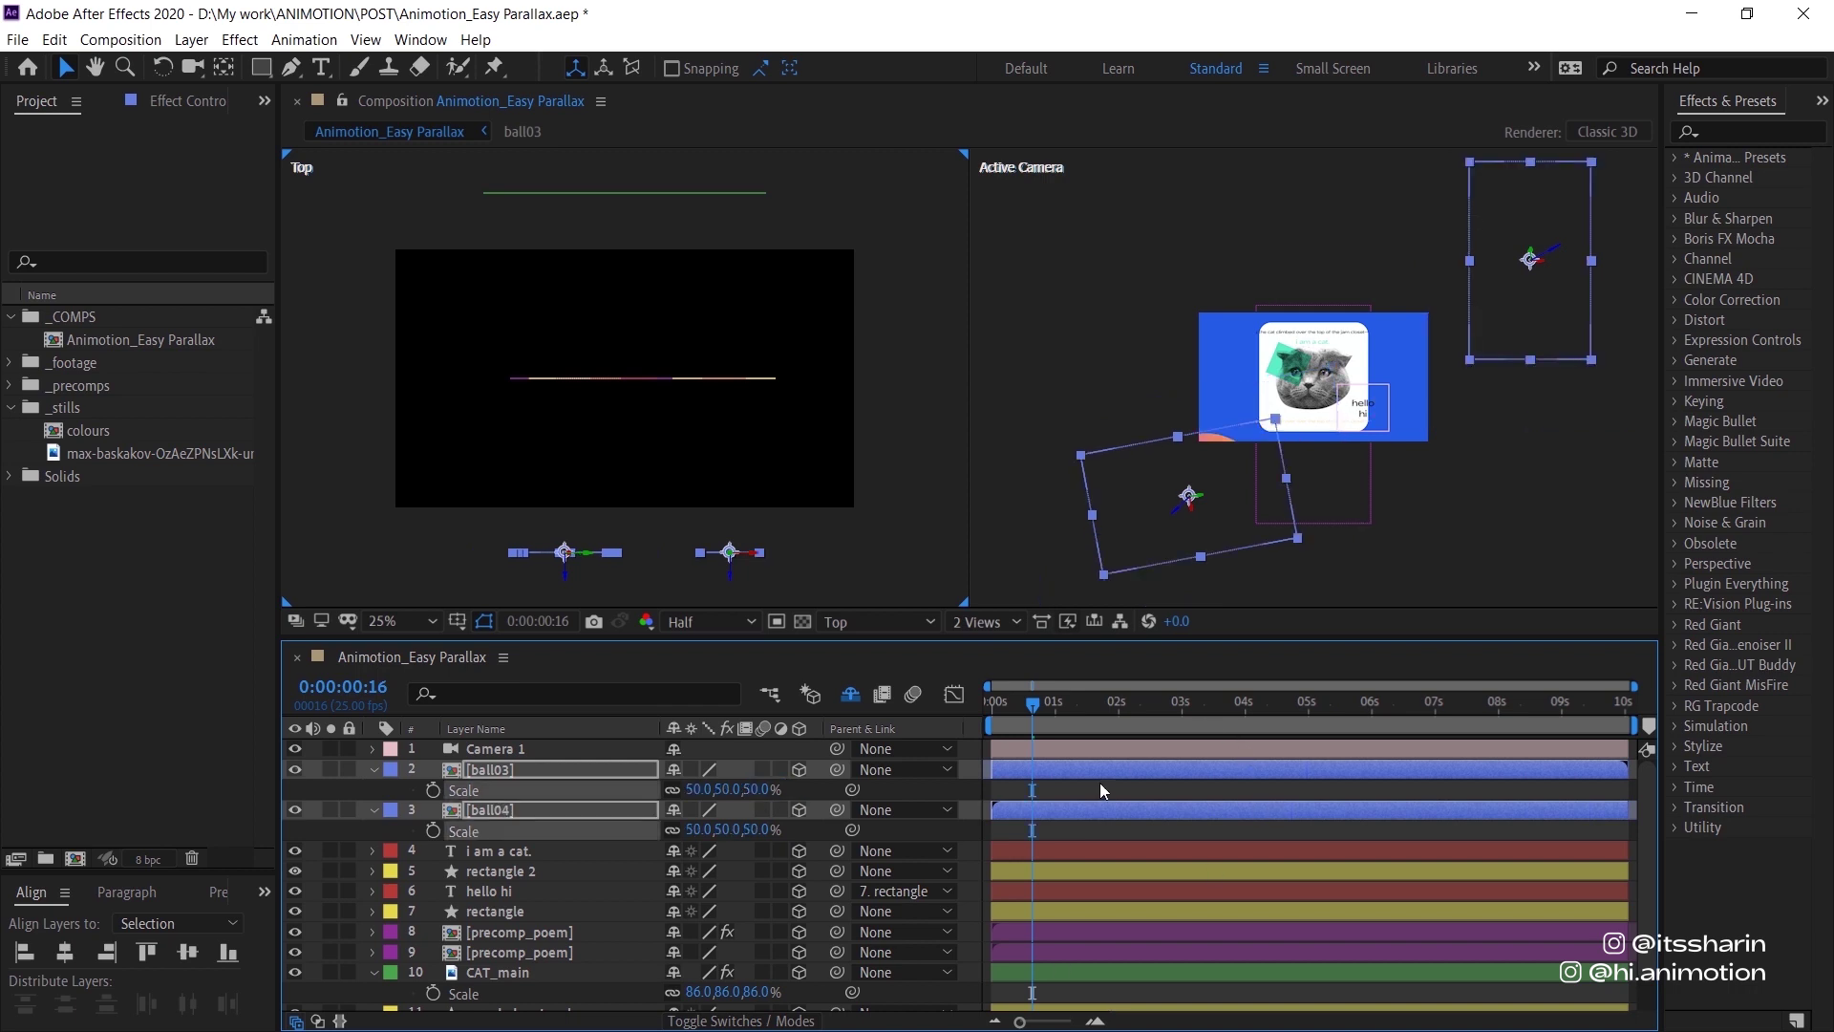
# Reset ball03's orientation and Z Rotation to zero.
pyautogui.click(1098, 783)
pyautogui.click(496, 770)
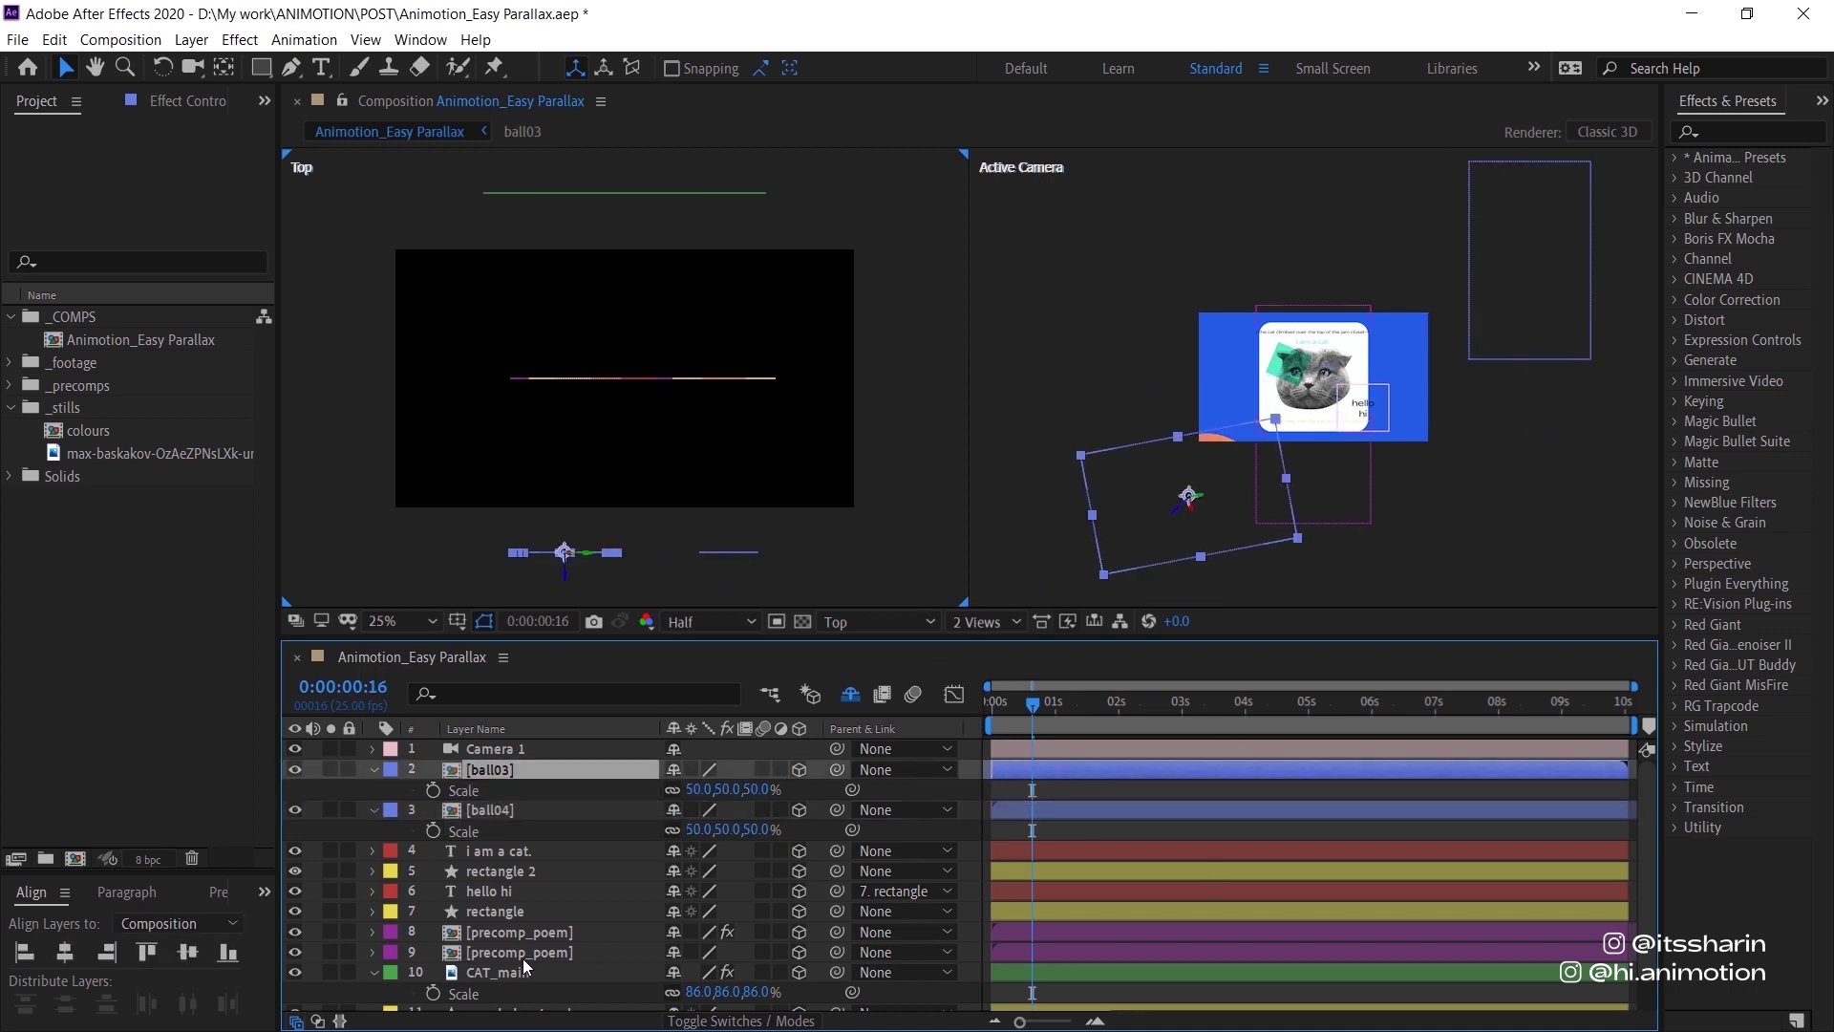
pyautogui.press('r')
pyautogui.rightClick(531, 851)
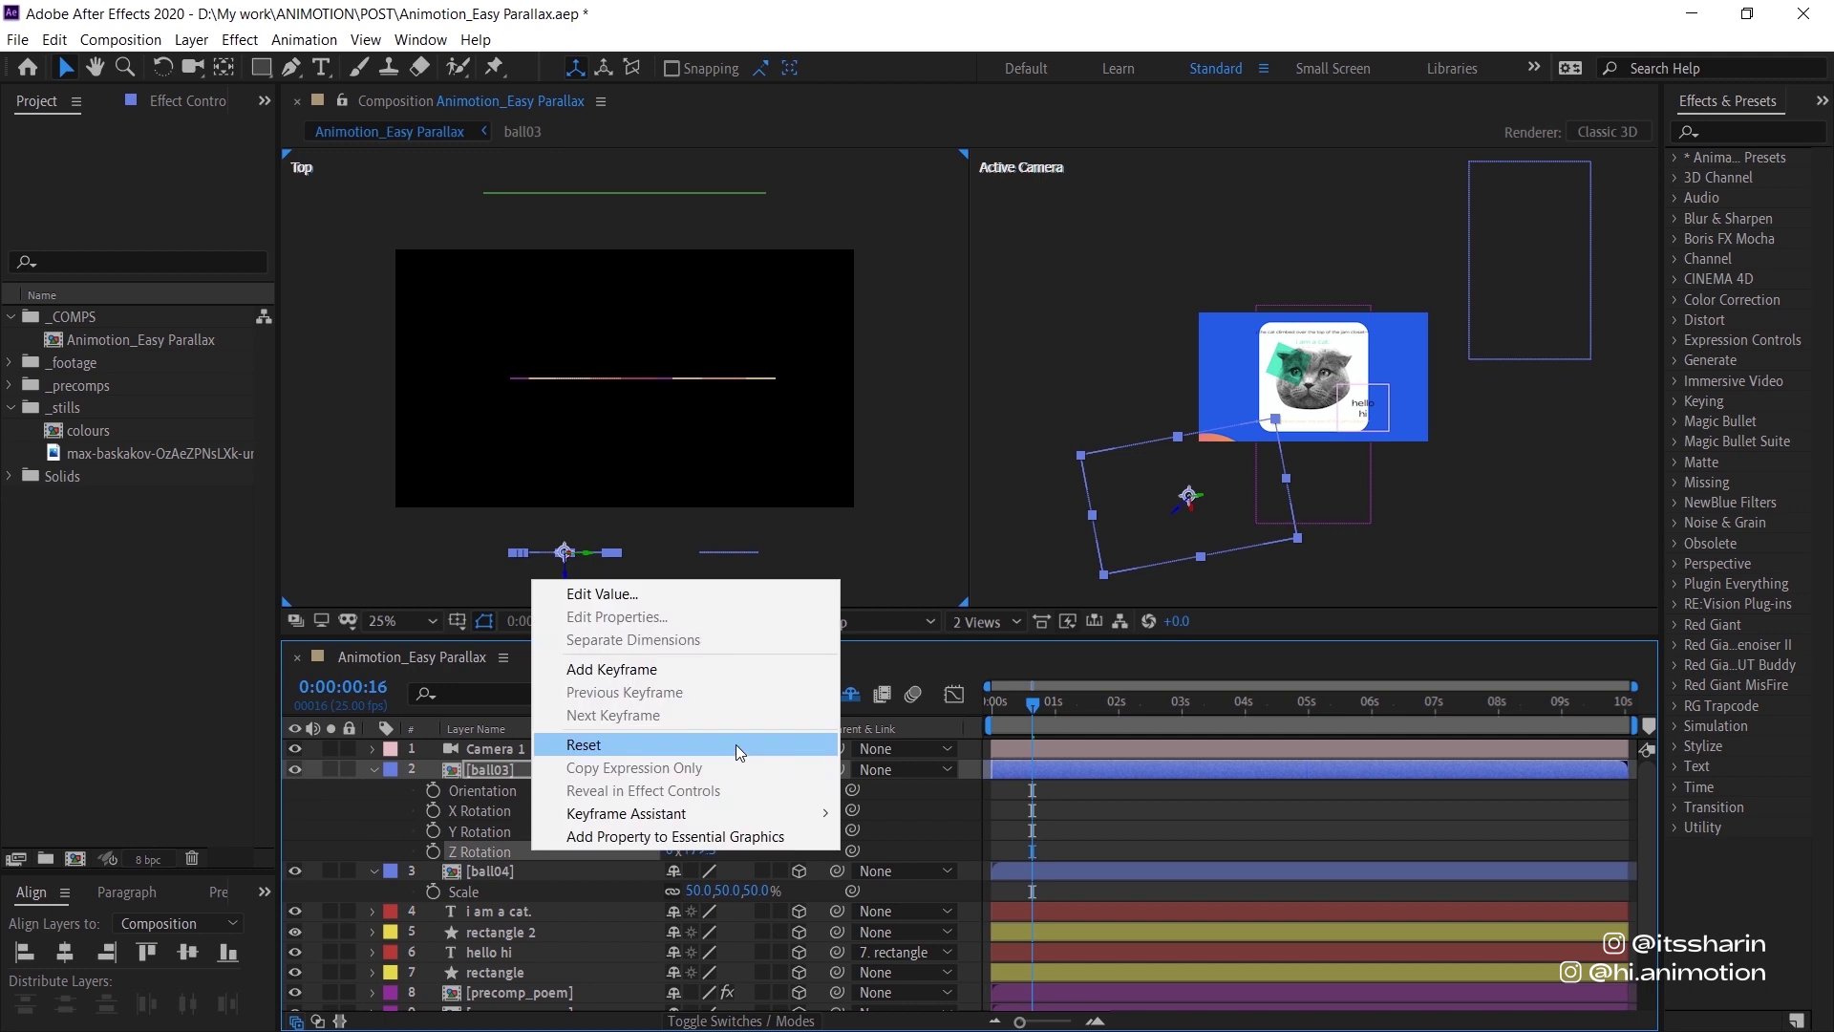
pyautogui.click(735, 743)
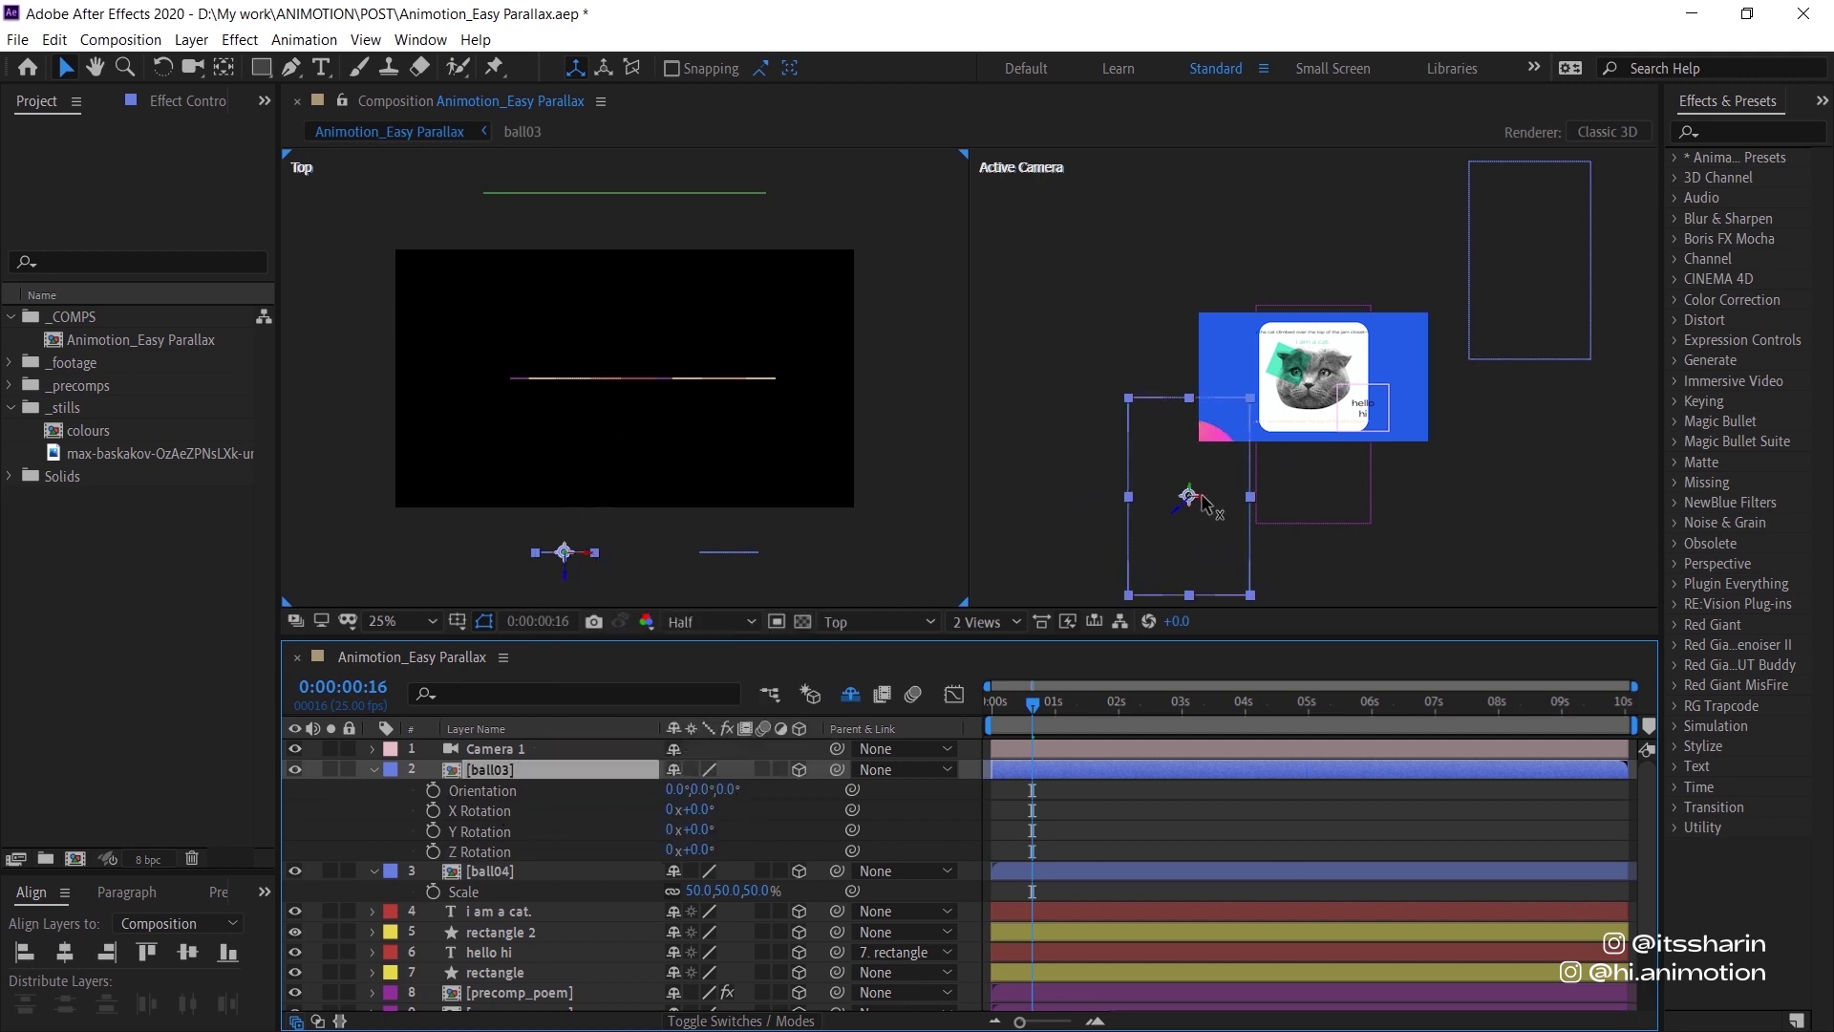
# Move ball03 beside the cat on the left and scale it to 25%.
pyautogui.moveTo(1212, 497); pyautogui.dragTo(1217, 491)
pyautogui.scroll(1, 1204, 538)
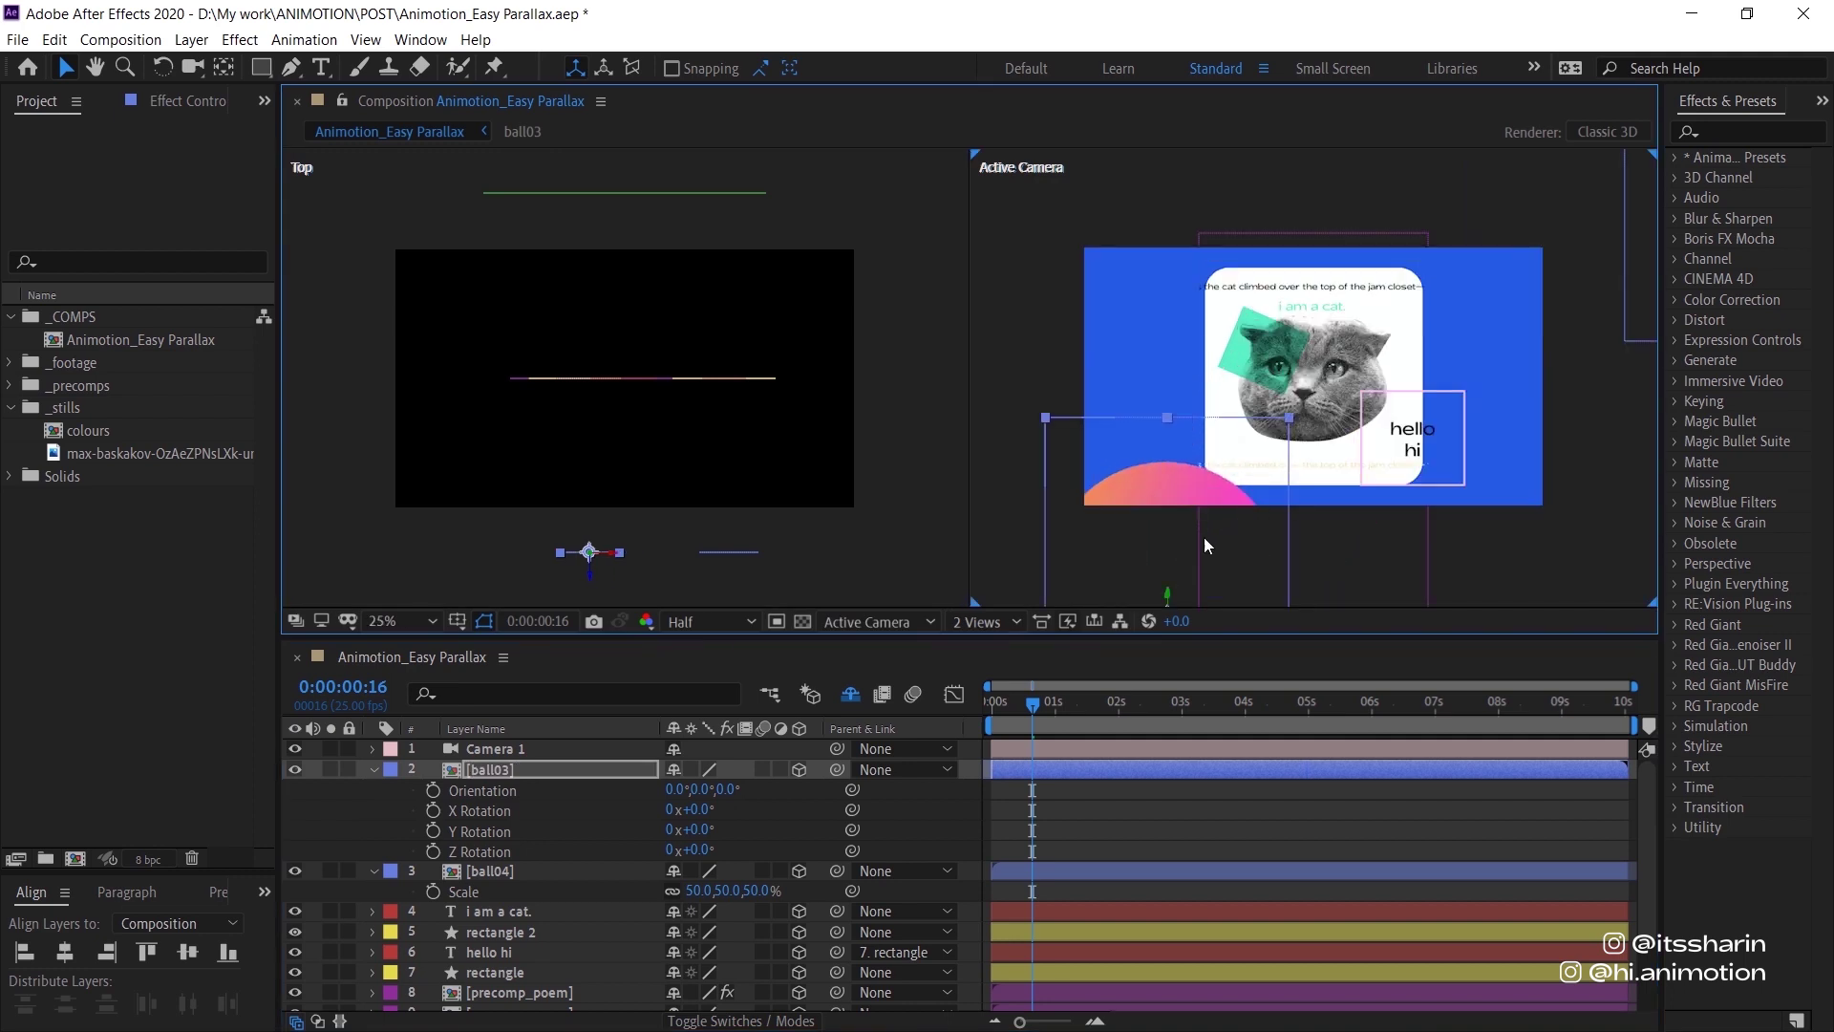
pyautogui.moveTo(1173, 597); pyautogui.dragTo(1179, 547)
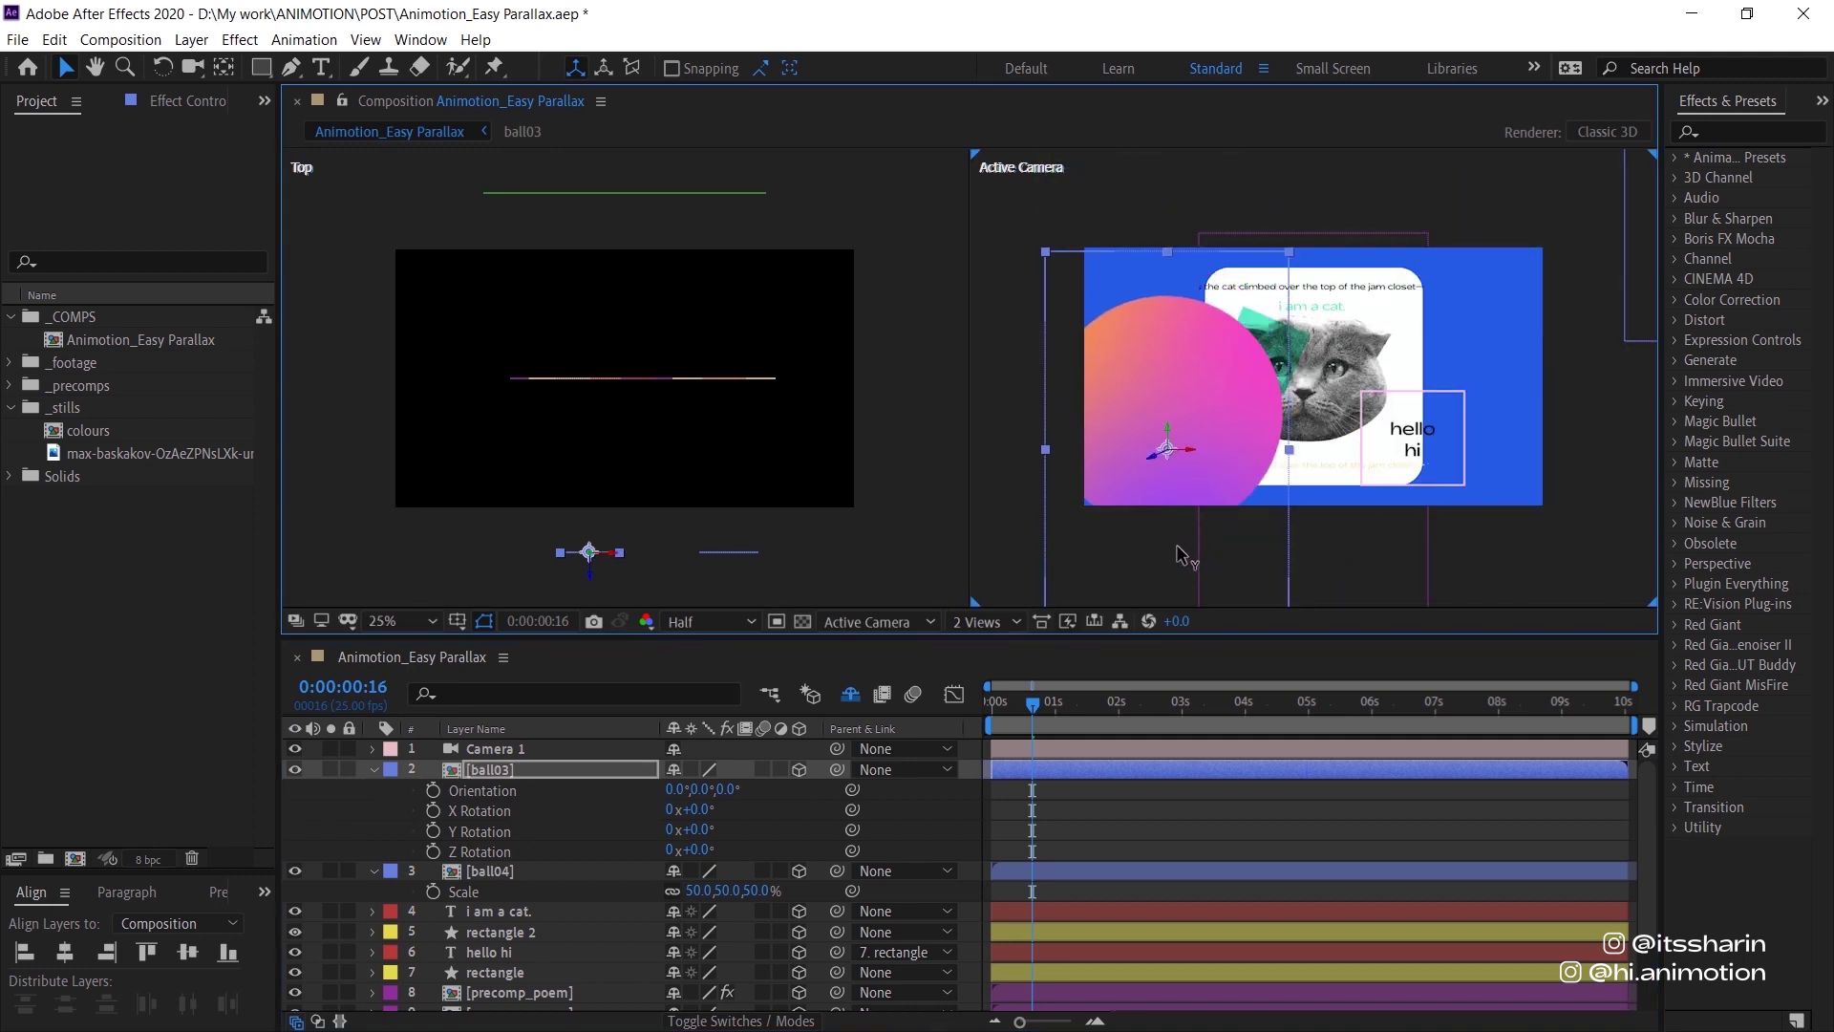
pyautogui.press('s')
pyautogui.click(726, 789)
pyautogui.write('25')
pyautogui.press('Return')
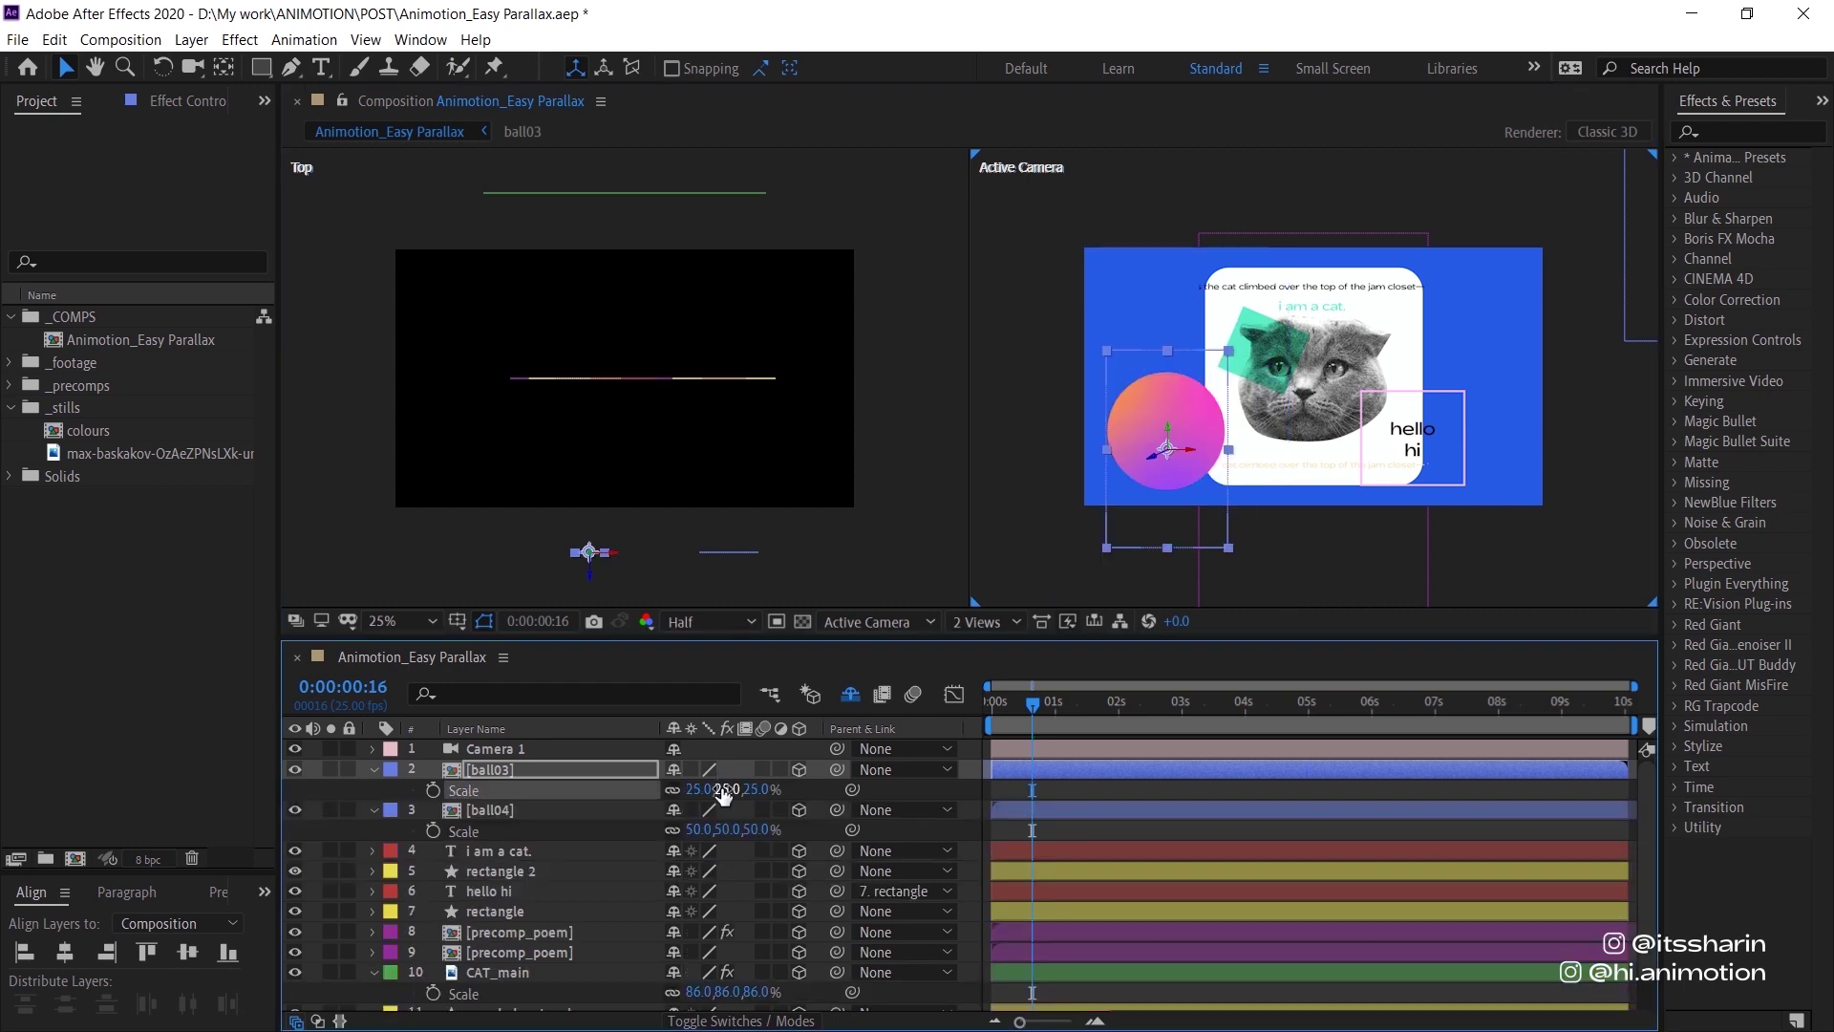
pyautogui.moveTo(1180, 464); pyautogui.dragTo(1181, 472)
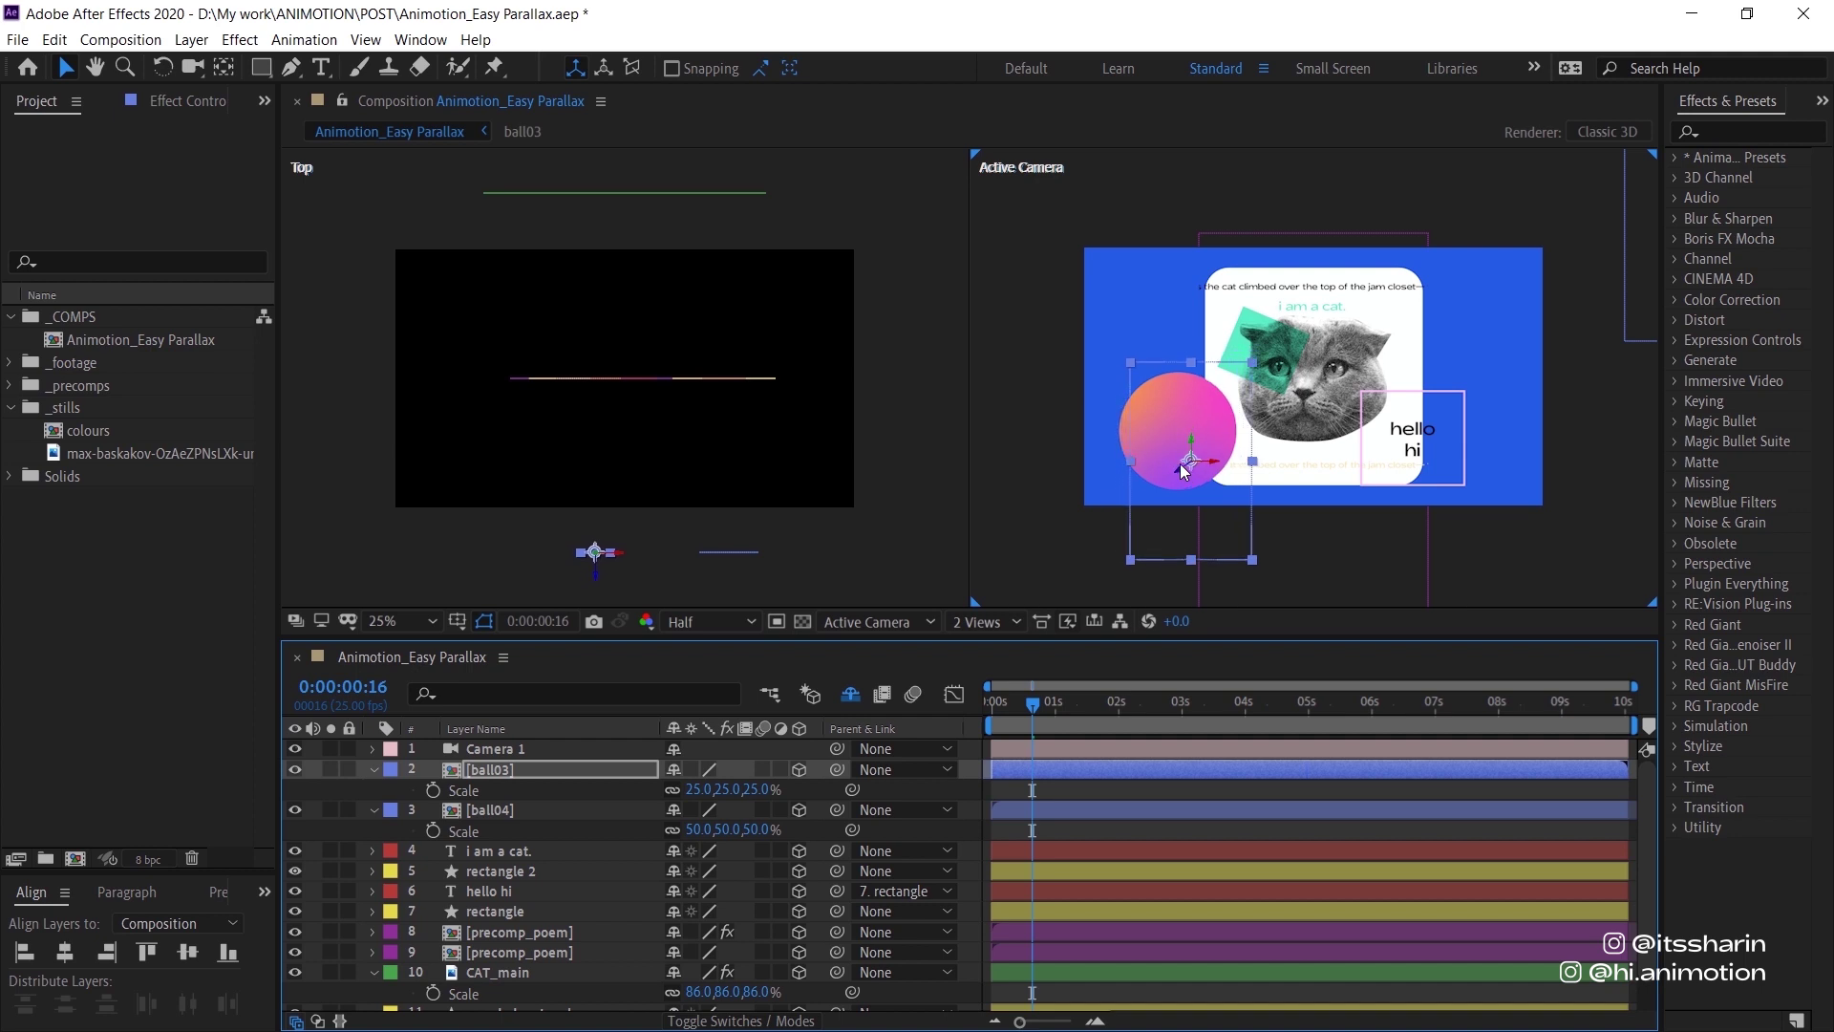
# Set ball04's scale to 25% and zoom the Active Camera view to 12.5%.
pyautogui.click(537, 812)
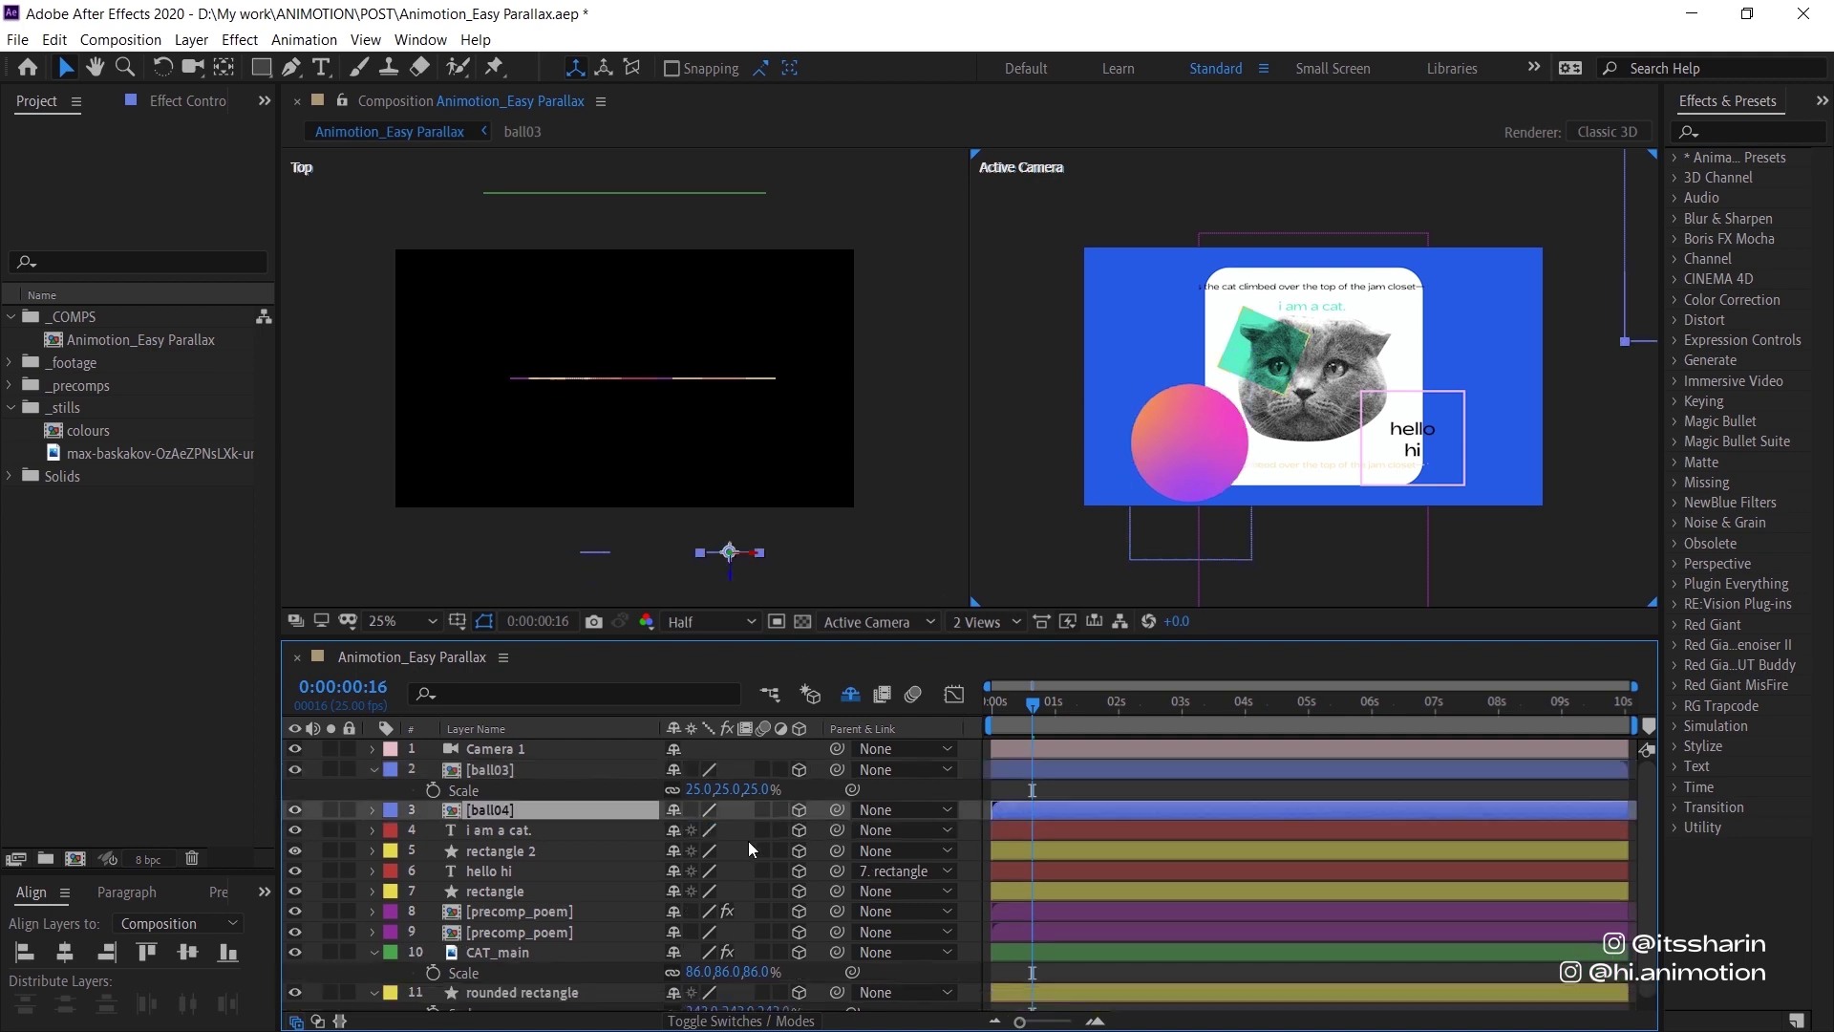
pyautogui.click(734, 829)
pyautogui.write('25')
pyautogui.press('Return')
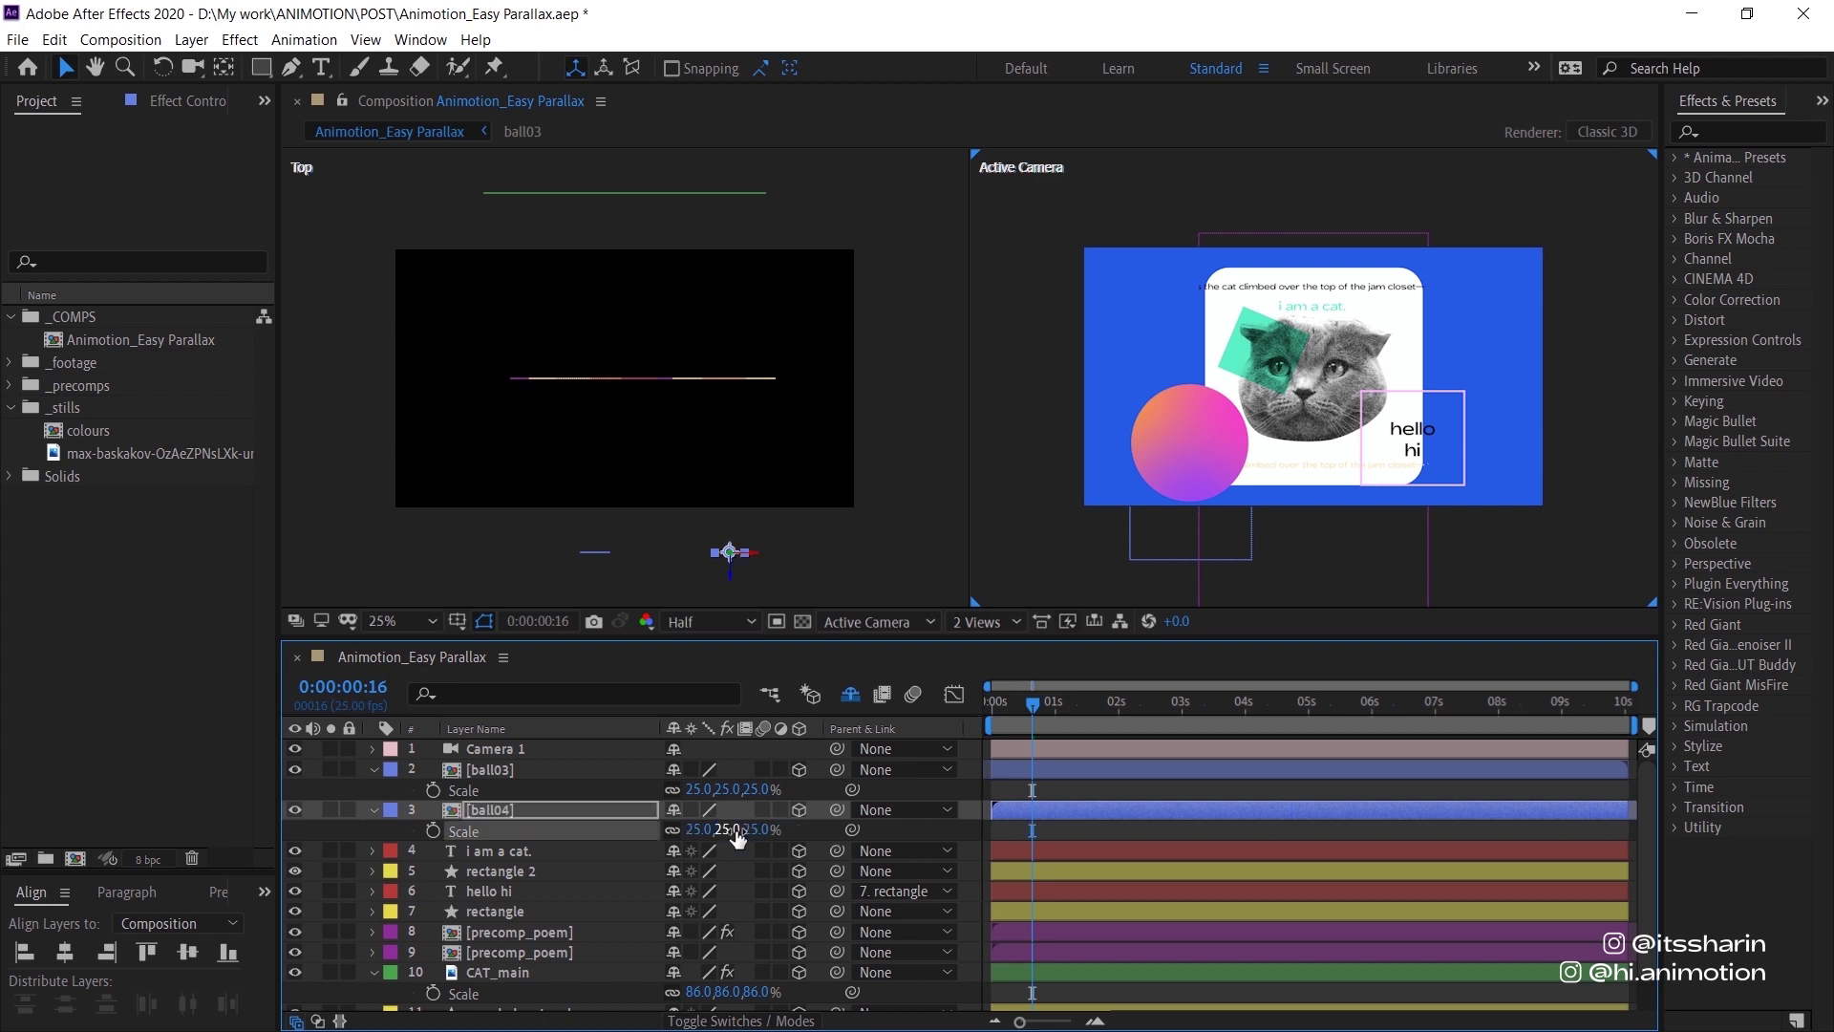
pyautogui.press(',')
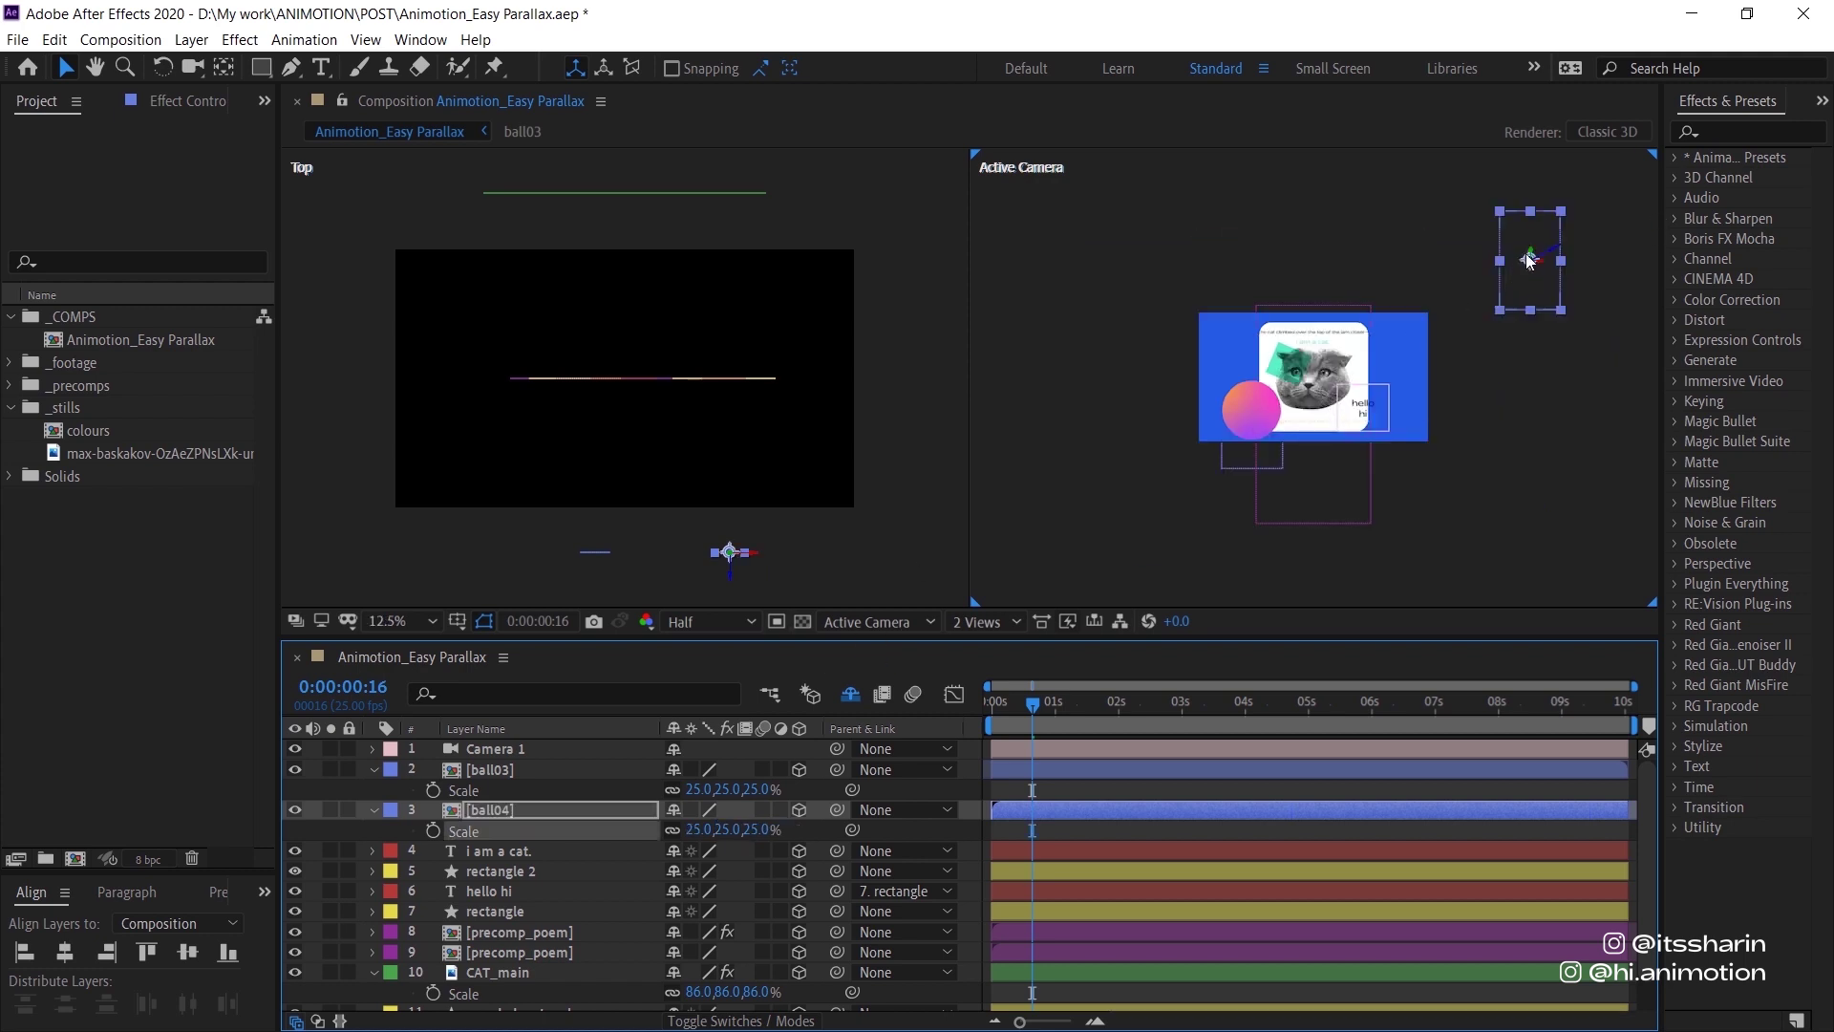
# Shift ball04 down, left toward the card, and slightly up in the Active Camera view.
pyautogui.moveTo(1532, 258); pyautogui.dragTo(1533, 281)
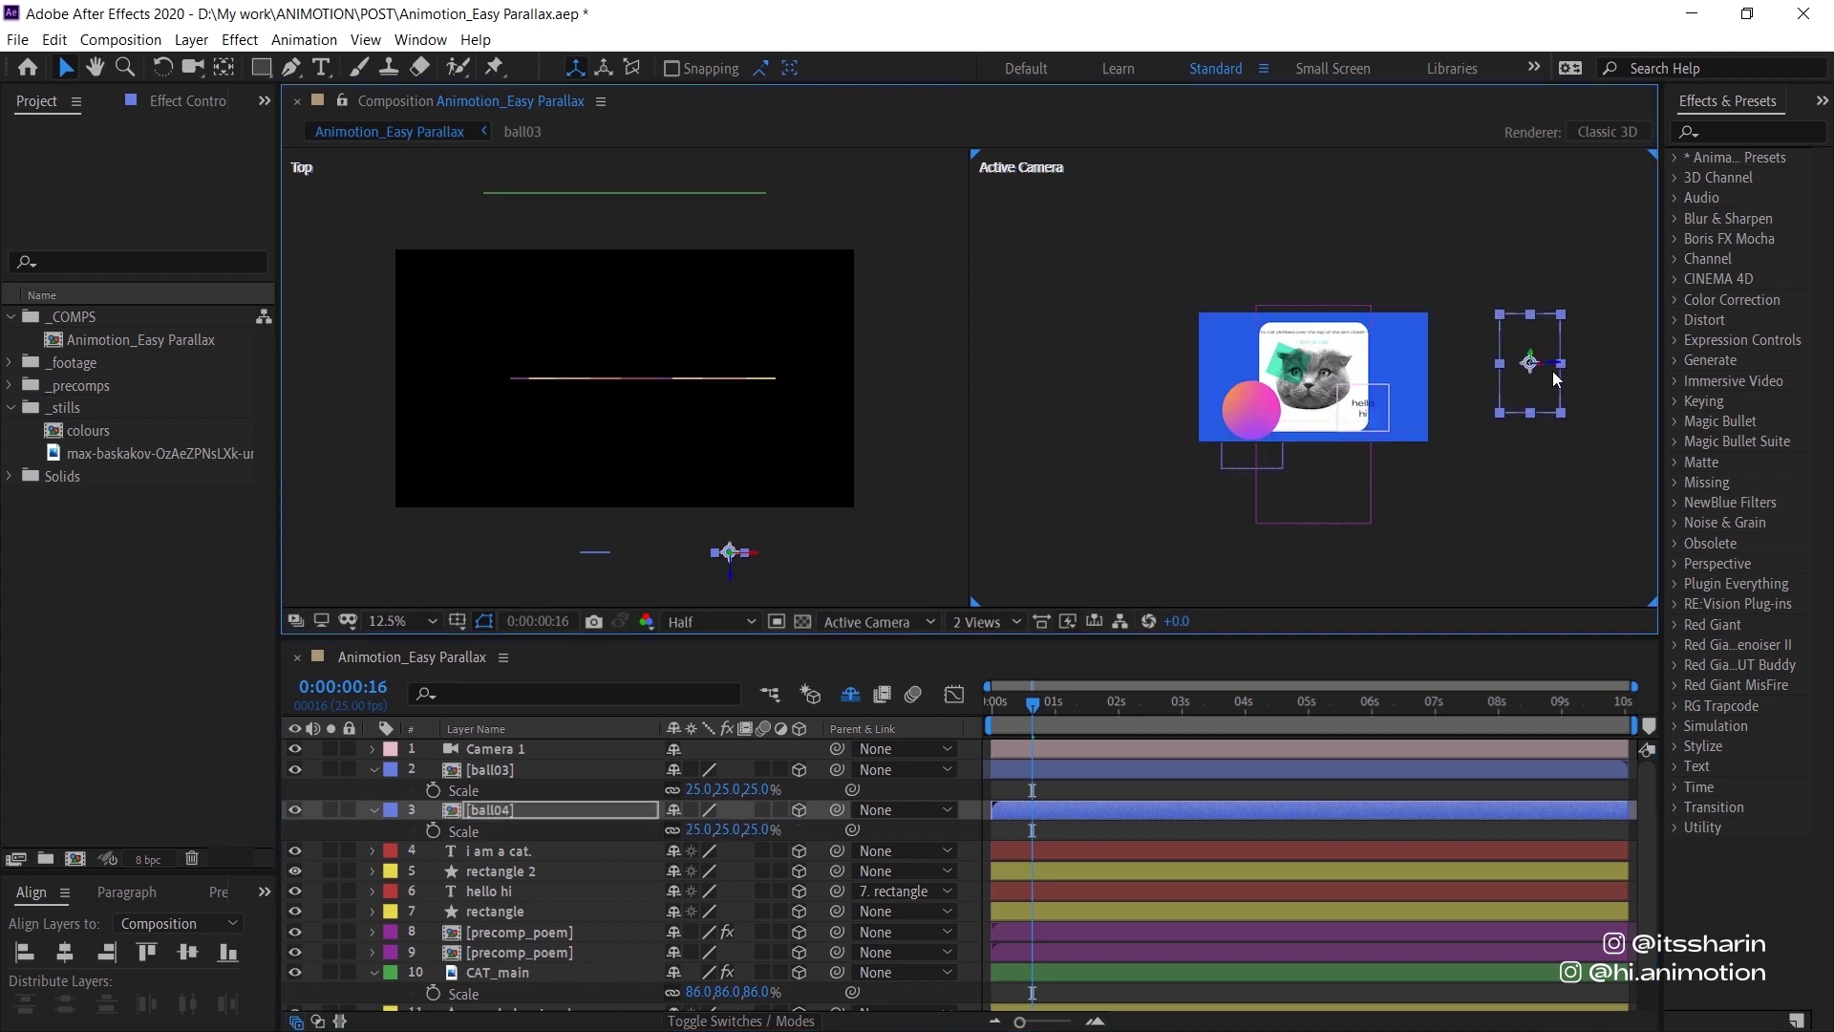
pyautogui.moveTo(1553, 375); pyautogui.dragTo(1506, 384)
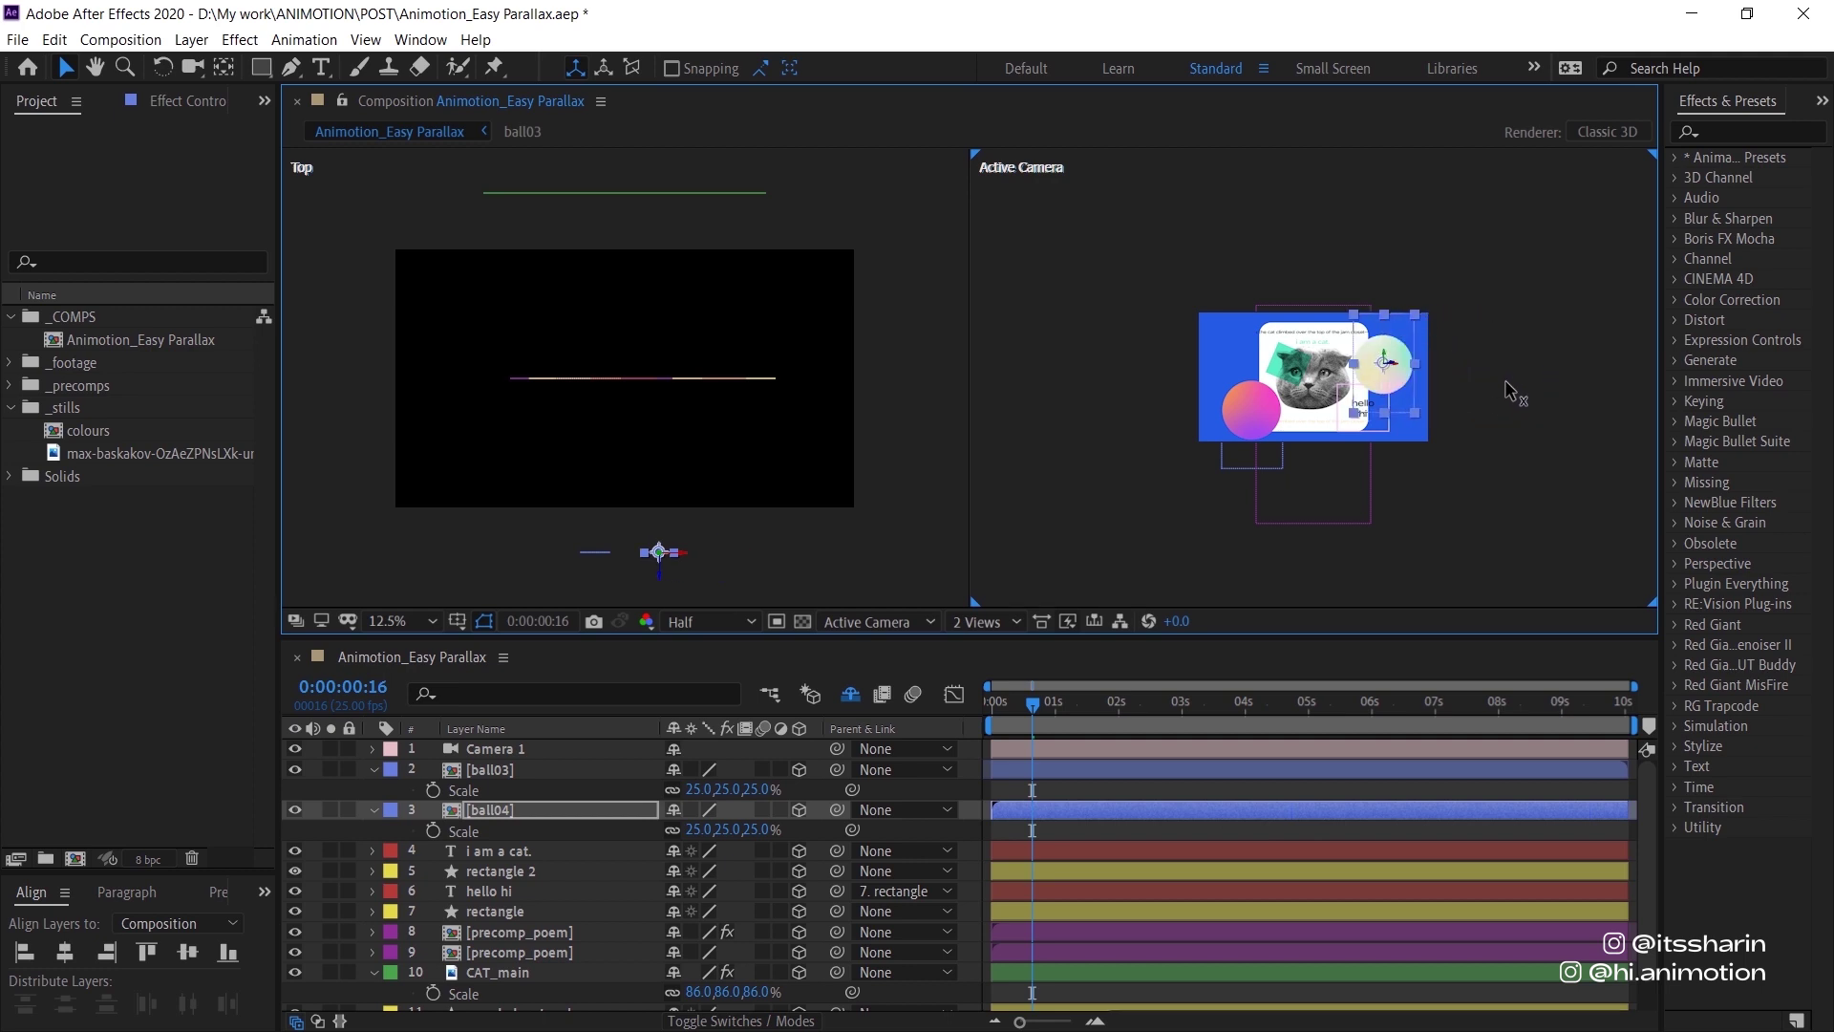
pyautogui.scroll(2, 1486, 409)
pyautogui.scroll(-1, 1572, 351)
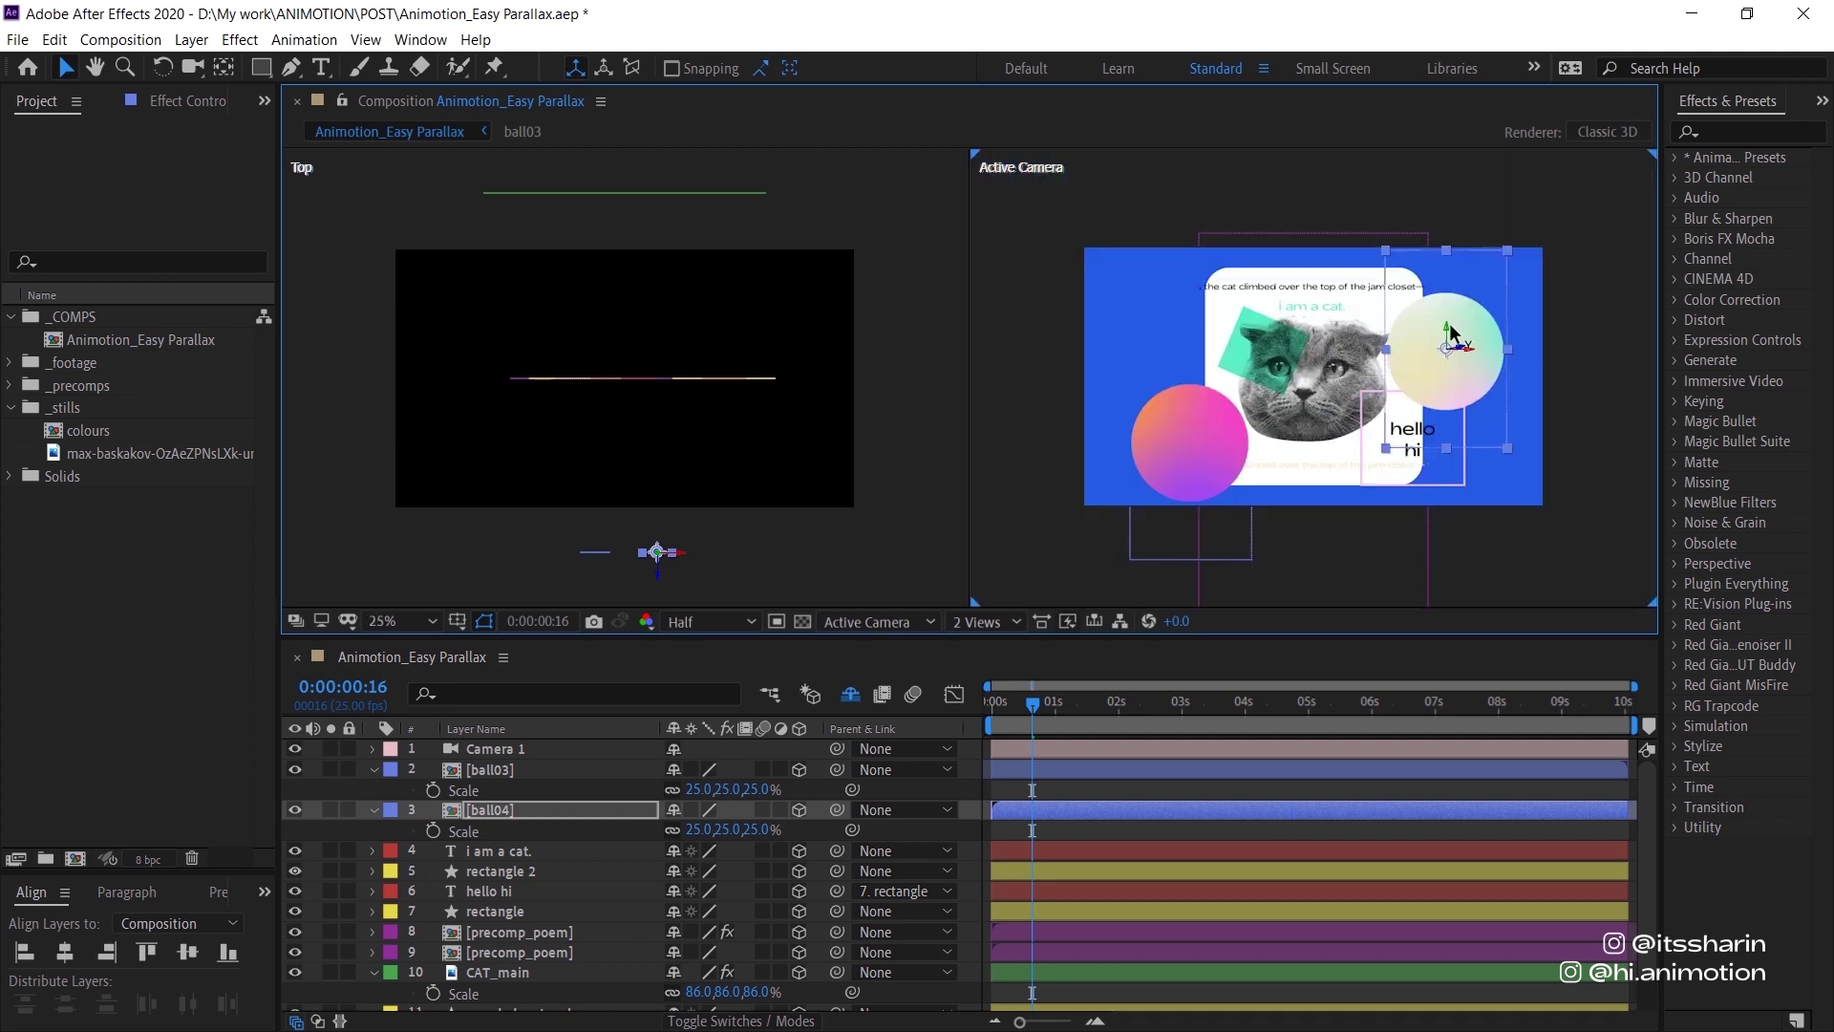
pyautogui.moveTo(1448, 325)
pyautogui.mouseDown()
pyautogui.moveTo(1438, 302)
pyautogui.moveTo(1441, 319)
pyautogui.mouseUp()
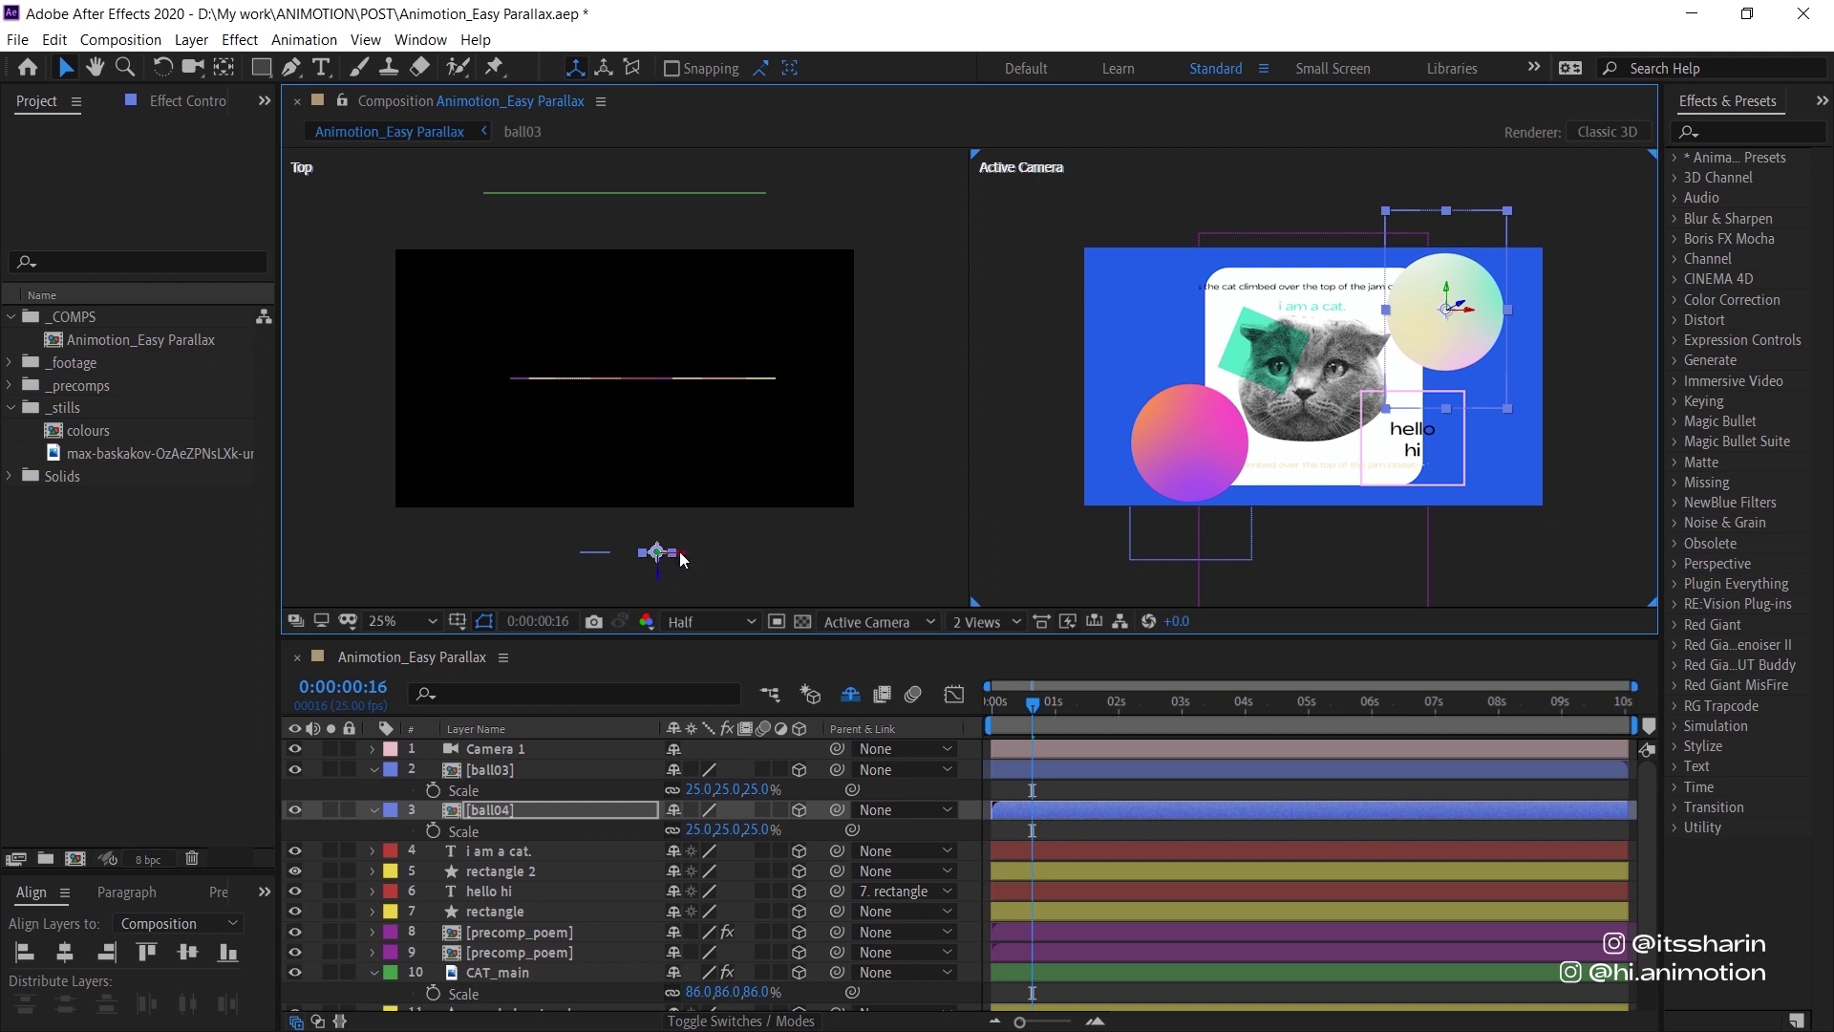
# Move ball04 back in depth in the Top view and onto the card's top-right corner.
pyautogui.scroll(2, 684, 557)
pyautogui.press('space')
pyautogui.moveTo(720, 507); pyautogui.dragTo(715, 287)
pyautogui.press('v')
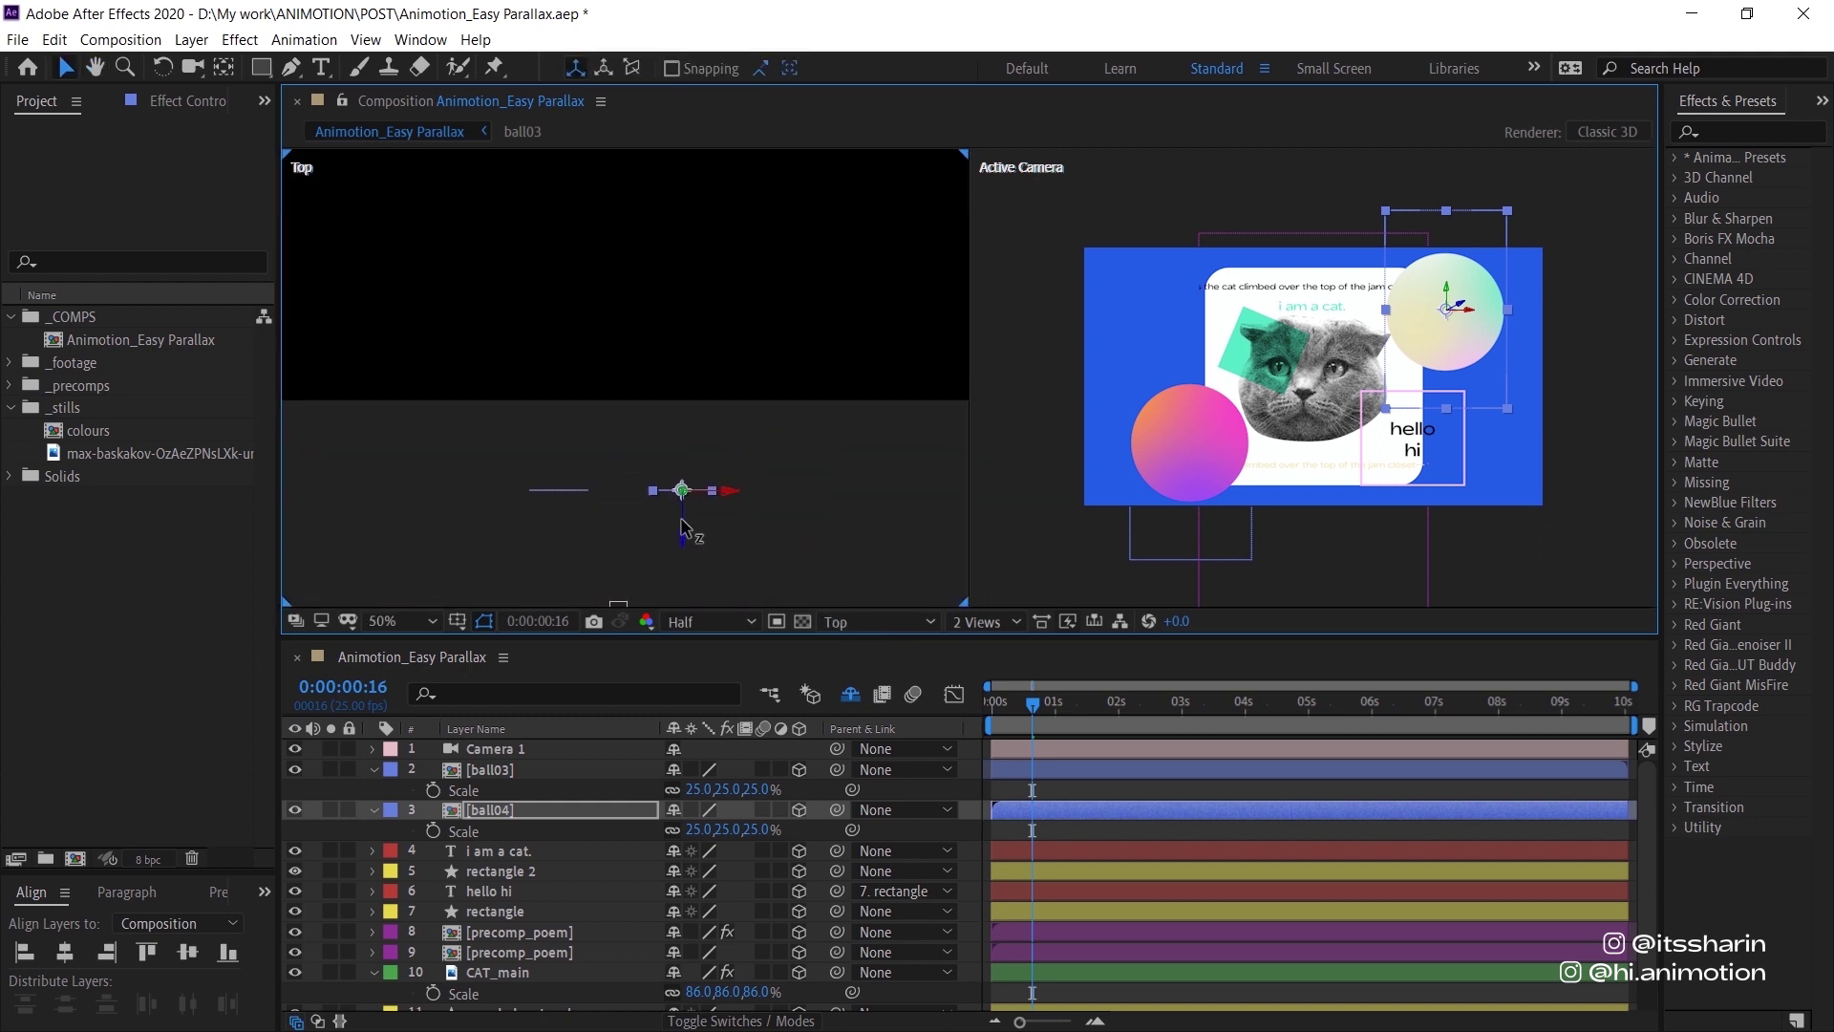
pyautogui.moveTo(684, 531); pyautogui.dragTo(699, 464)
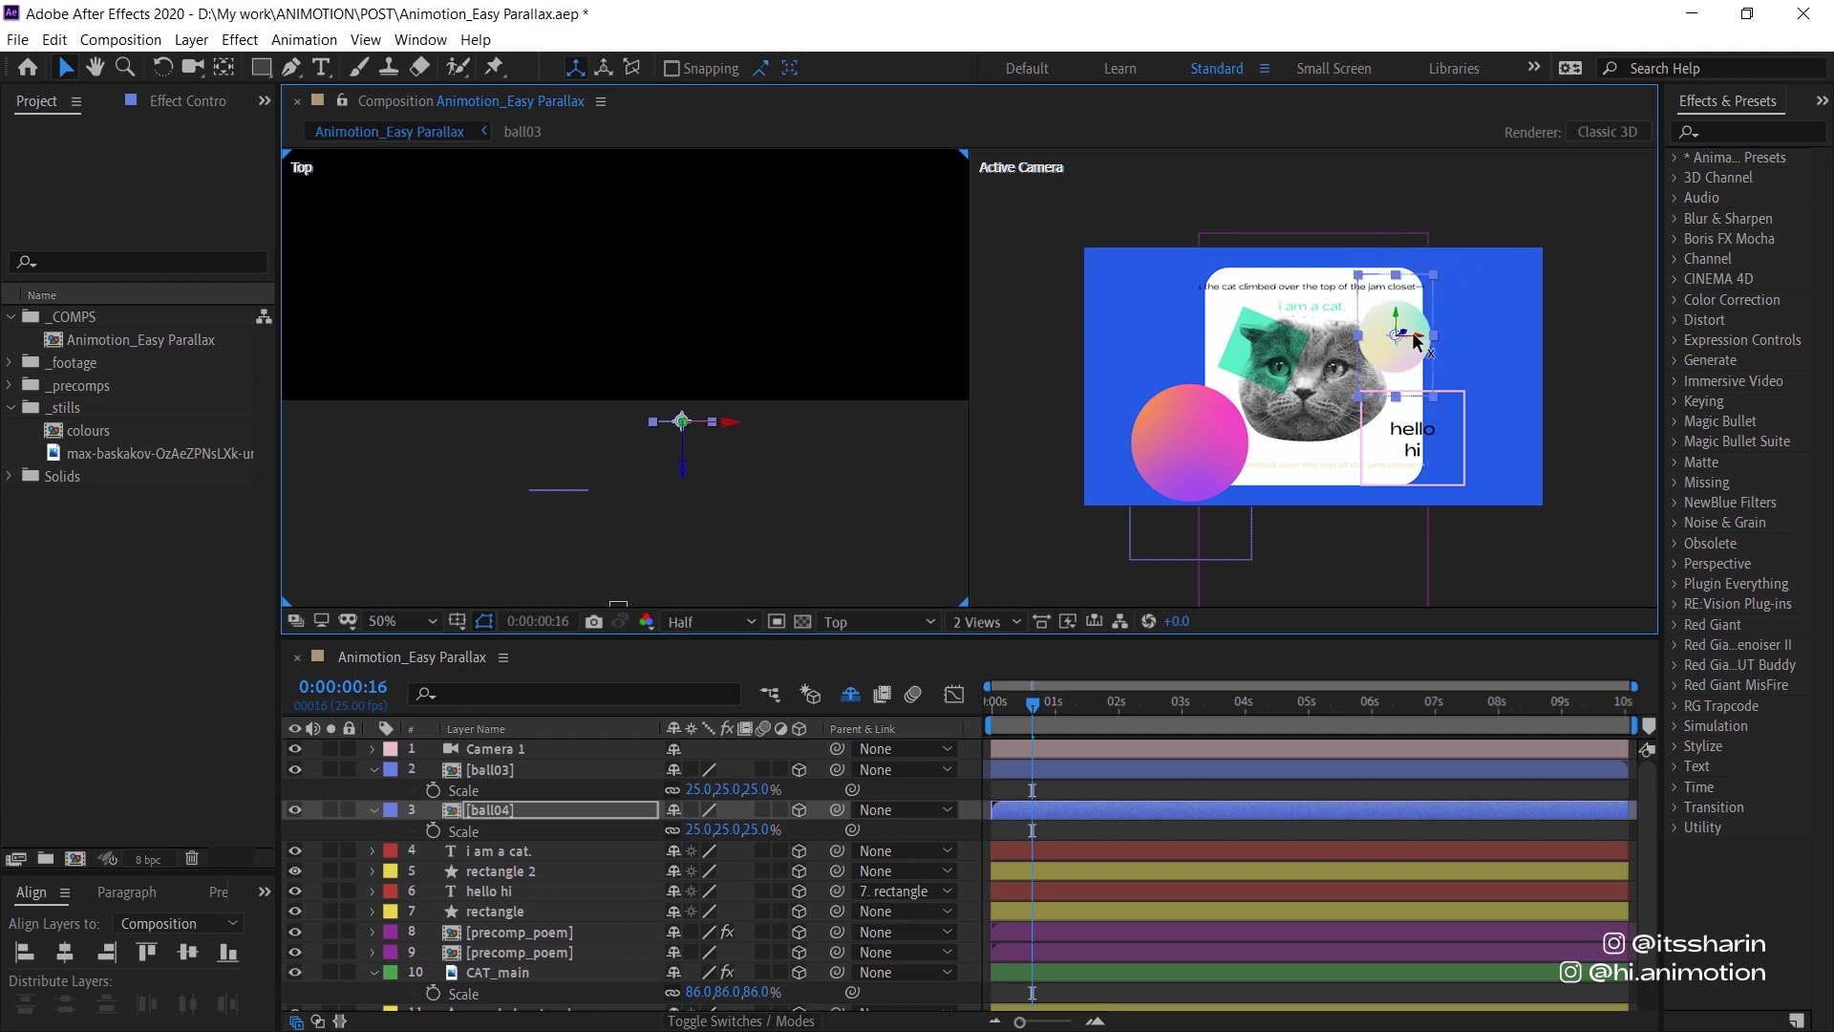
pyautogui.moveTo(1404, 341); pyautogui.dragTo(1415, 296)
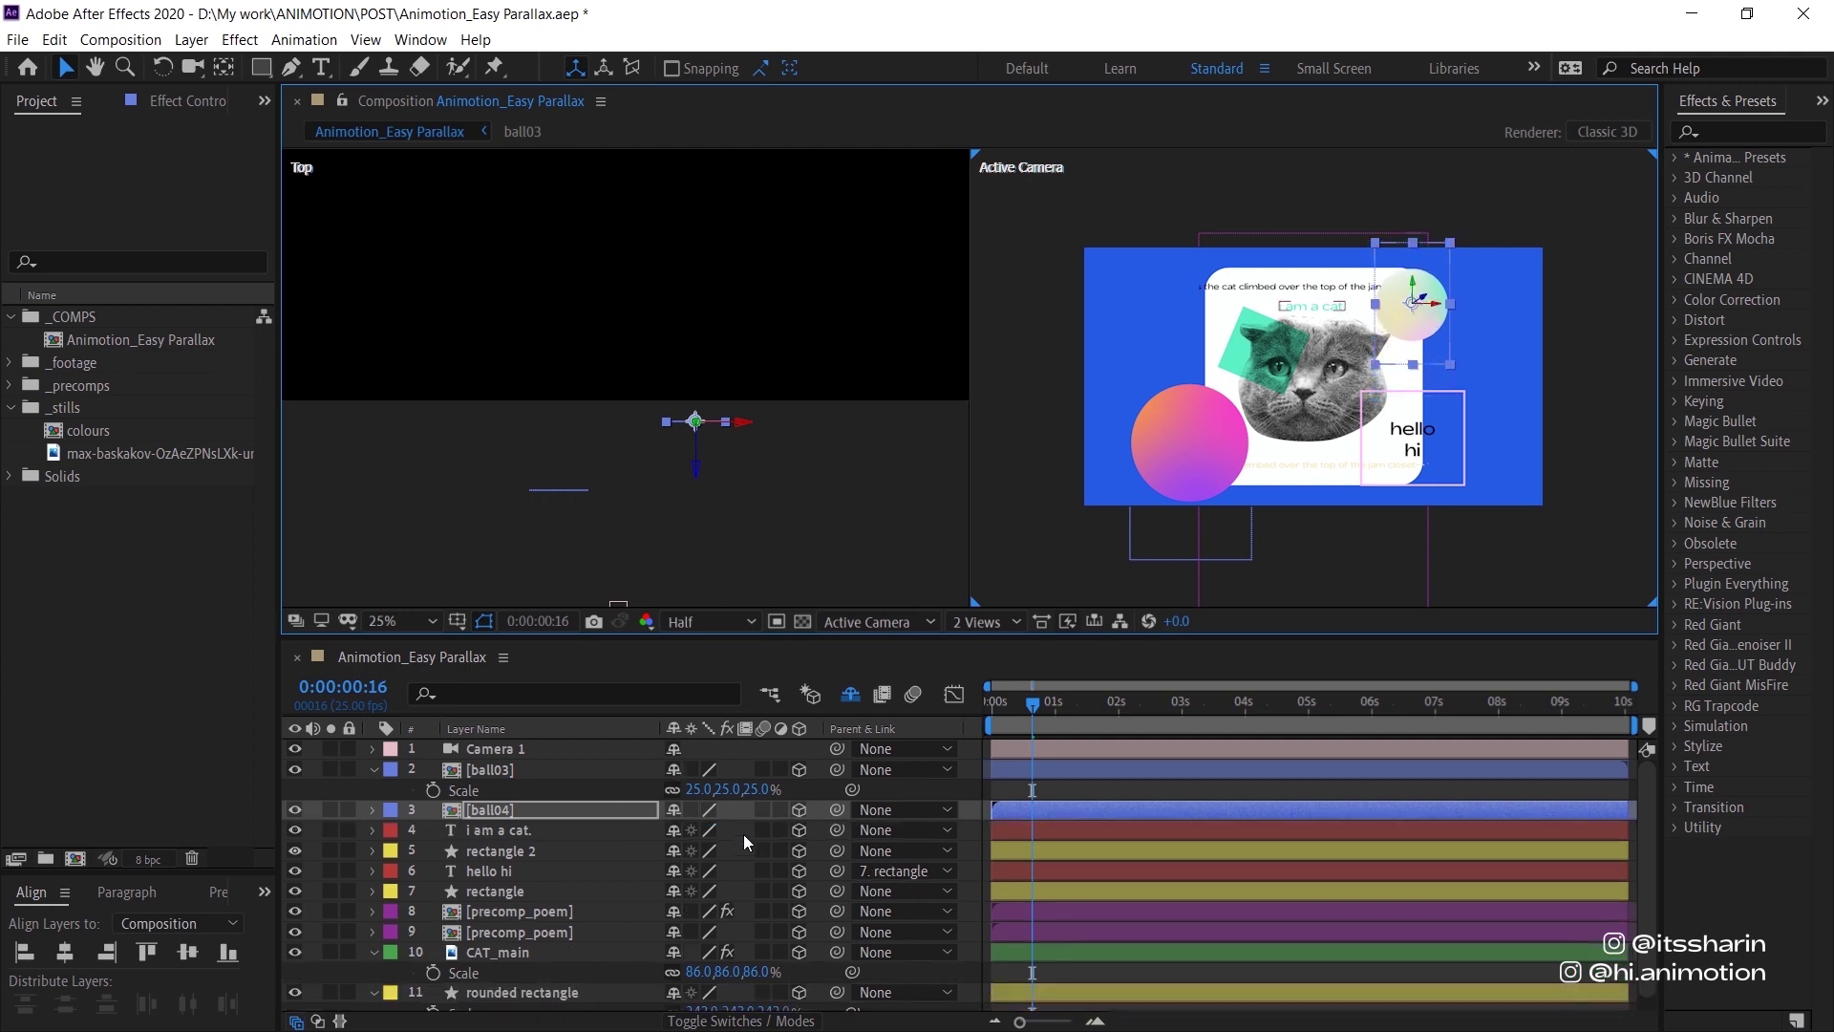
# Set ball04's scale to 35%.
pyautogui.click(727, 829)
pyautogui.write('2')
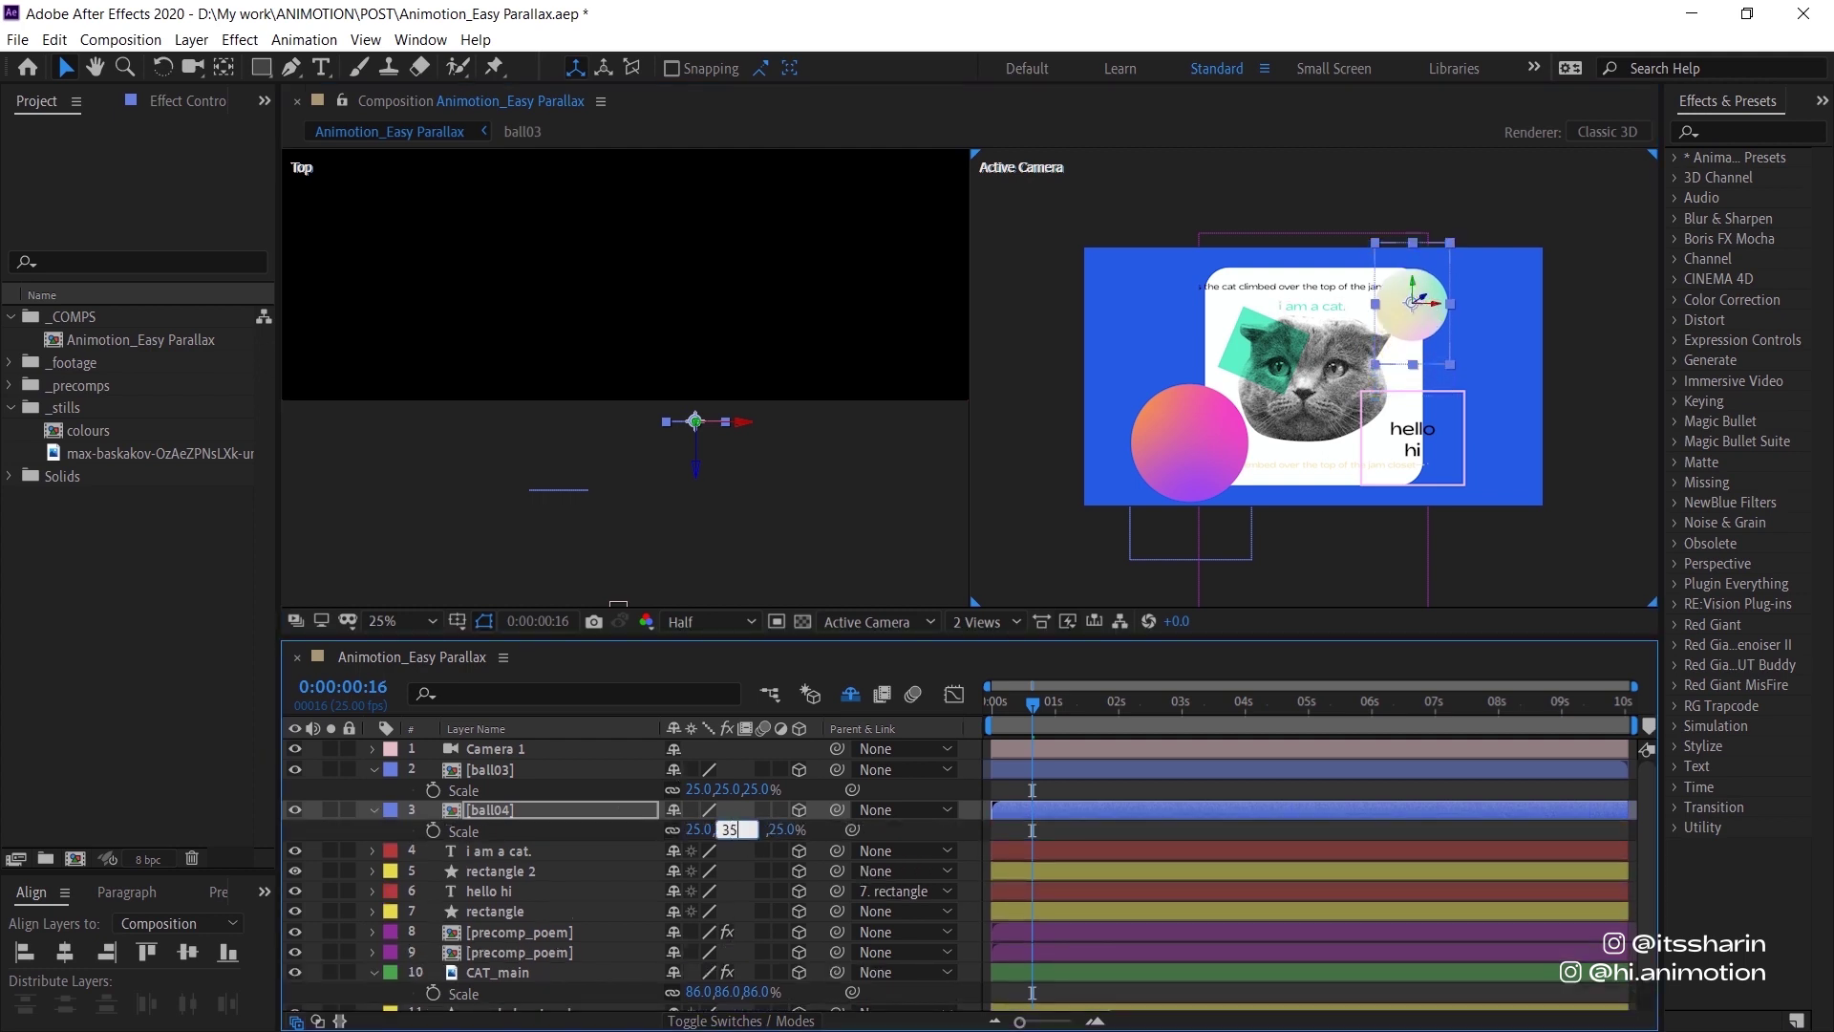
pyautogui.click(1244, 925)
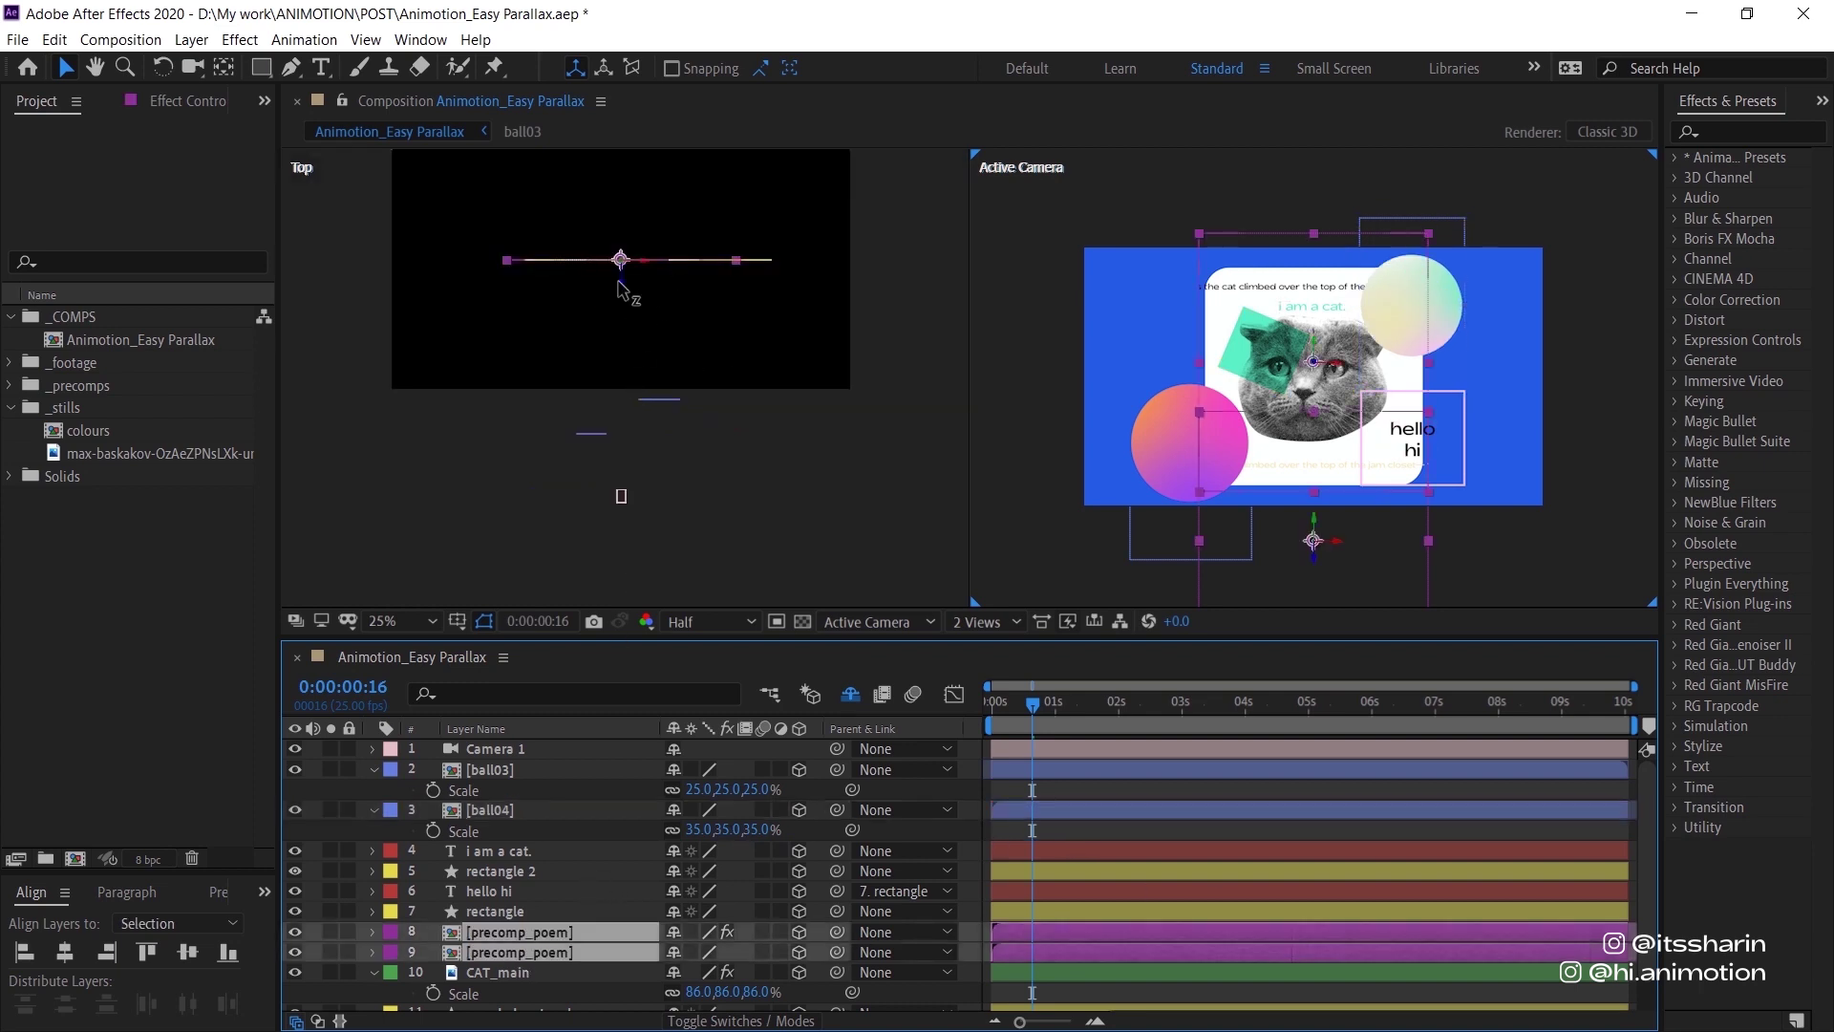
# Move both precomp_poem layers in depth and scale them to 50%.
pyautogui.moveTo(621, 287); pyautogui.dragTo(664, 402)
pyautogui.press('s')
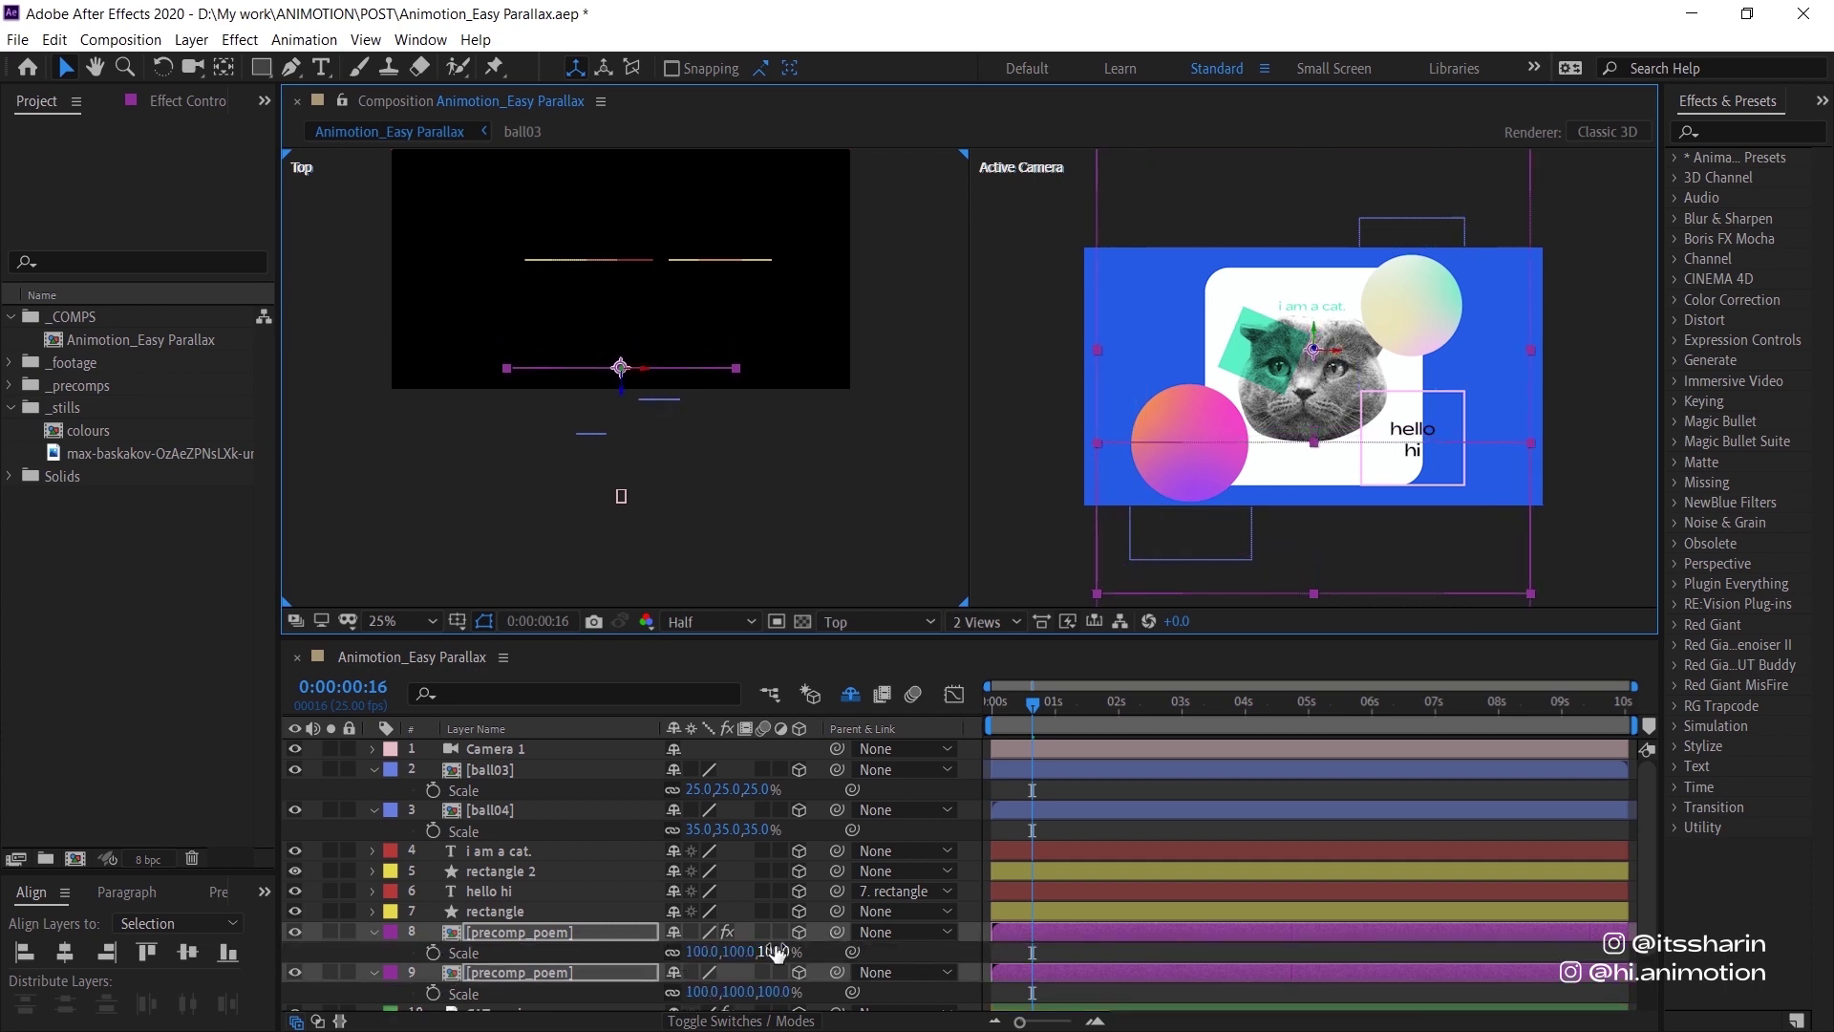
pyautogui.click(771, 950)
pyautogui.press('Return')
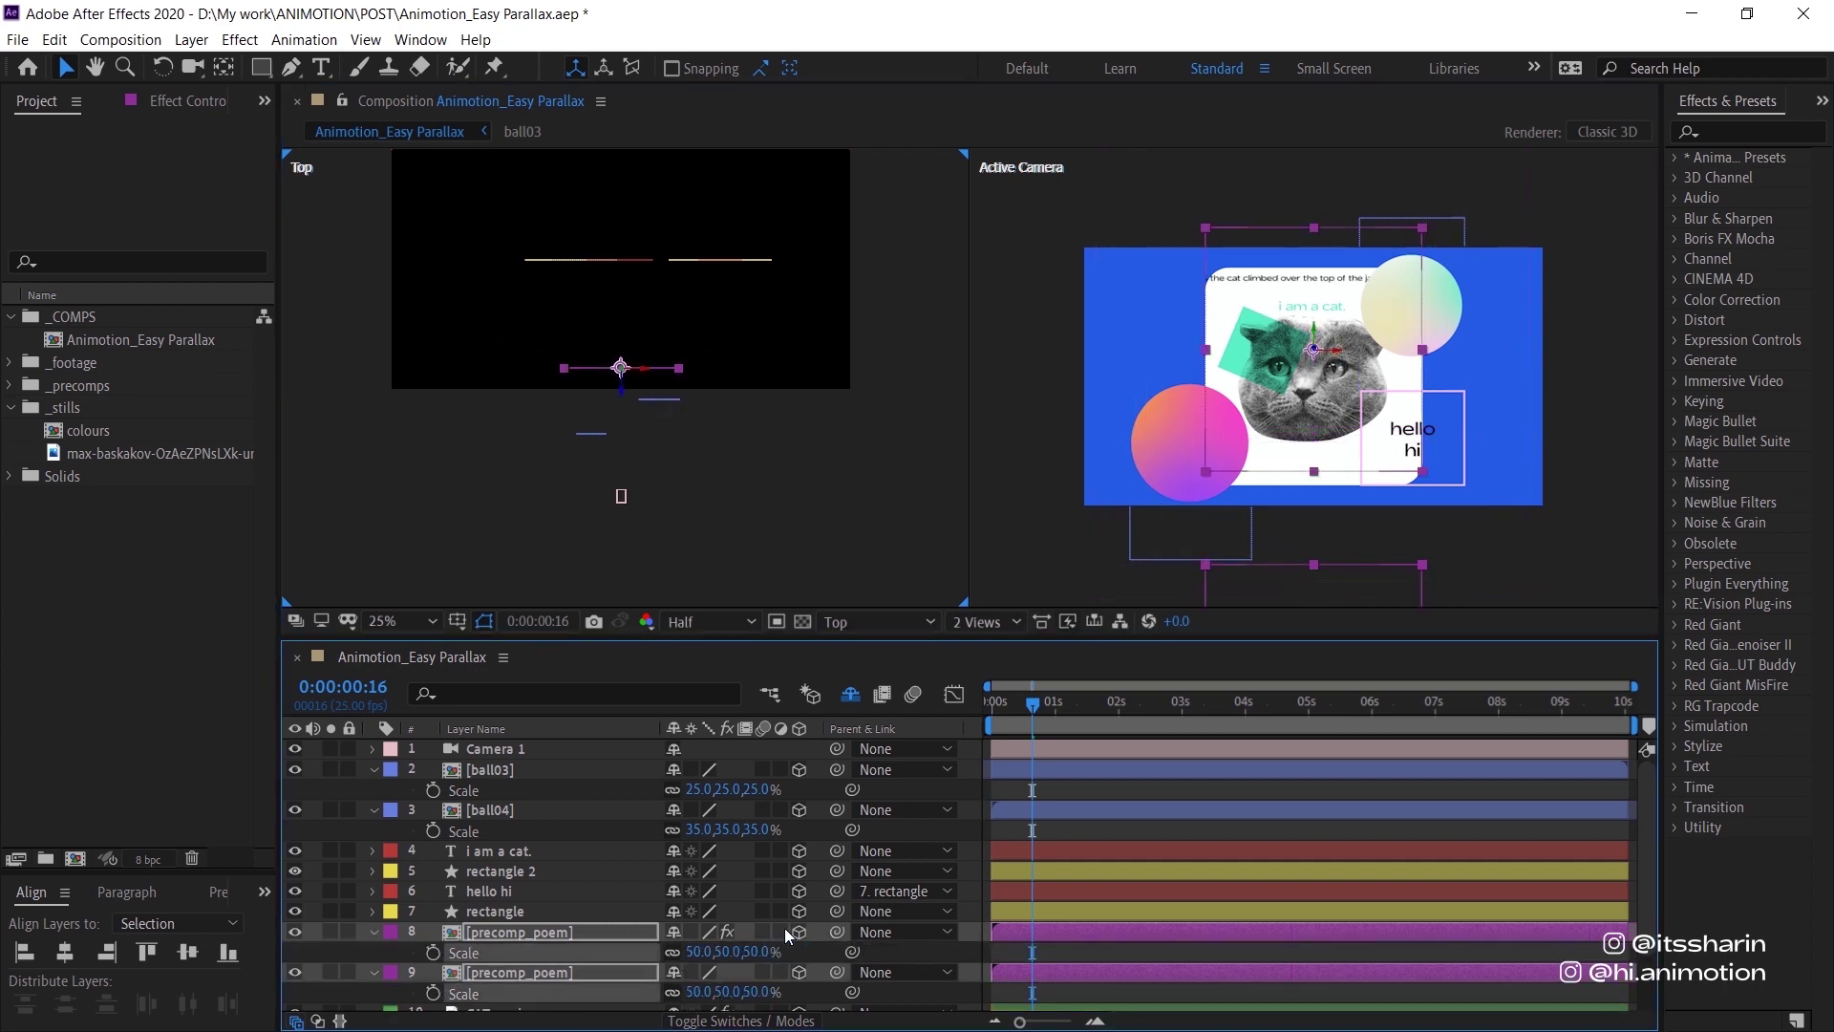
# Raise the first precomp_poem layer higher on the card.
pyautogui.click(977, 897)
pyautogui.click(1278, 586)
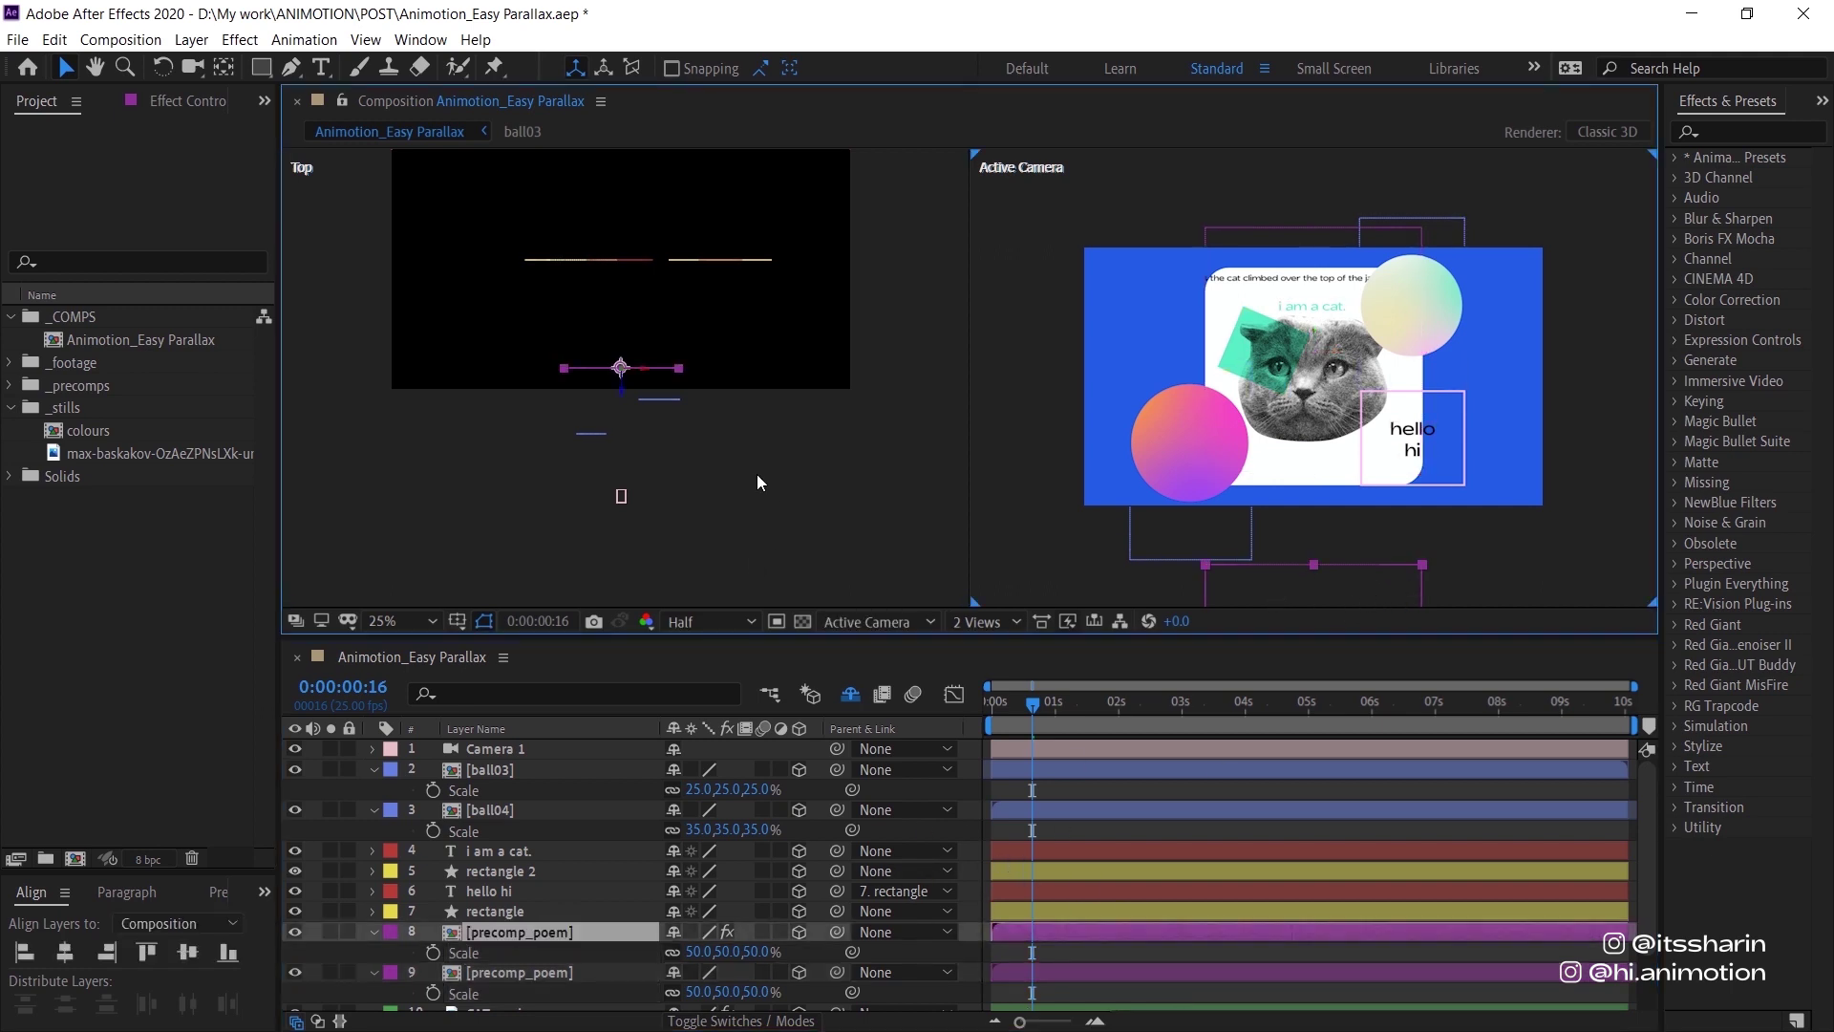
pyautogui.press(',')
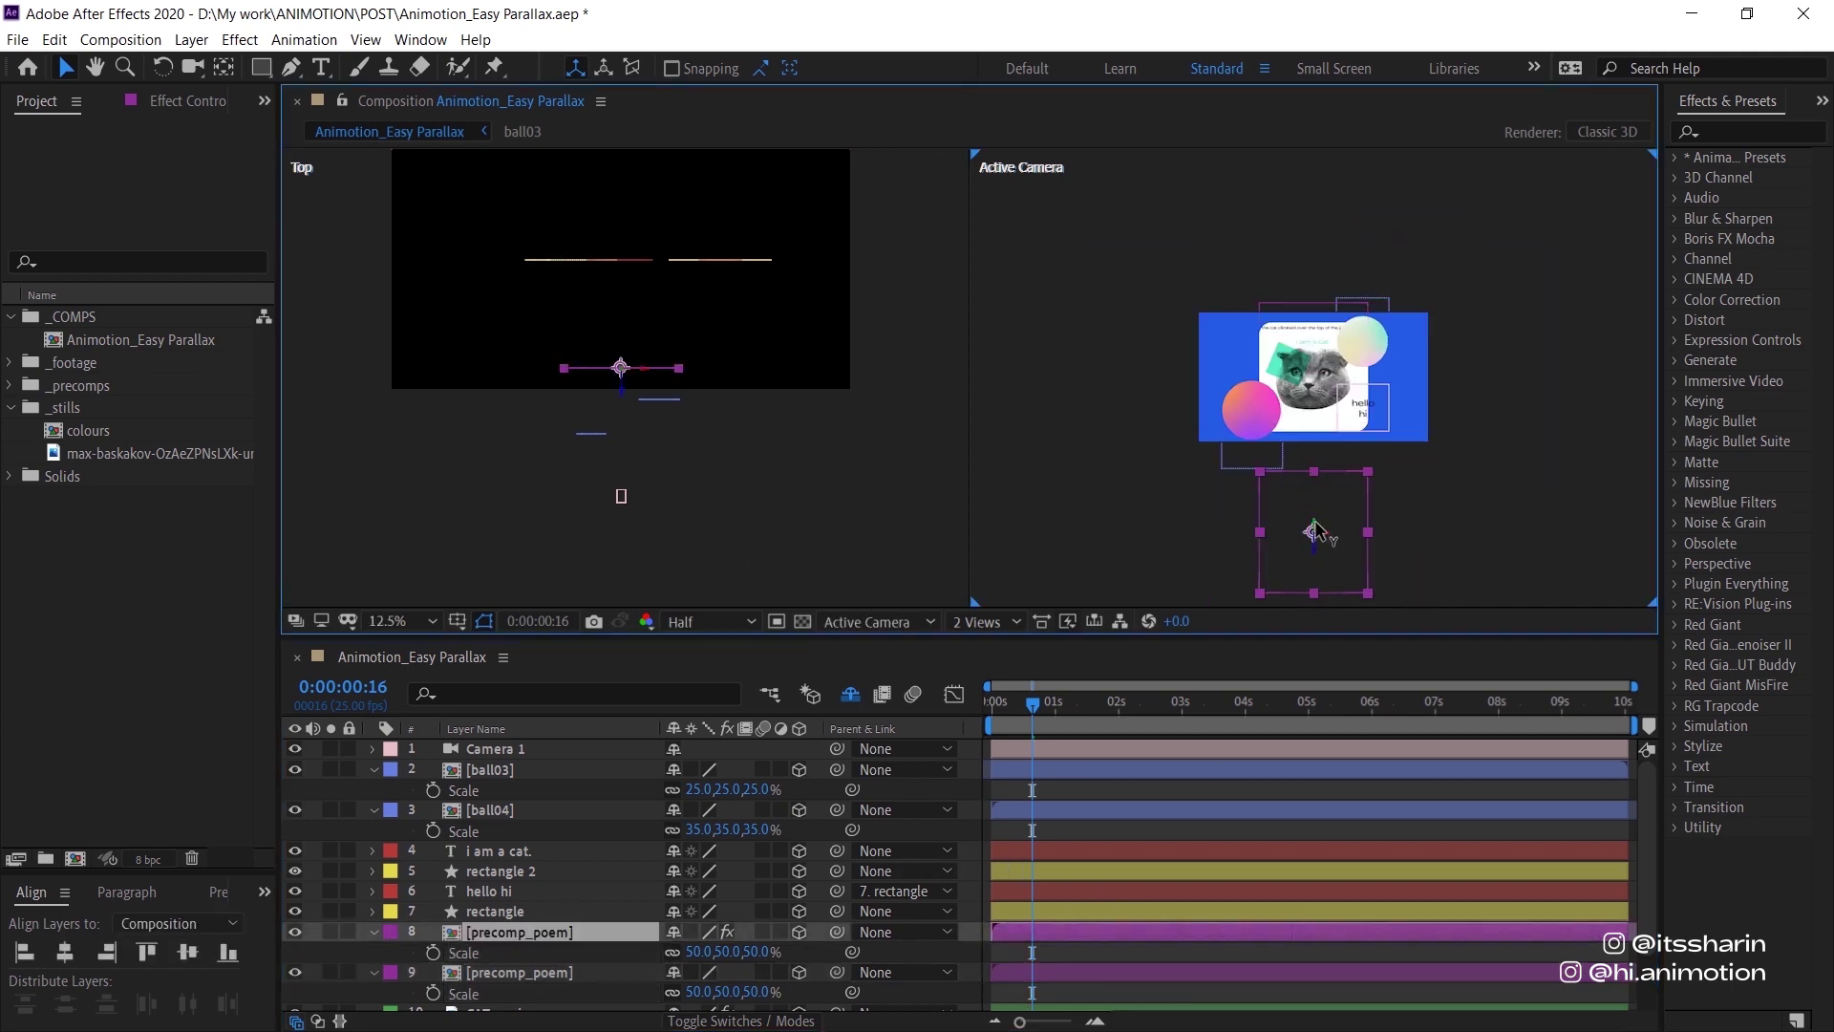
pyautogui.moveTo(1313, 531); pyautogui.dragTo(1323, 490)
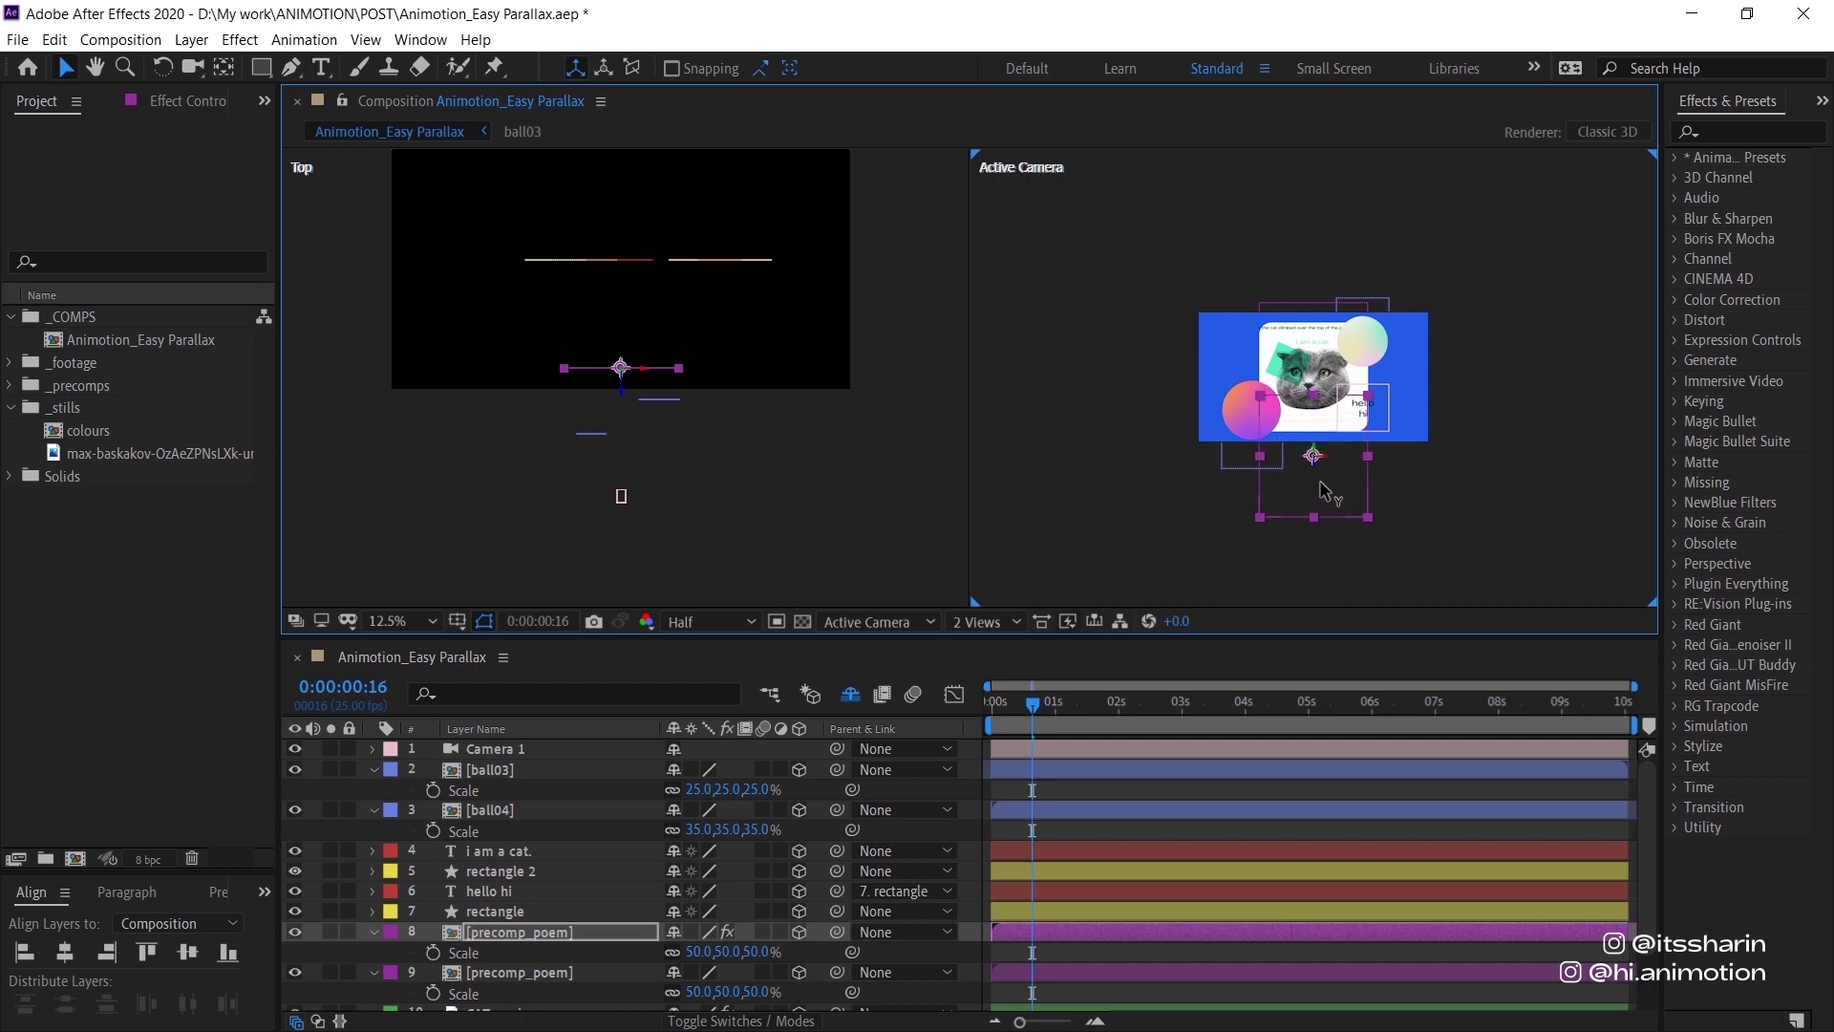
pyautogui.press('.')
# Push the rectangle layer to a new depth along its Z axis in the Top view.
pyautogui.click(505, 910)
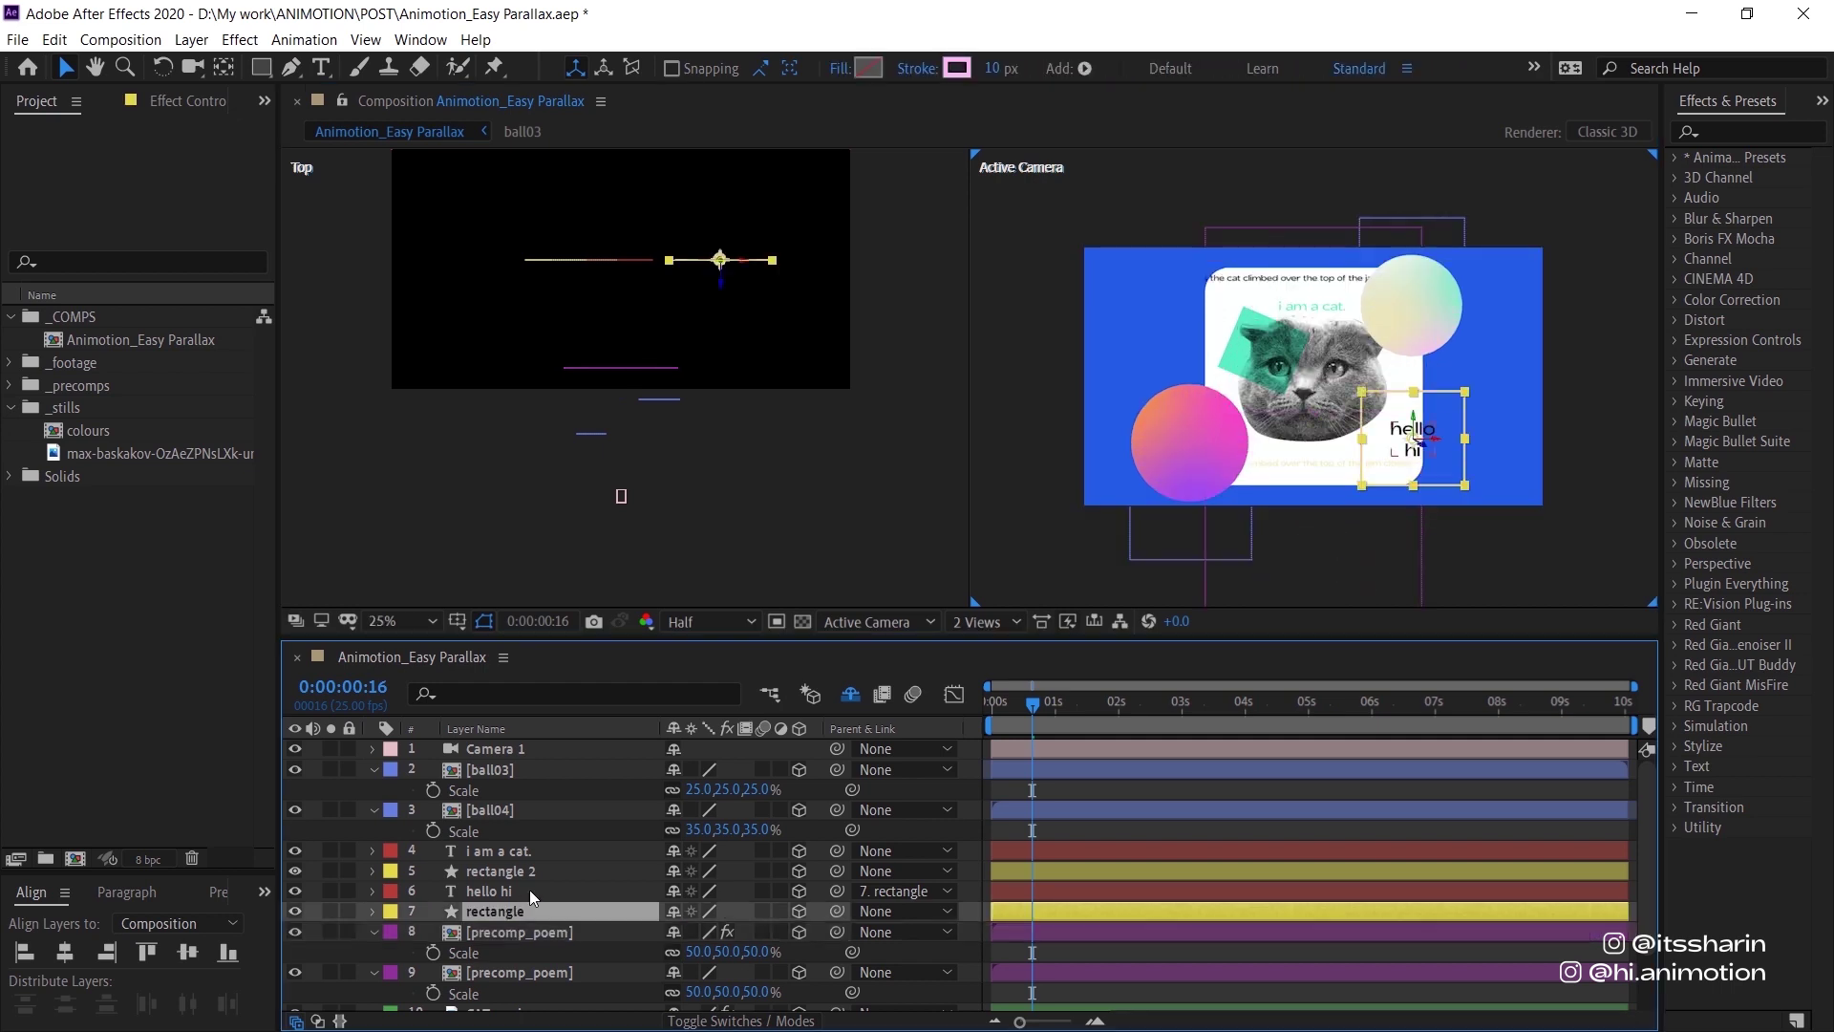
pyautogui.click(548, 888)
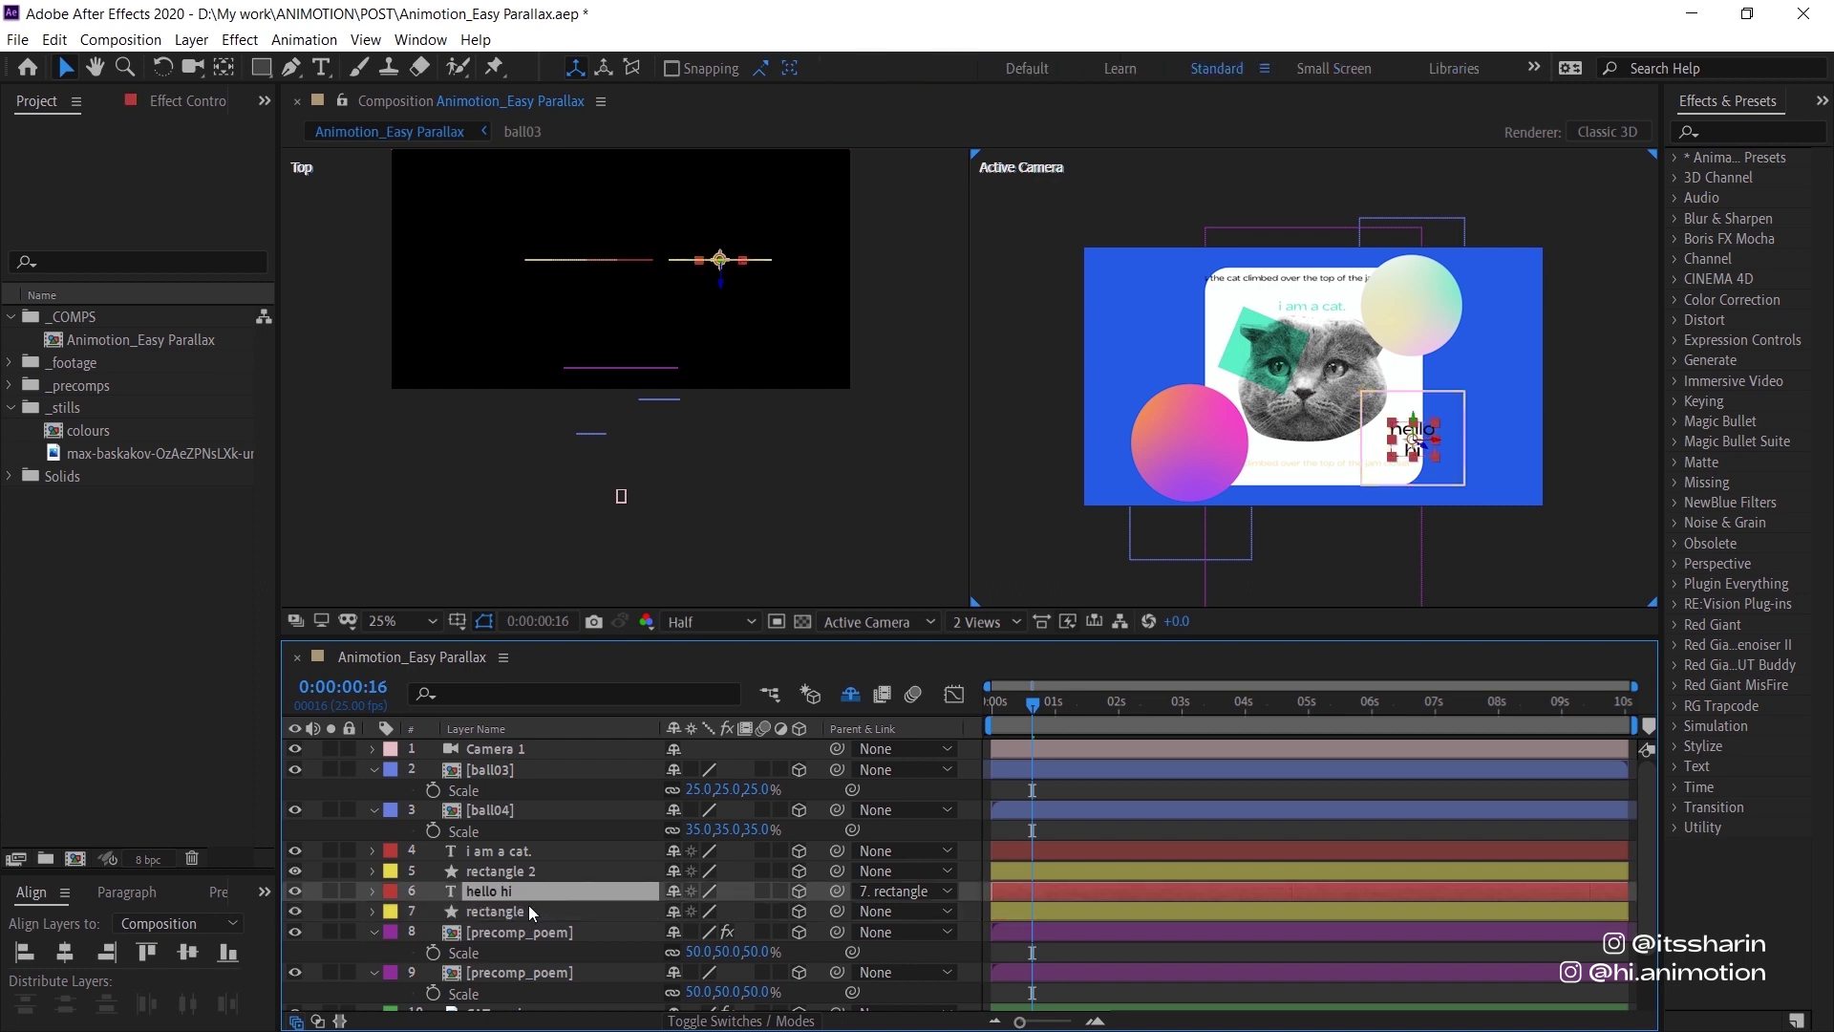
pyautogui.click(521, 914)
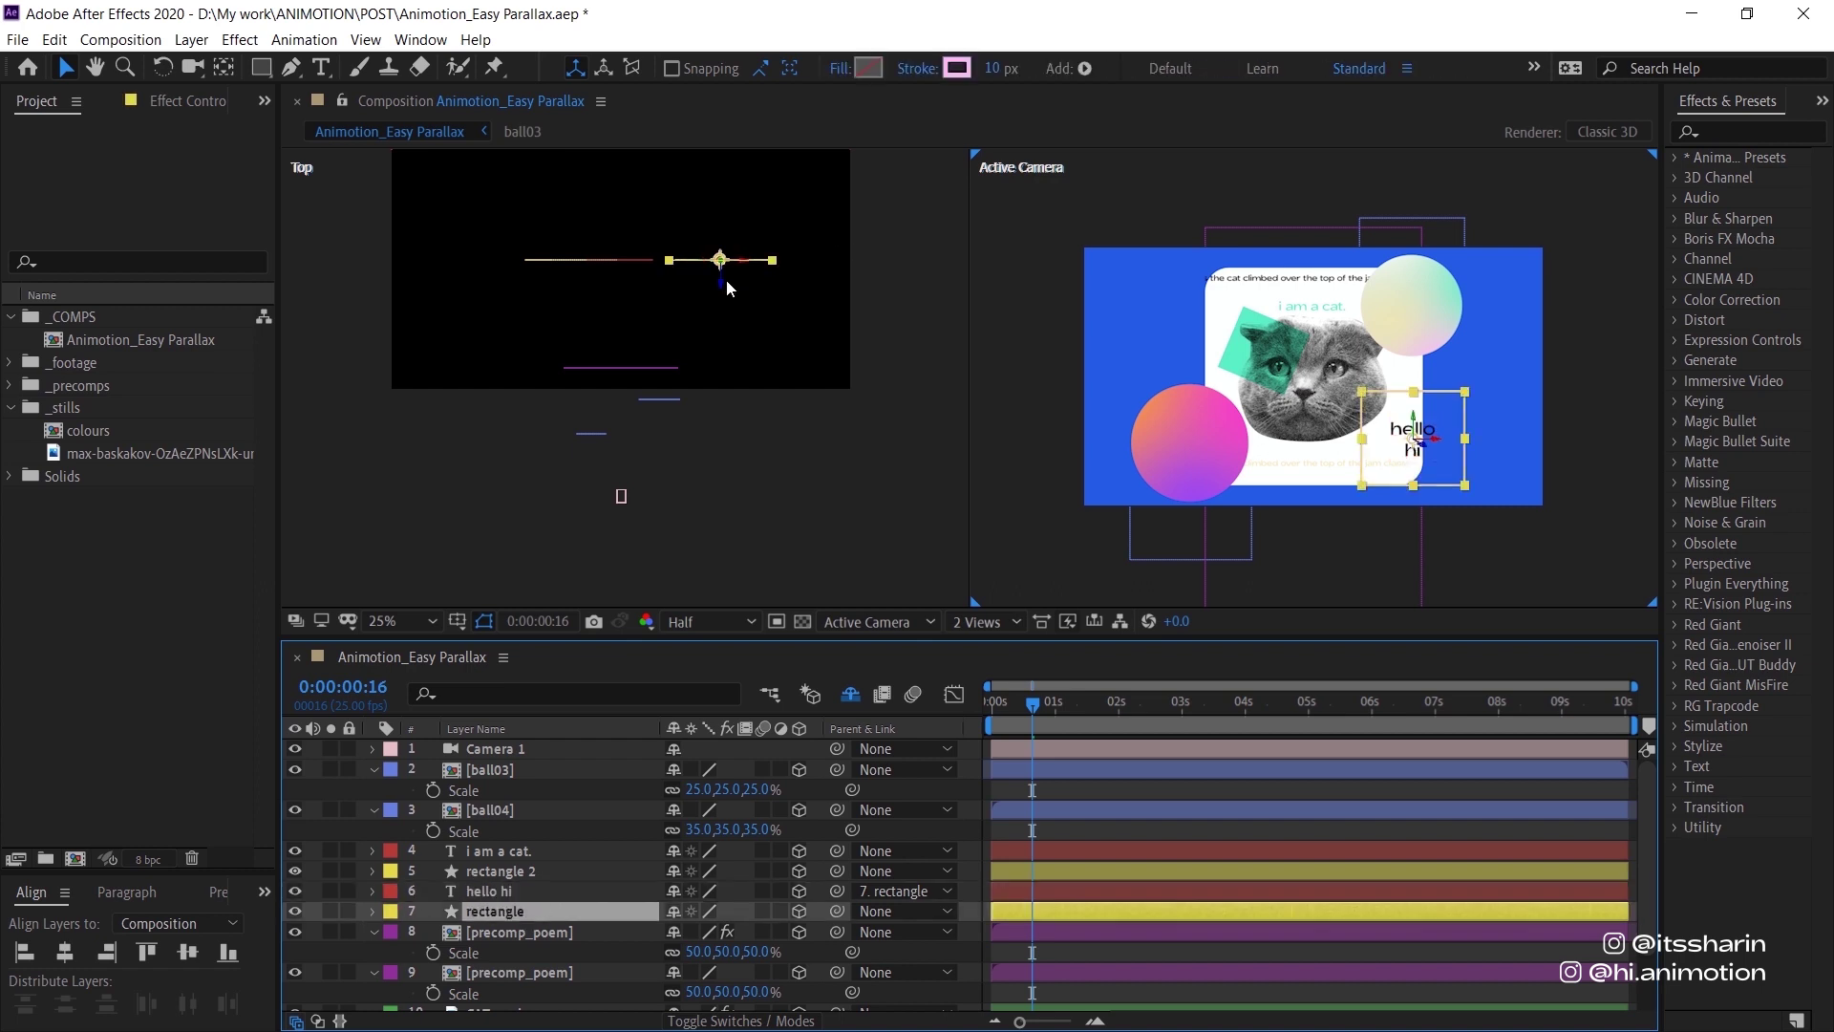
pyautogui.moveTo(726, 283); pyautogui.dragTo(725, 313)
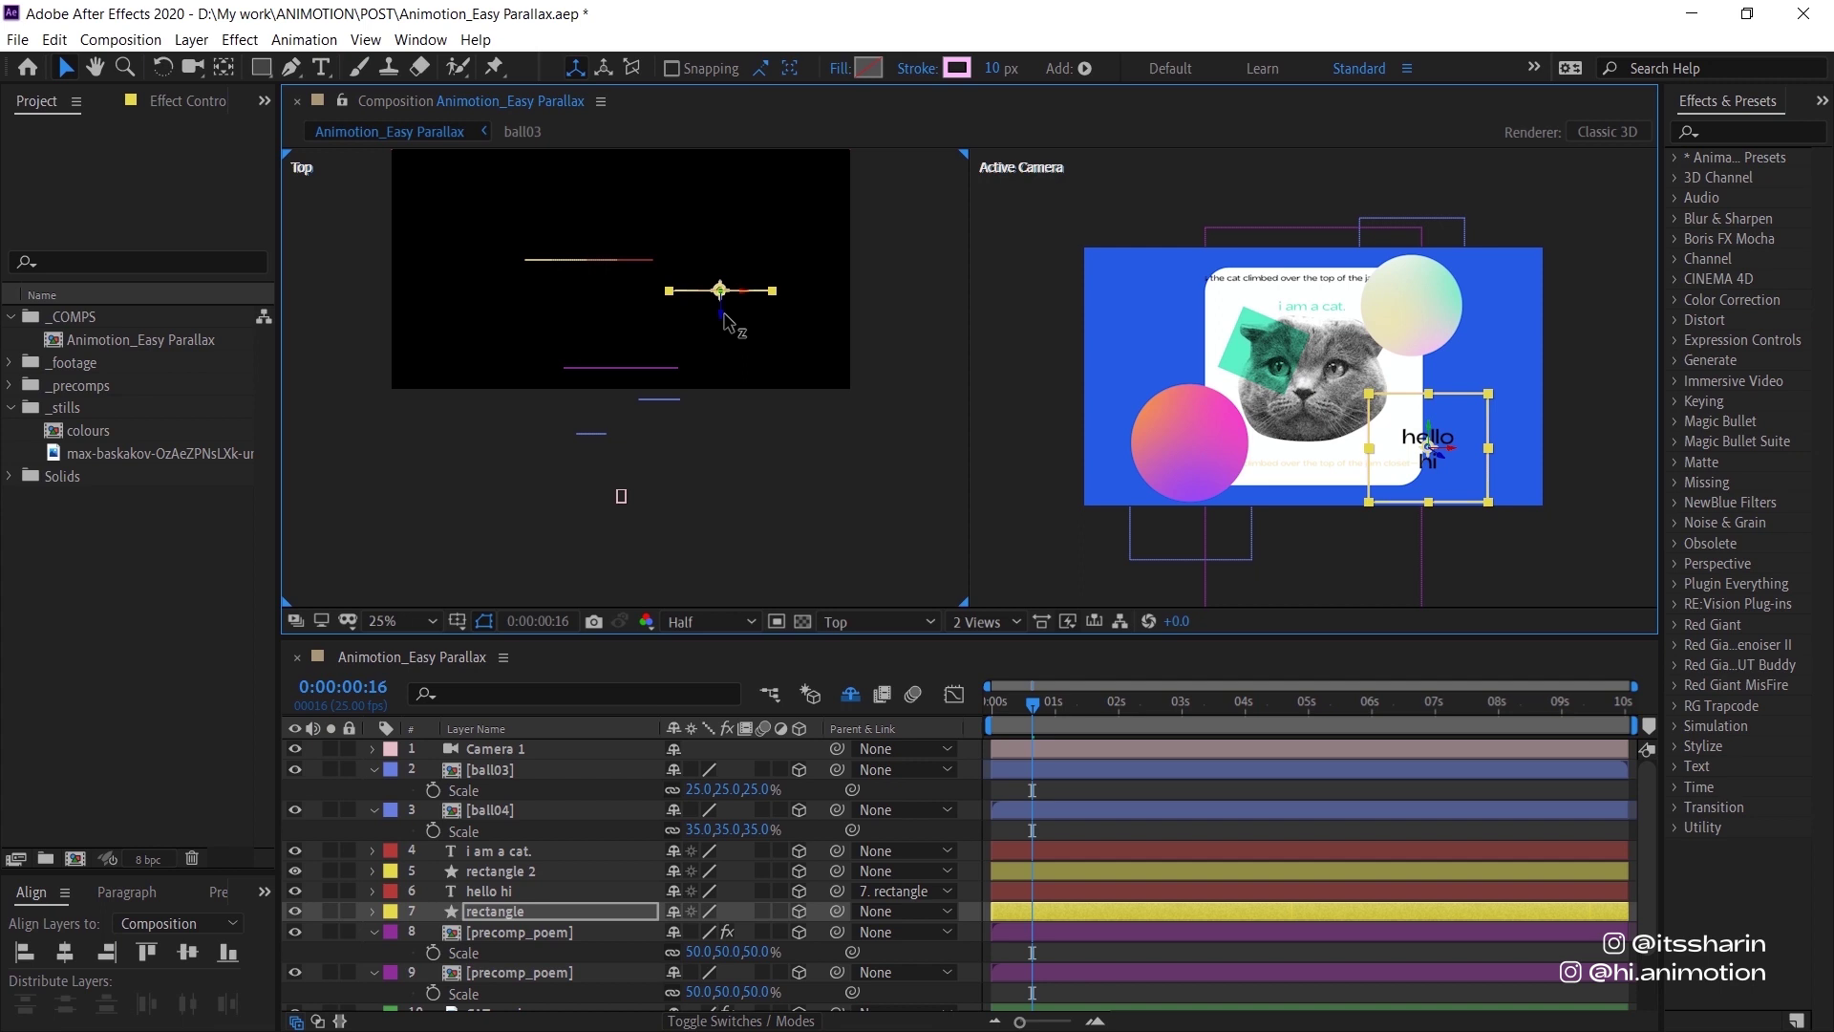
# Move rectangle 2 back in depth and enlarge it to 95% scale.
pyautogui.click(525, 871)
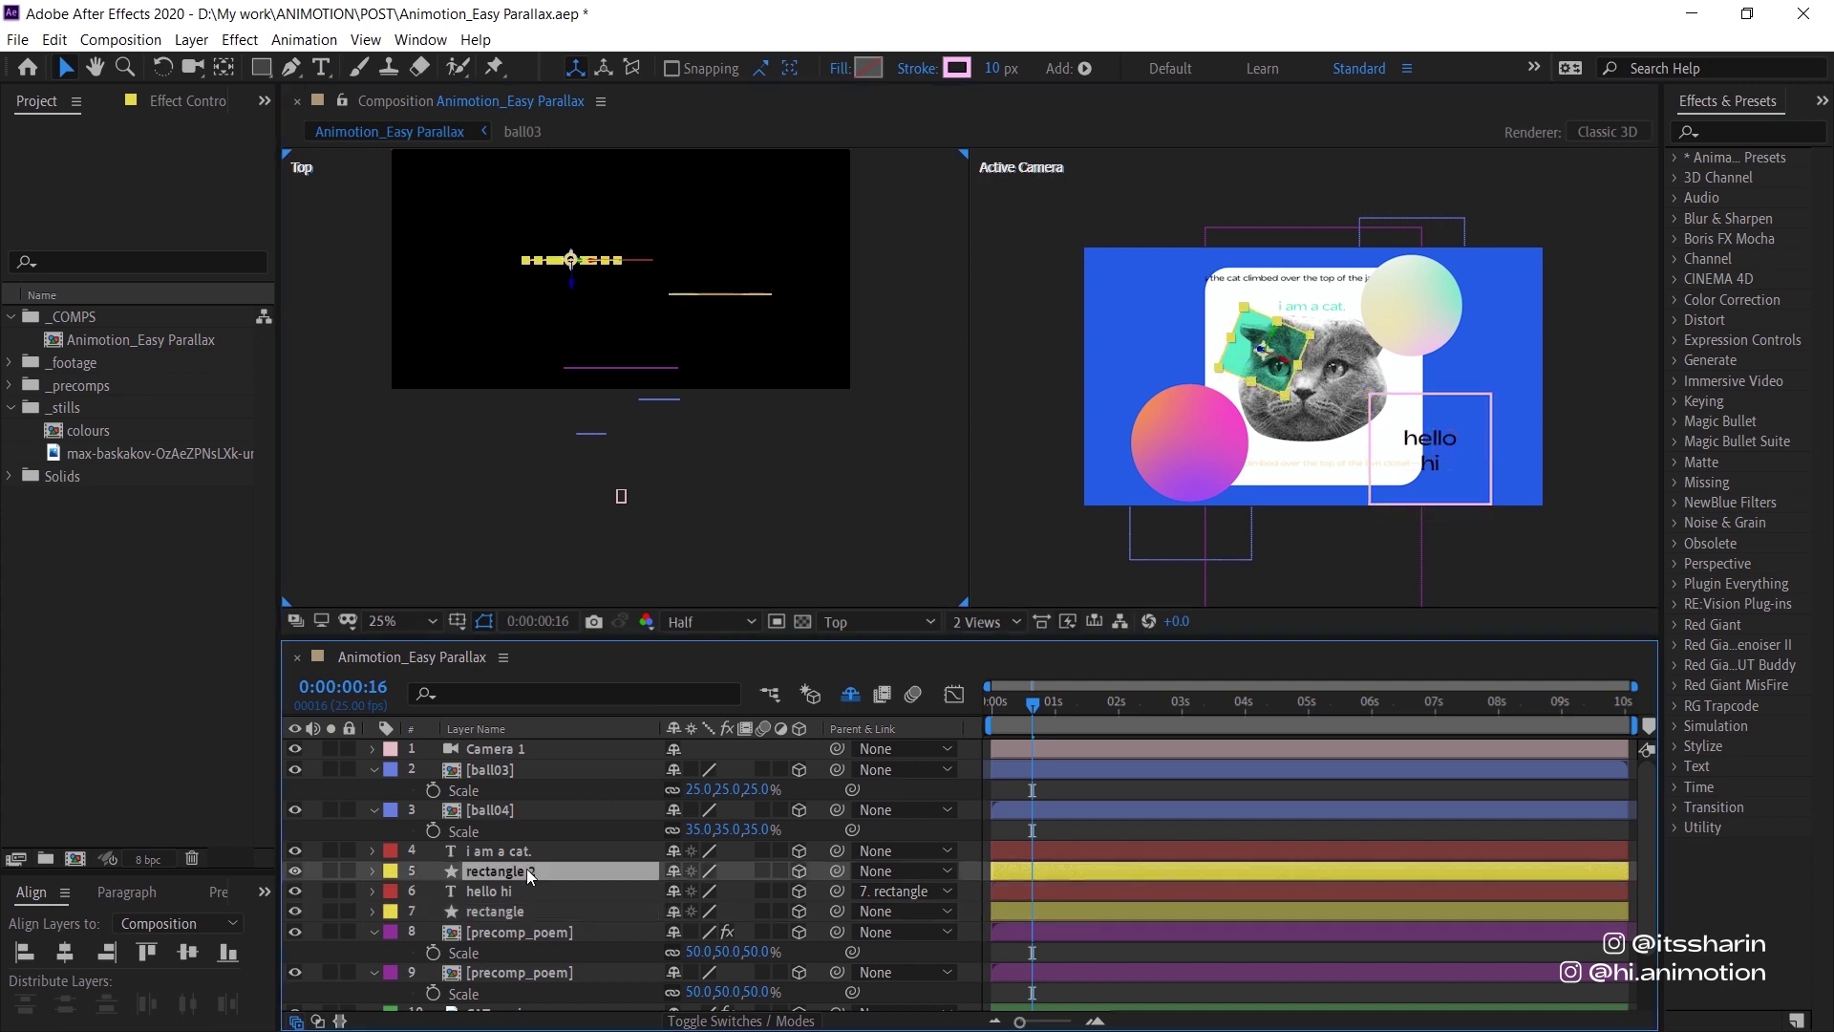
pyautogui.moveTo(686, 259); pyautogui.dragTo(767, 383)
pyautogui.moveTo(652, 404); pyautogui.dragTo(632, 330)
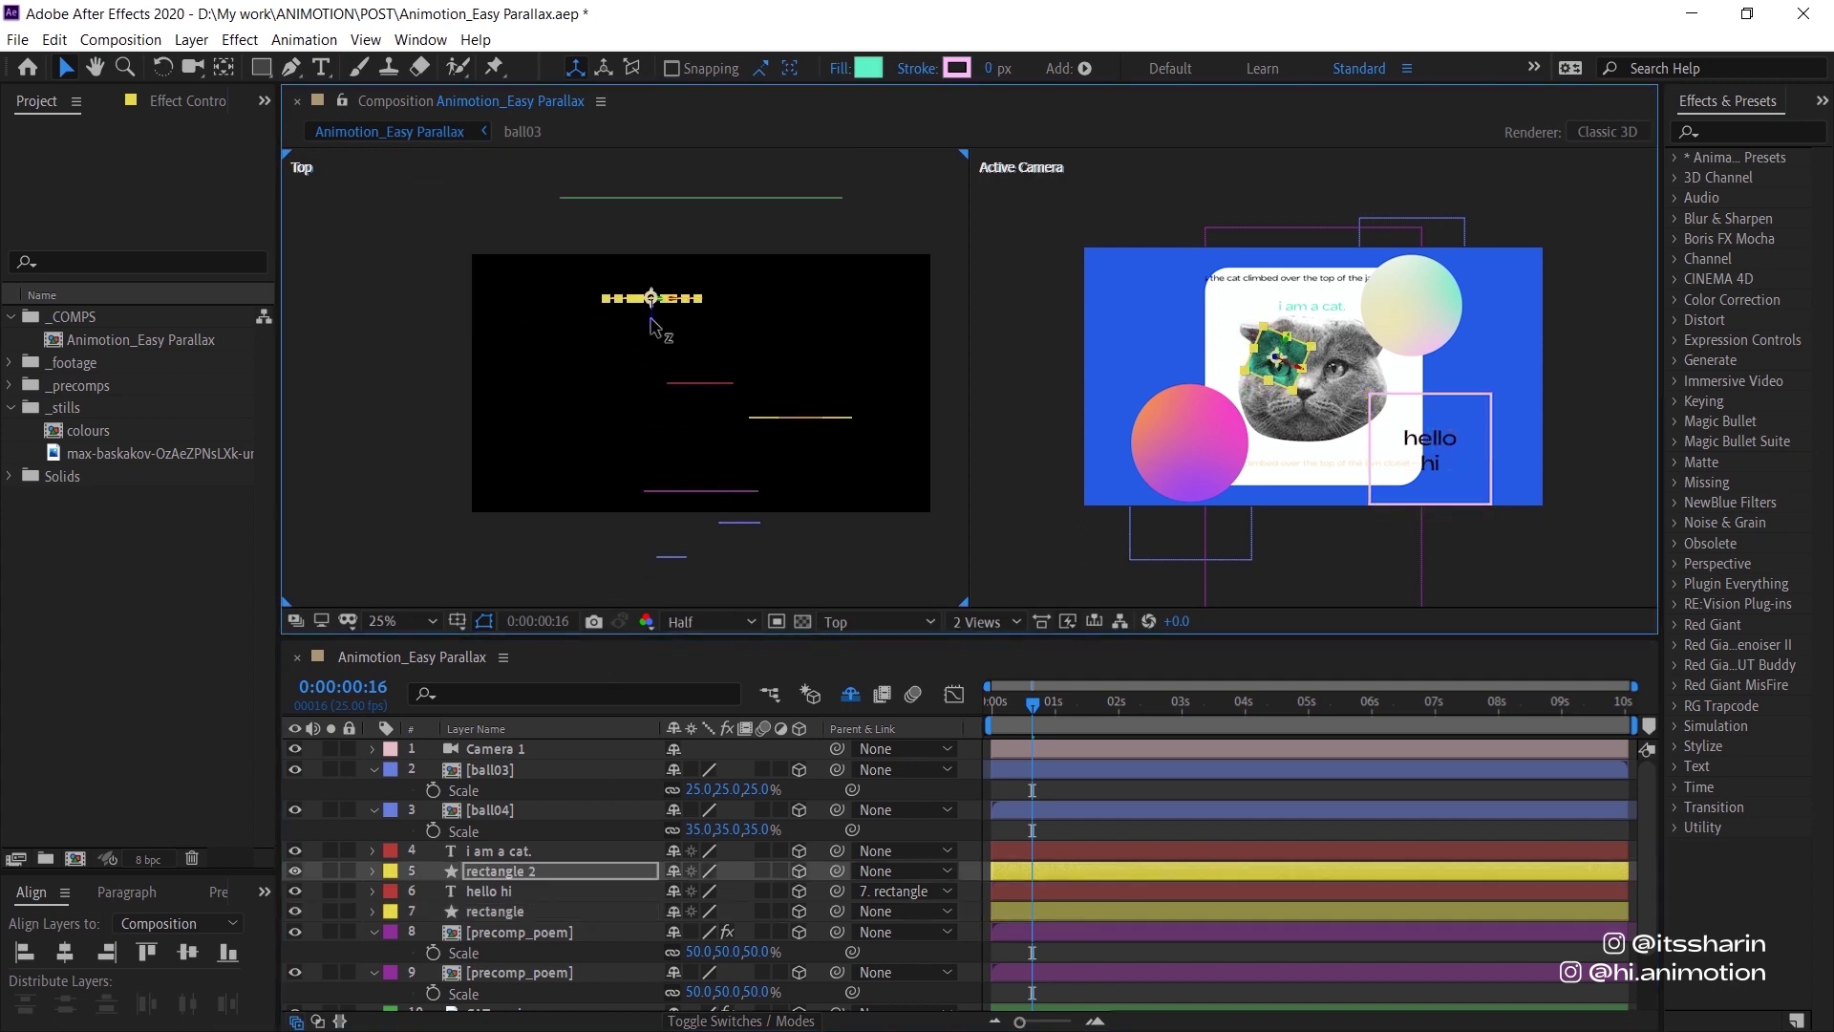
pyautogui.press(',')
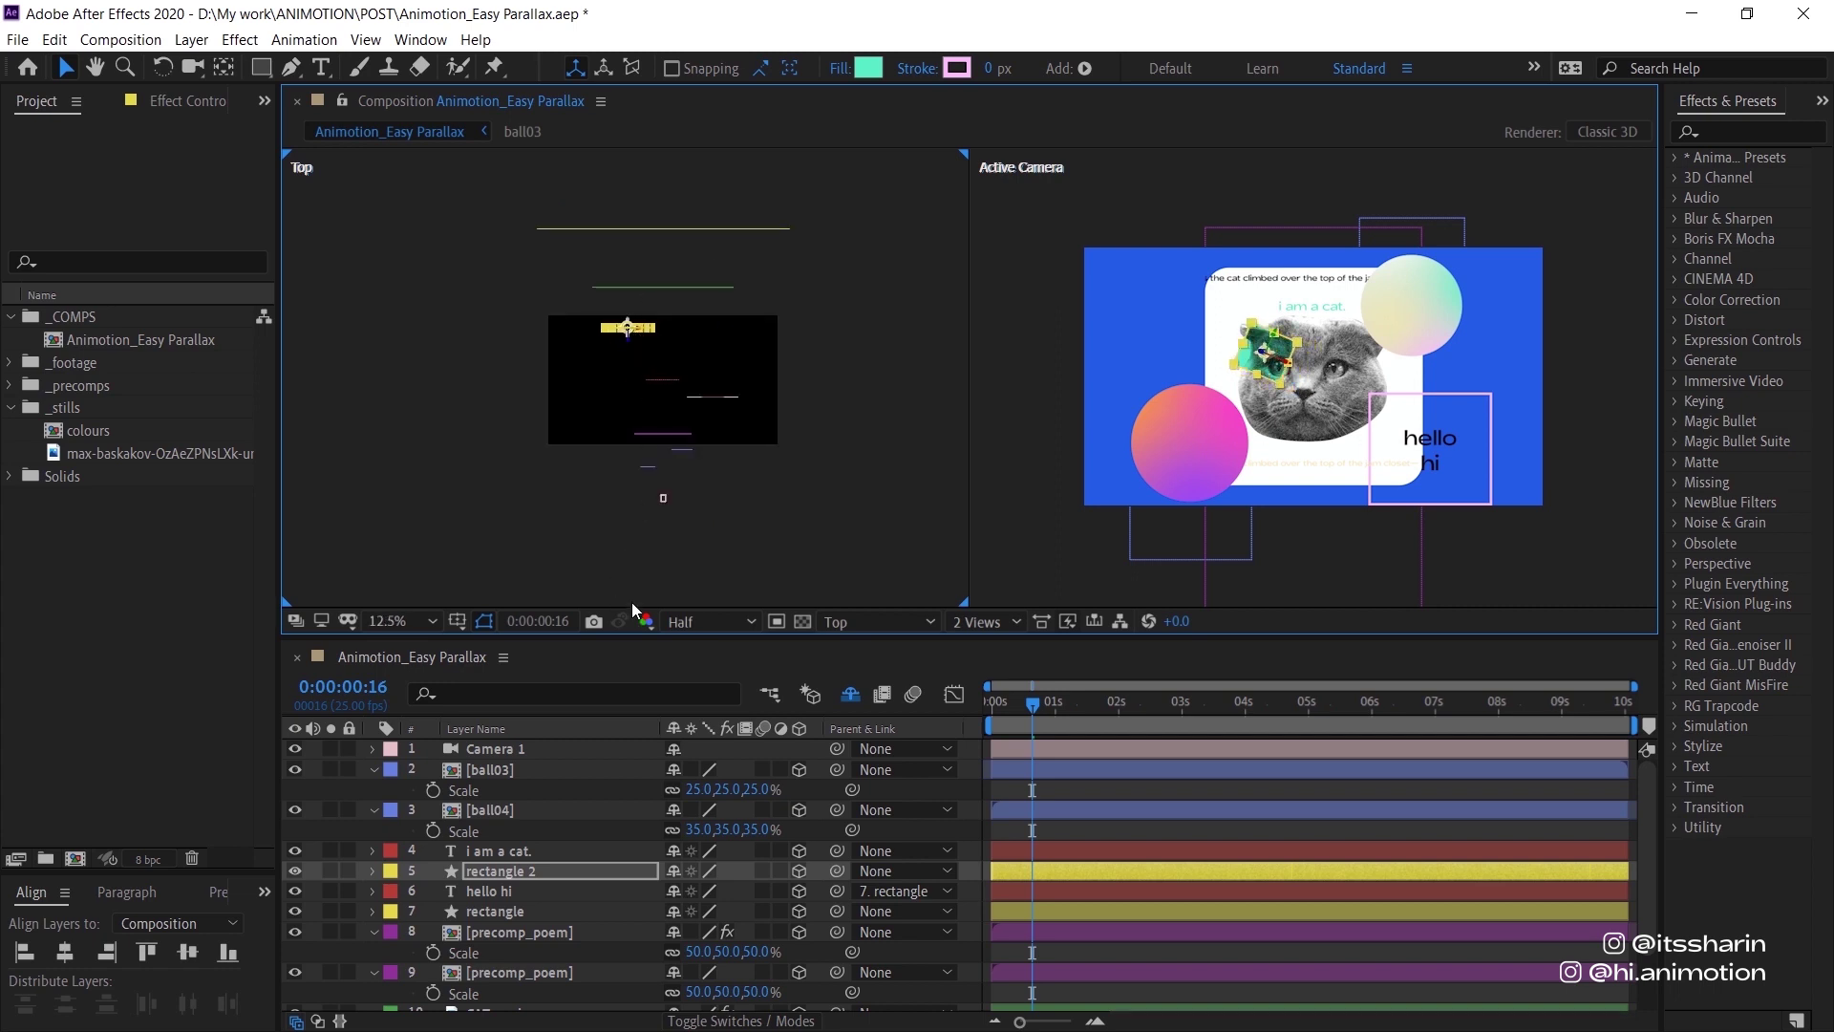
pyautogui.press('s')
pyautogui.moveTo(726, 896); pyautogui.dragTo(769, 896)
# Move the 'i am a cat.' text in depth and scale it to 64%.
pyautogui.click(702, 384)
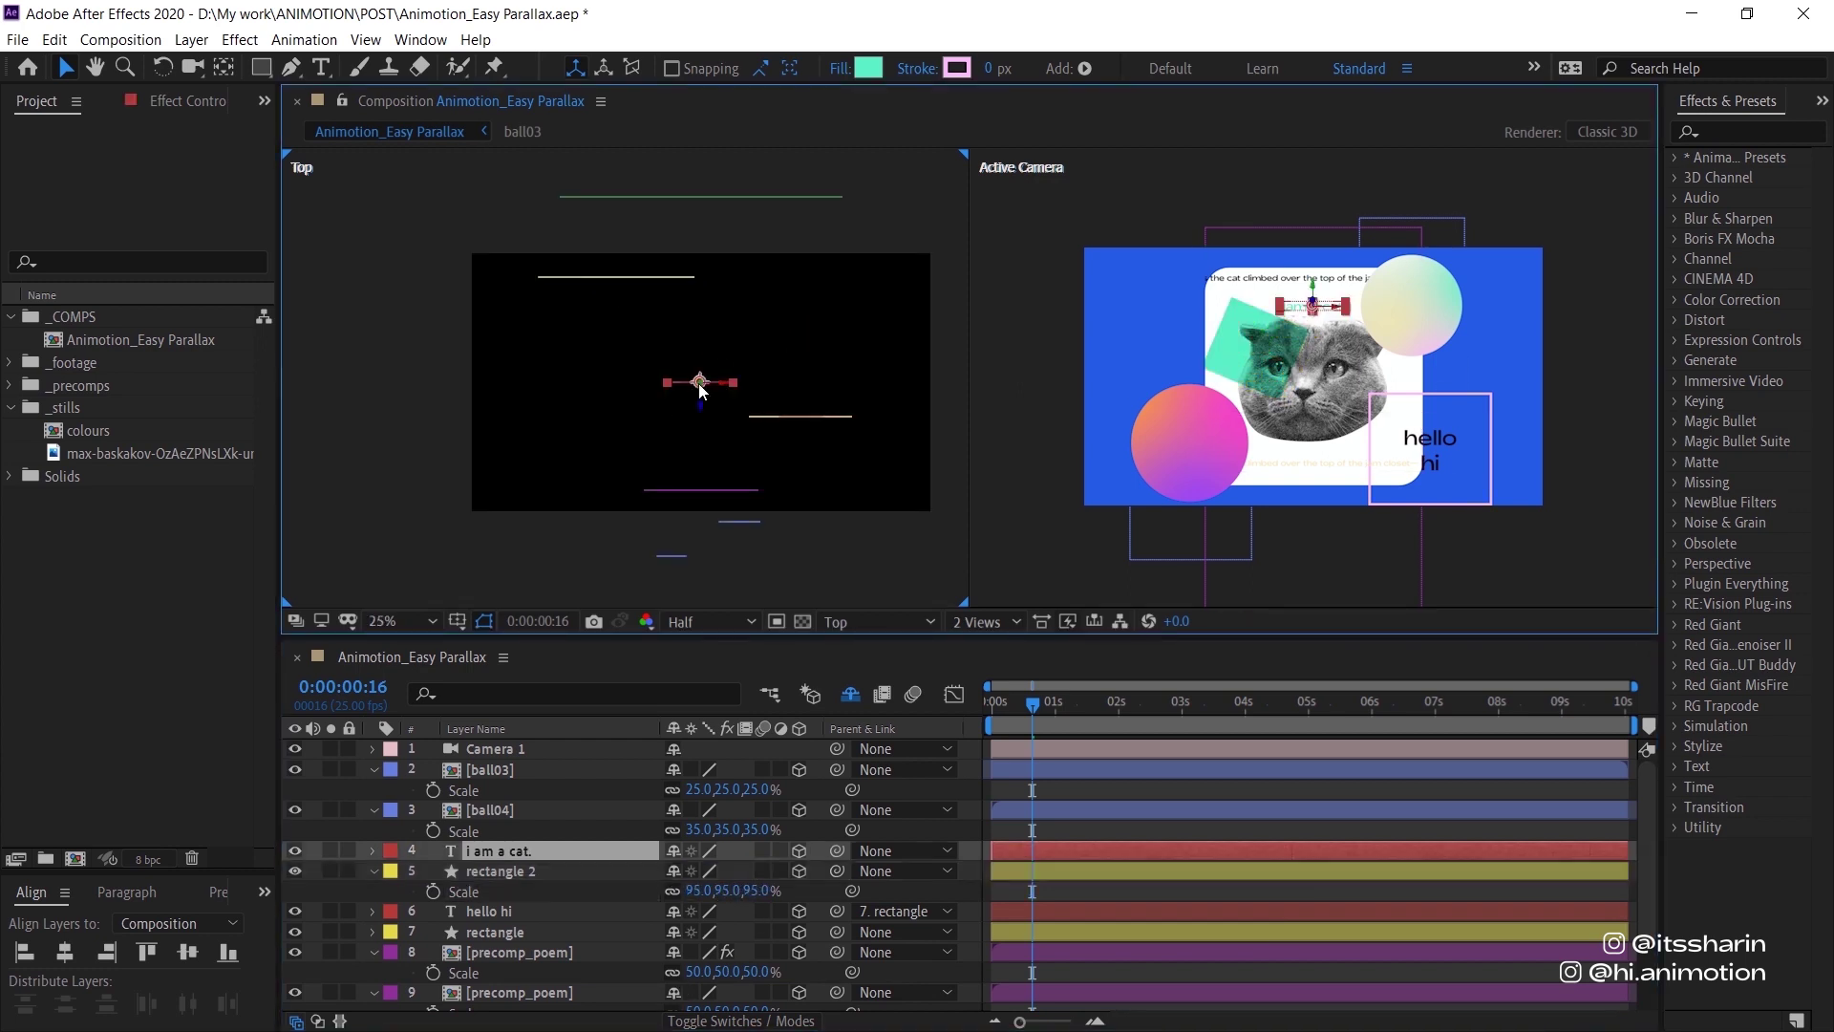
pyautogui.moveTo(702, 411); pyautogui.dragTo(703, 396)
pyautogui.click(1318, 284)
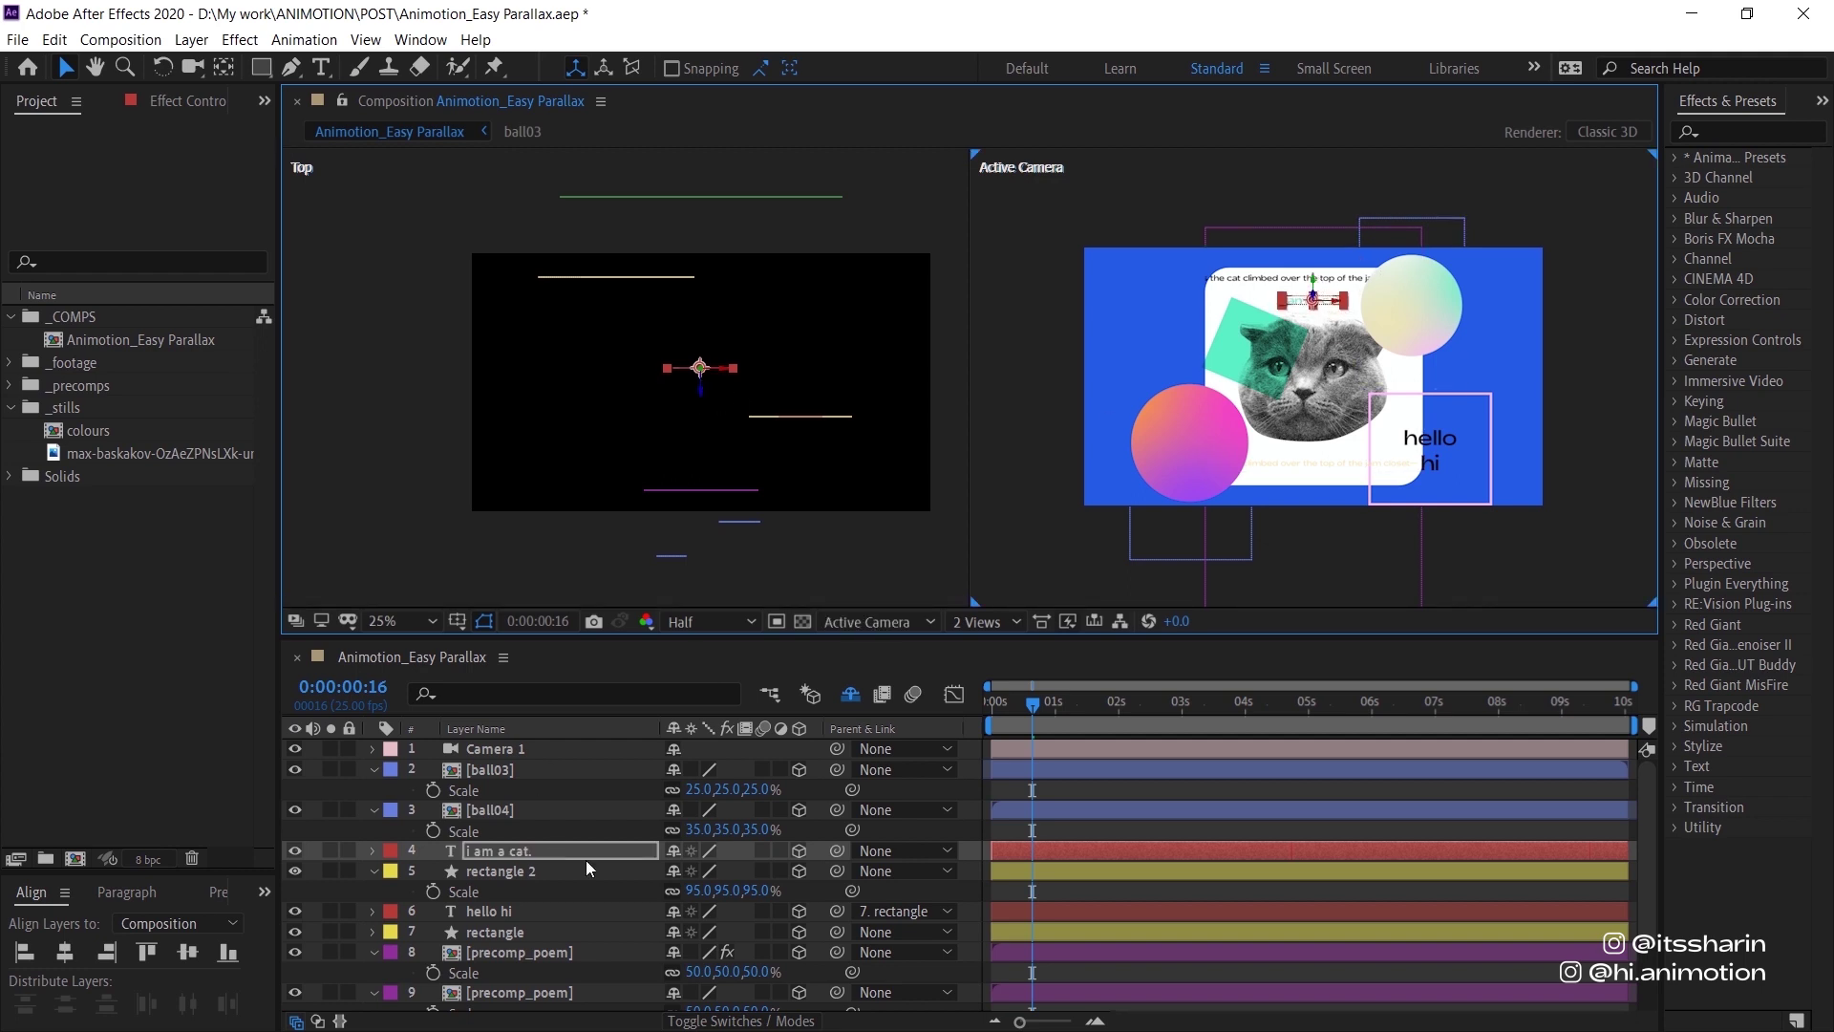
pyautogui.press('s')
pyautogui.moveTo(750, 870); pyautogui.dragTo(765, 871)
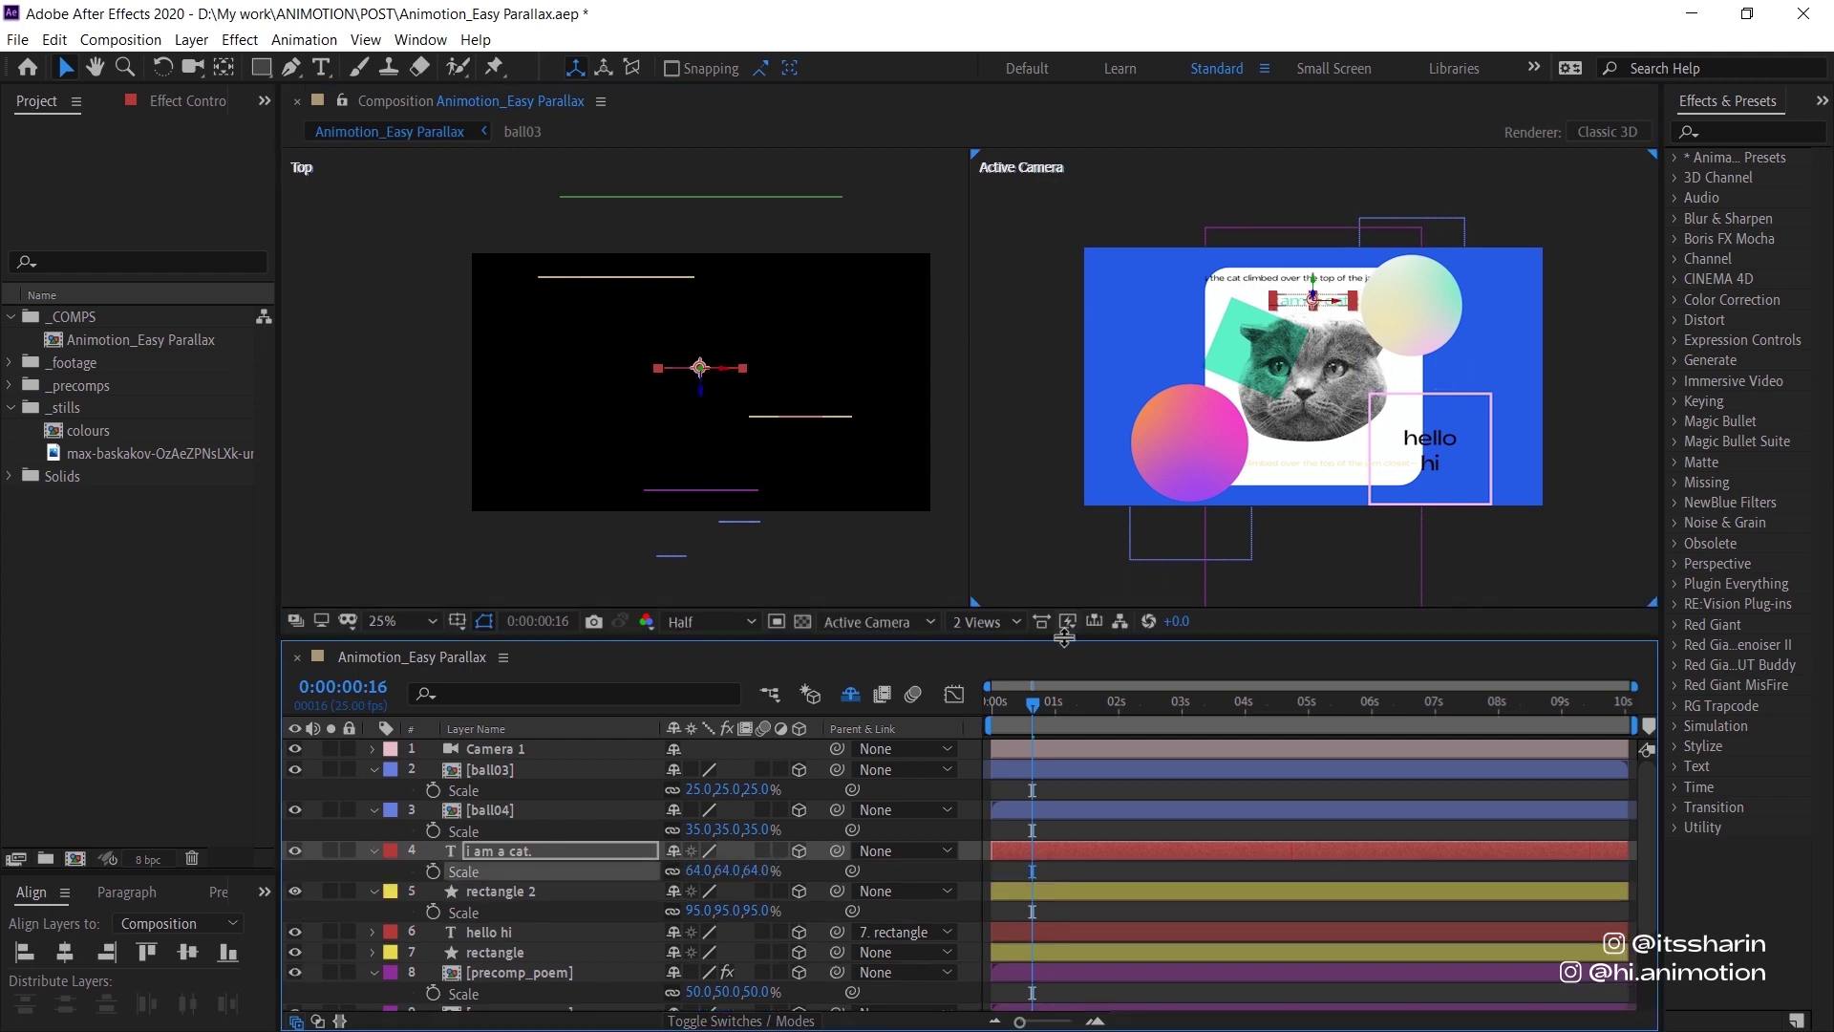
# Show the Character panel from the Window menu and resize it beside the composition views.
pyautogui.click(265, 893)
pyautogui.click(420, 40)
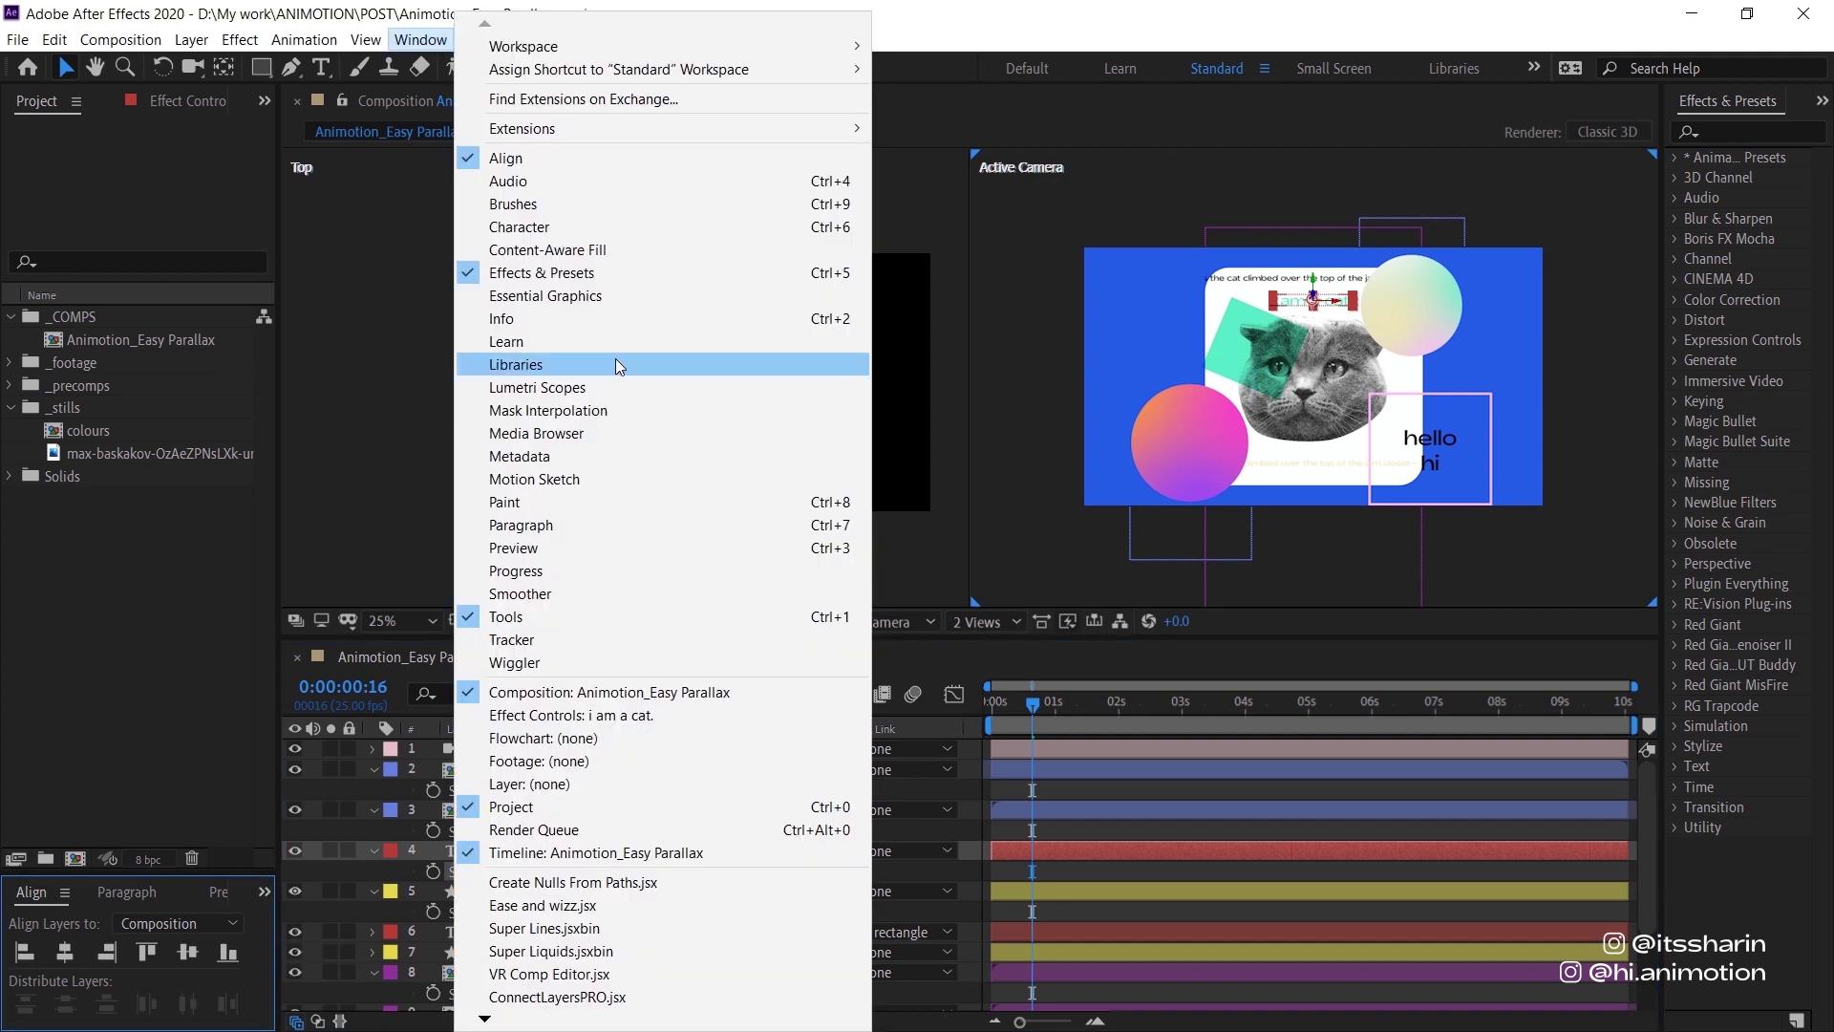
pyautogui.click(619, 227)
pyautogui.moveTo(1662, 181); pyautogui.dragTo(1562, 212)
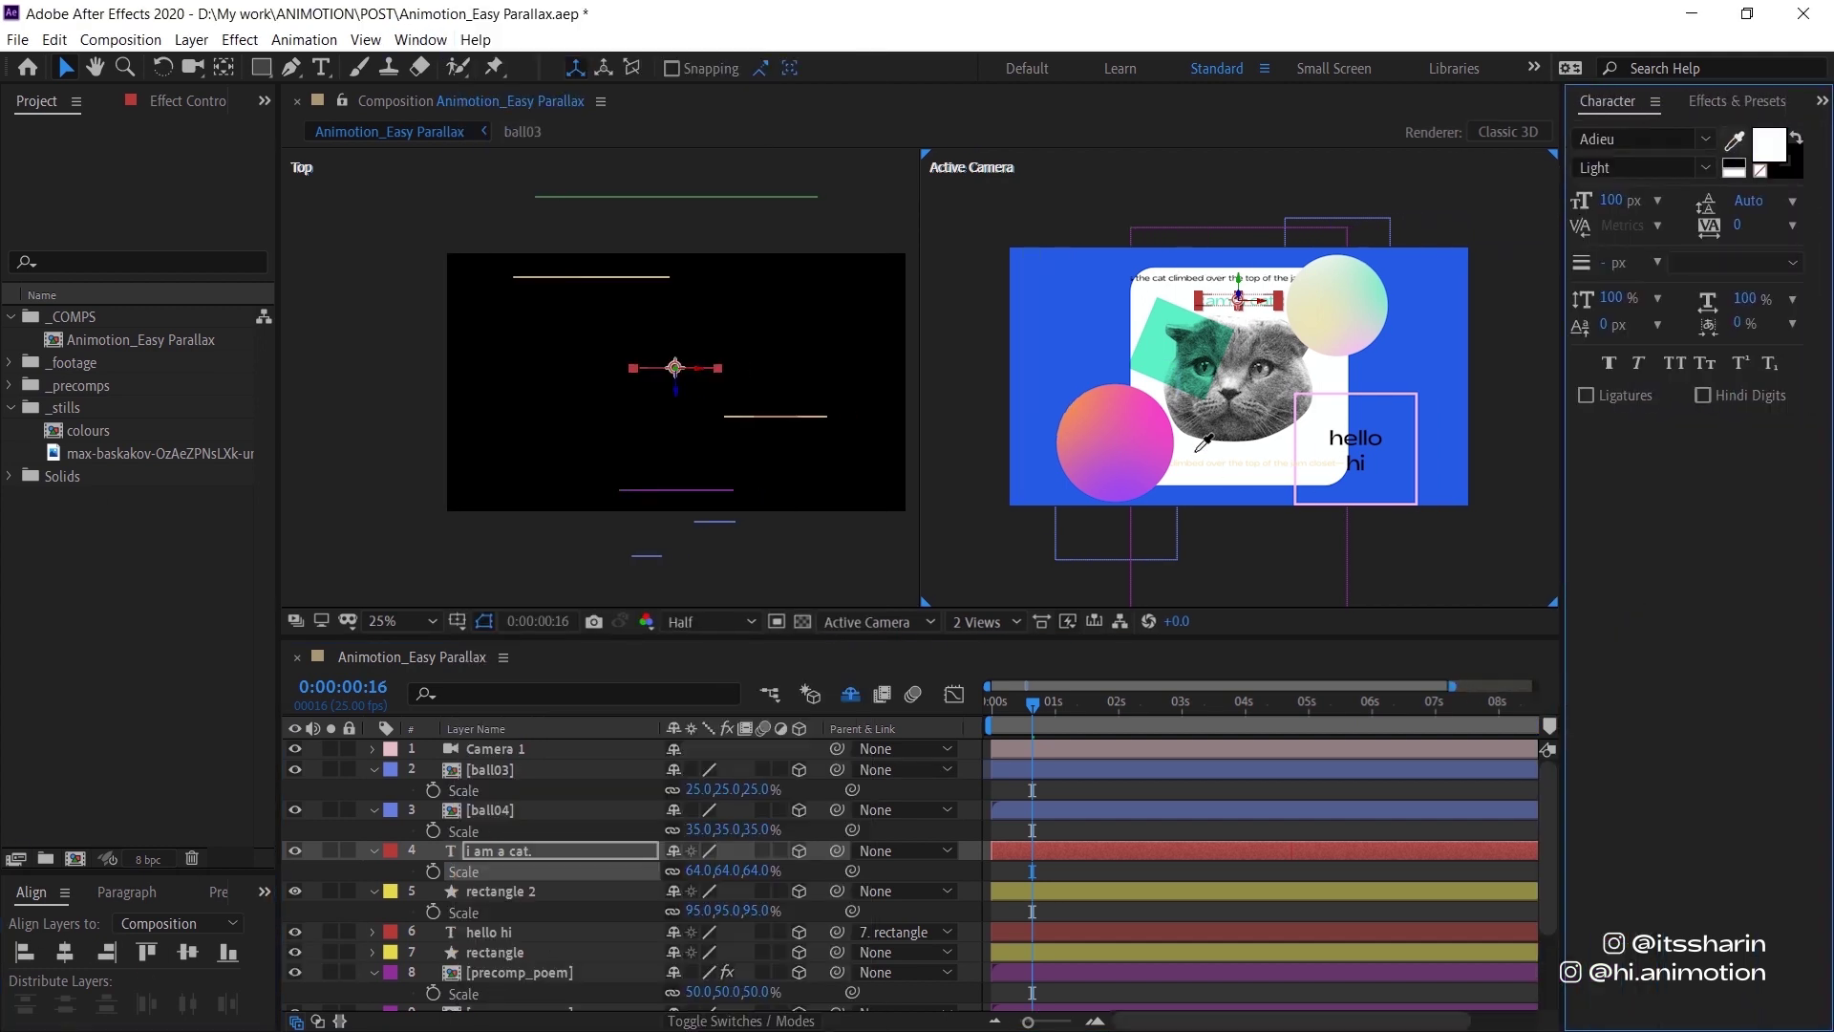
pyautogui.moveTo(1562, 127); pyautogui.dragTo(1640, 127)
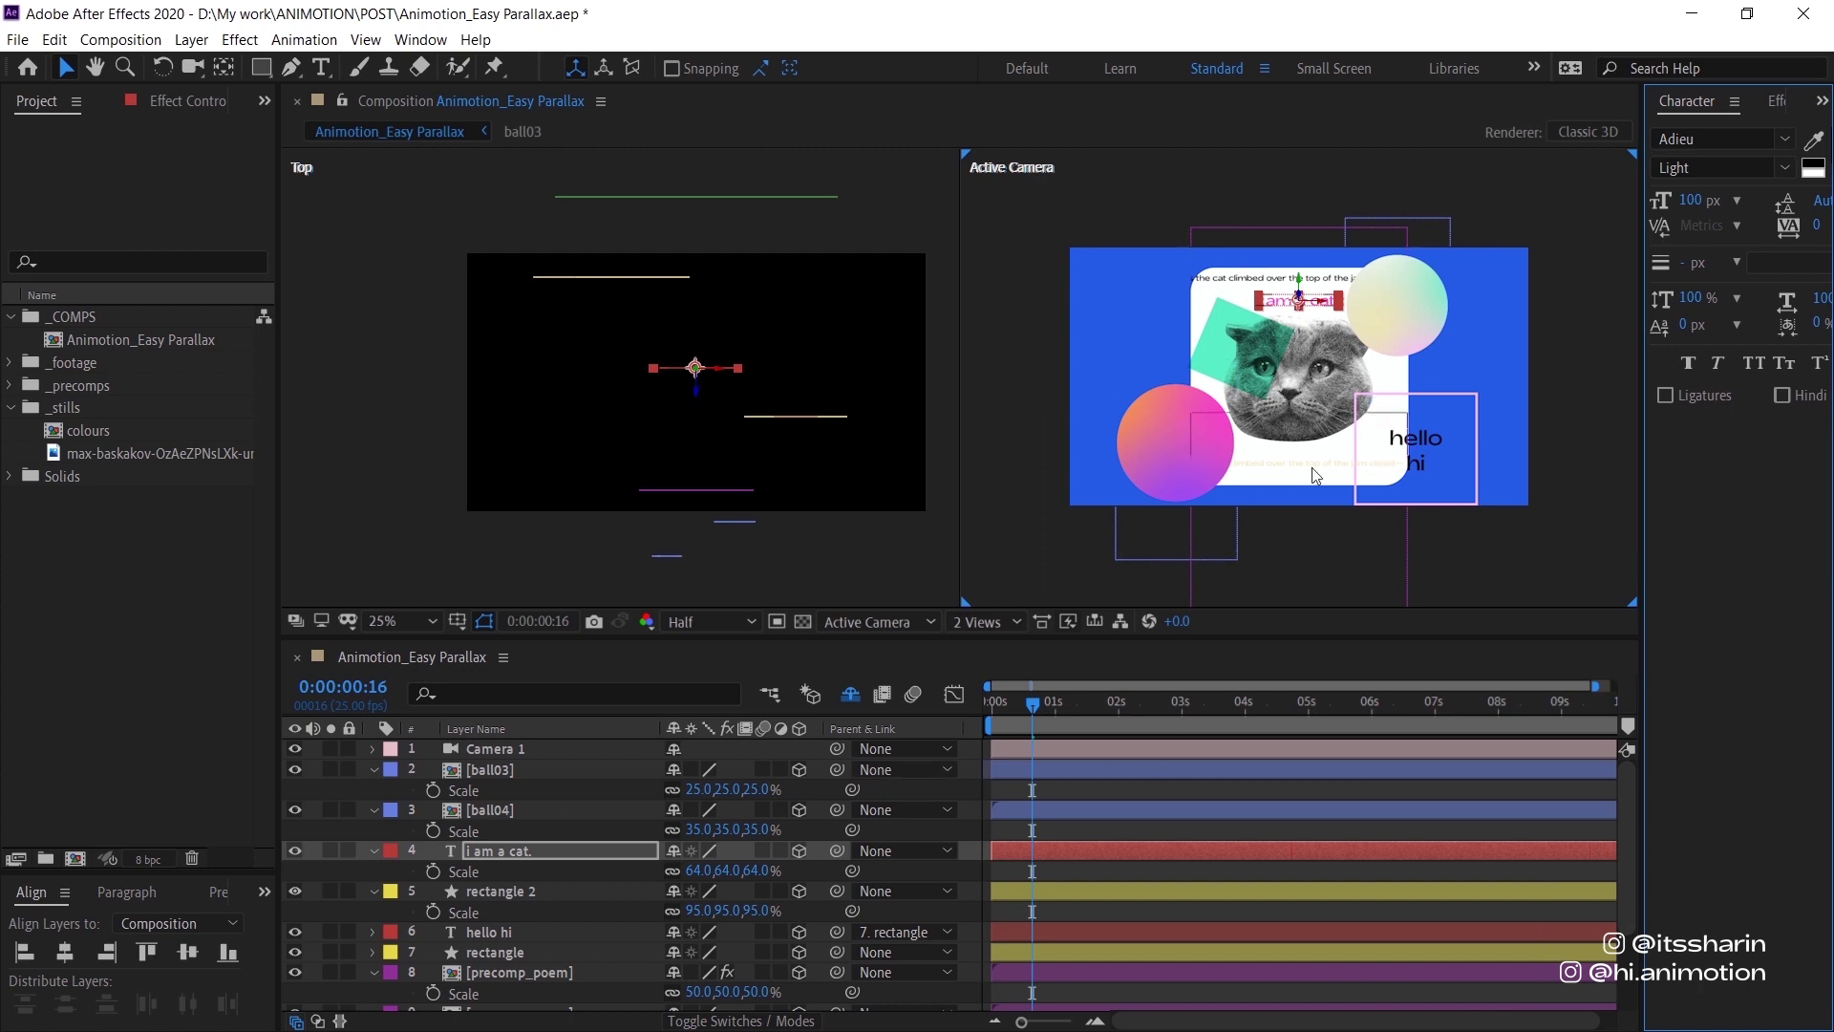
# Push the rectangle deeper, then move the poem precomp in depth, lower it and scale it to 63%.
pyautogui.click(696, 382)
pyautogui.click(827, 418)
pyautogui.moveTo(792, 428); pyautogui.dragTo(792, 415)
pyautogui.click(725, 490)
pyautogui.moveTo(695, 507); pyautogui.dragTo(692, 492)
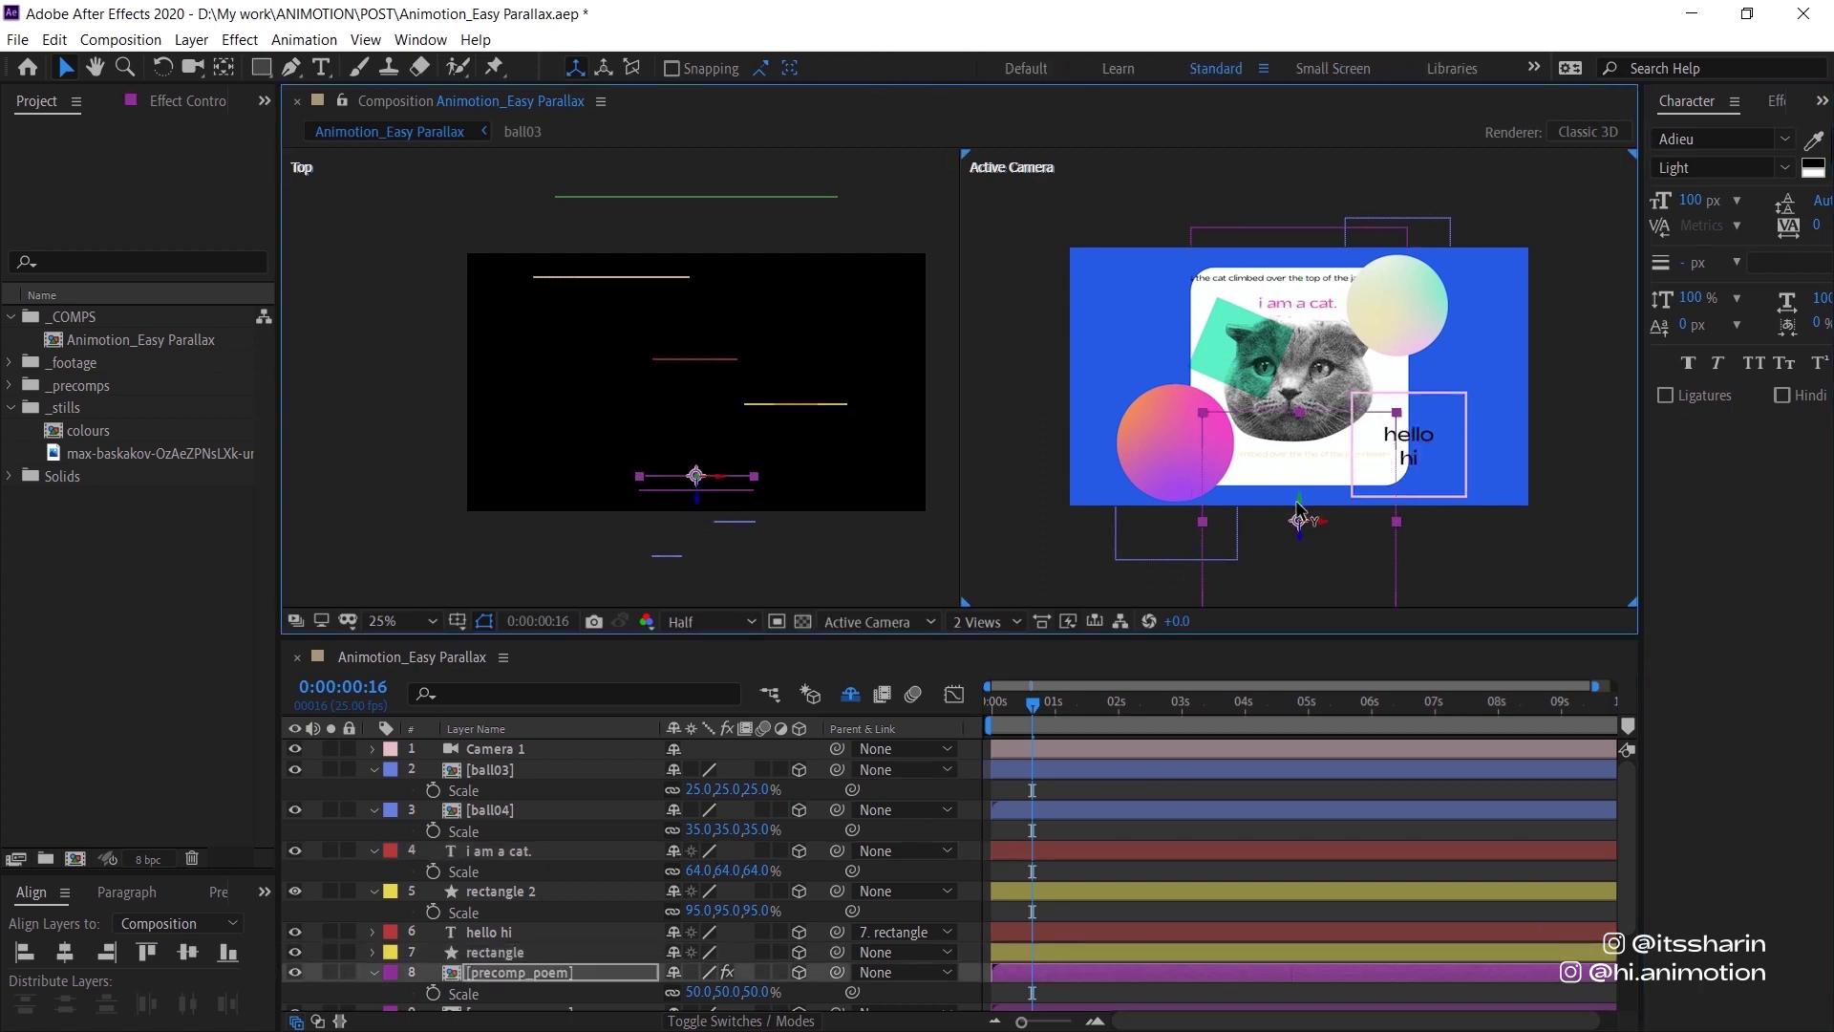
pyautogui.moveTo(1300, 500); pyautogui.dragTo(1300, 514)
pyautogui.moveTo(762, 996); pyautogui.dragTo(774, 995)
pyautogui.moveTo(1300, 514); pyautogui.dragTo(1300, 530)
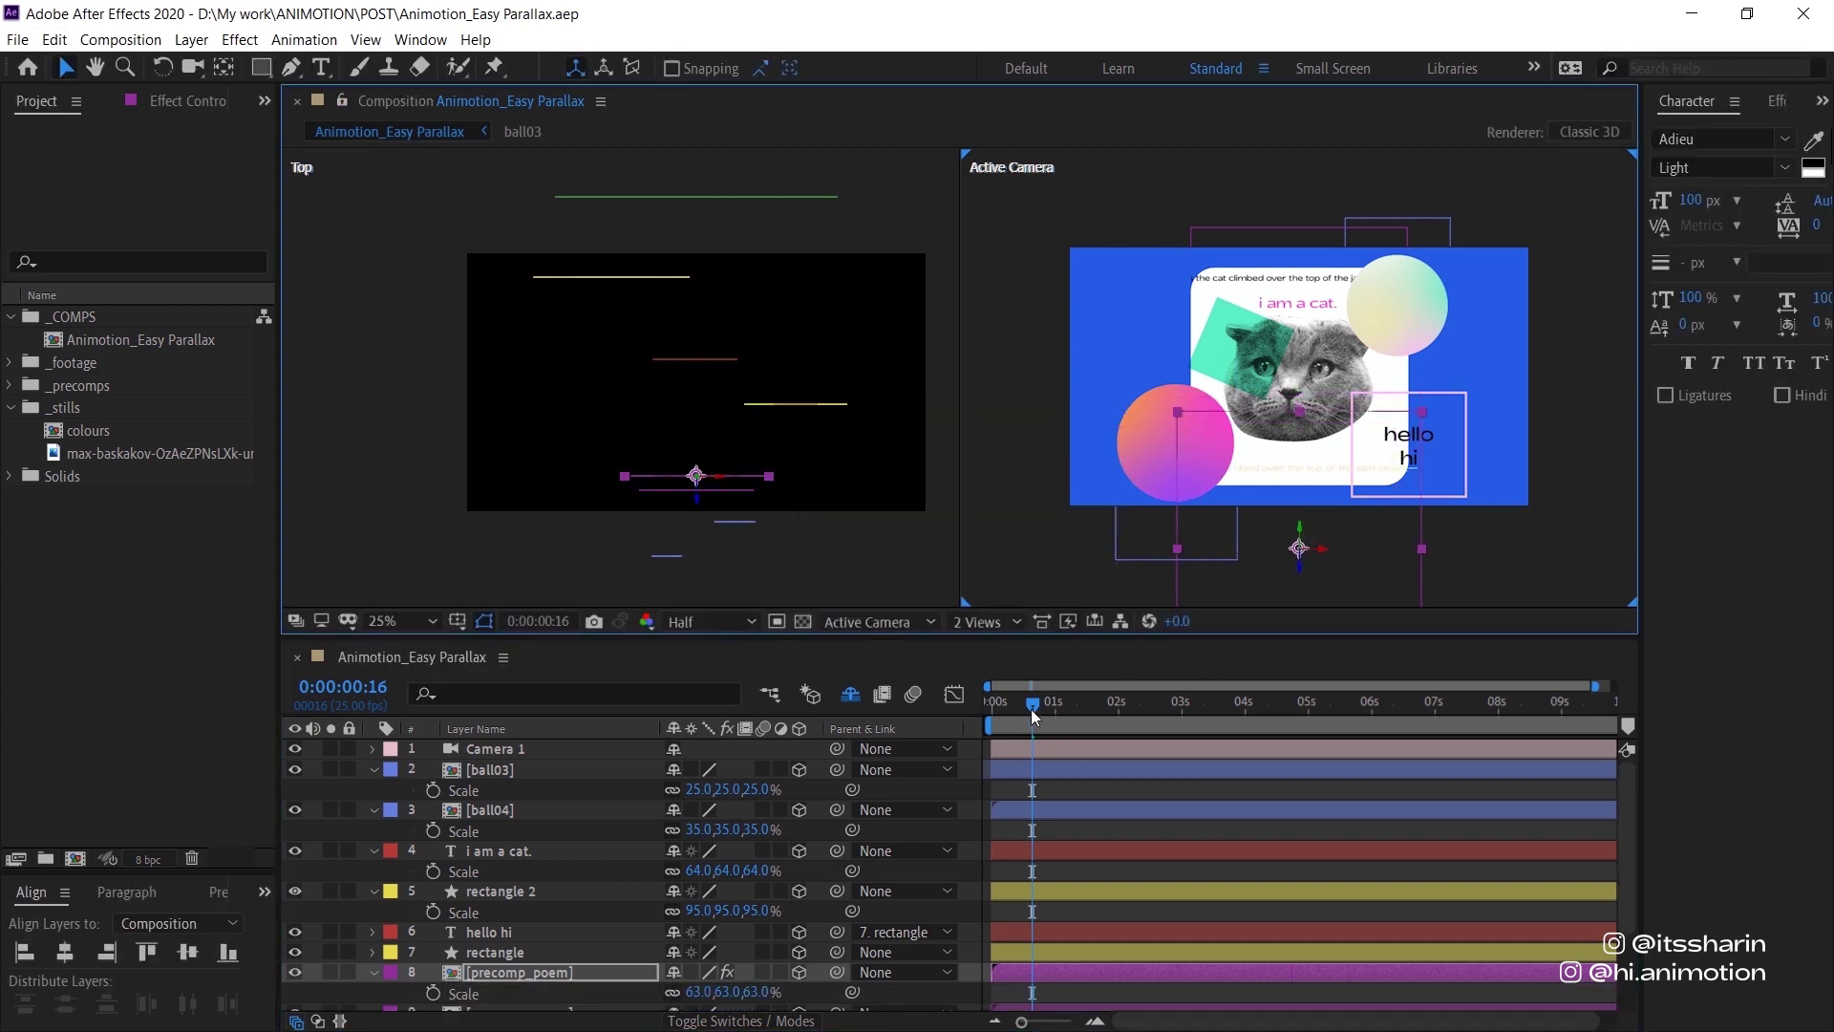
pyautogui.moveTo(1030, 709); pyautogui.dragTo(1144, 707)
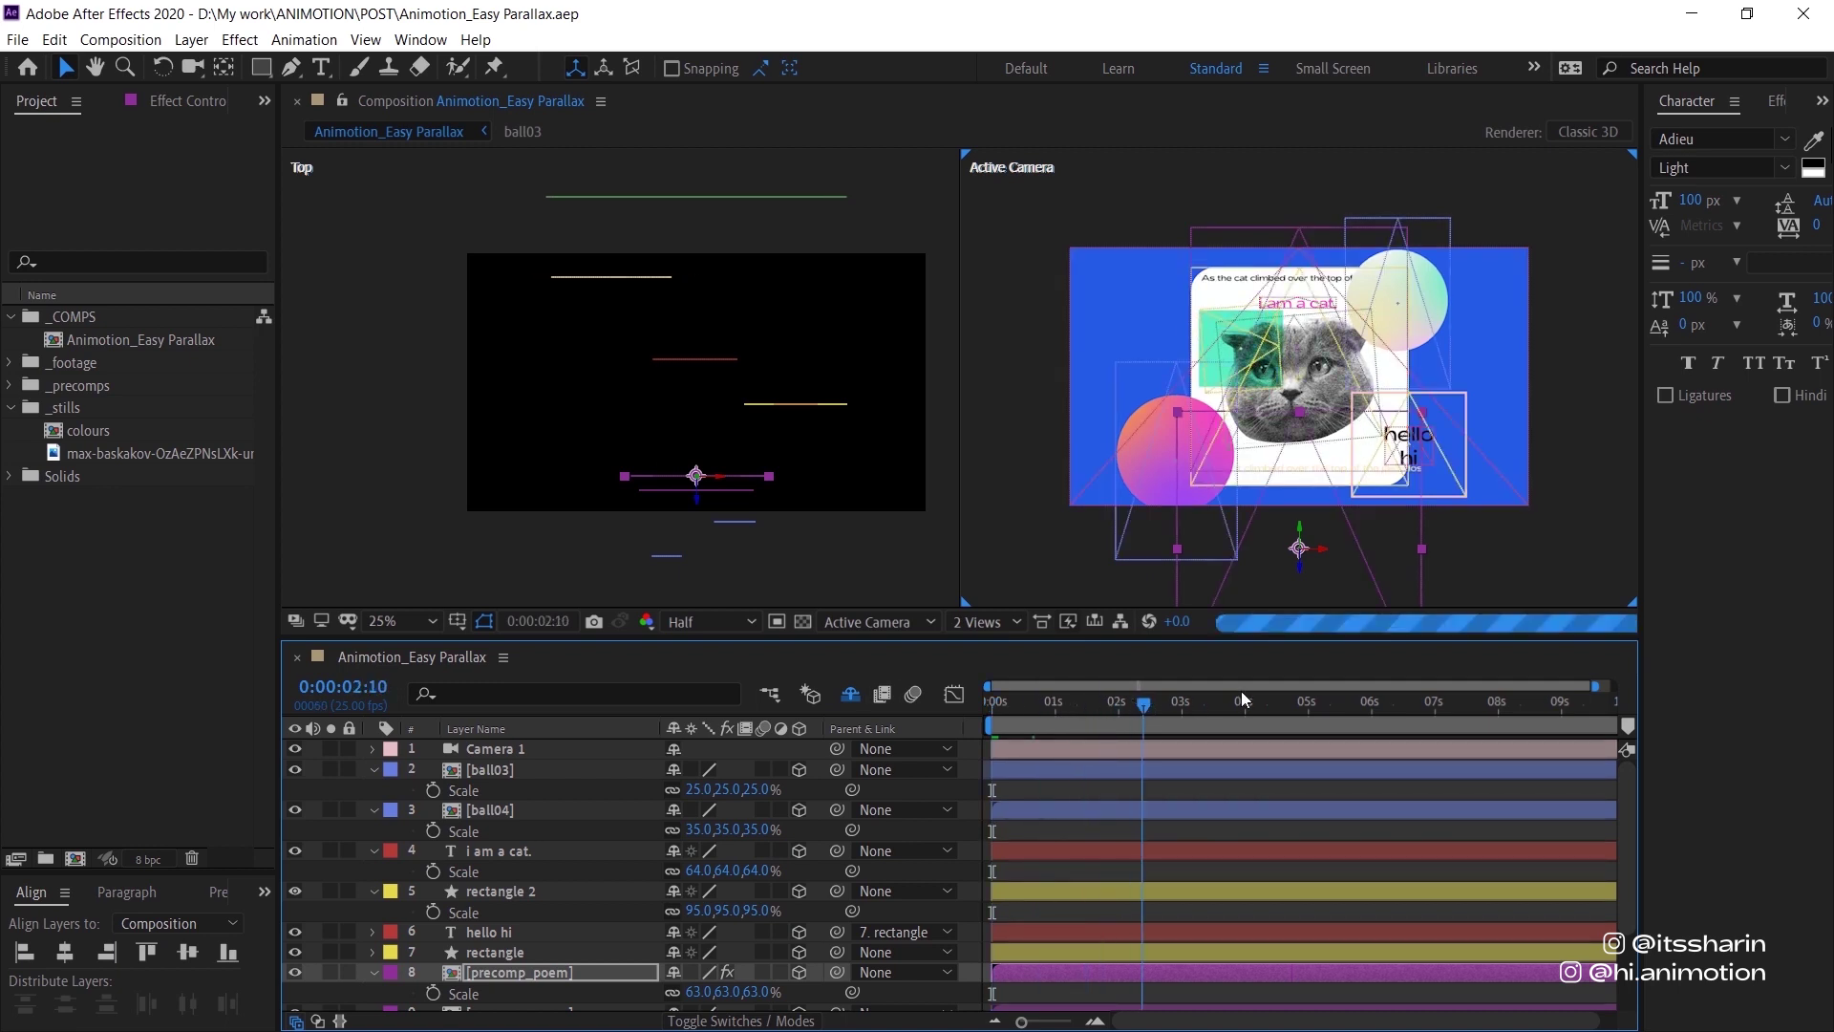
# Scrub the parallax move back to frame 0, then reveal Camera 1's Position (960, 540, -960).
pyautogui.click(1354, 684)
pyautogui.moveTo(1372, 708); pyautogui.dragTo(967, 764)
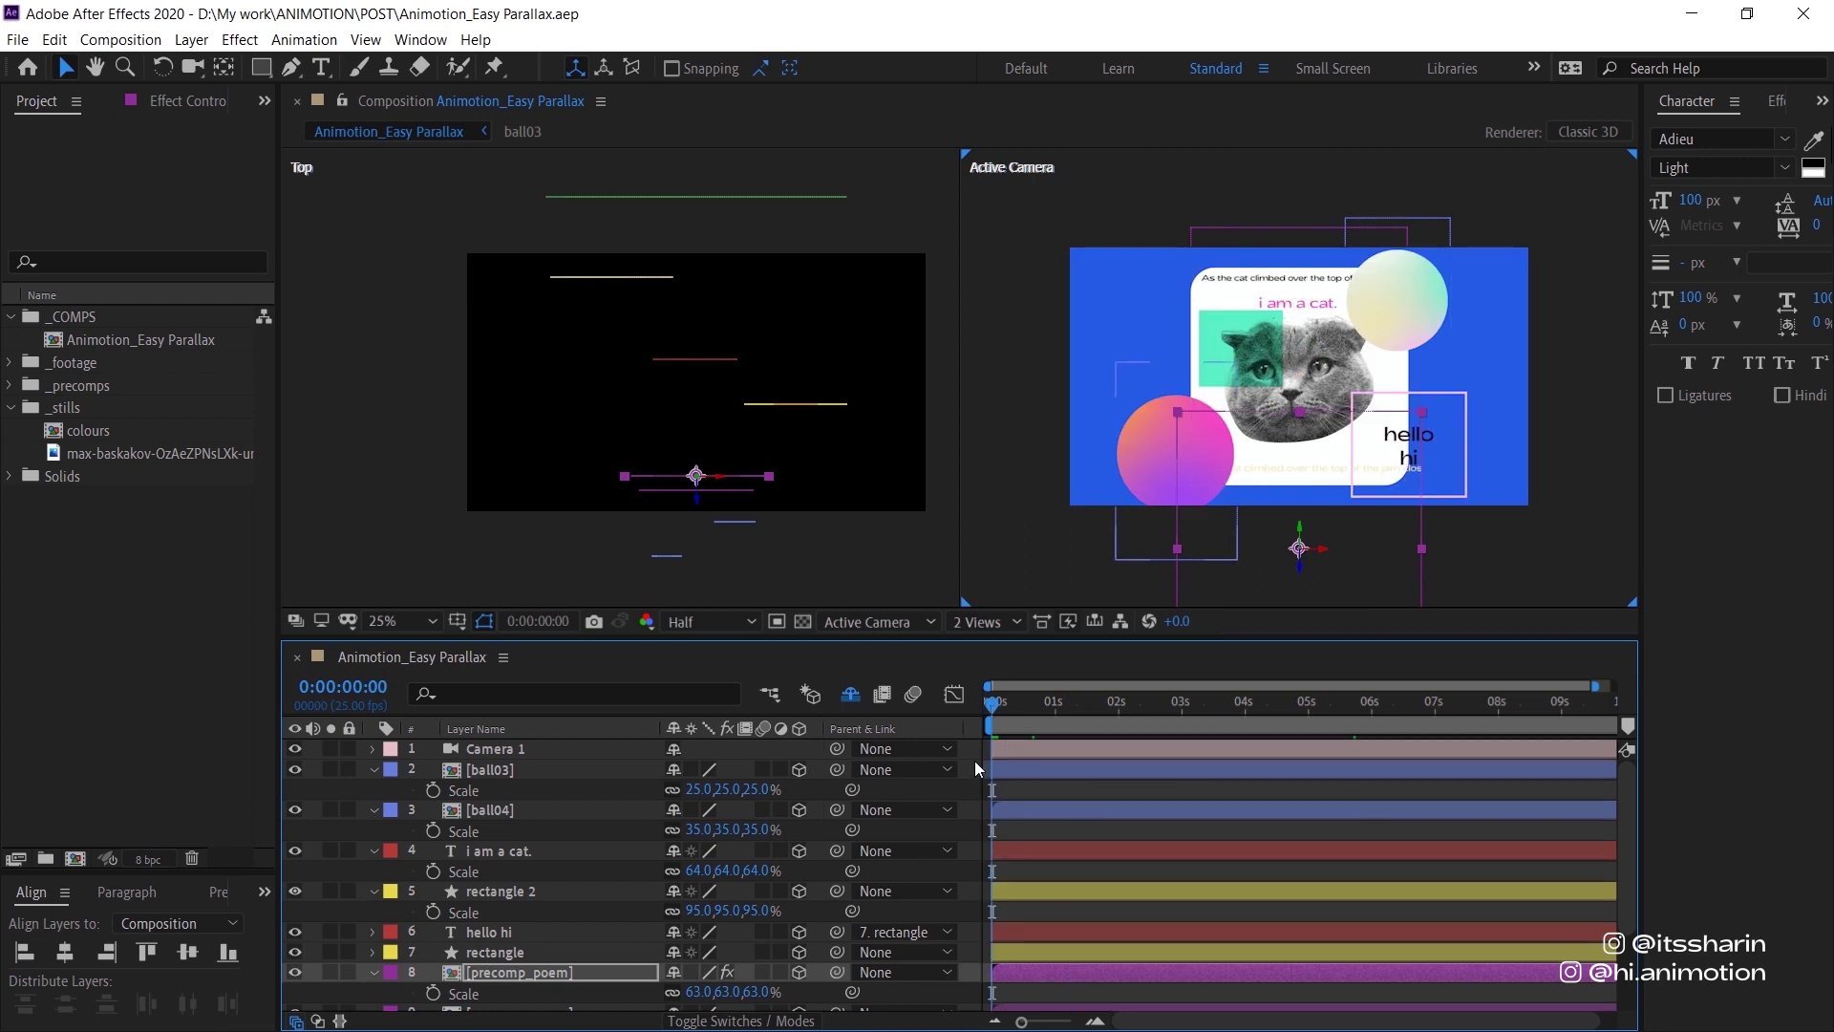
pyautogui.click(522, 752)
pyautogui.press('p')
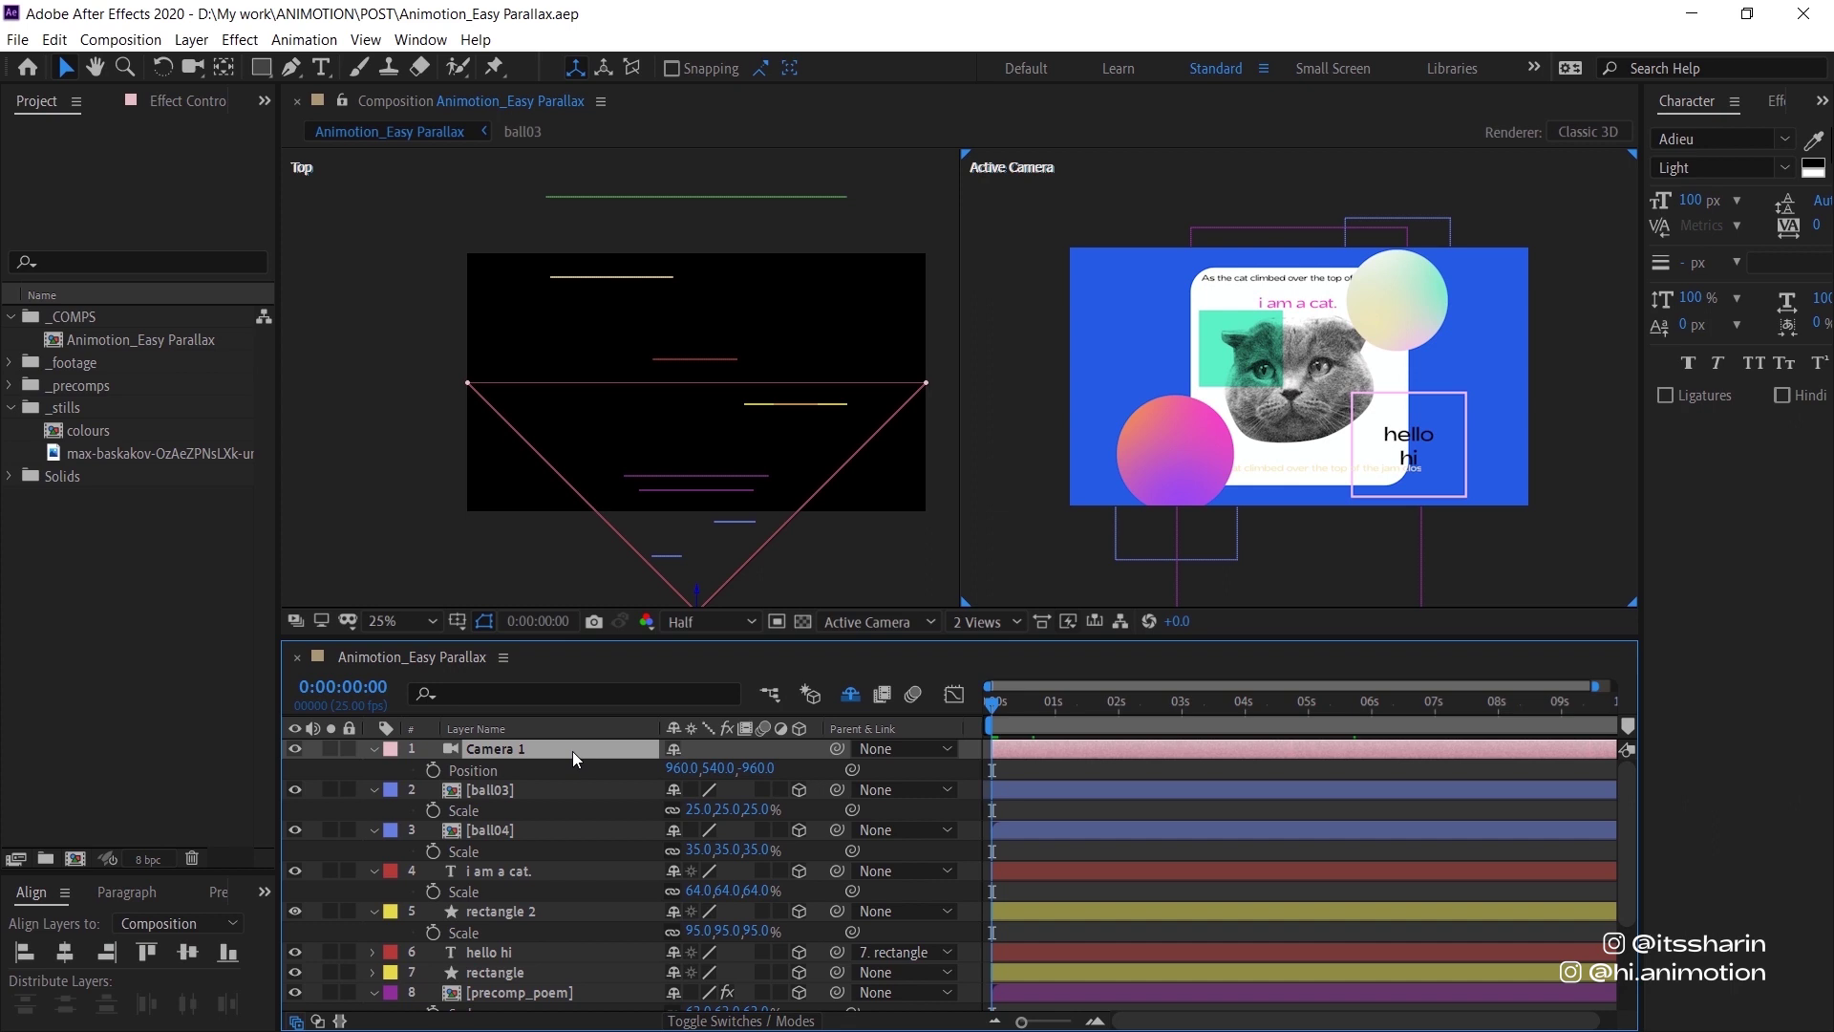
# Check Camera 1's Auto-Orientation dialog without changes and inspect its rotation properties.
pyautogui.hotkey('ctrl', 'alt', 'o')
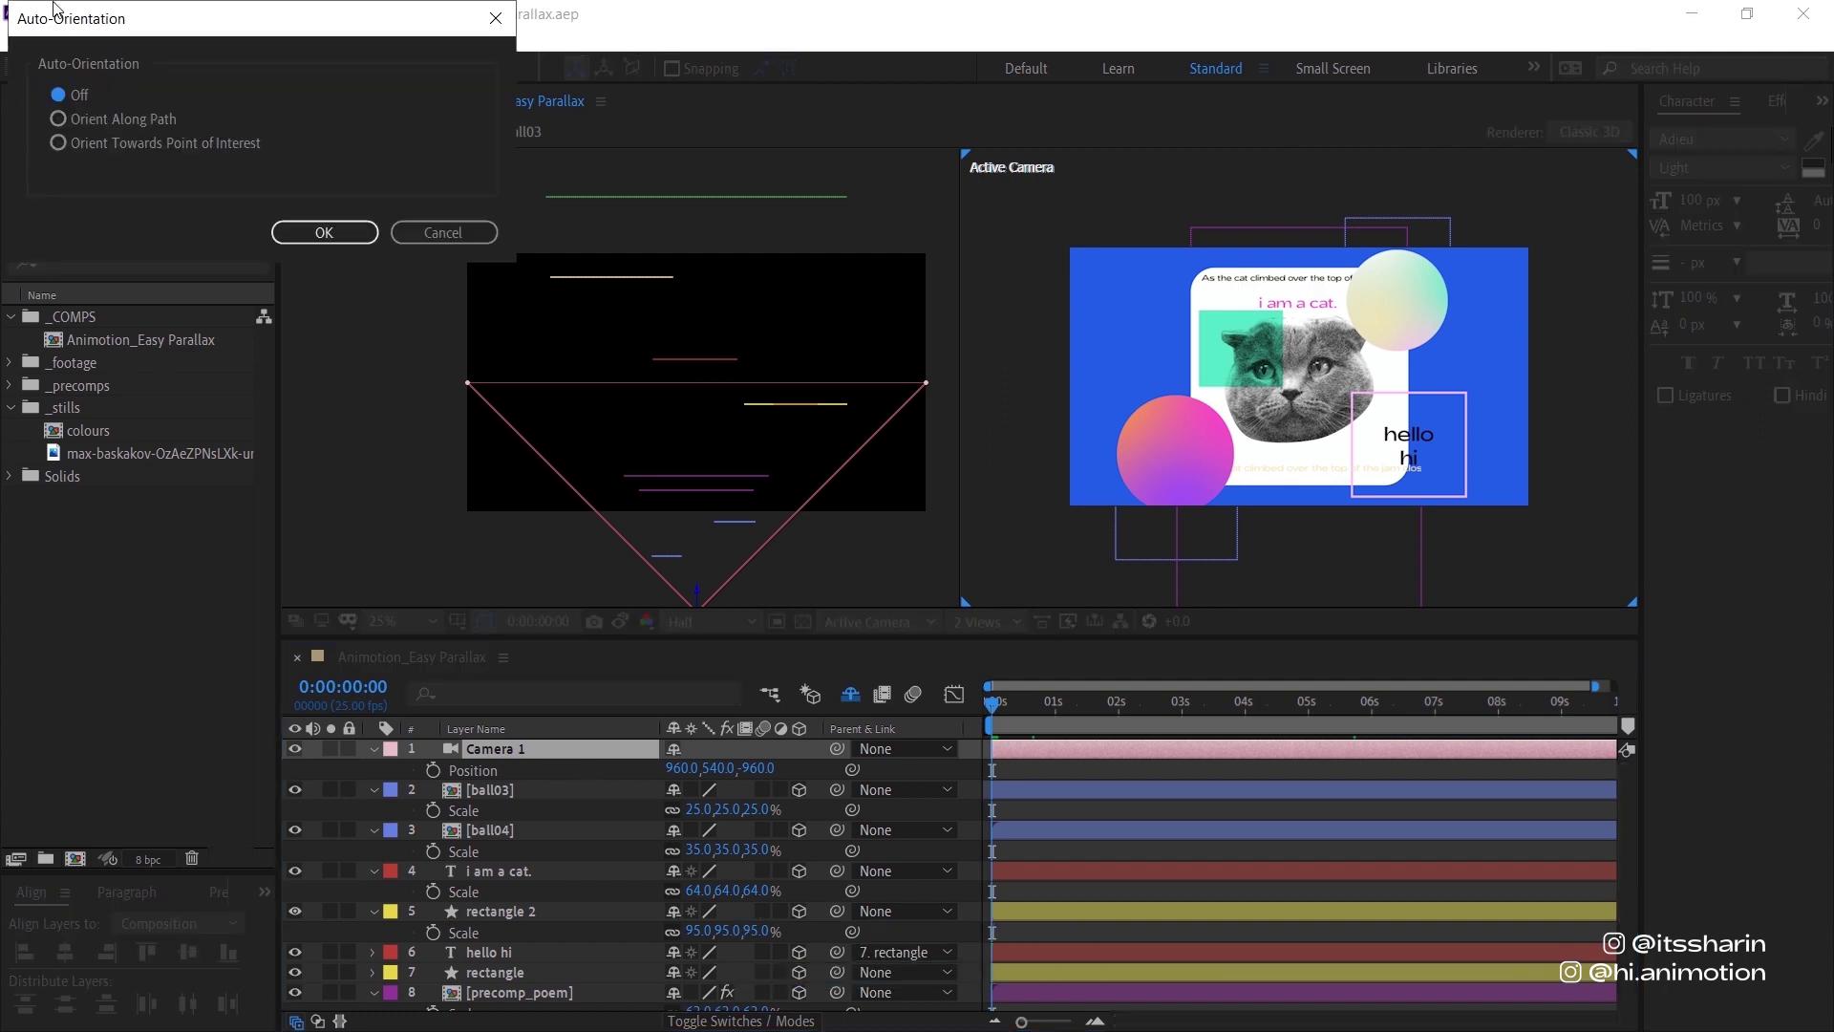
pyautogui.moveTo(55, 7); pyautogui.dragTo(1068, 253)
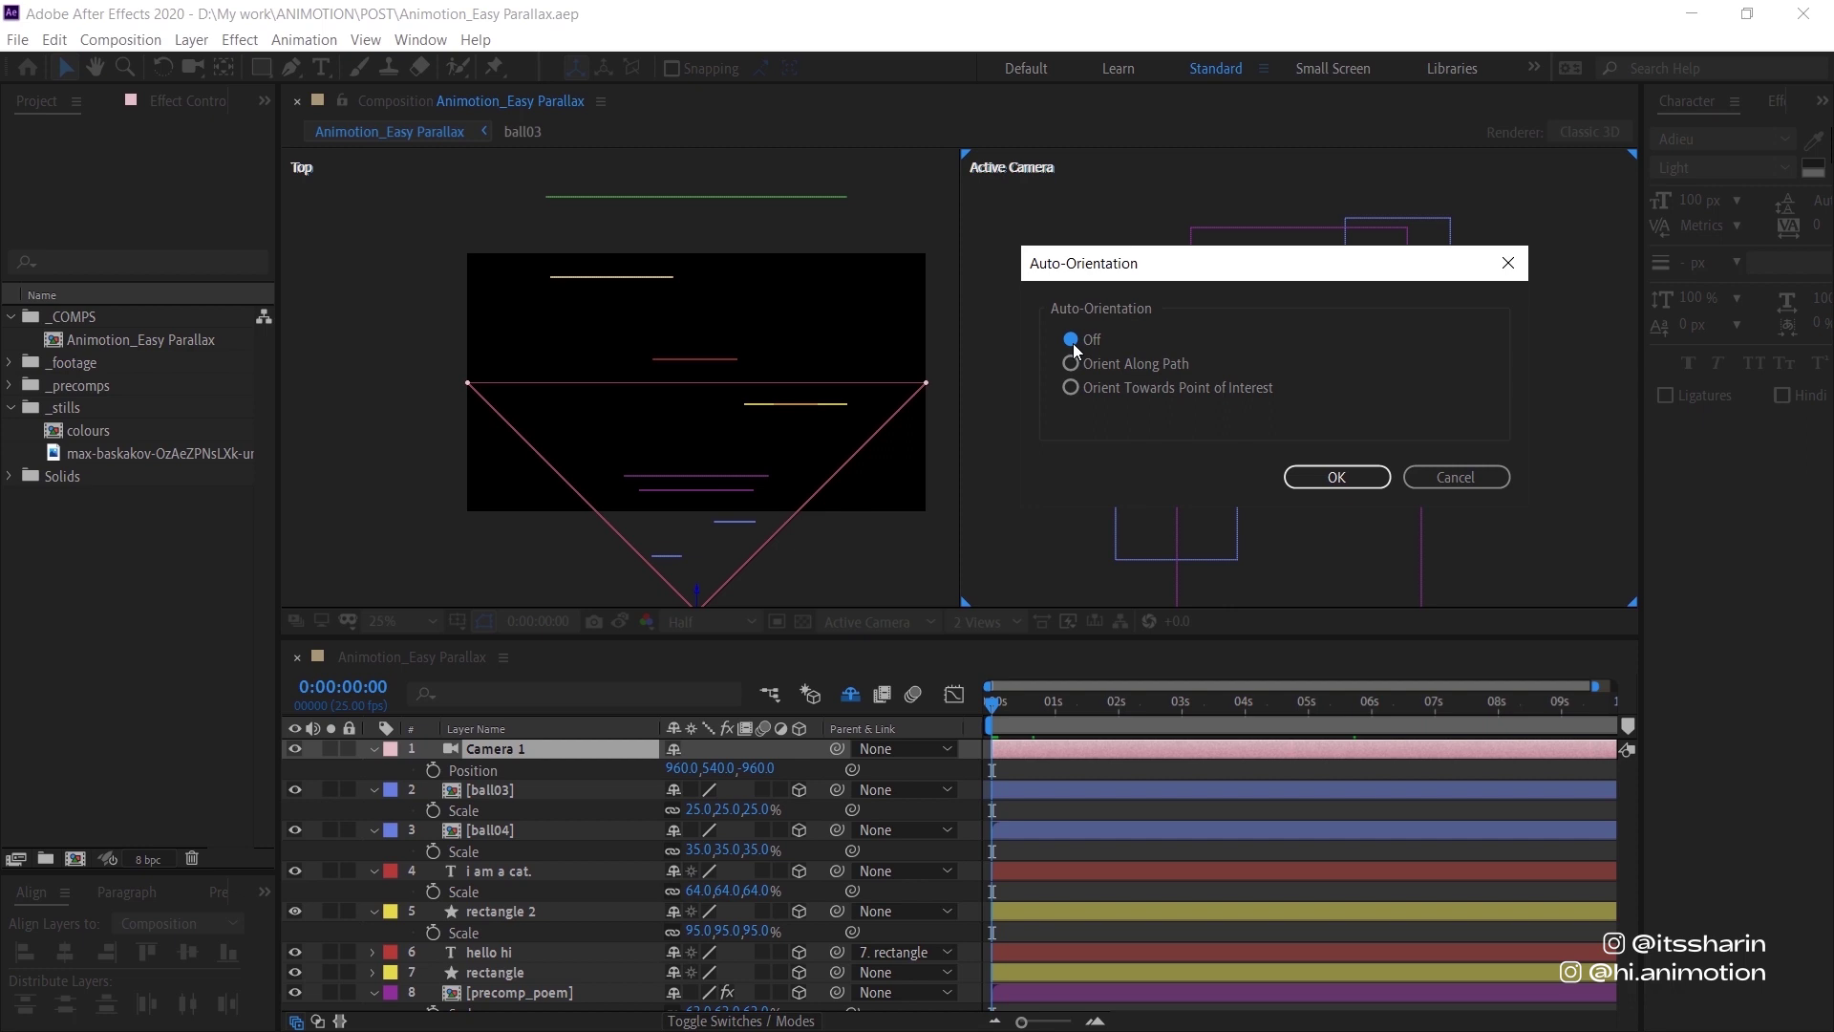
pyautogui.click(1456, 477)
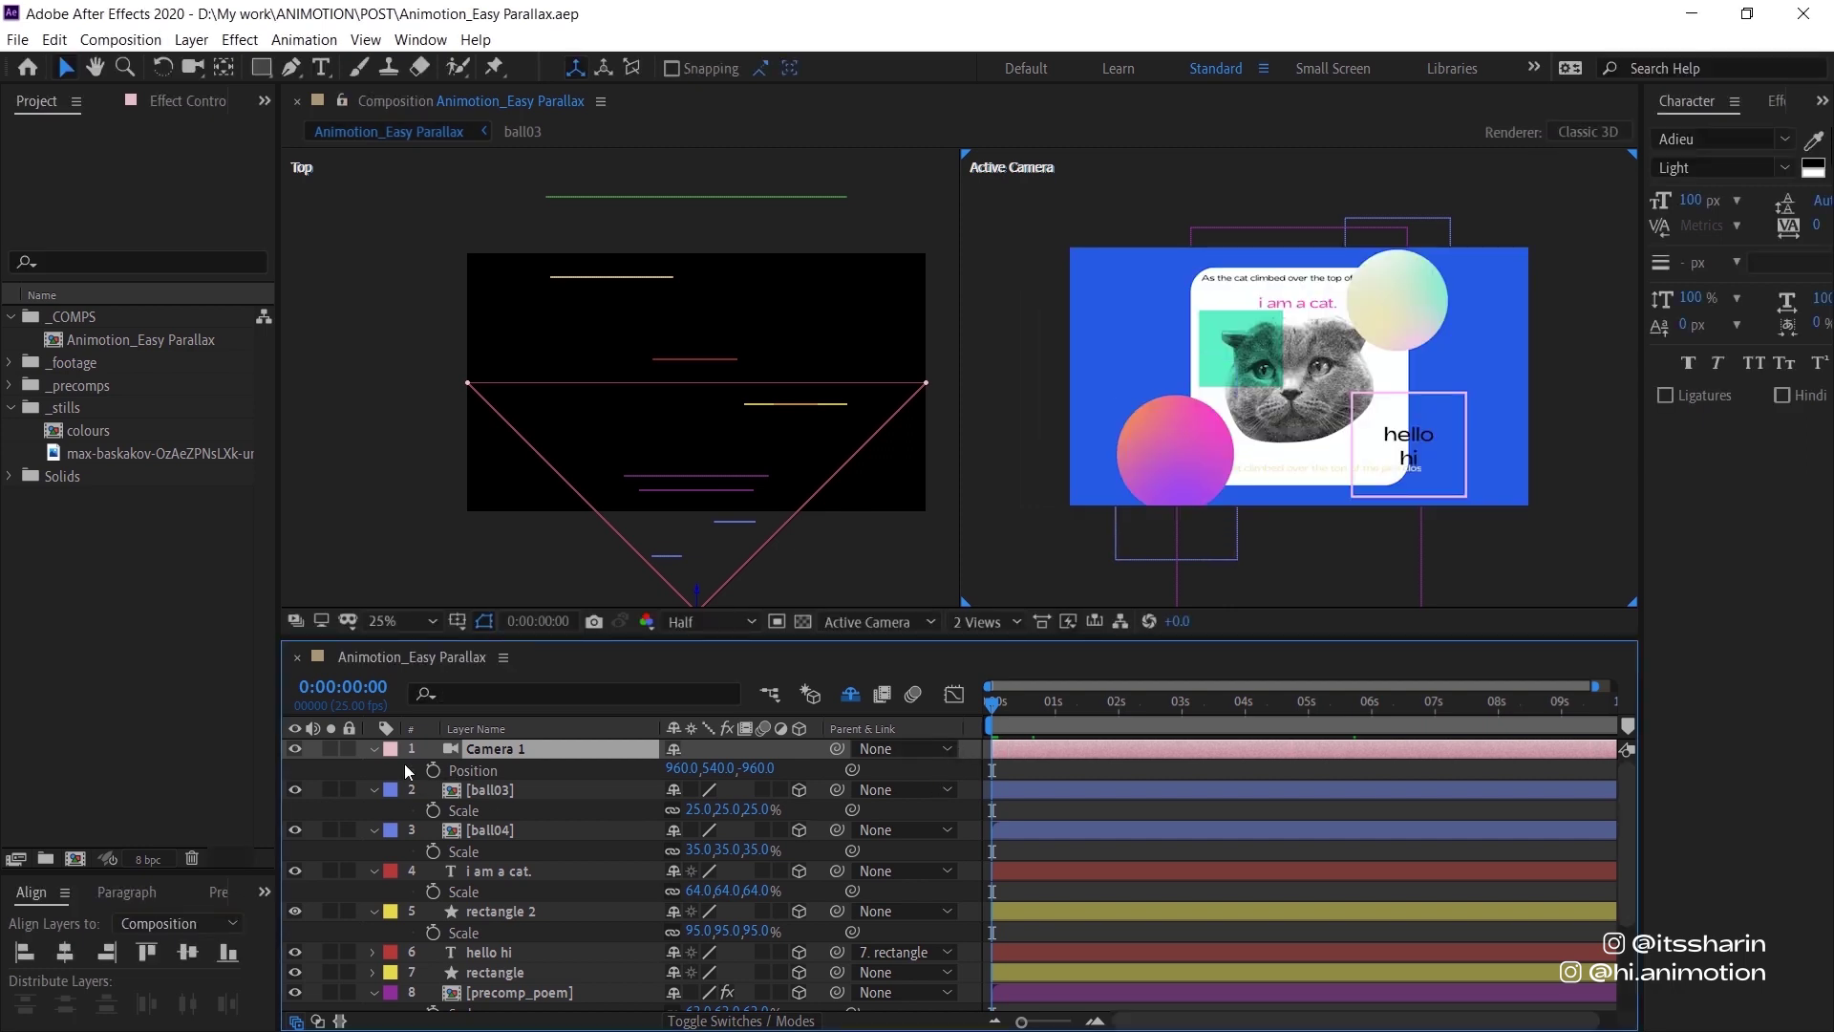
pyautogui.click(373, 751)
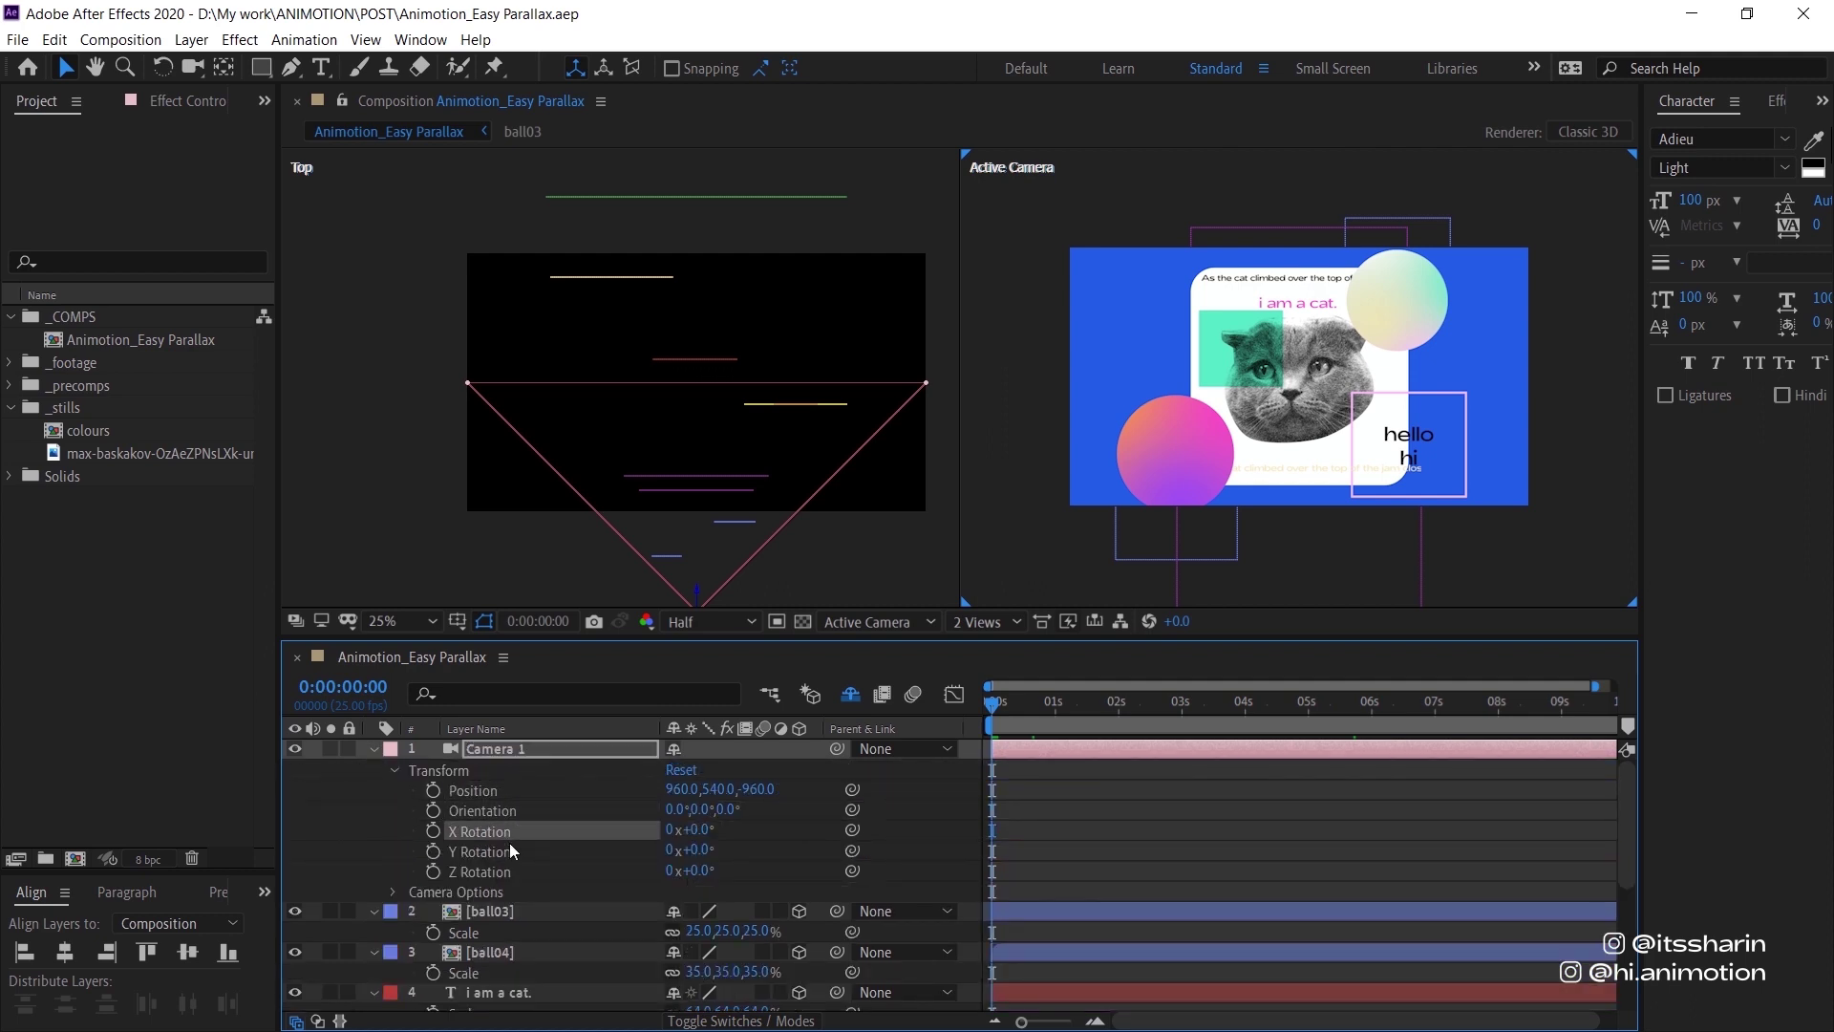
pyautogui.click(505, 870)
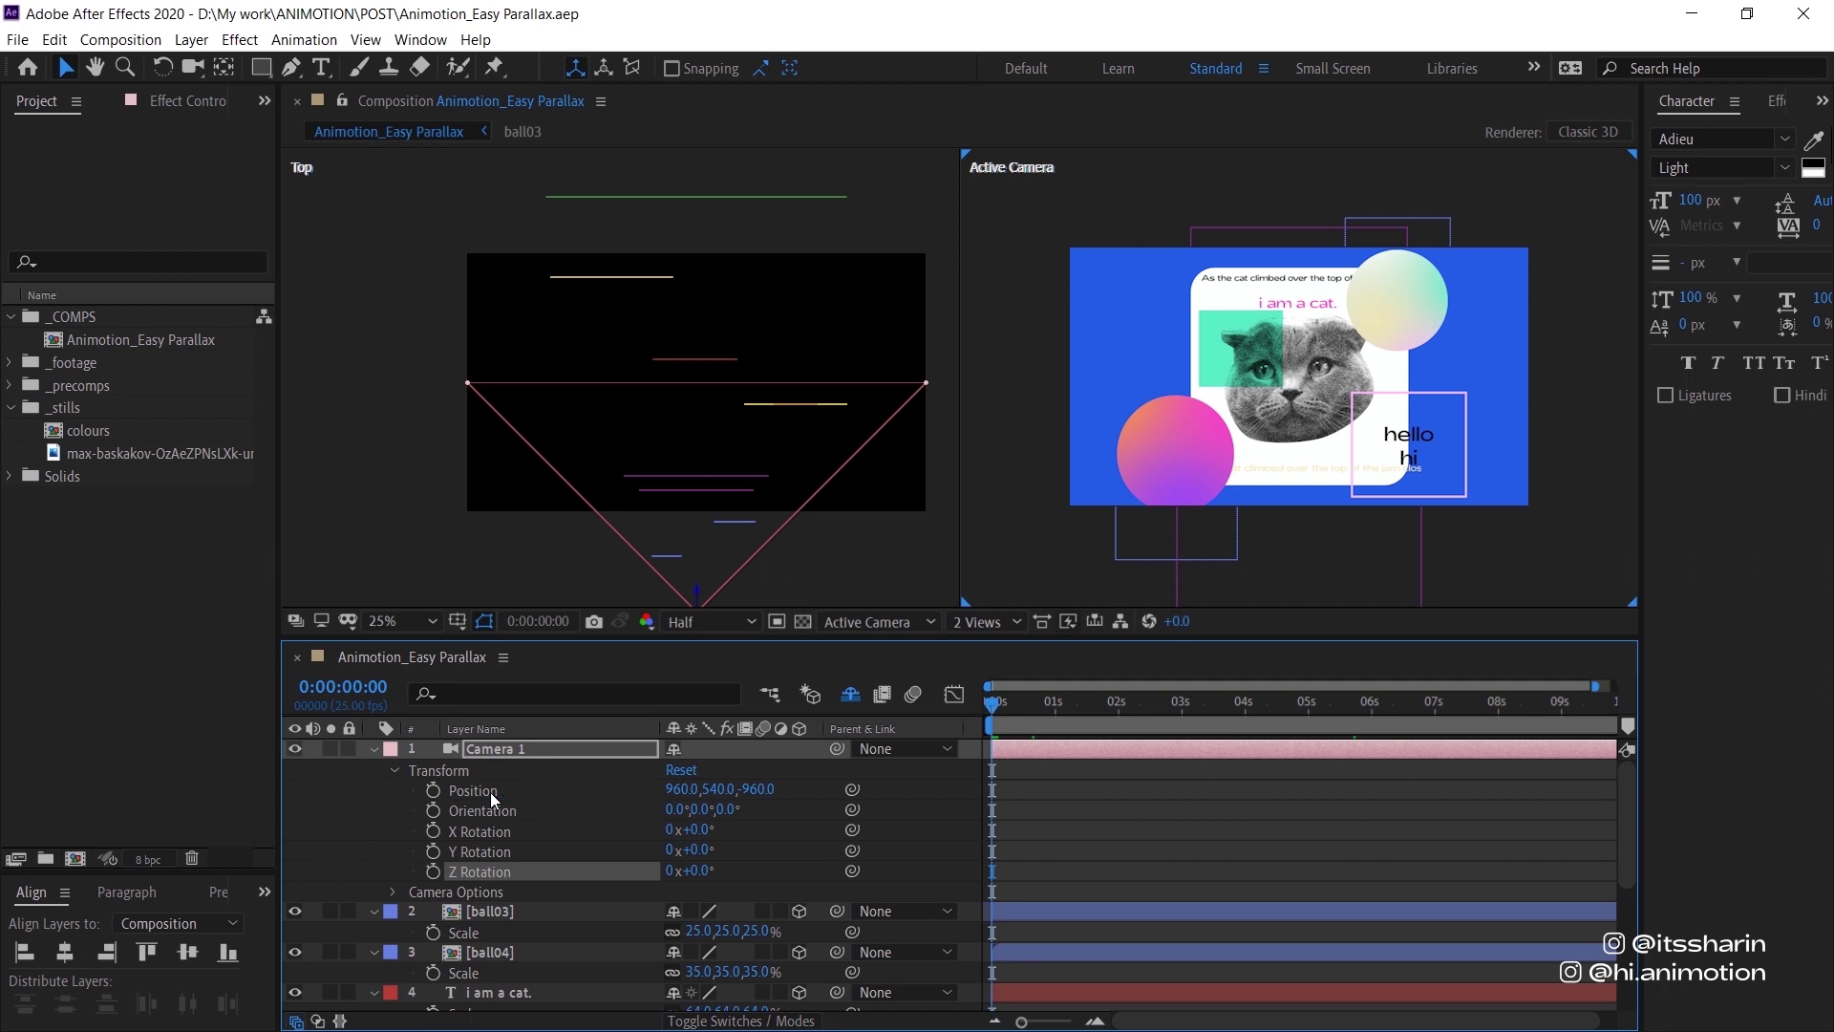
# Set Camera 1 to Orient Towards Point of Interest, with Point of Interest at 960, 540, 0.
pyautogui.hotkey('ctrl', 'alt', 'o')
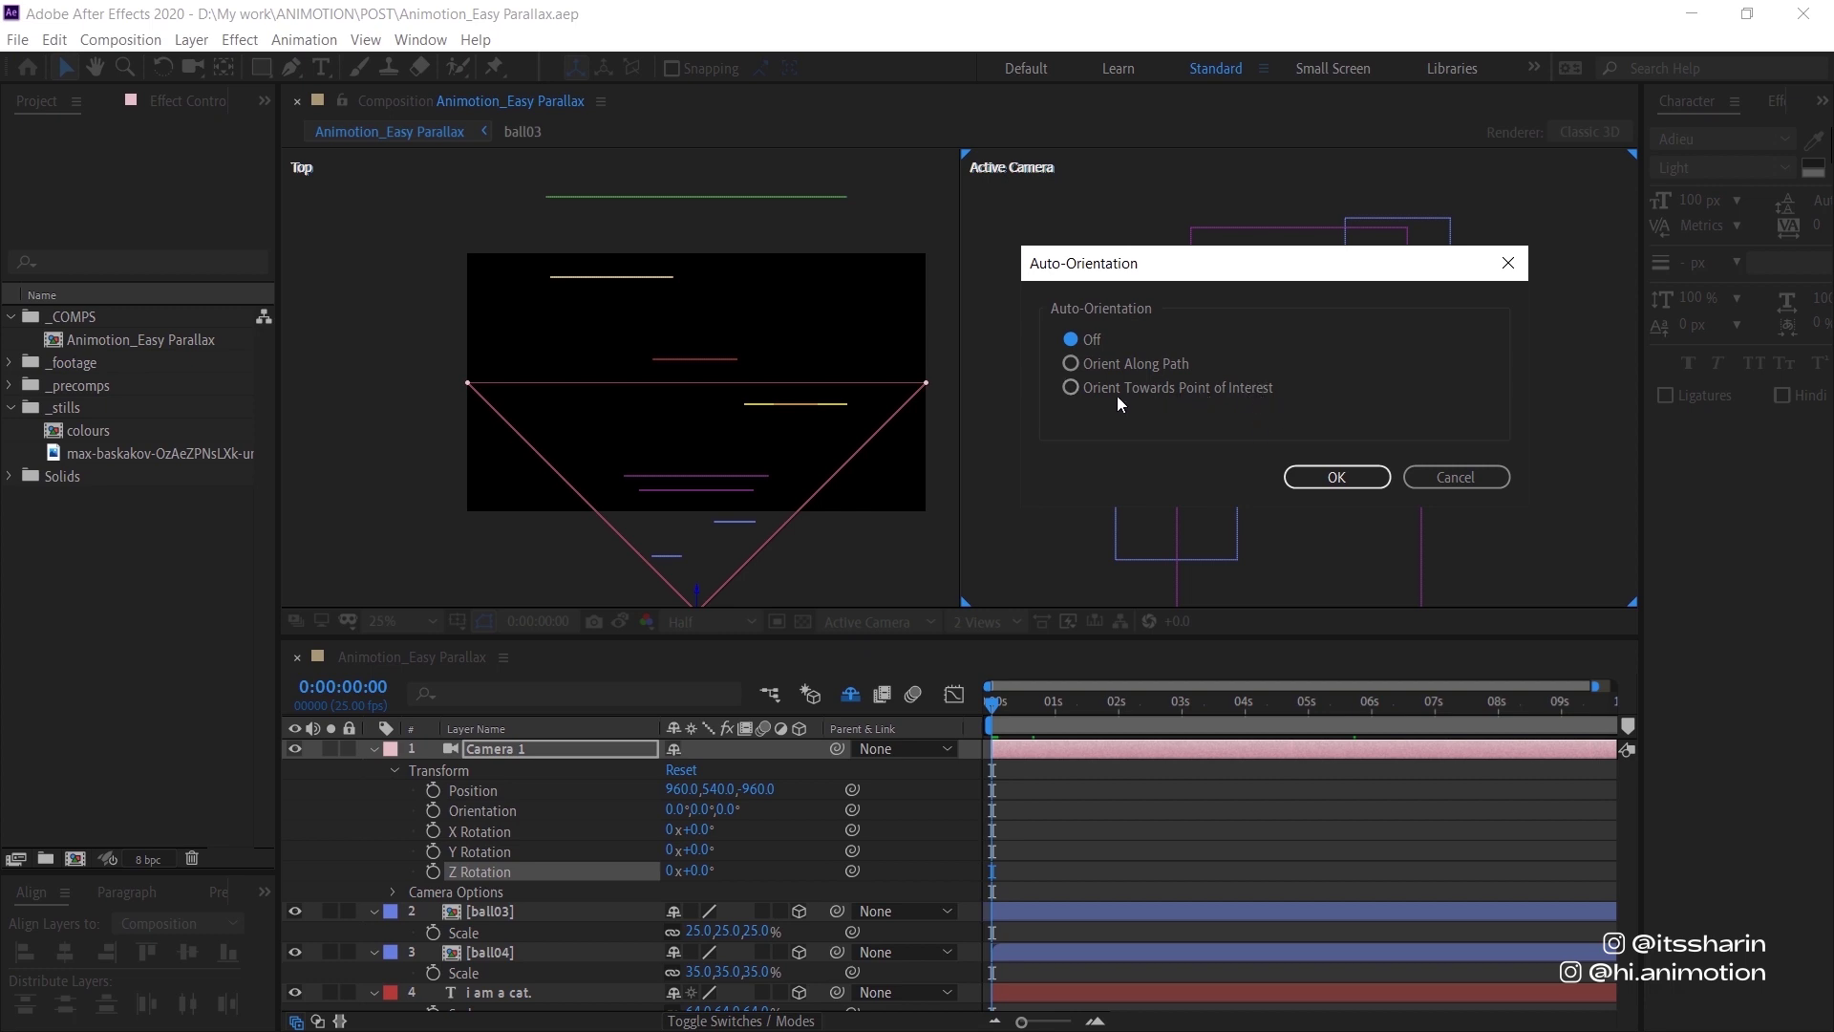
pyautogui.click(1242, 386)
pyautogui.click(1338, 479)
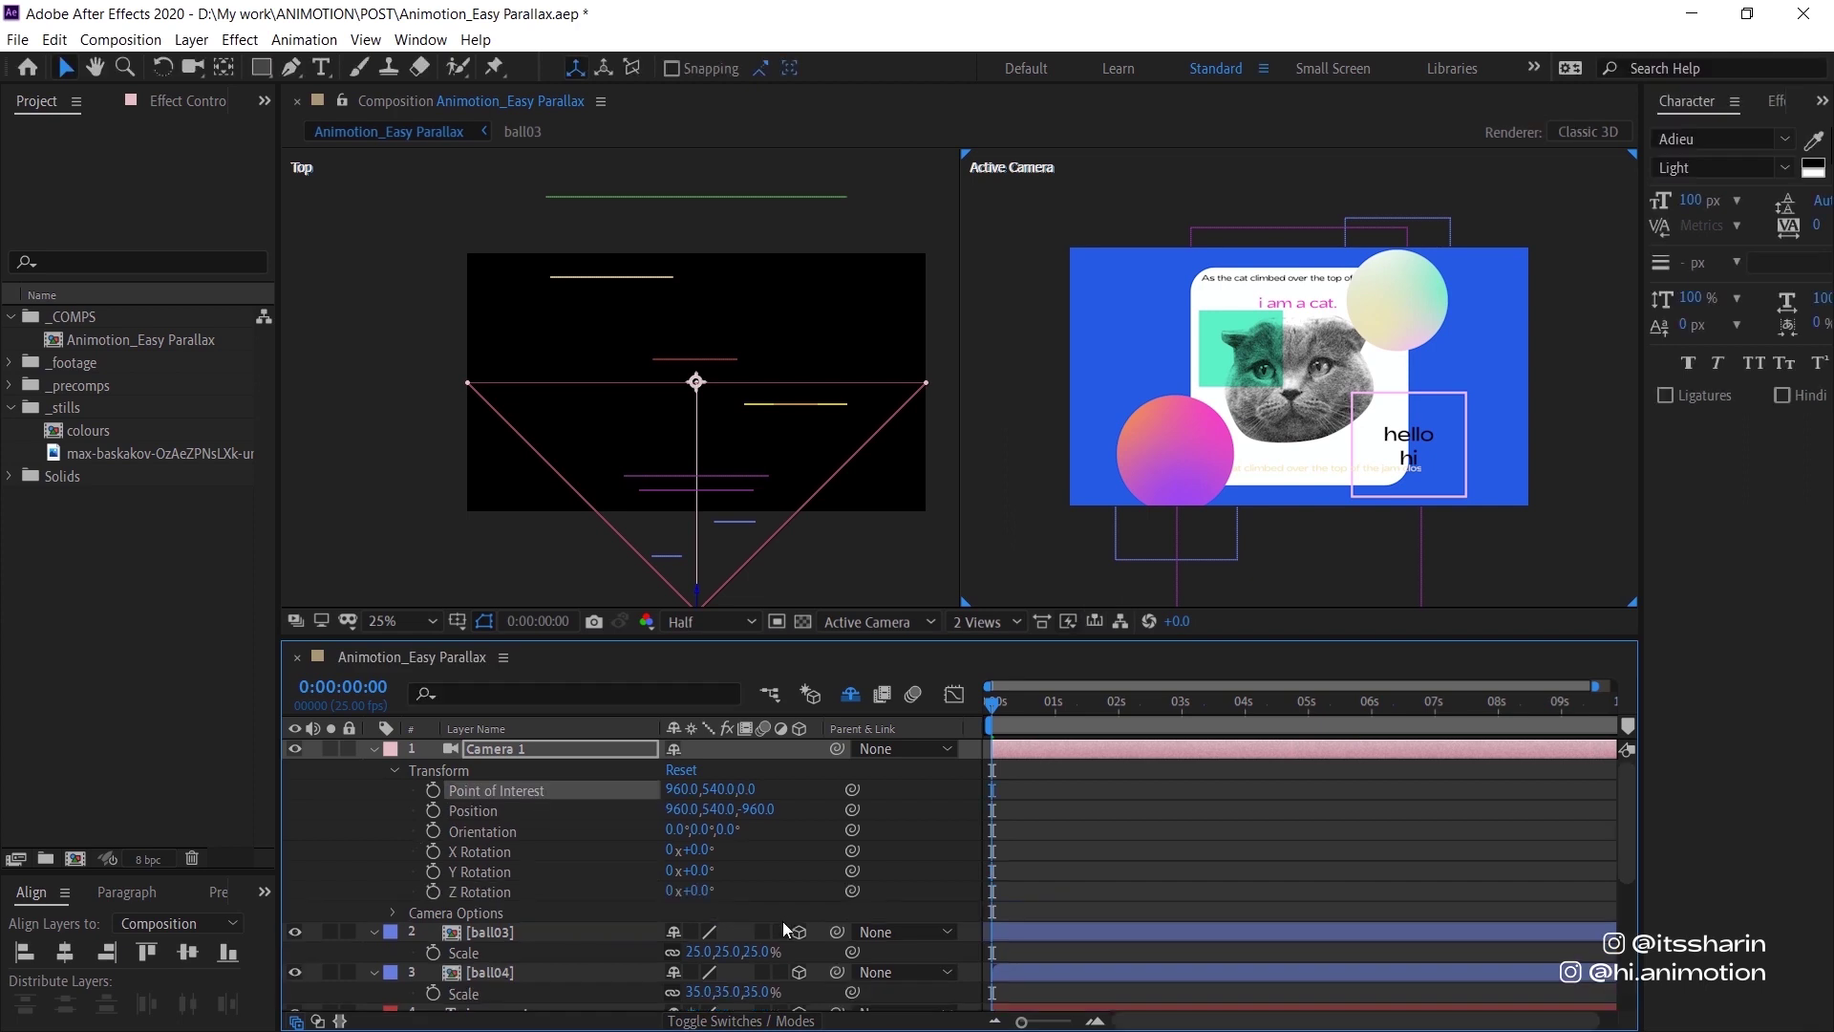
pyautogui.click(1035, 769)
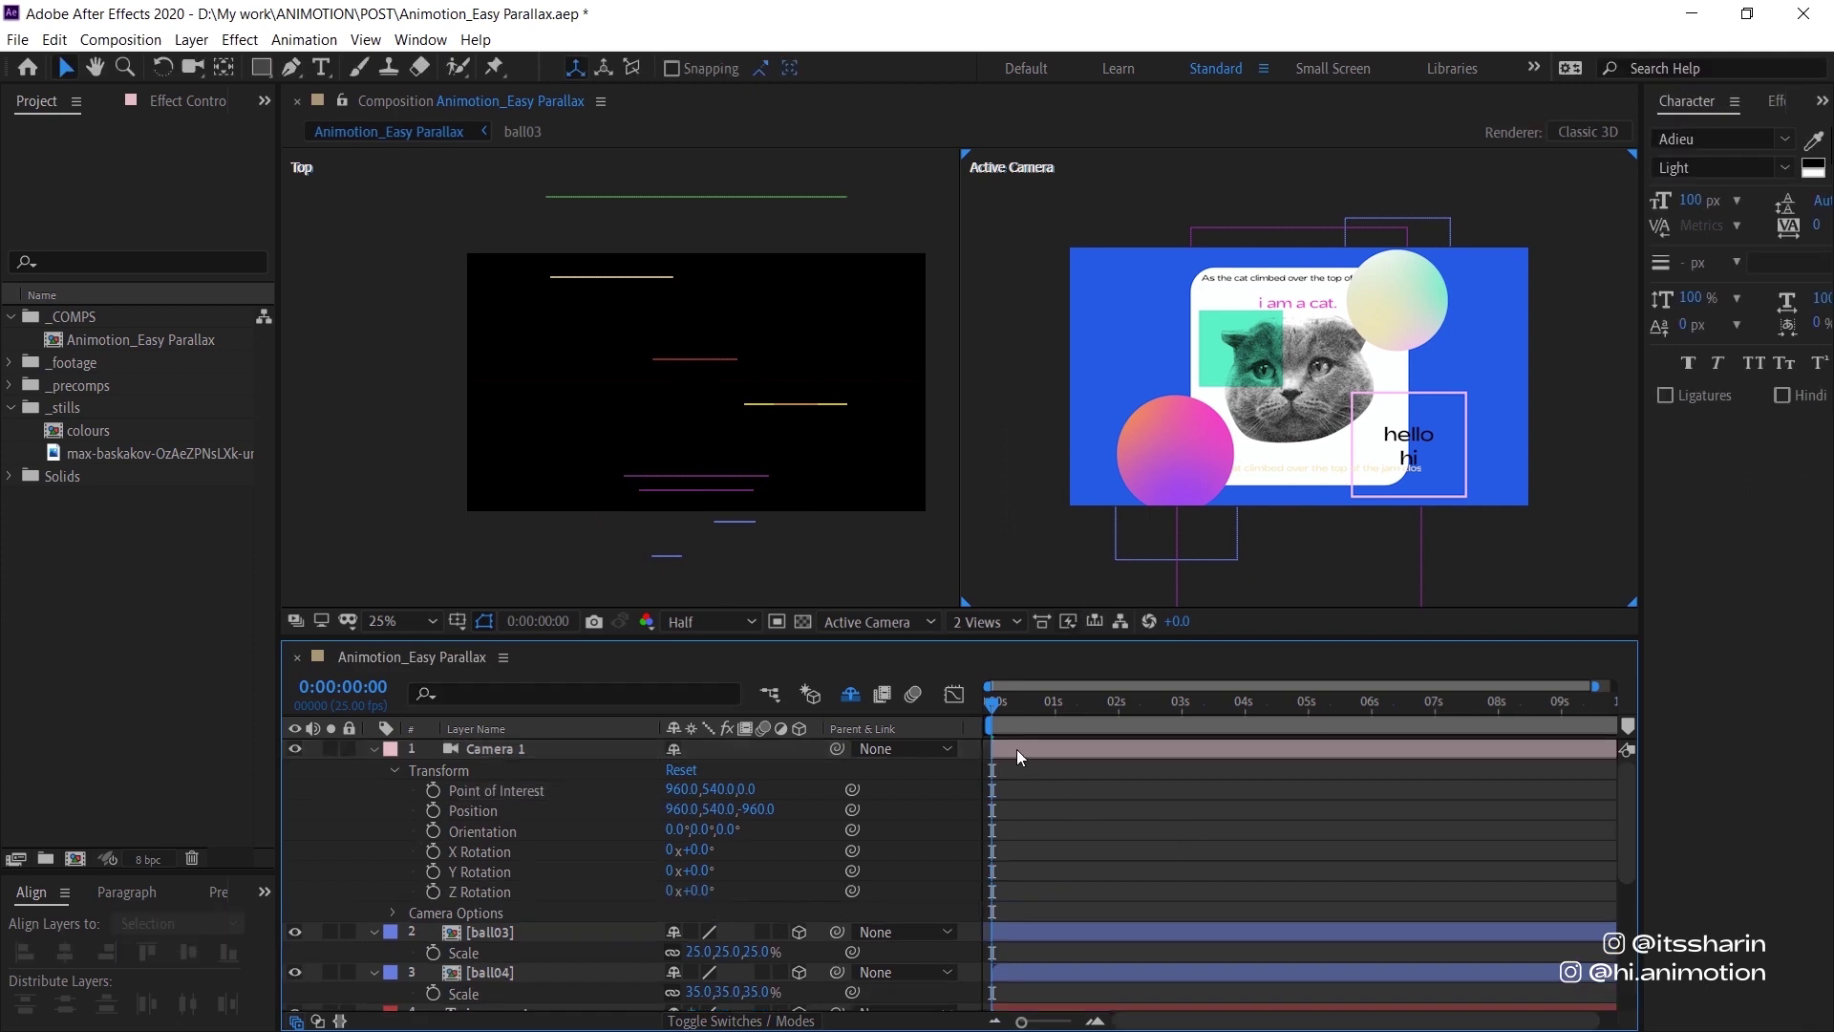
pyautogui.click(1017, 749)
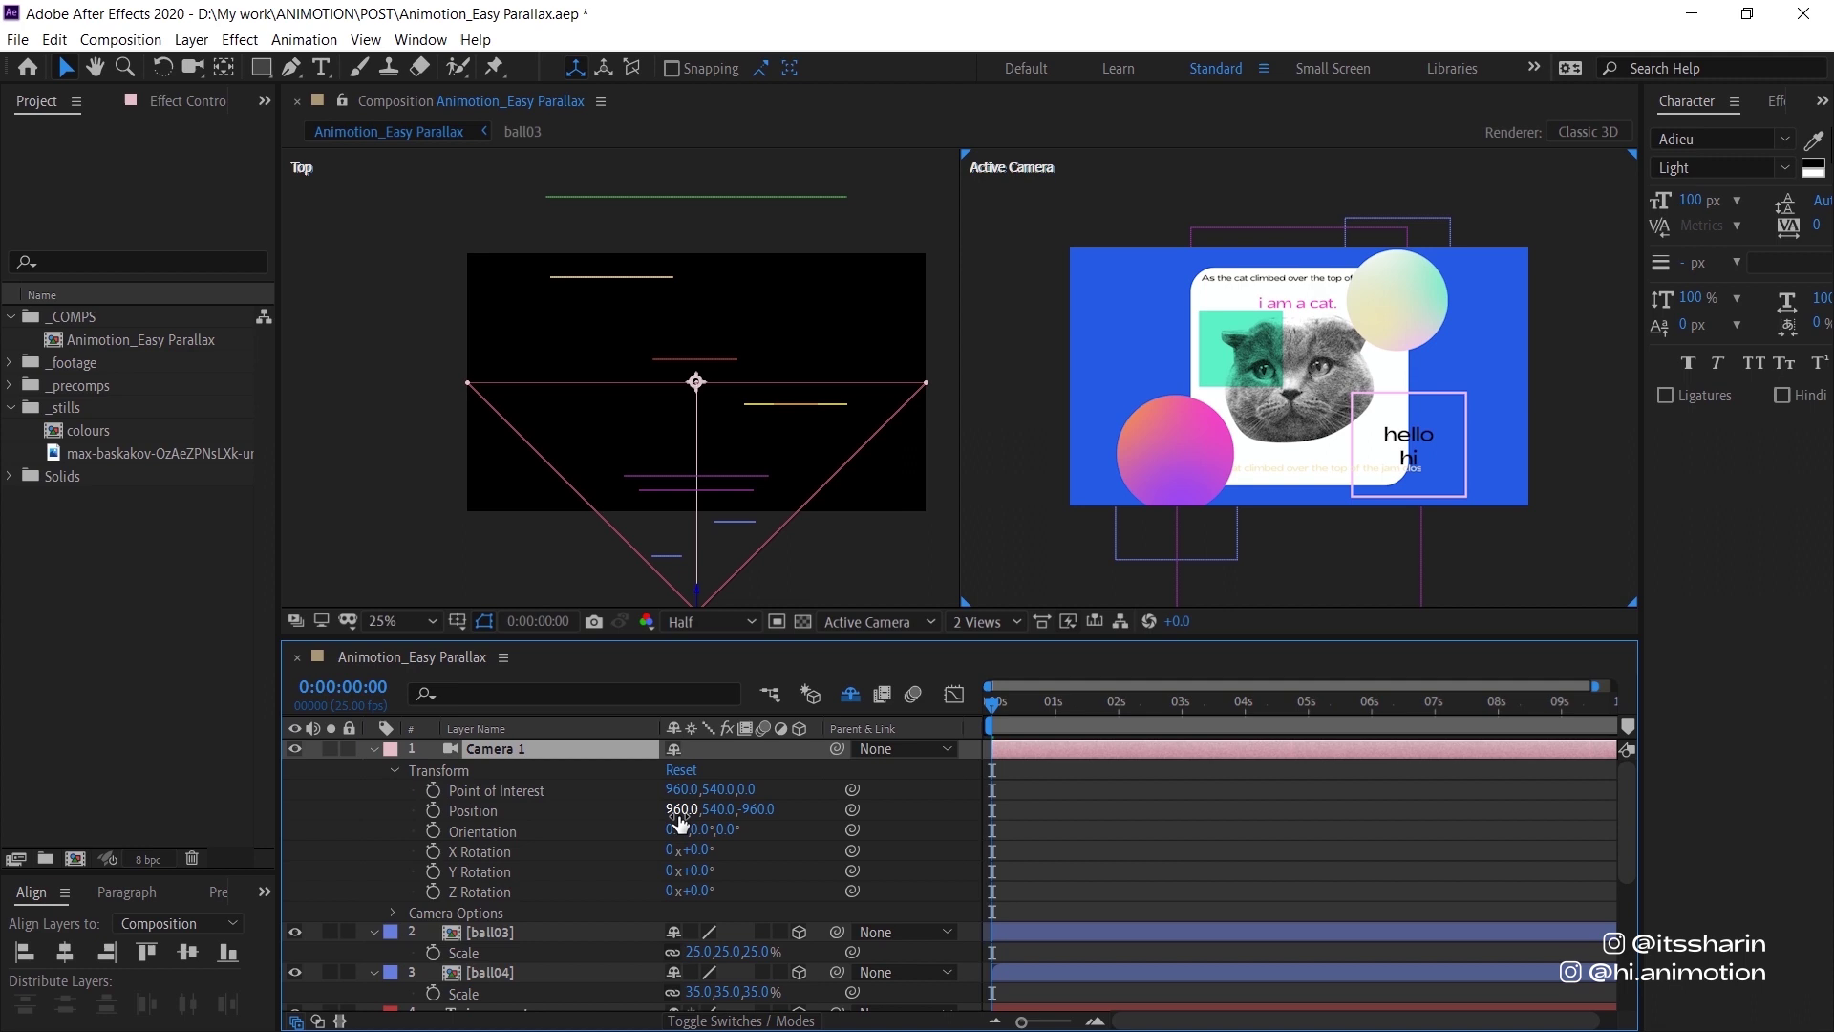
# Slide Camera 1 sideways along X, to 972 and then 1033, to test parallax.
pyautogui.moveTo(688, 813)
pyautogui.mouseDown()
pyautogui.moveTo(707, 809)
pyautogui.moveTo(683, 810)
pyautogui.mouseUp()
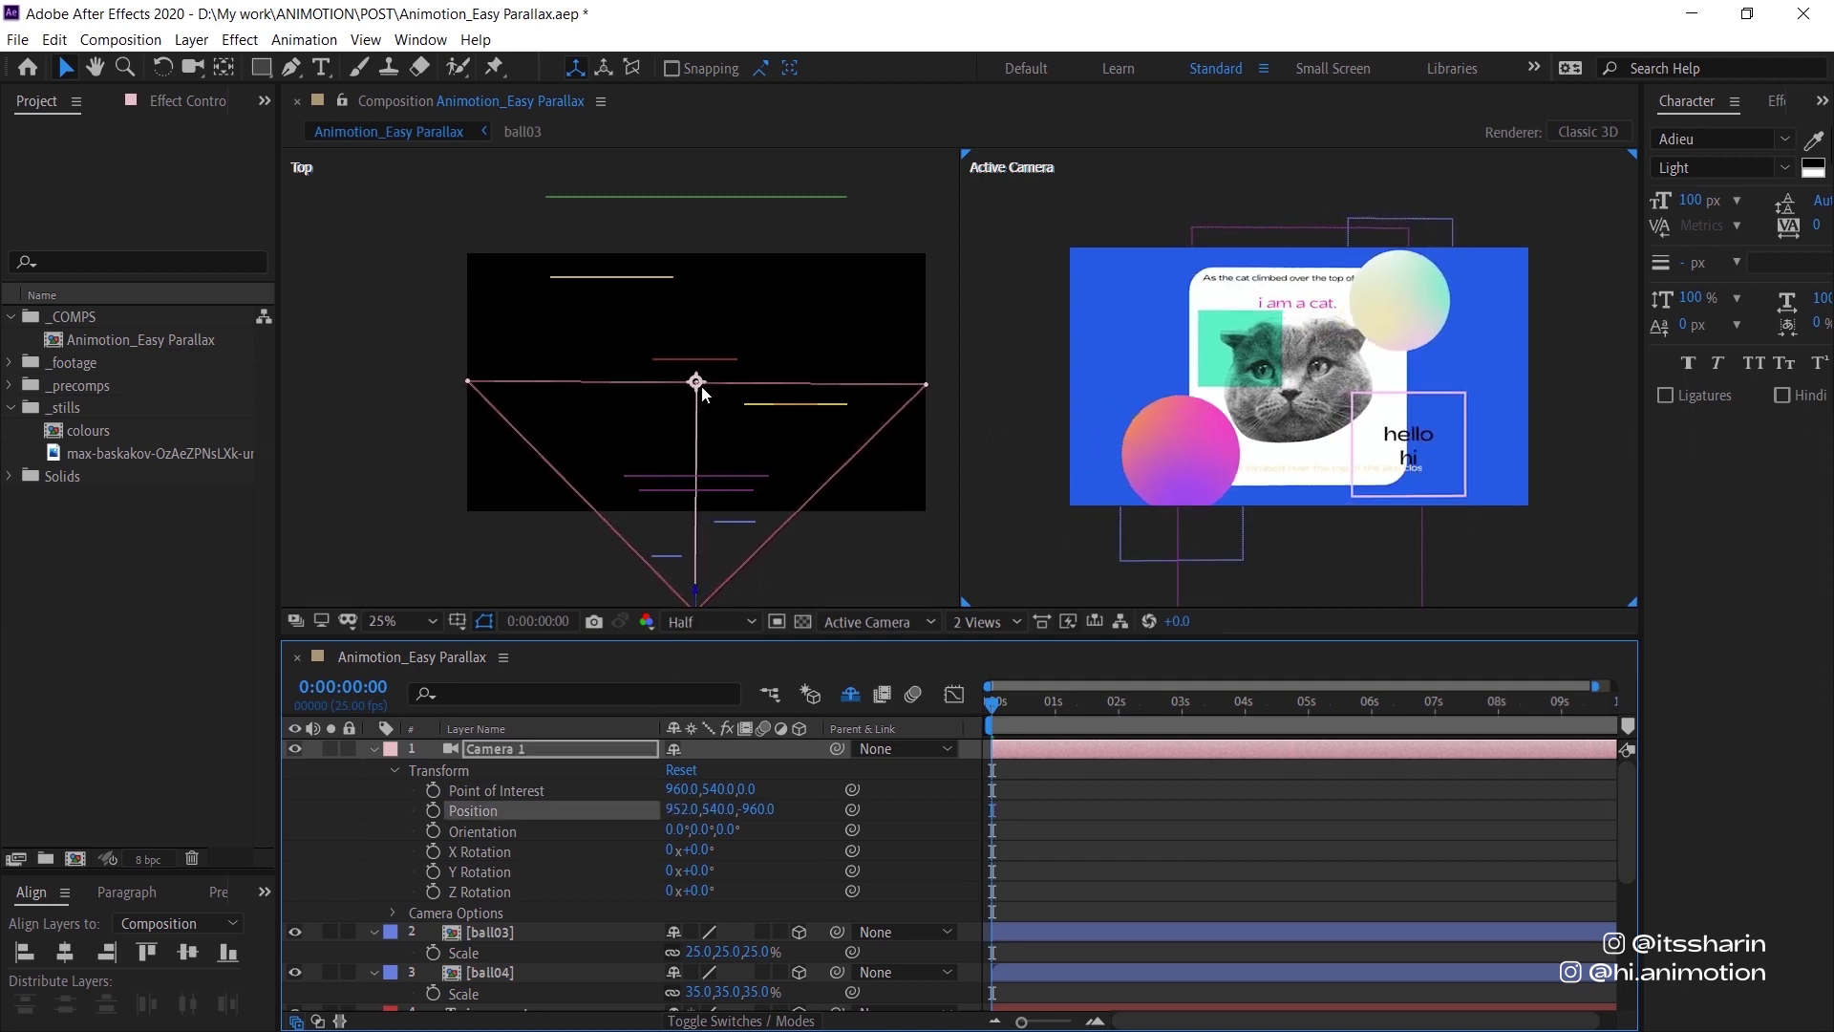
pyautogui.scroll(3, 707, 401)
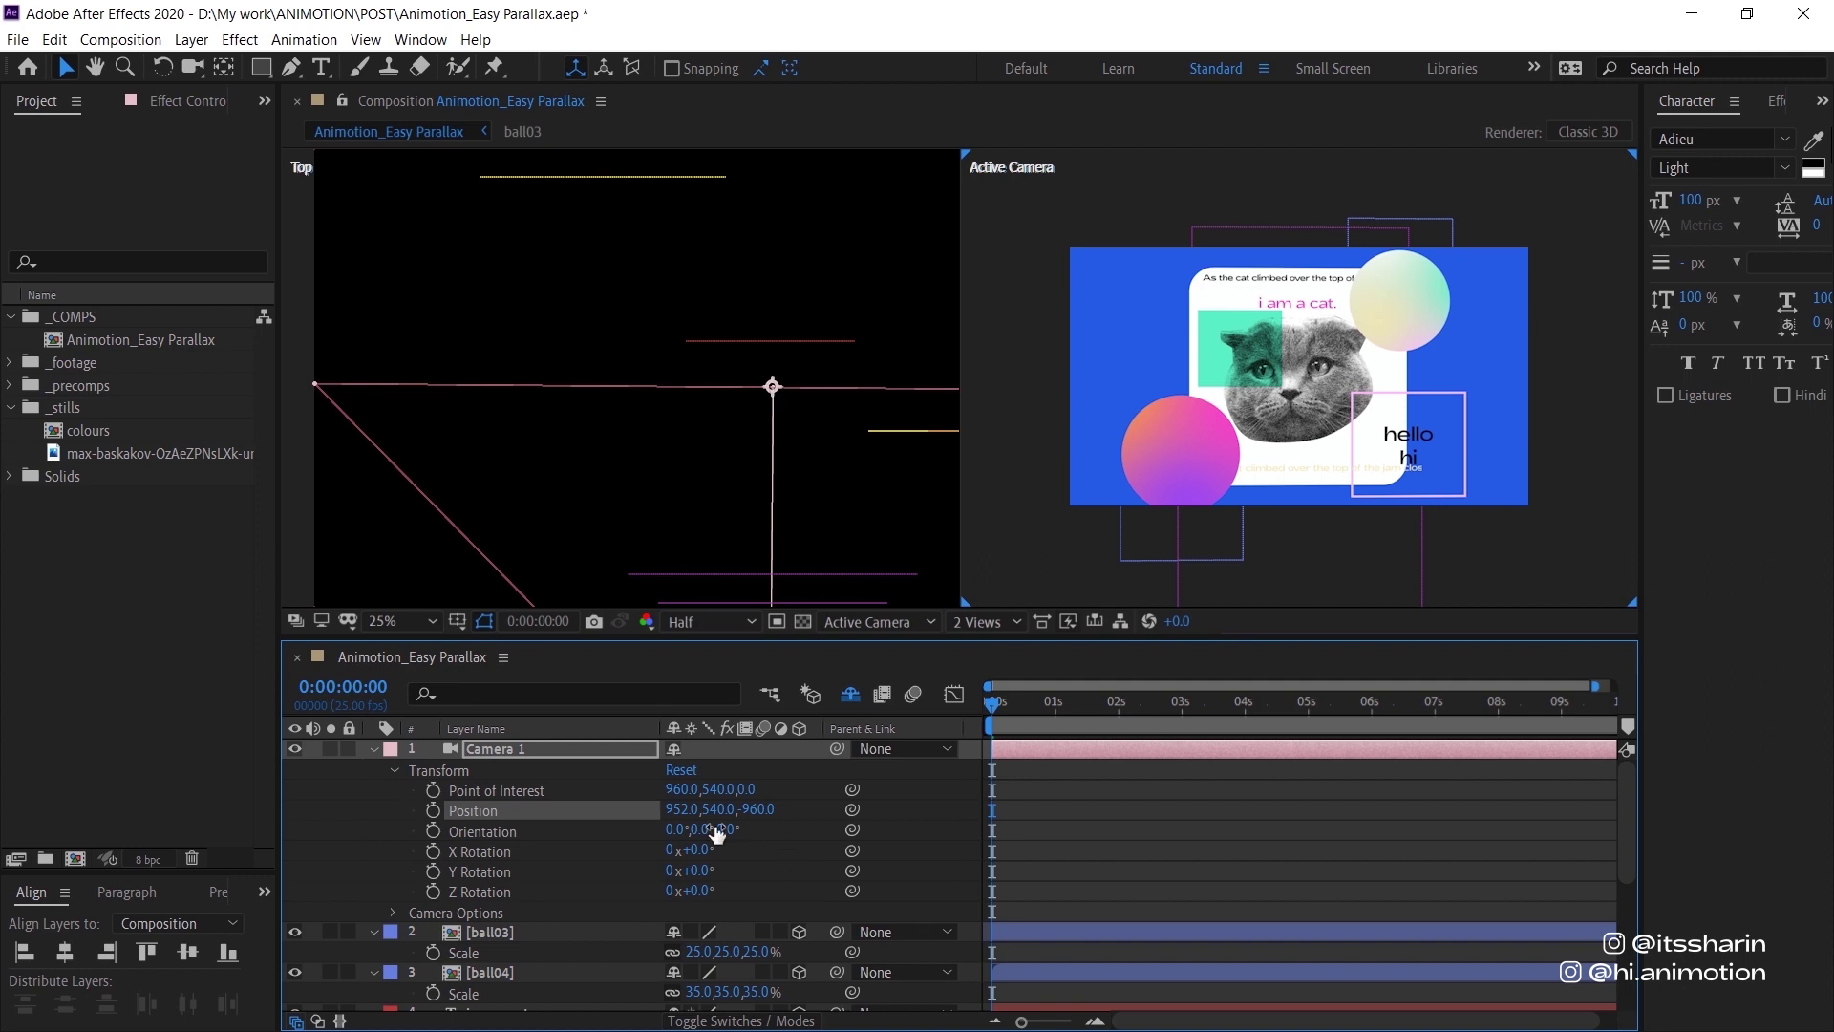
pyautogui.scroll(-3, 765, 485)
pyautogui.scroll(-2, 752, 509)
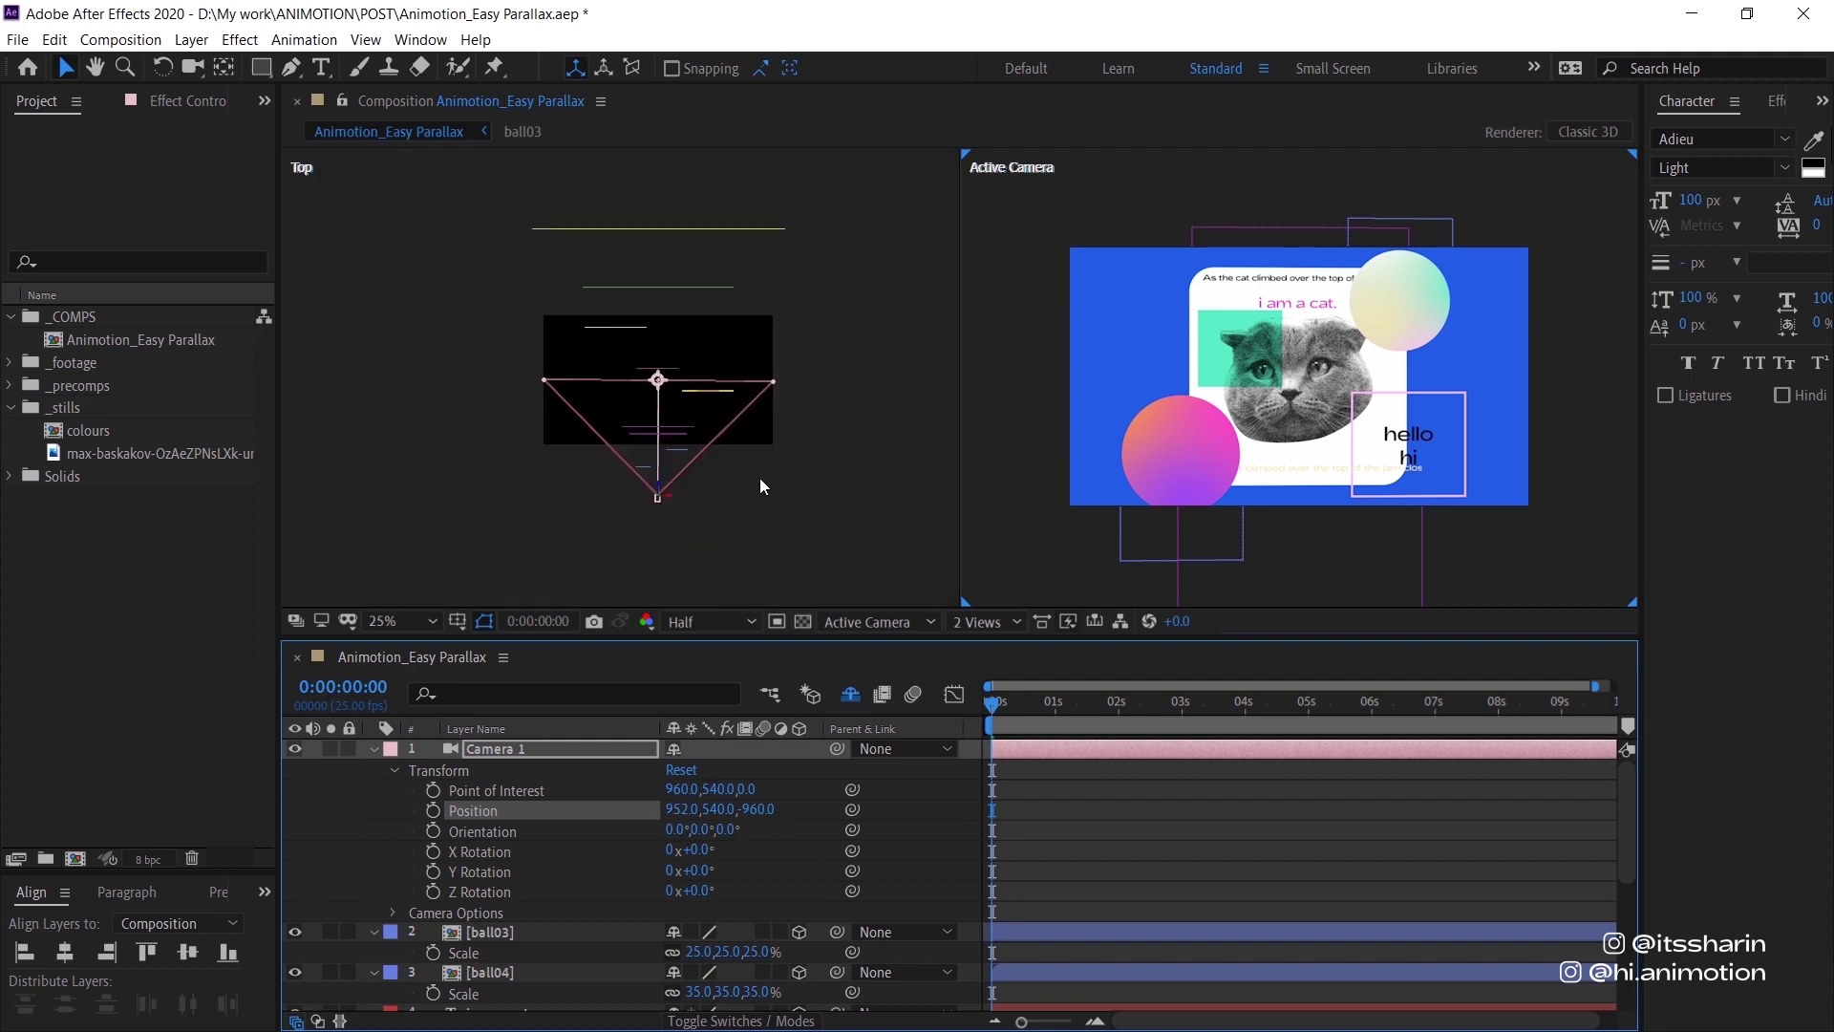
pyautogui.moveTo(762, 482)
pyautogui.mouseDown()
pyautogui.moveTo(758, 389)
pyautogui.moveTo(742, 465)
pyautogui.mouseUp()
pyautogui.scroll(1, 758, 420)
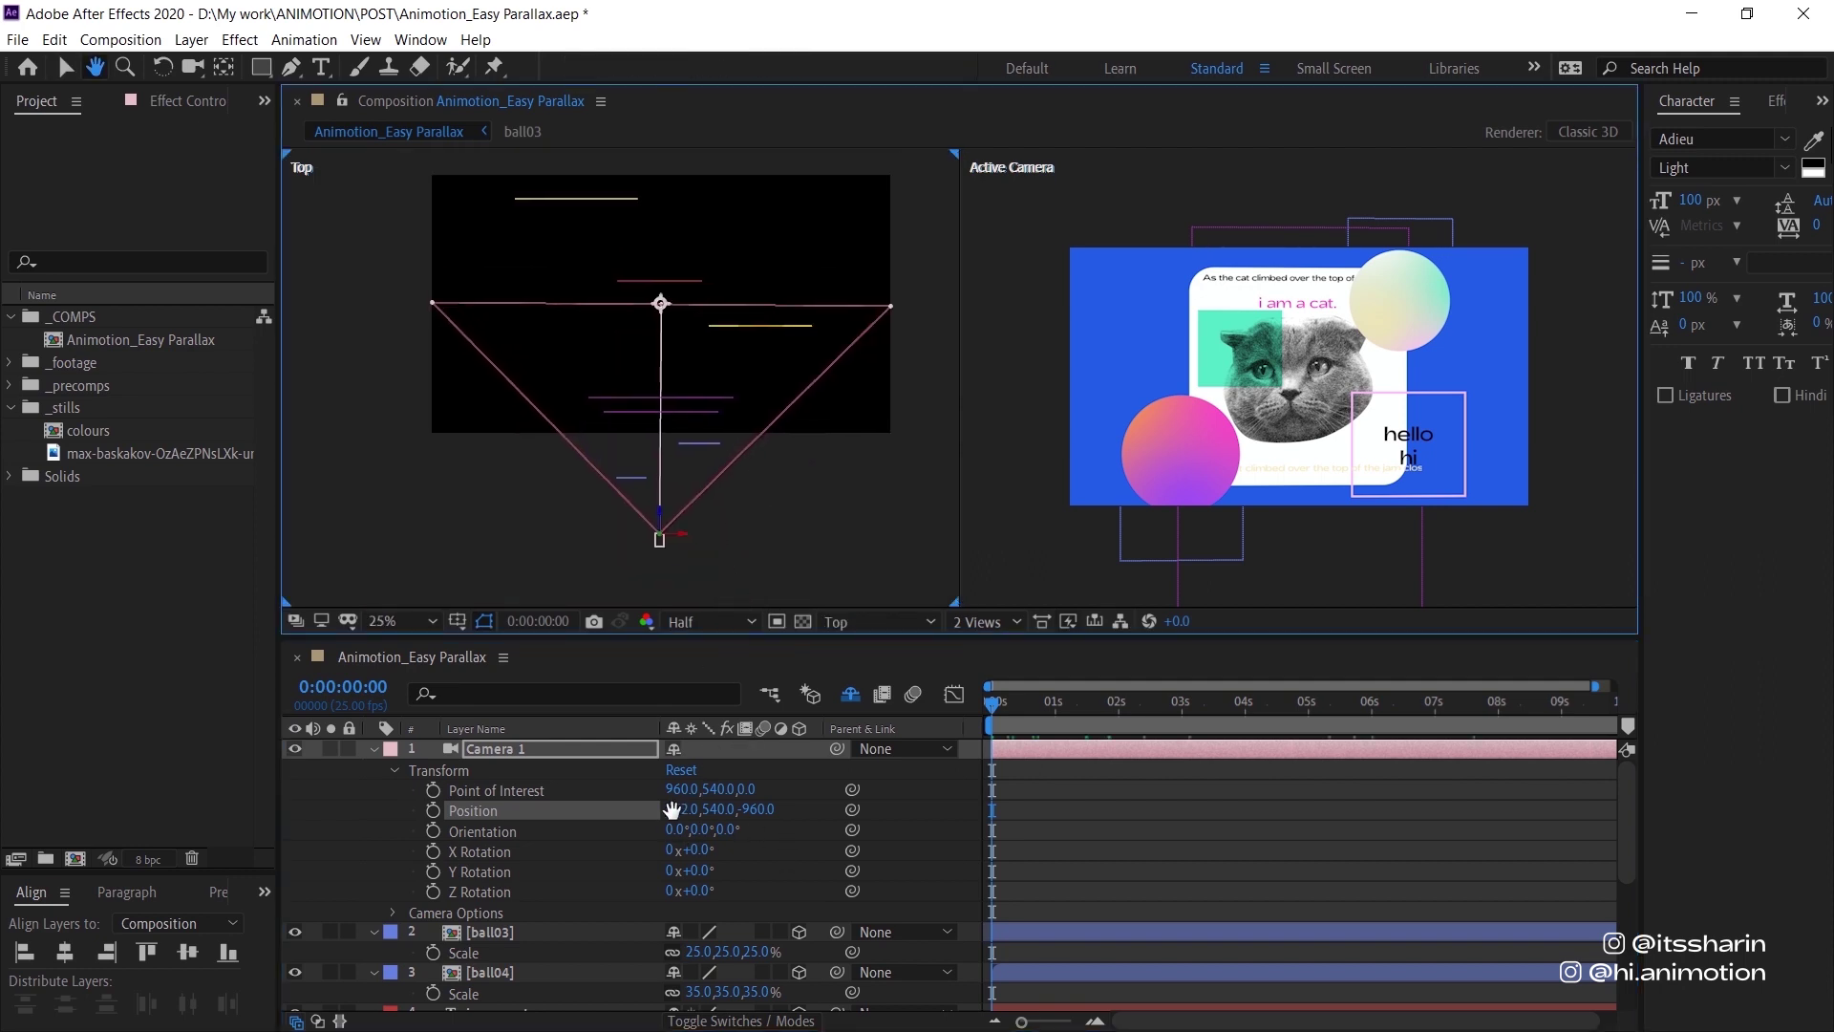
pyautogui.press('v')
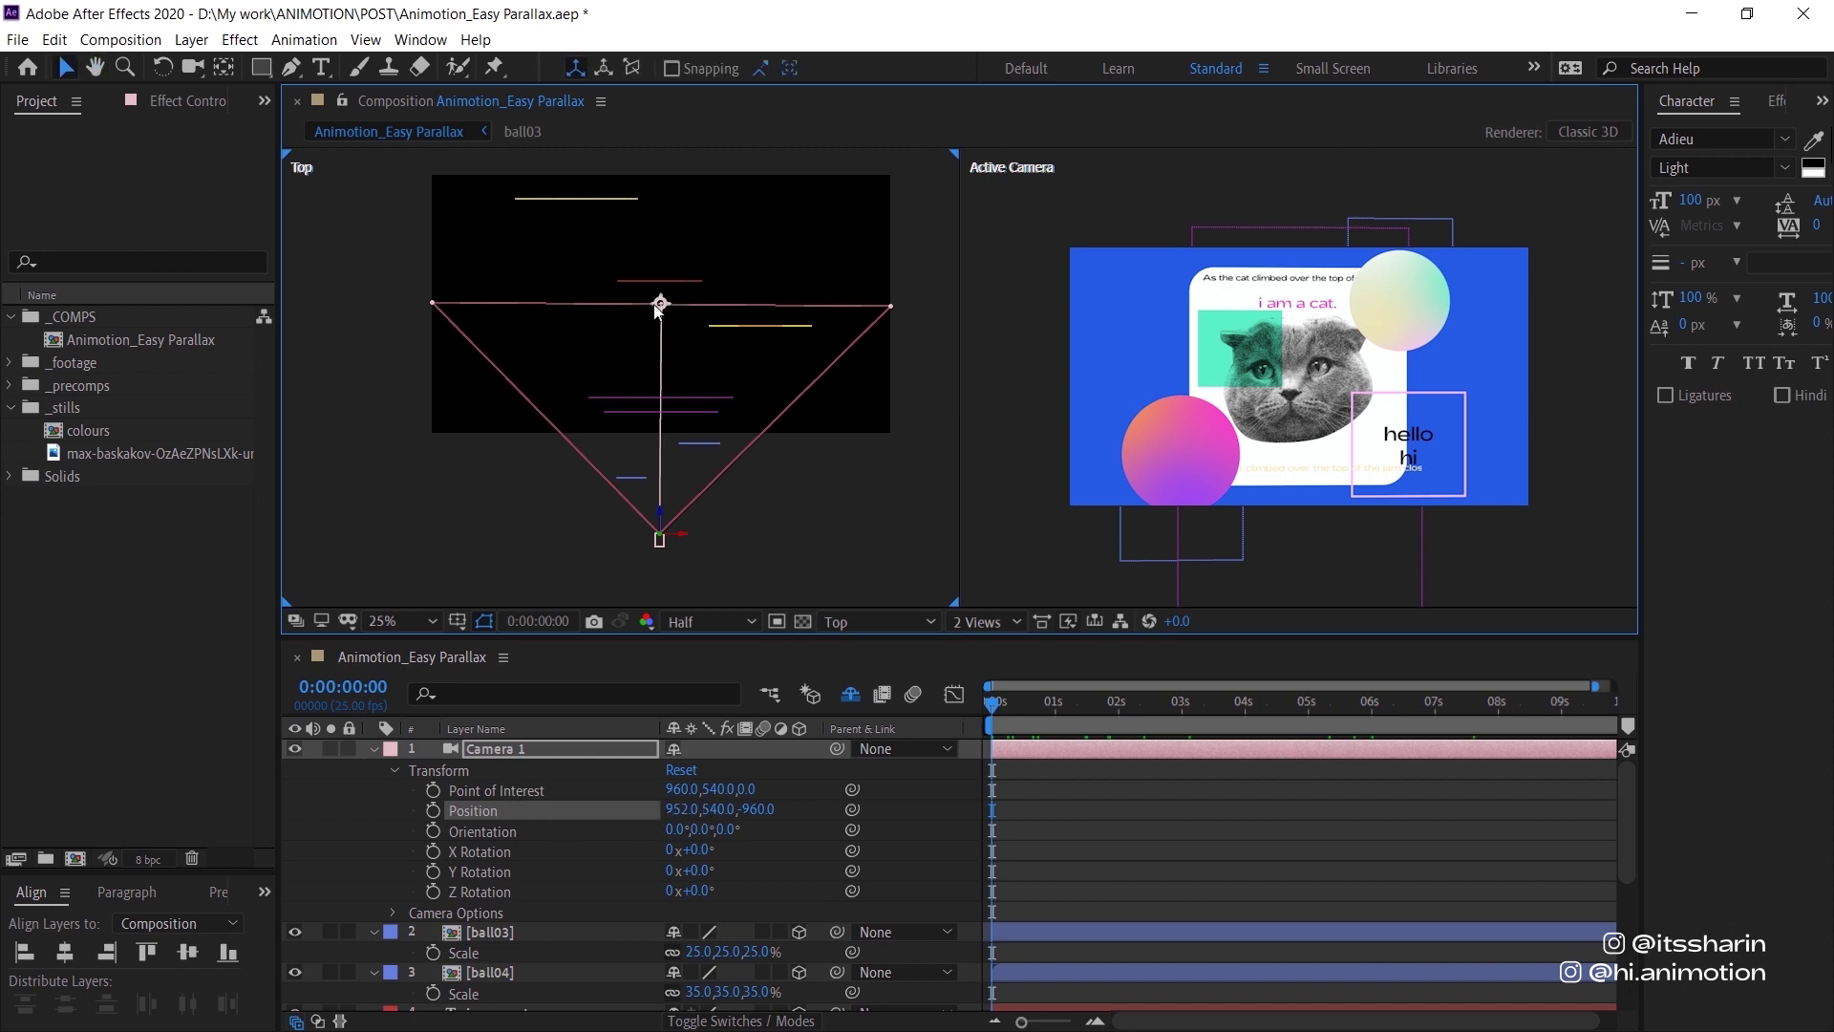
pyautogui.moveTo(682, 810); pyautogui.dragTo(707, 841)
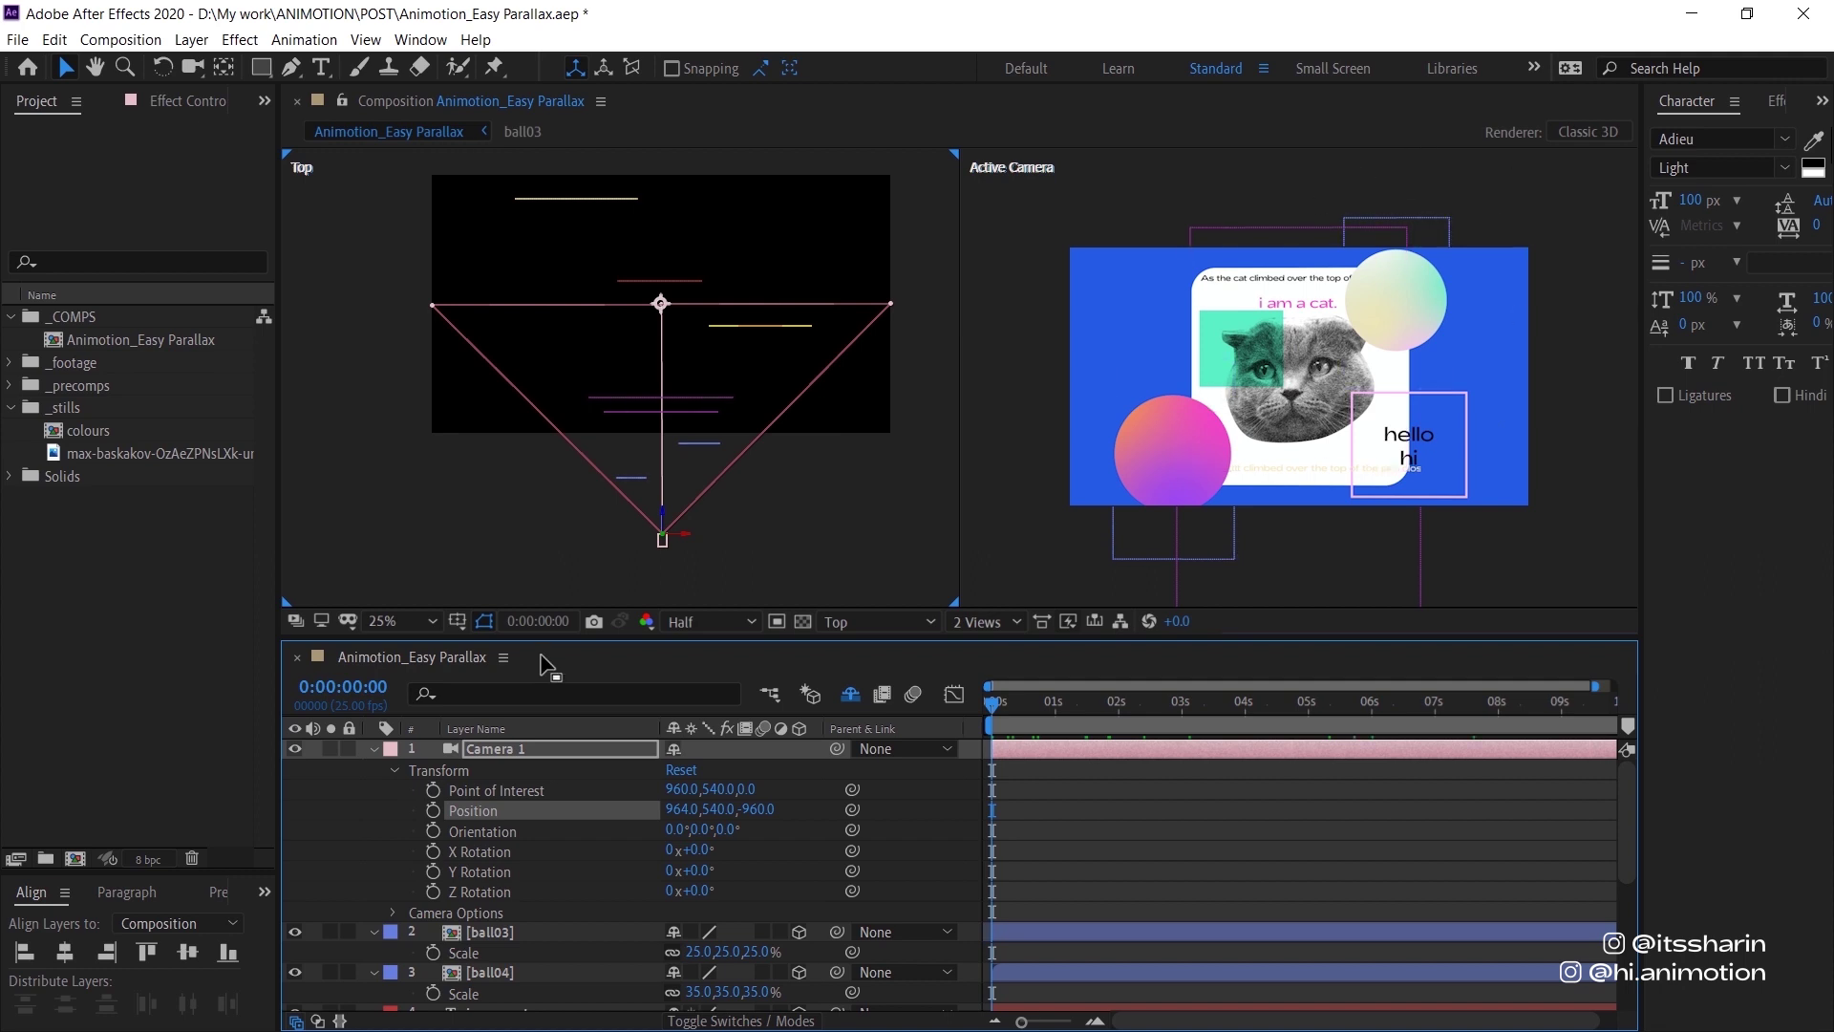
pyautogui.moveTo(682, 810)
pyautogui.mouseDown()
pyautogui.moveTo(753, 795)
pyautogui.moveTo(578, 853)
pyautogui.moveTo(651, 828)
pyautogui.mouseUp()
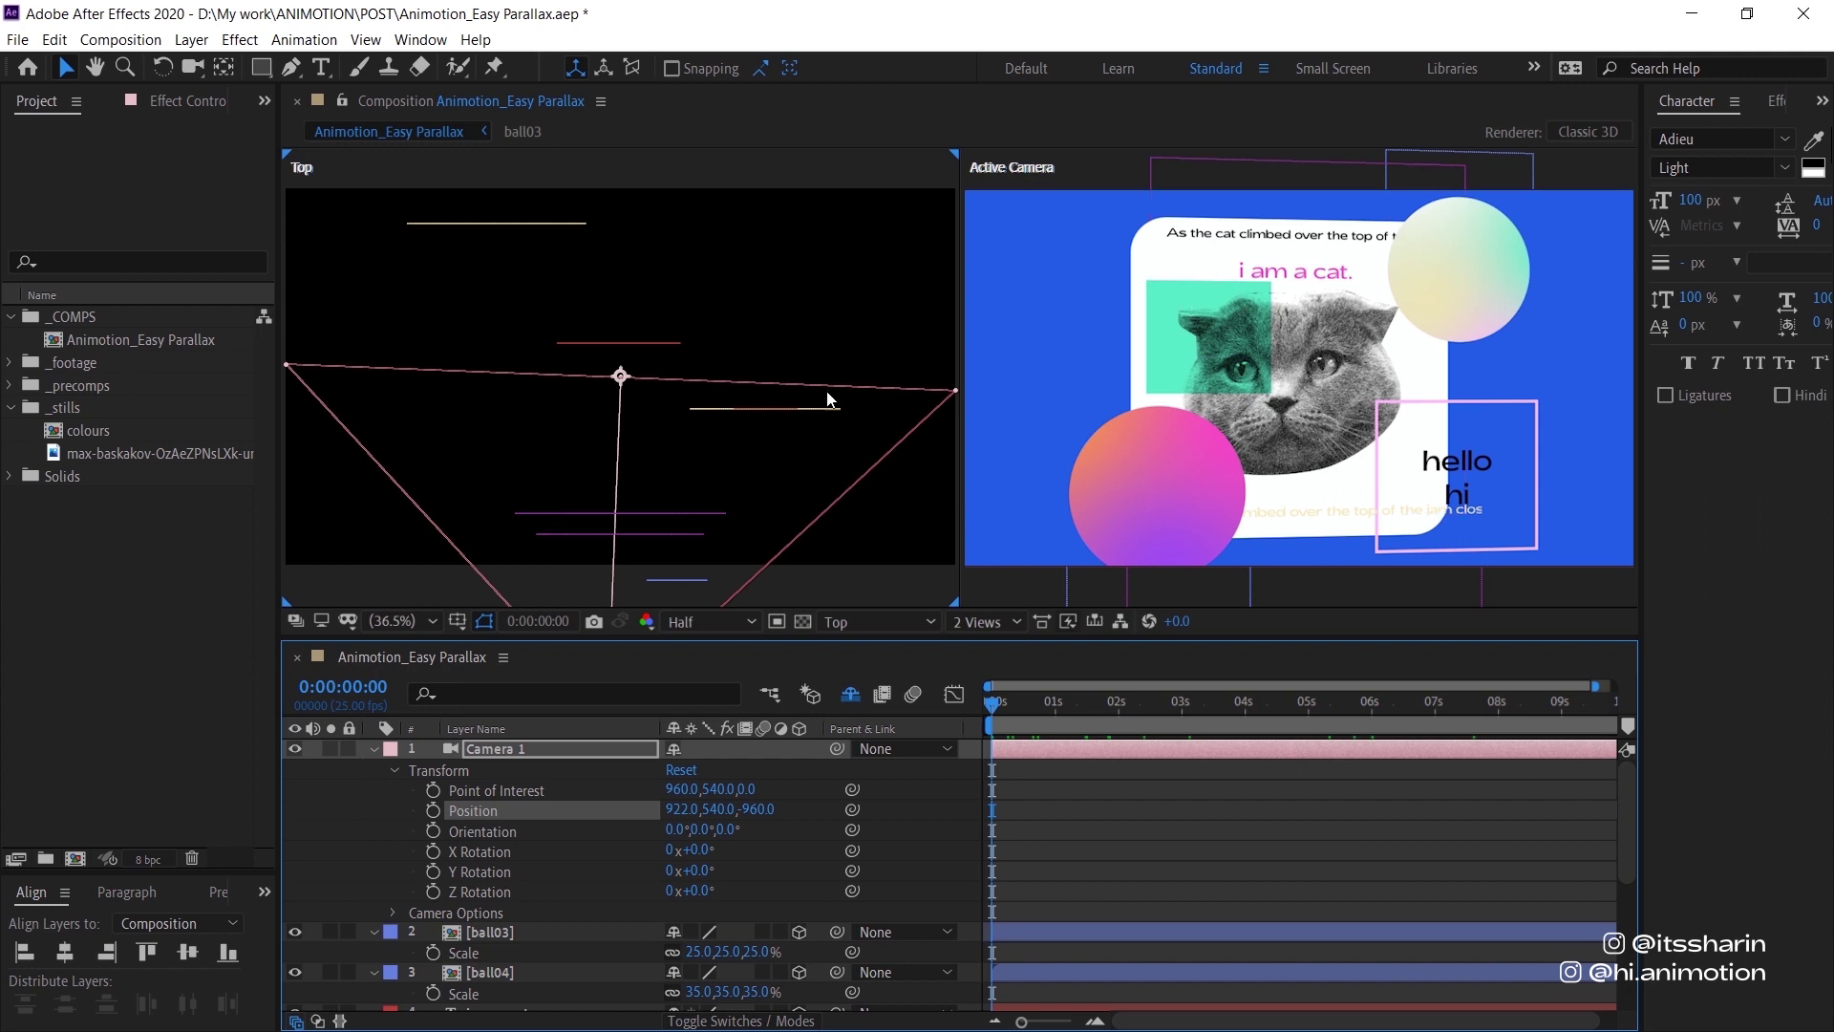
# Push the teal square back in depth and set Camera 1's X to 952 to check parallax.
pyautogui.scroll(-3, 561, 353)
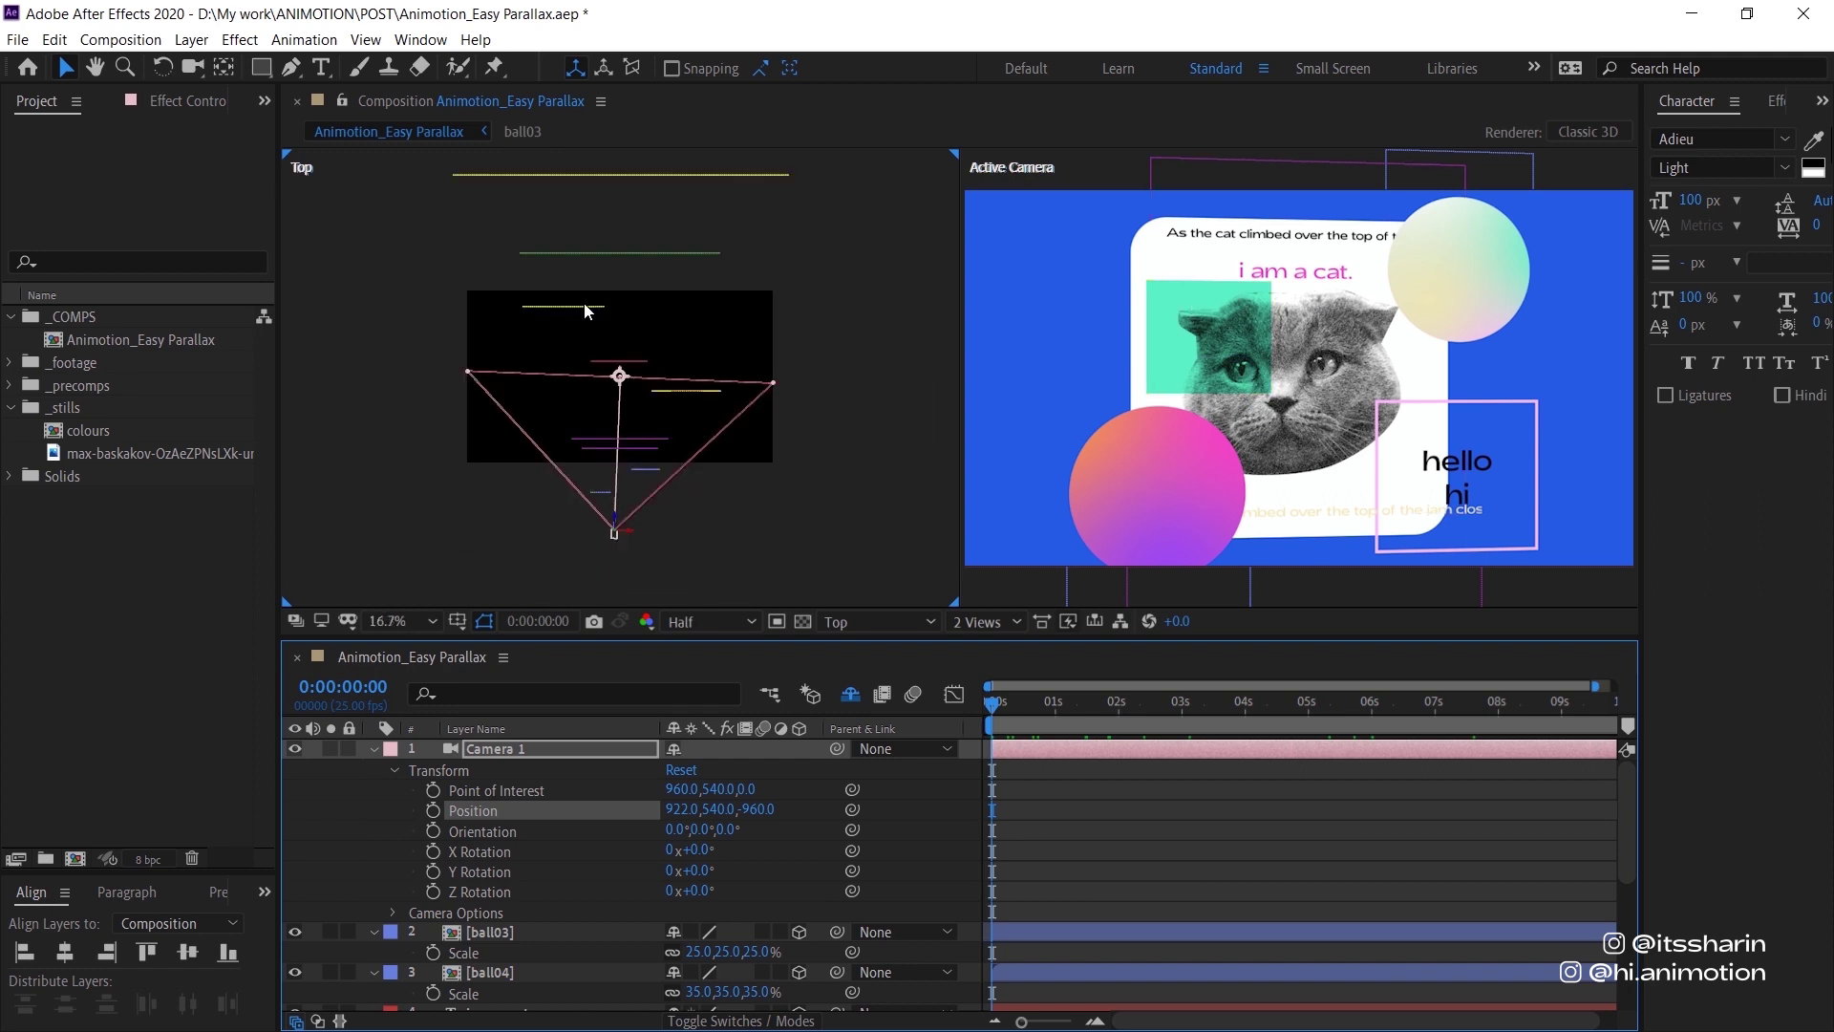
pyautogui.click(582, 306)
pyautogui.moveTo(564, 327); pyautogui.dragTo(564, 393)
pyautogui.scroll(-4, 698, 850)
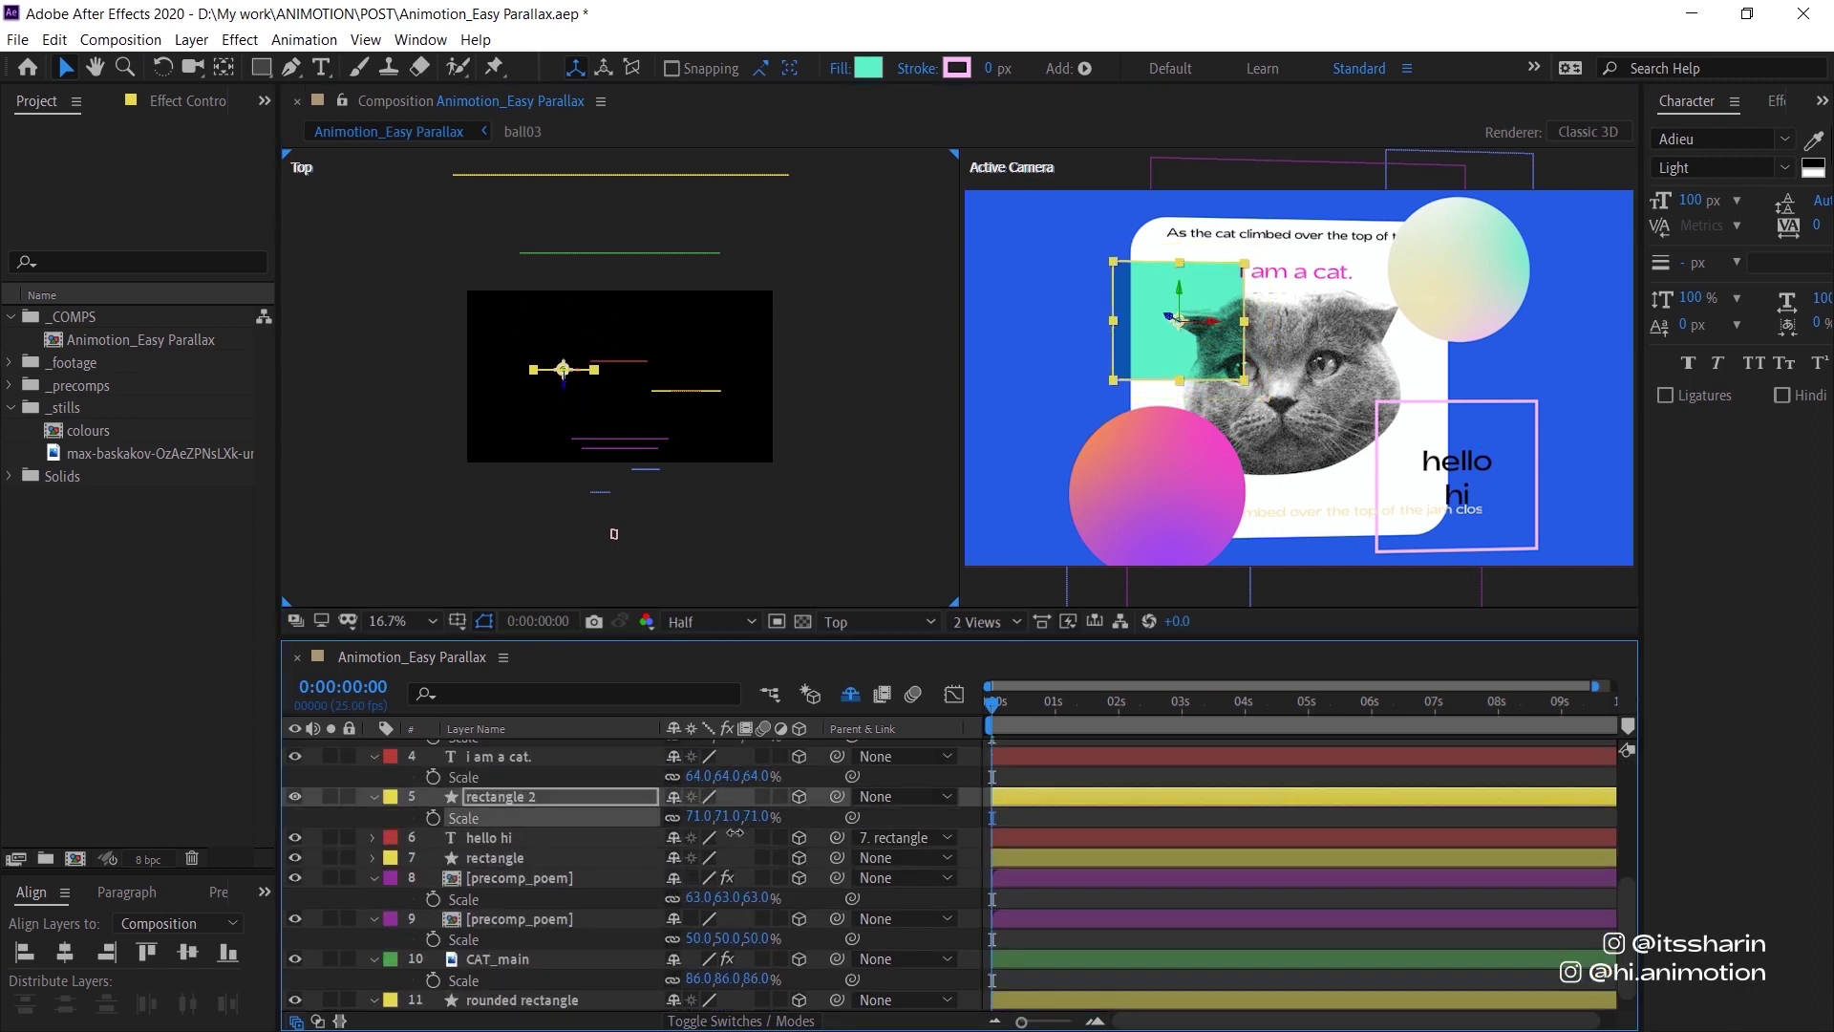
pyautogui.scroll(5, 898, 765)
pyautogui.moveTo(688, 810); pyautogui.dragTo(736, 830)
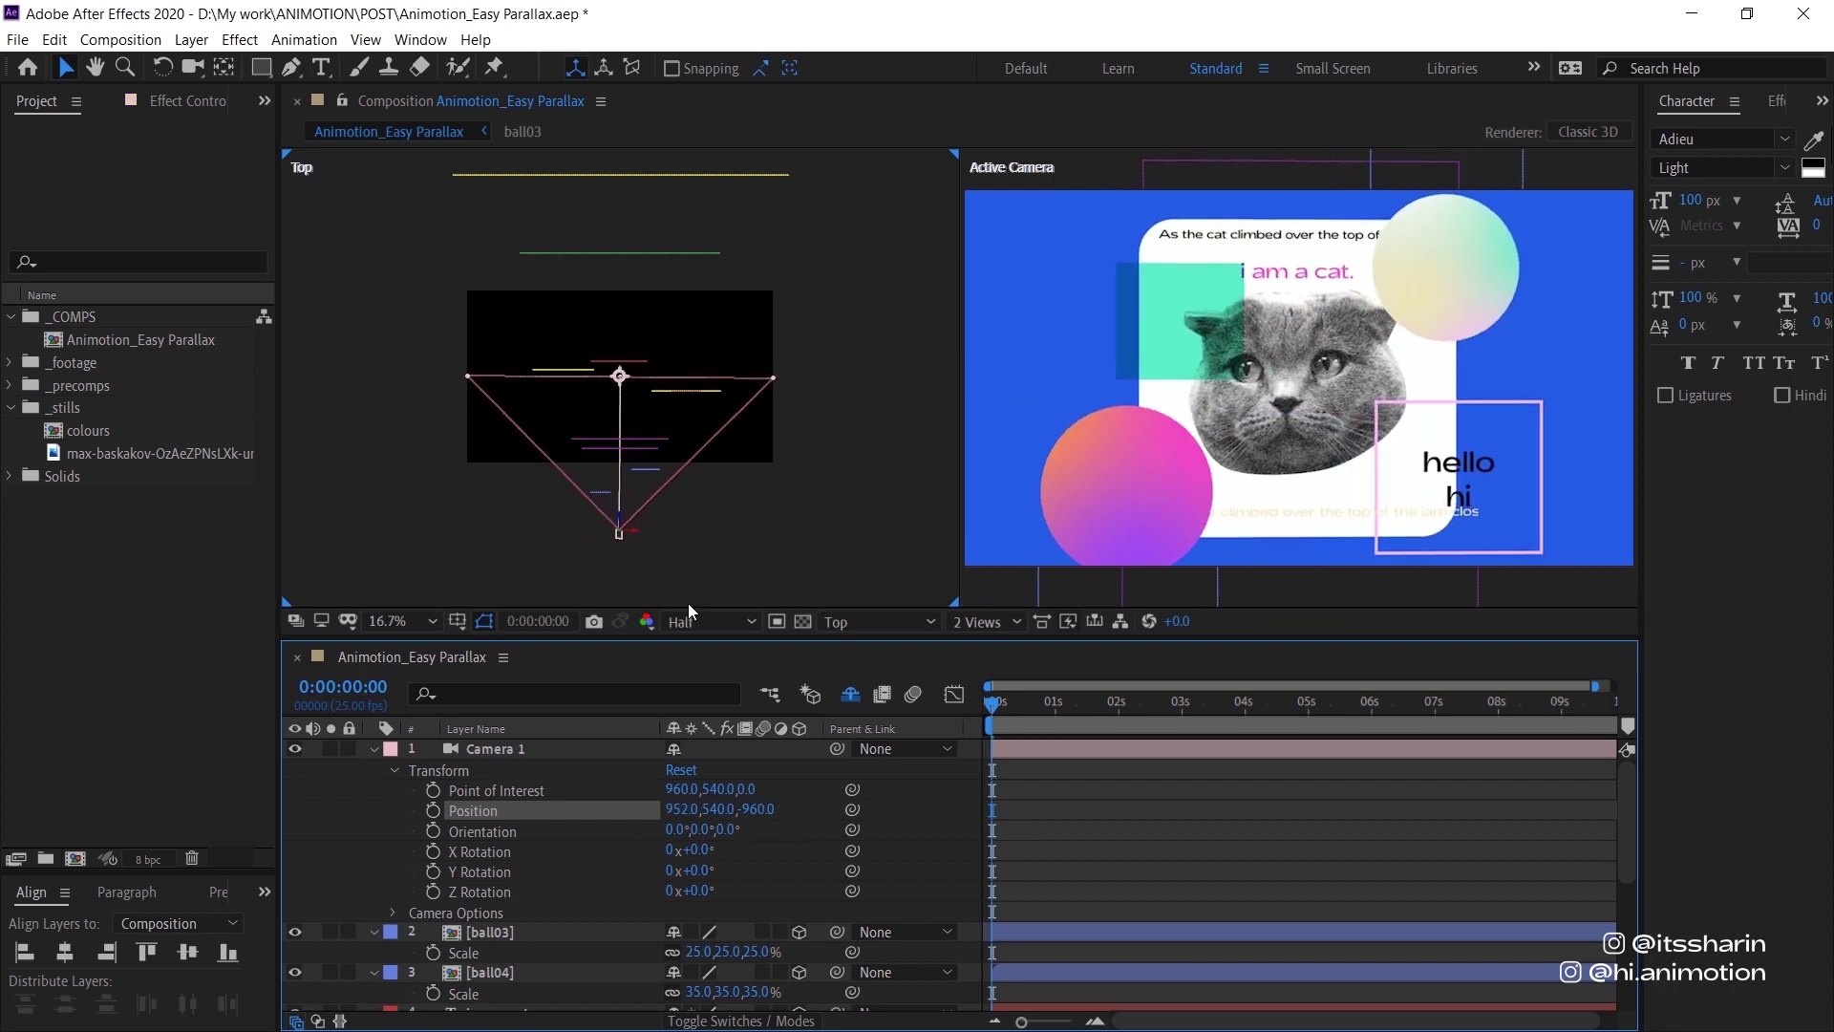
# Bring CAT_main closer to the camera at 75% scale and slide the camera to preview parallax.
pyautogui.click(565, 372)
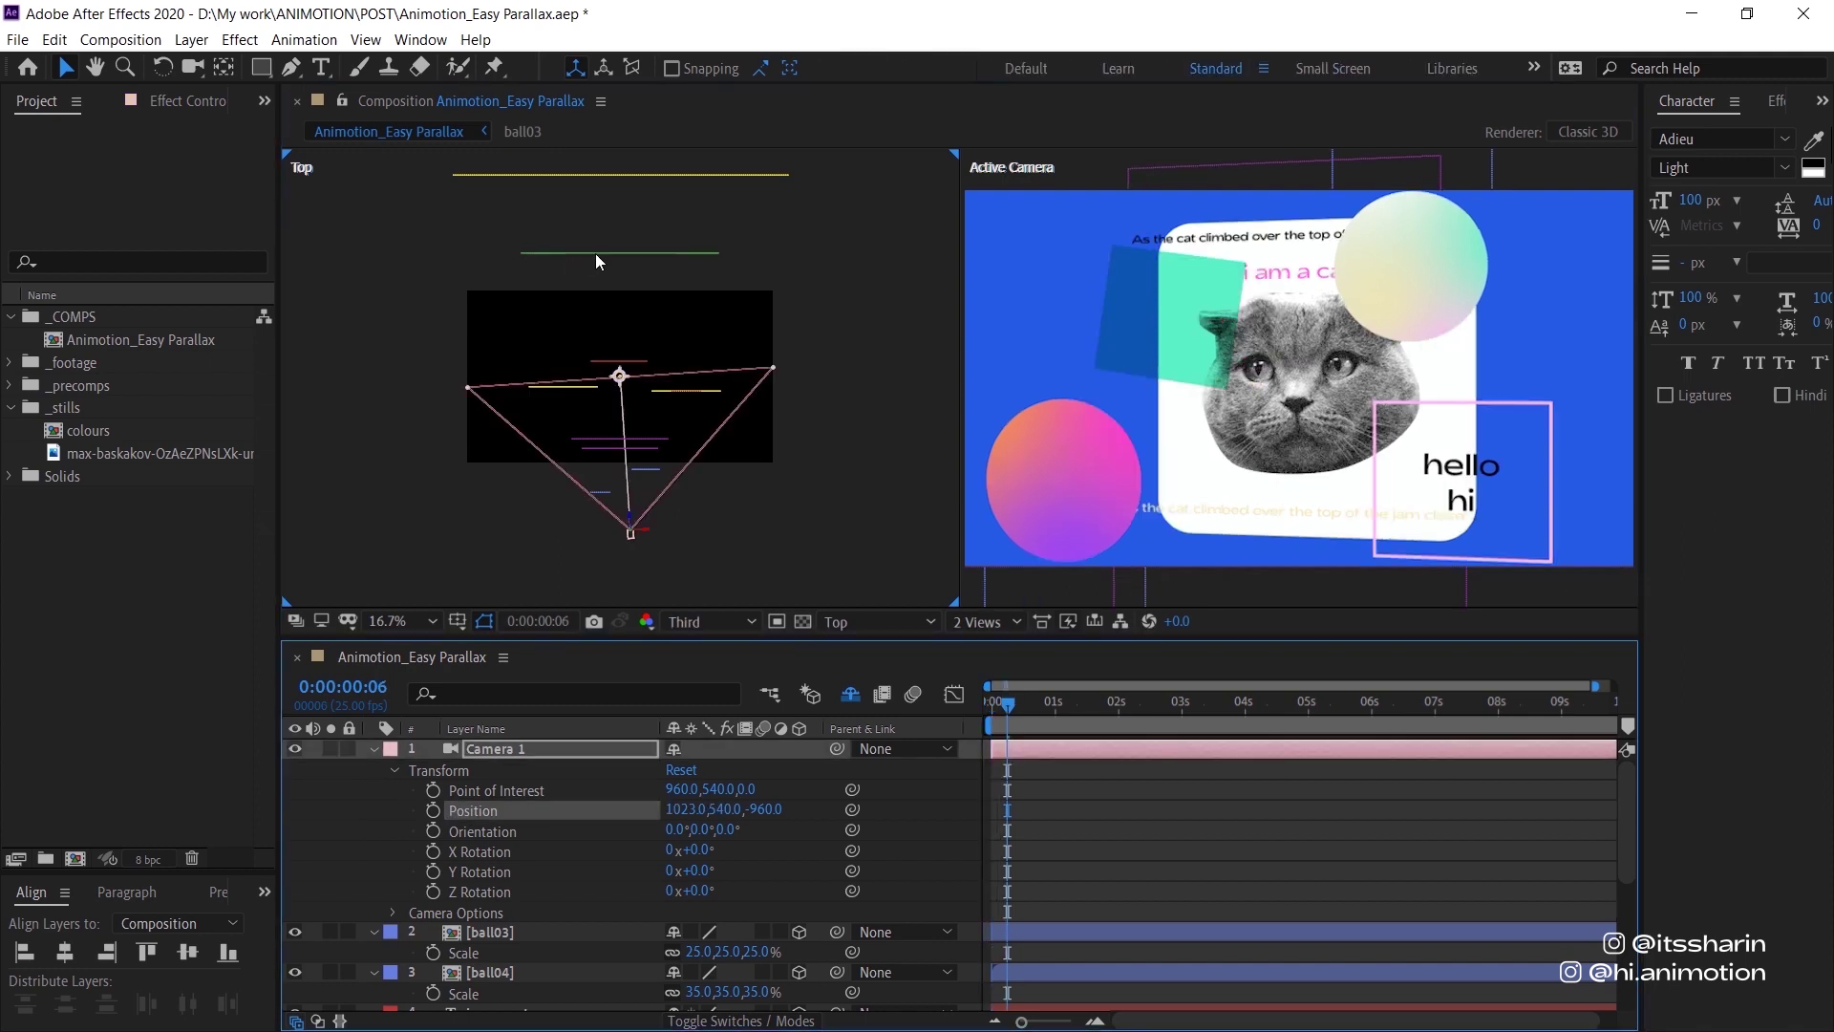
pyautogui.click(594, 254)
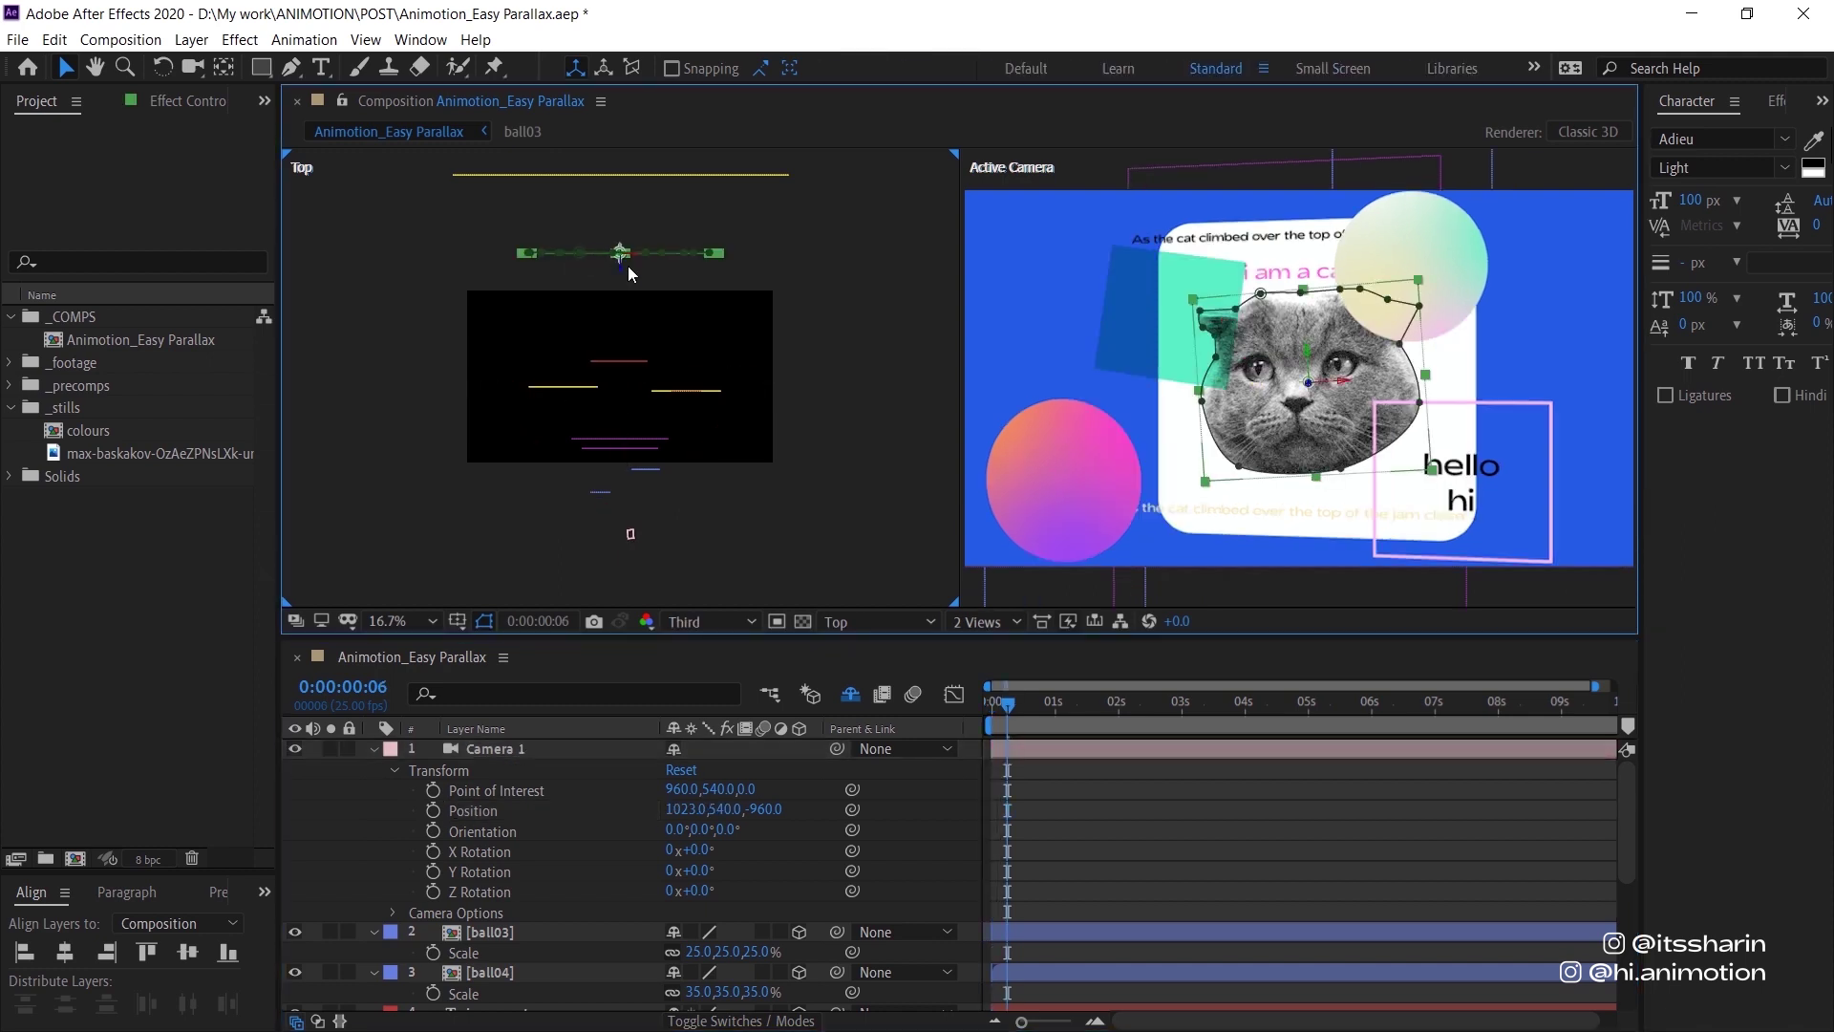
pyautogui.moveTo(620, 270); pyautogui.dragTo(635, 330)
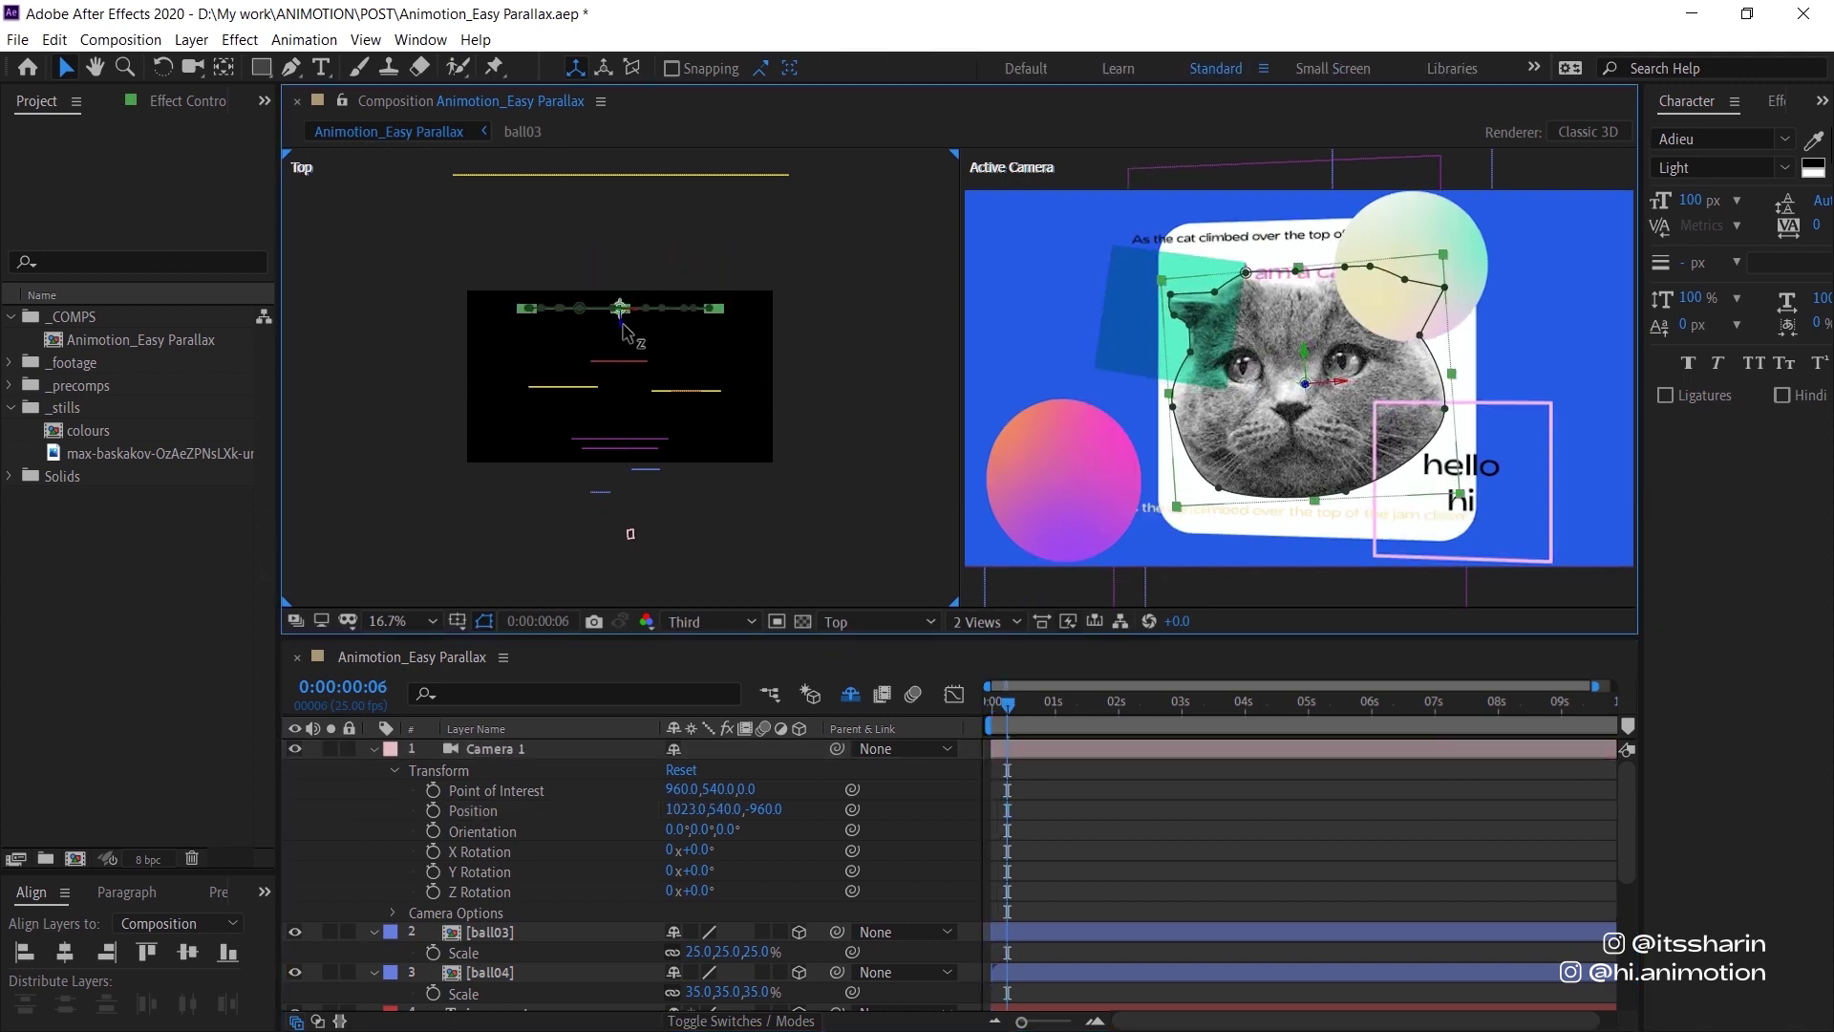
pyautogui.scroll(-5, 783, 918)
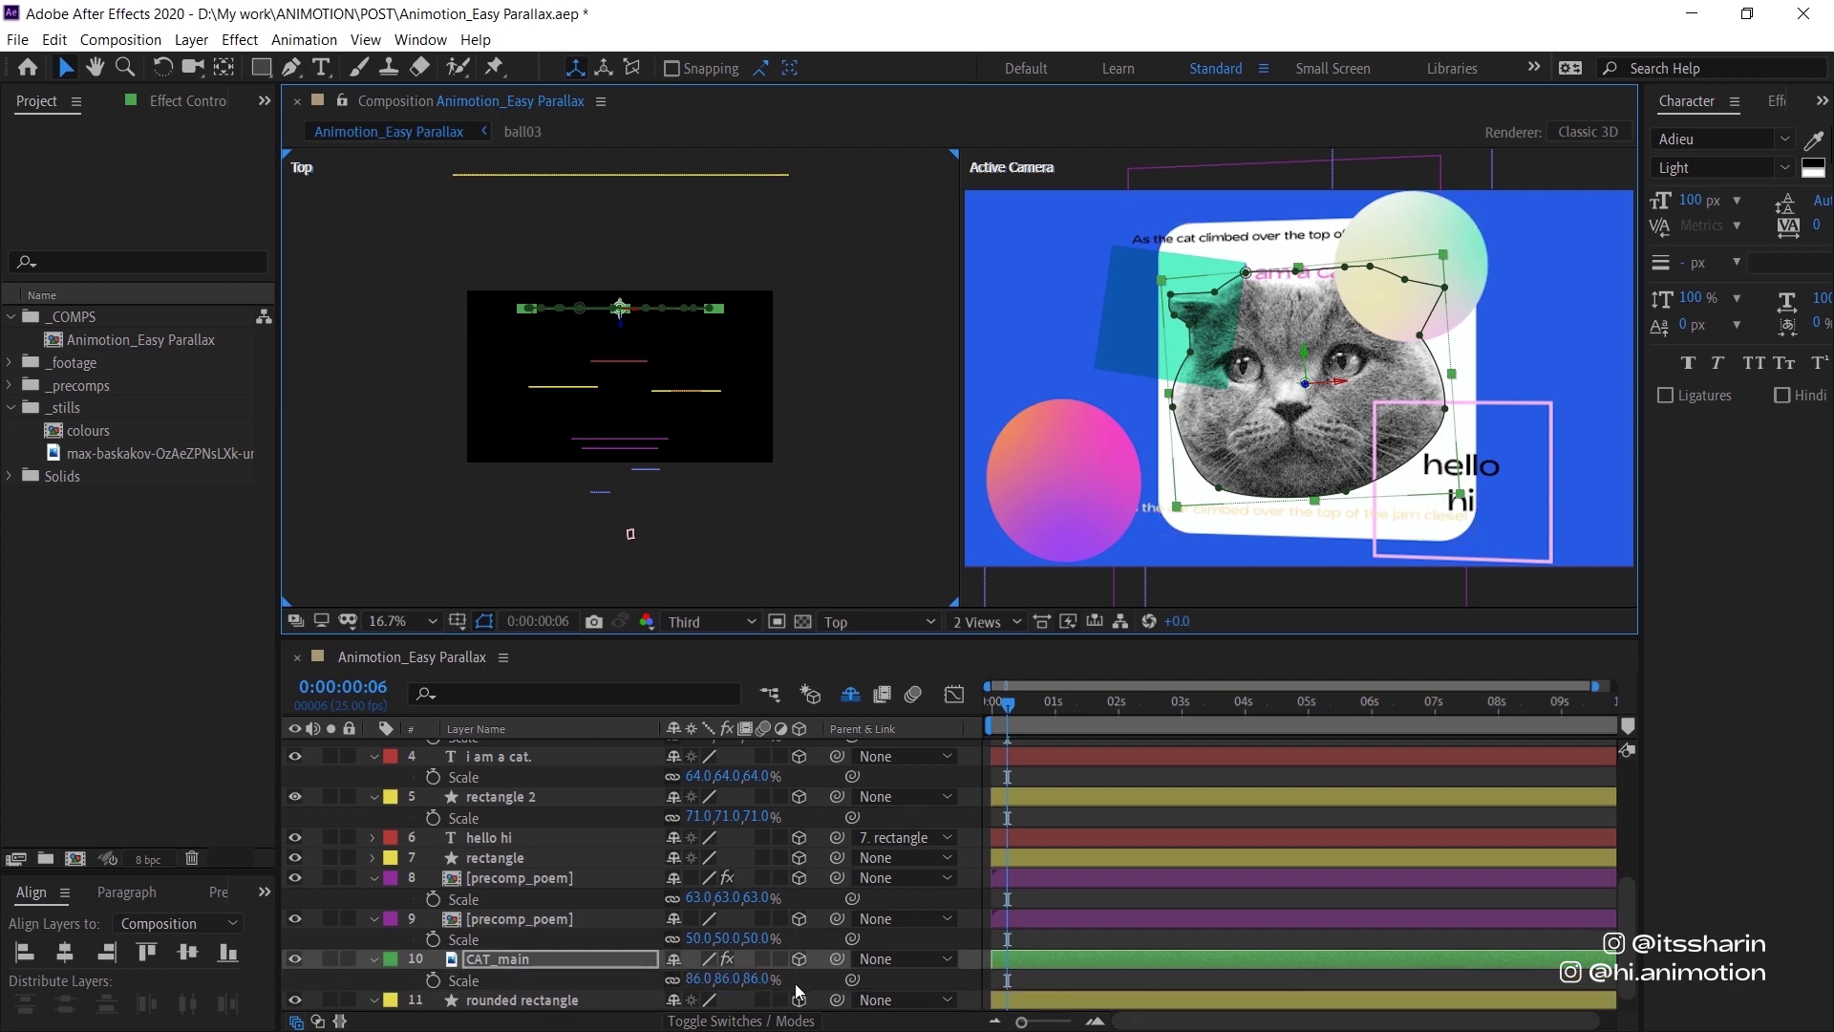
pyautogui.click(757, 980)
pyautogui.write('75')
pyautogui.press('Return')
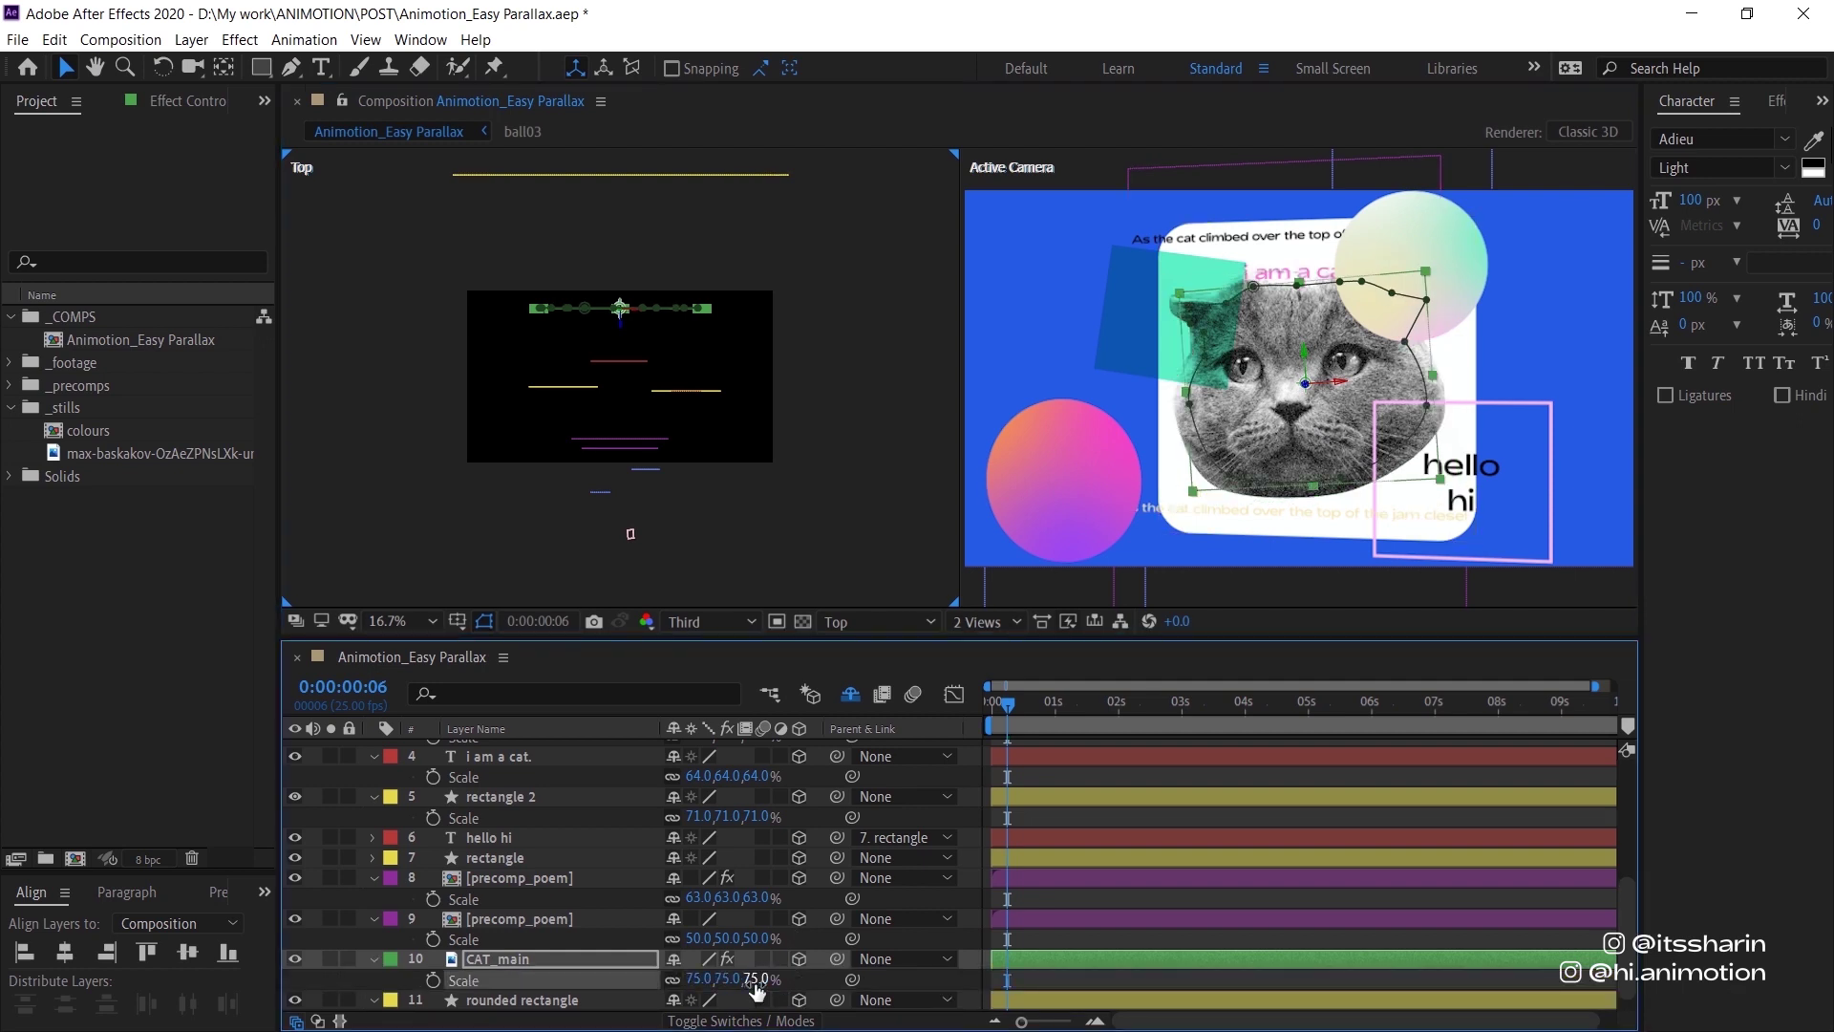
pyautogui.scroll(5, 889, 850)
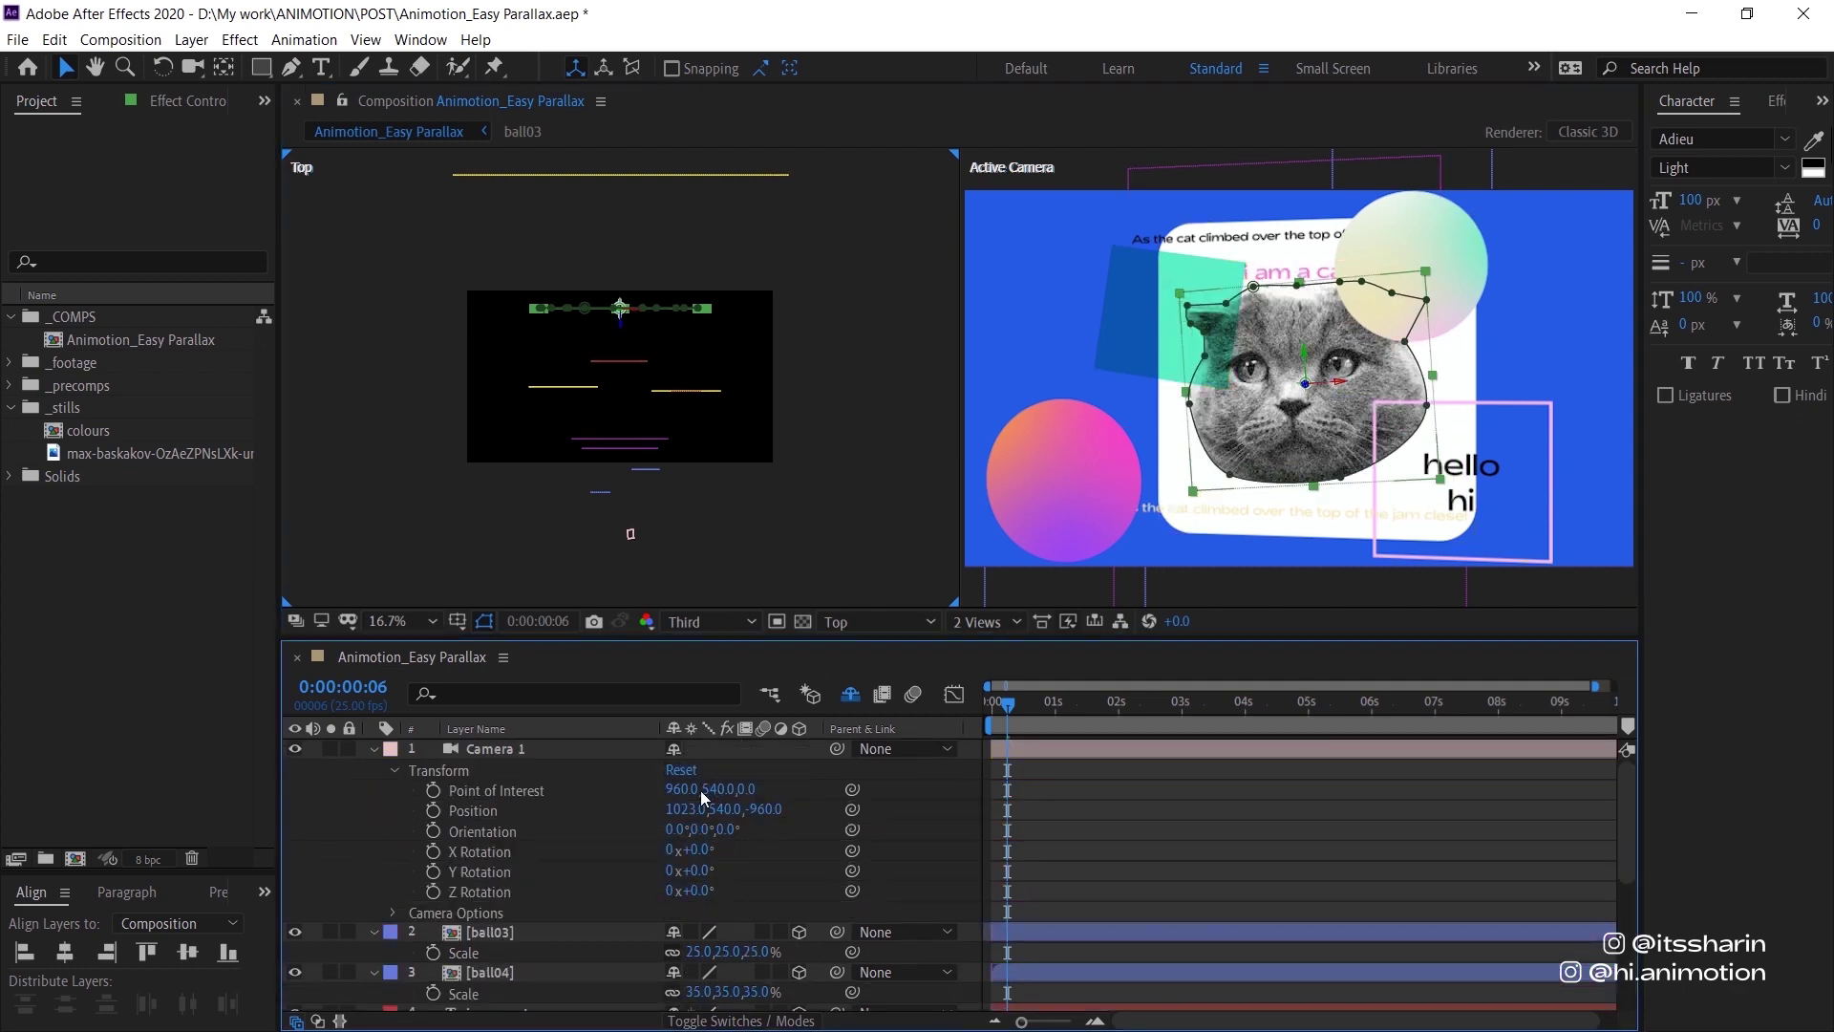
pyautogui.moveTo(693, 812)
pyautogui.mouseDown()
pyautogui.moveTo(379, 914)
pyautogui.moveTo(841, 803)
pyautogui.moveTo(726, 805)
pyautogui.moveTo(860, 797)
pyautogui.moveTo(675, 806)
pyautogui.moveTo(794, 758)
pyautogui.moveTo(692, 779)
pyautogui.mouseUp()
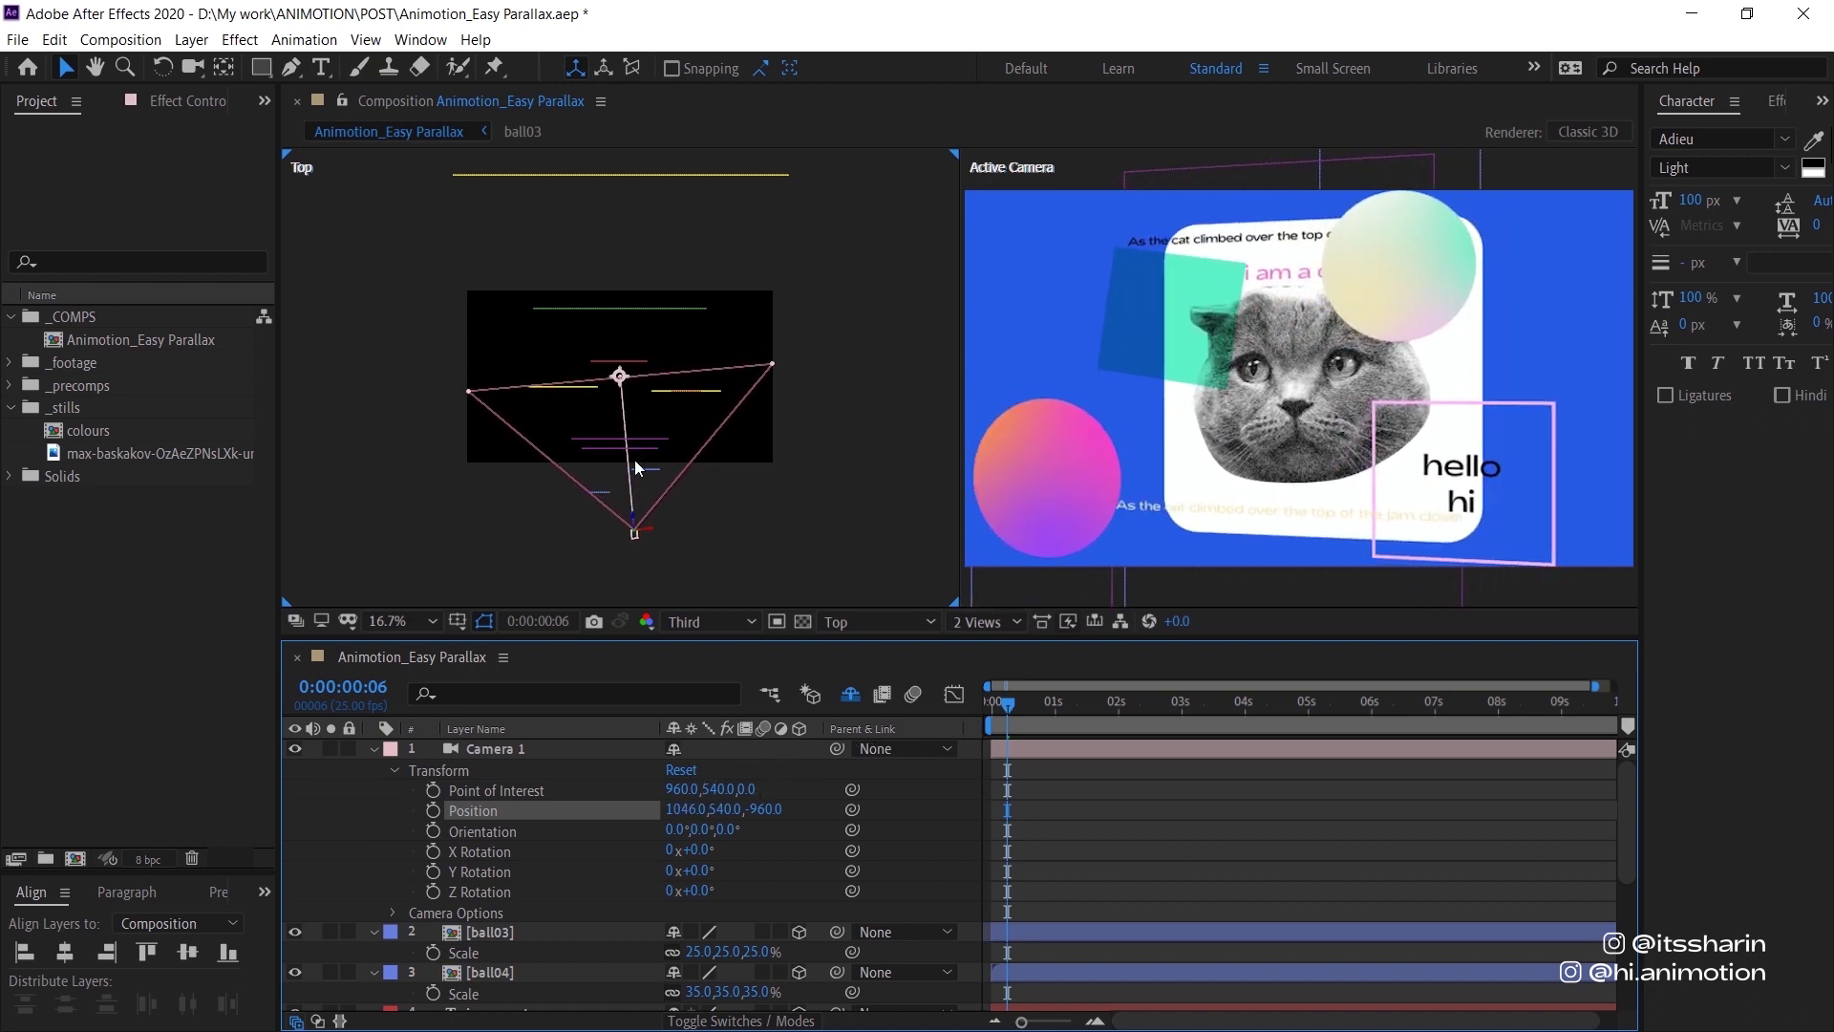
# Push ball03 farther from the camera and enlarge it to 30% scale.
pyautogui.click(603, 494)
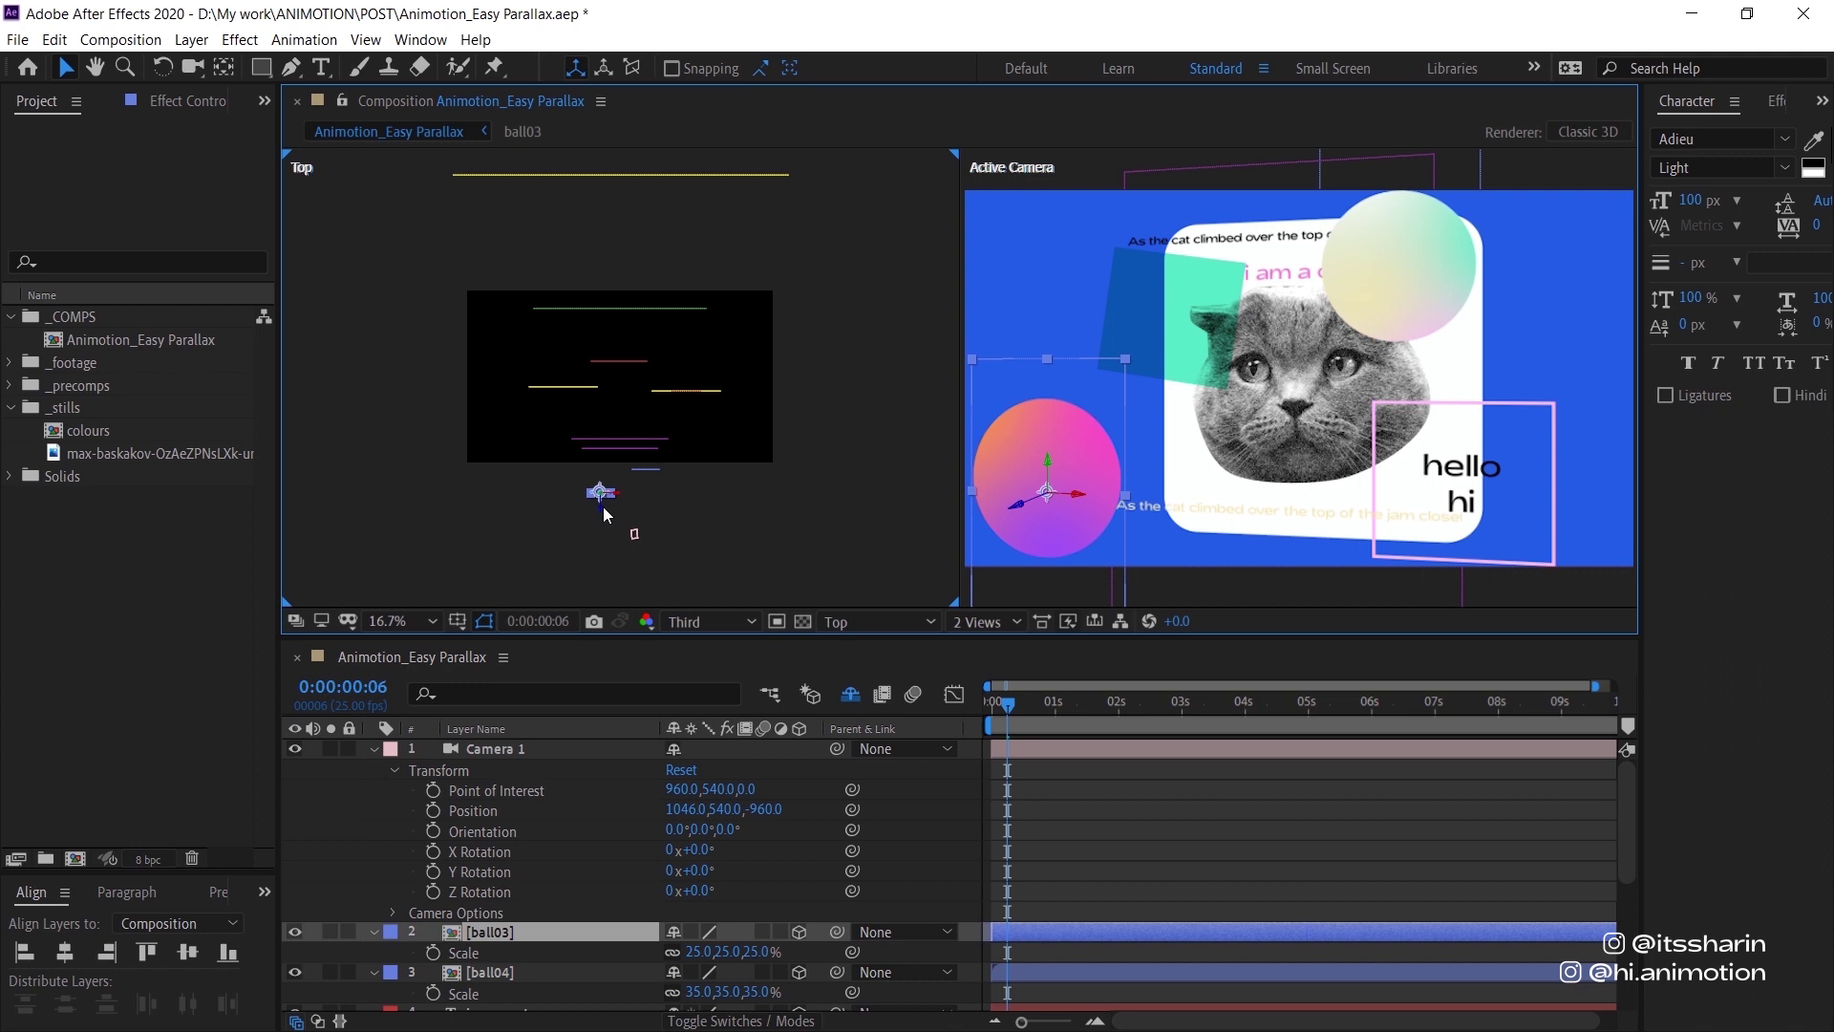
pyautogui.moveTo(603, 514); pyautogui.dragTo(605, 503)
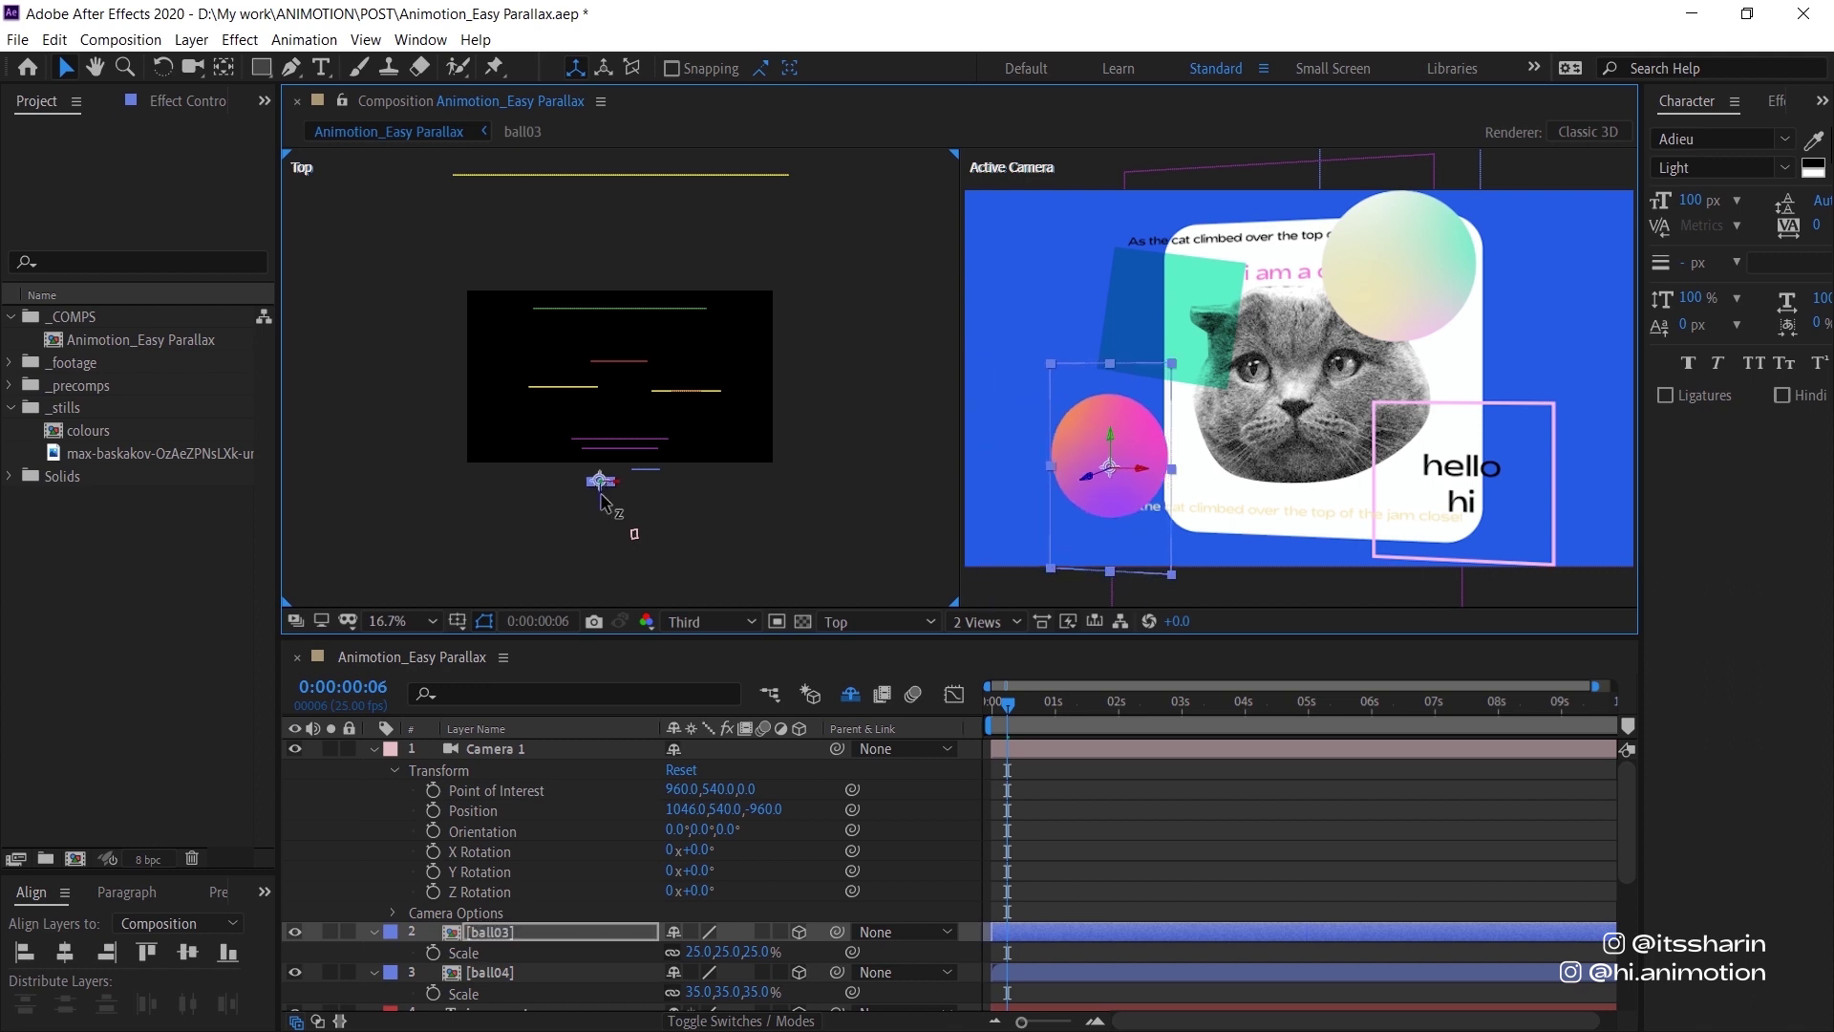
pyautogui.scroll(-4, 840, 883)
pyautogui.moveTo(728, 769); pyautogui.dragTo(665, 860)
pyautogui.scroll(4, 737, 802)
# Delete the fade effect from precomp_poem in Effect Controls.
pyautogui.click(657, 441)
pyautogui.scroll(-5, 627, 912)
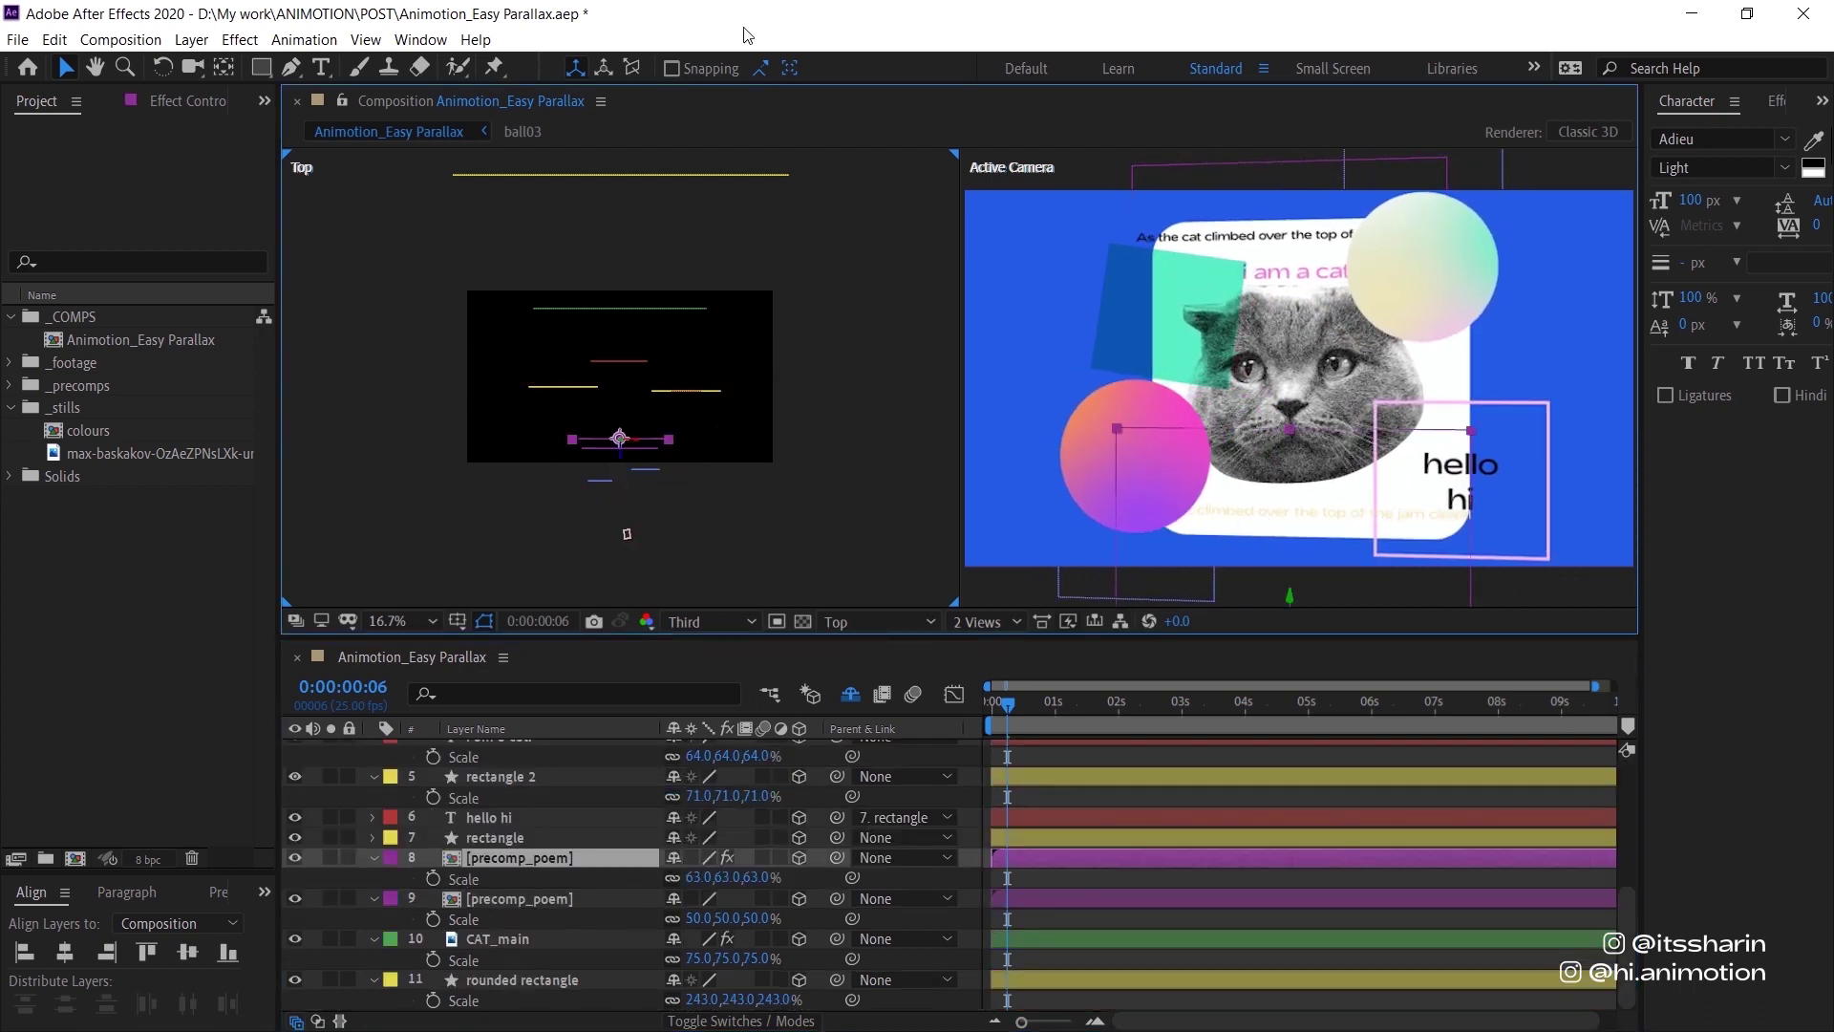
pyautogui.click(188, 100)
pyautogui.click(95, 156)
pyautogui.press('Delete')
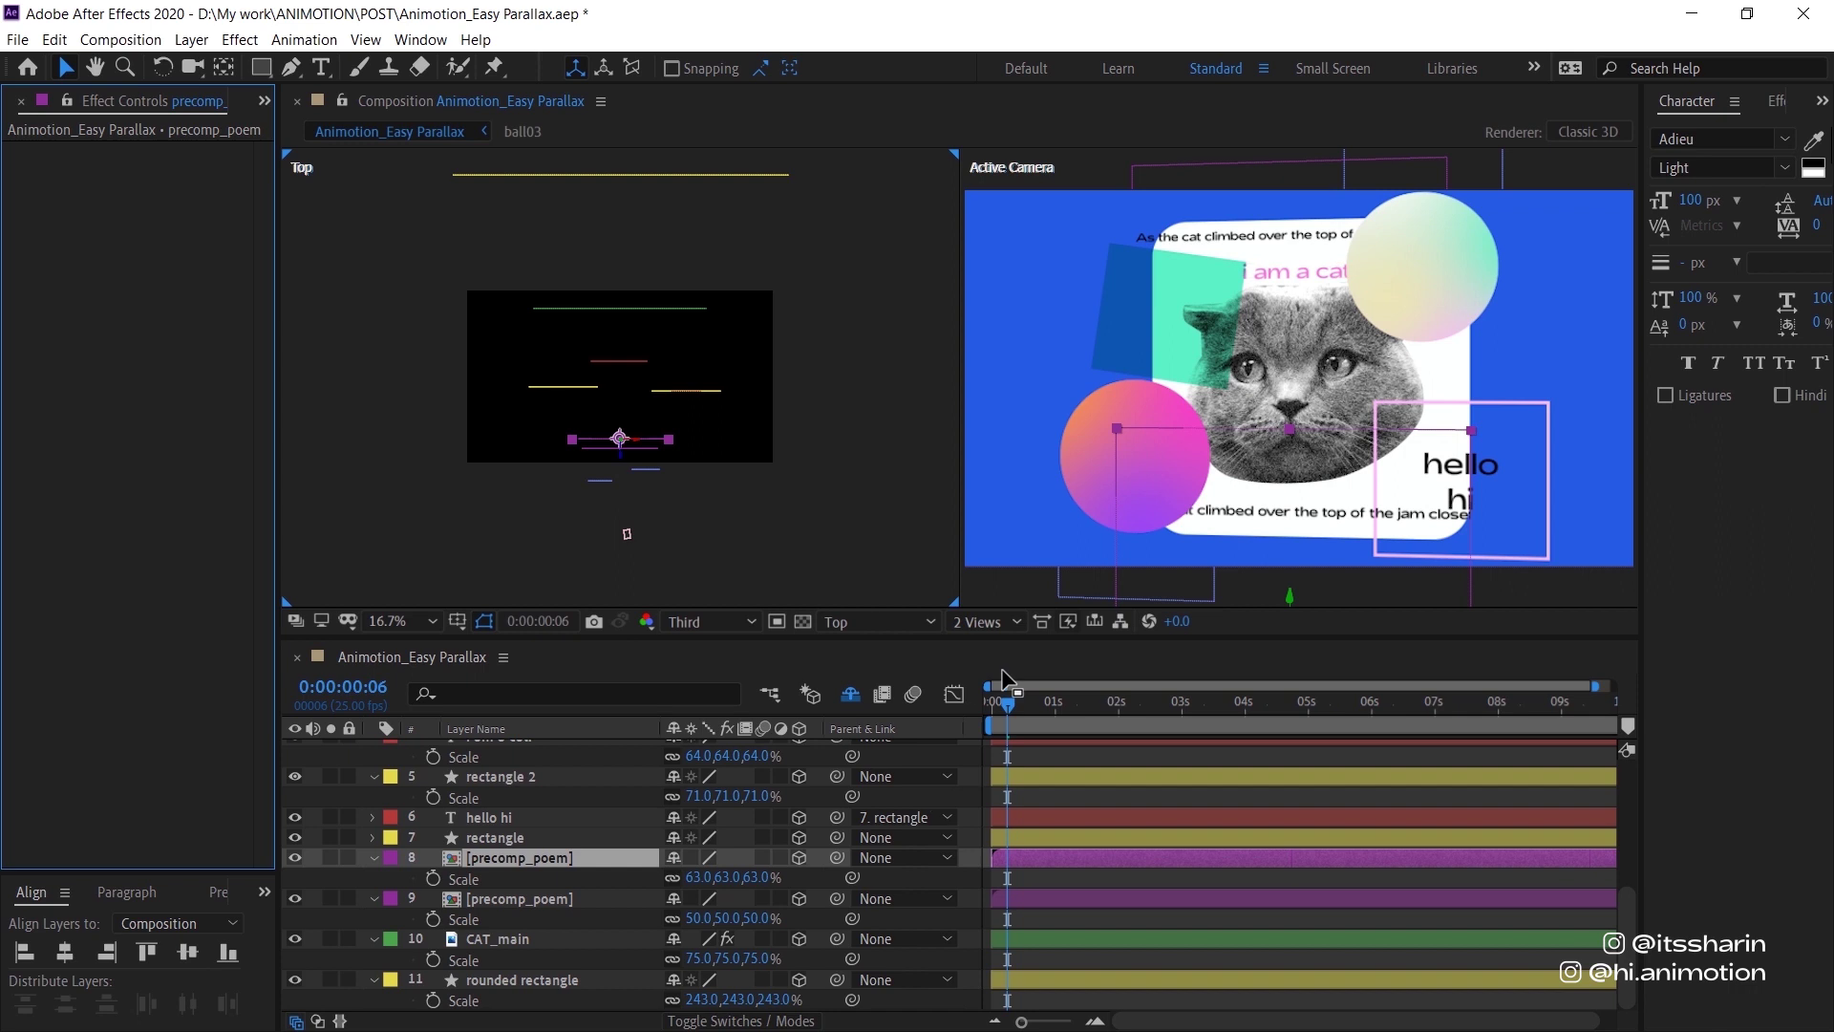
pyautogui.moveTo(1007, 704); pyautogui.dragTo(896, 760)
# Set a Y Rotation keyframe of 0x+0.0° on the hello hi text at 0s.
pyautogui.scroll(5, 1116, 844)
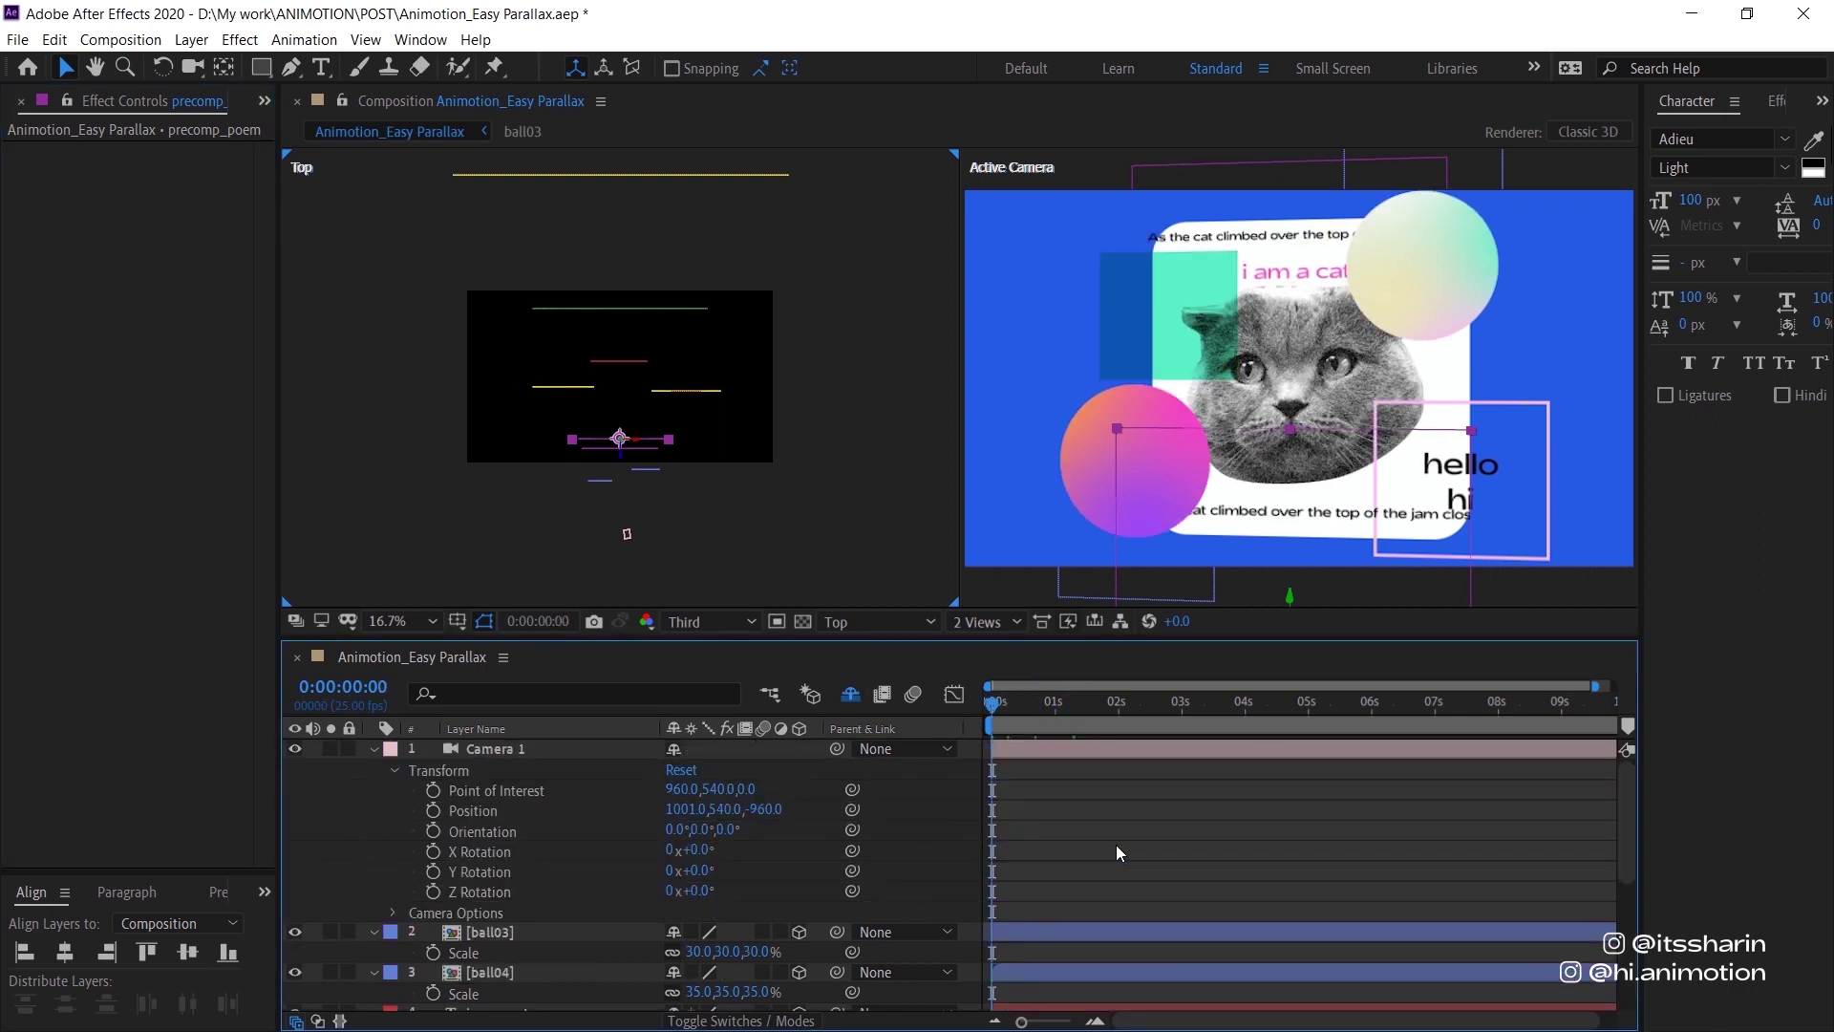
pyautogui.click(374, 751)
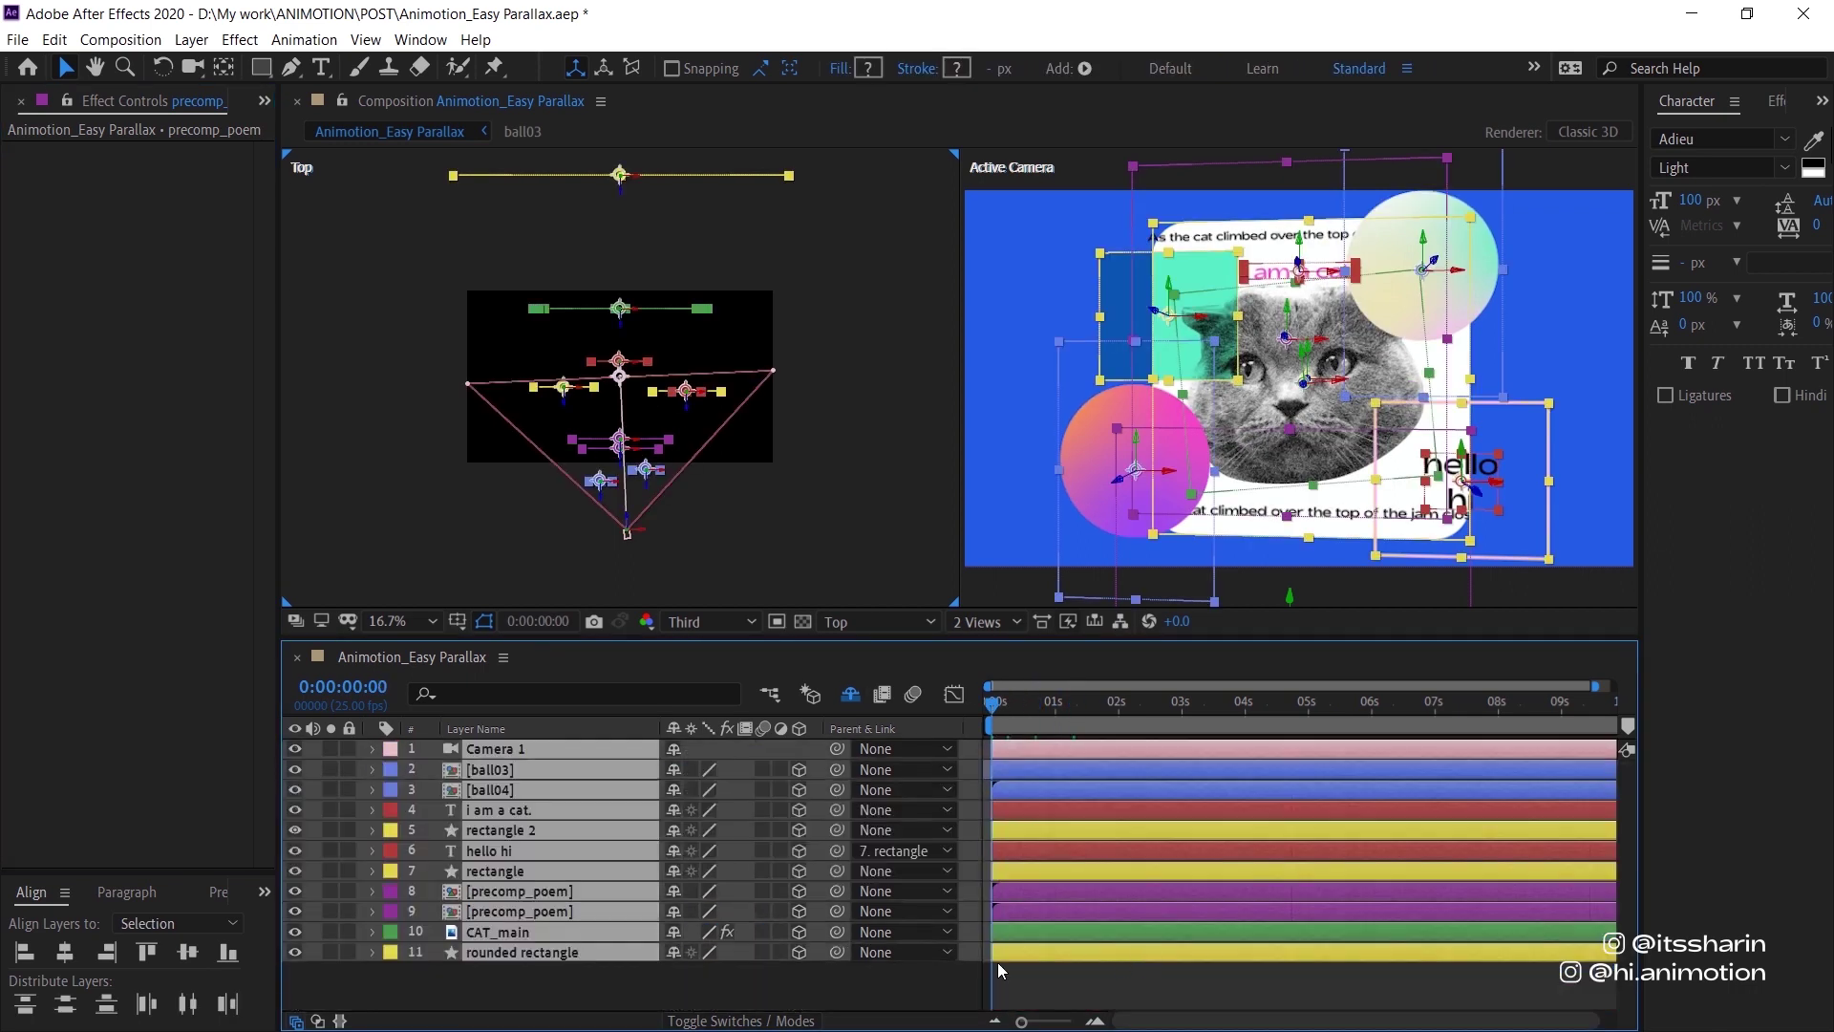
pyautogui.click(1026, 982)
pyautogui.click(1487, 465)
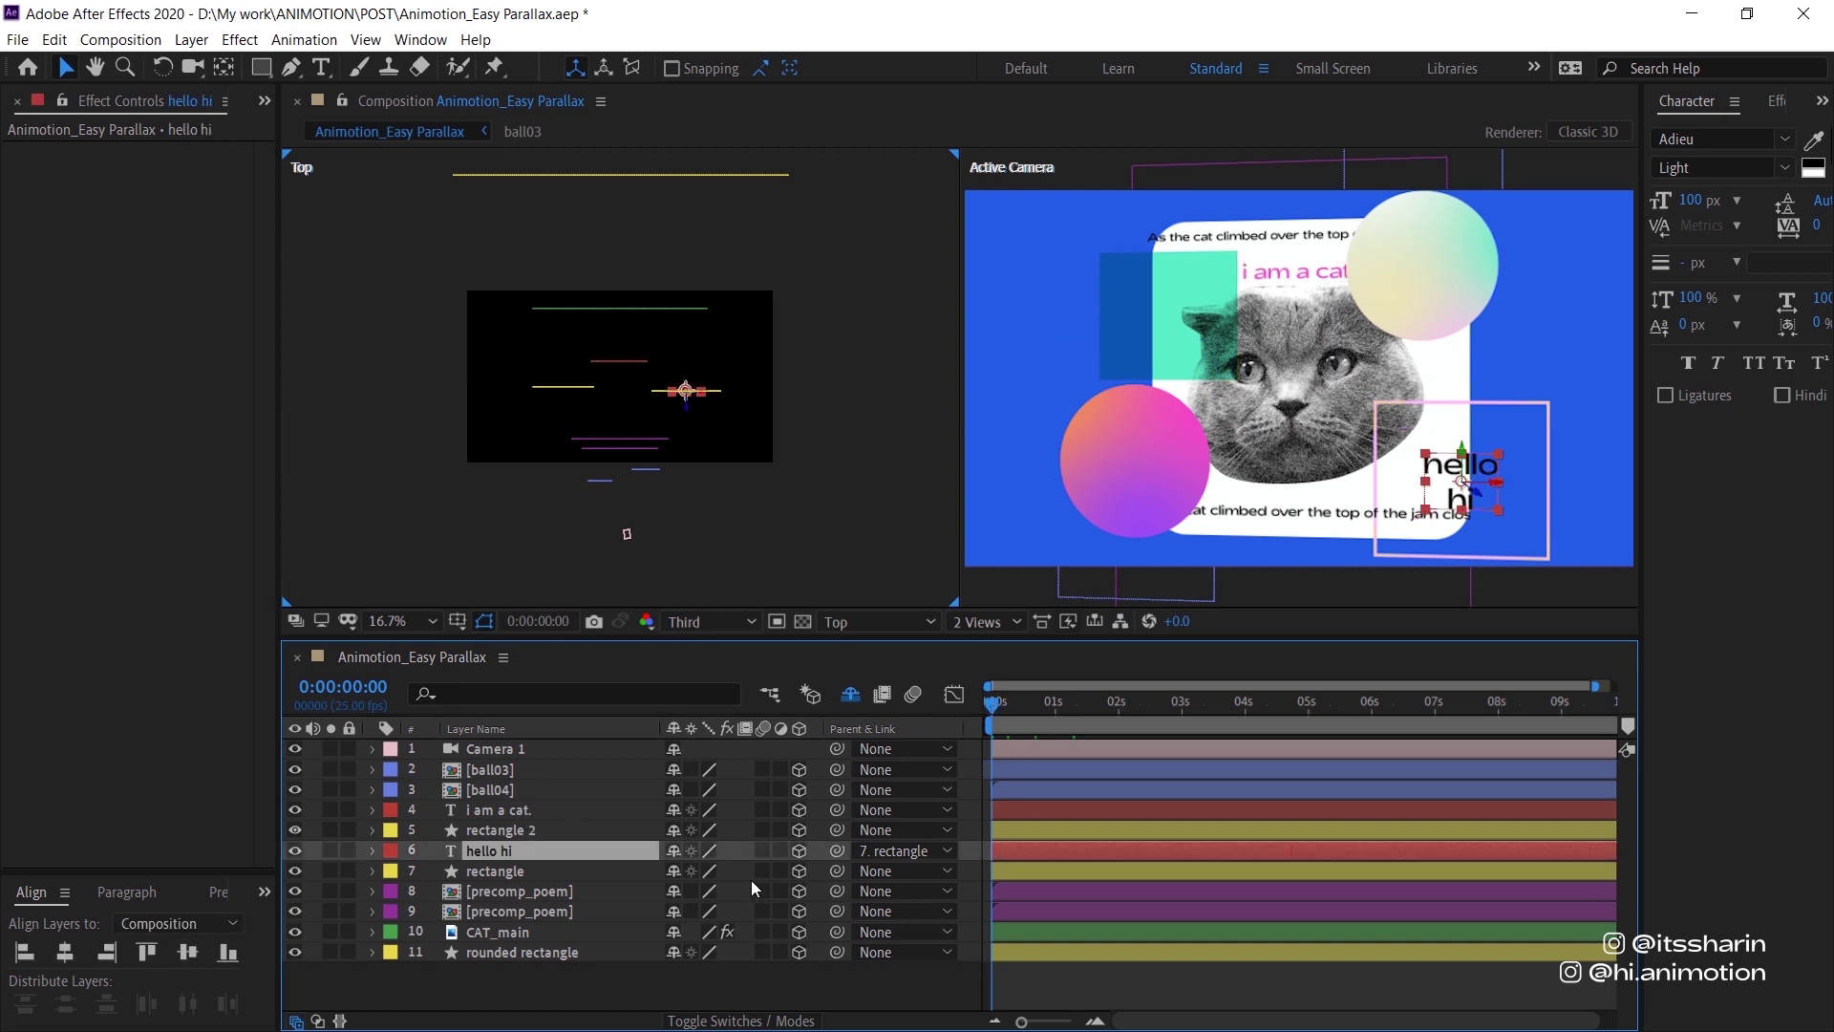
pyautogui.press('r')
pyautogui.moveTo(700, 912); pyautogui.dragTo(725, 911)
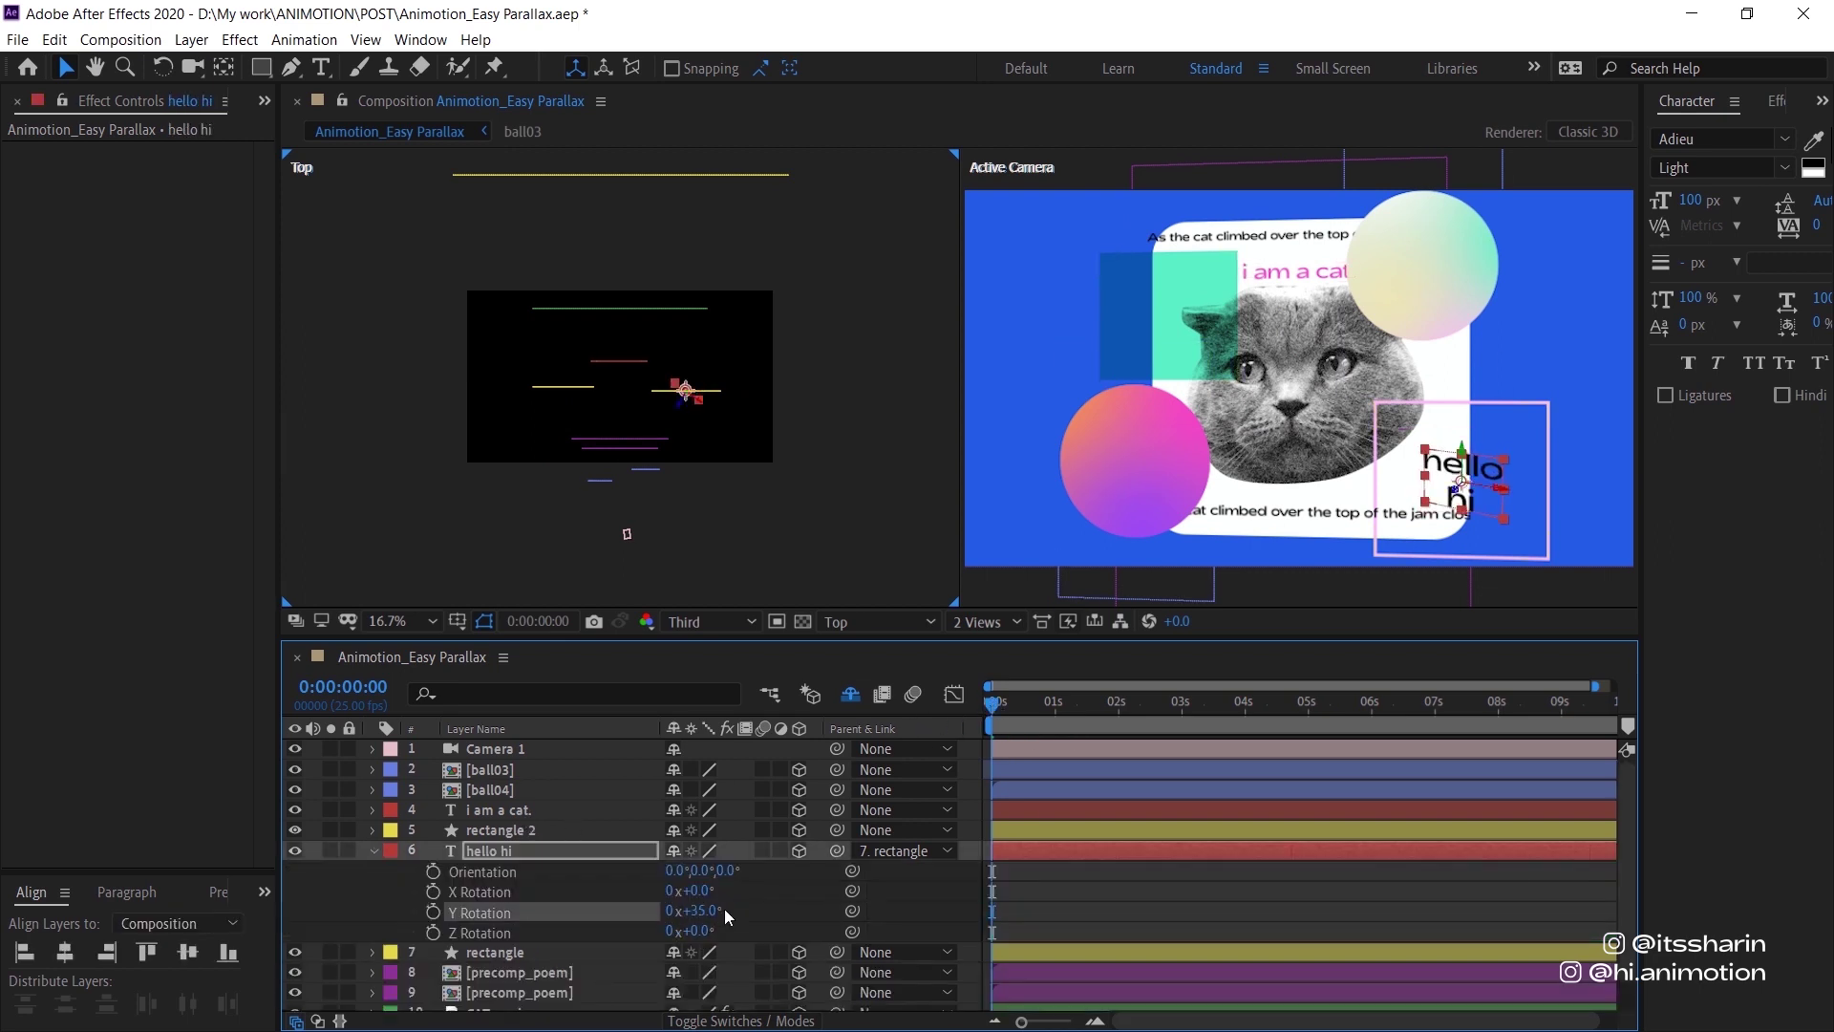
pyautogui.hotkey('ctrl', 'z')
pyautogui.click(438, 911)
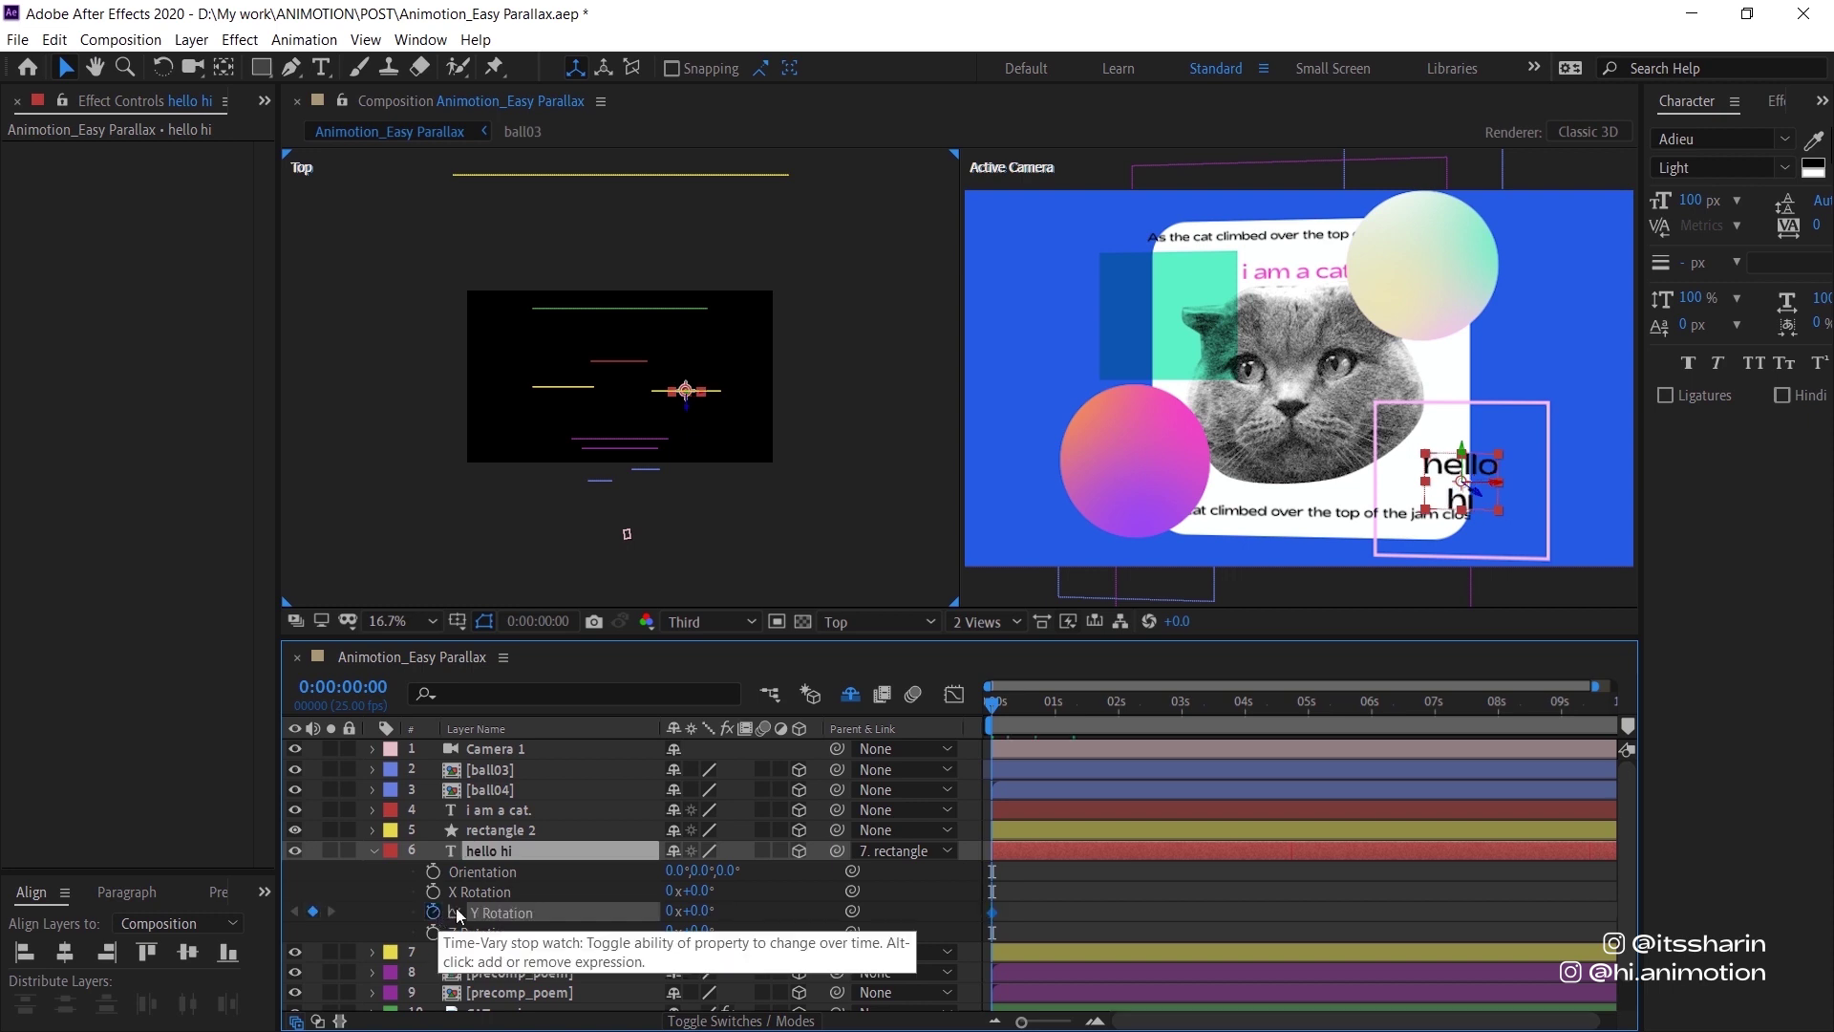
# Set hello hi's Y Rotation to 1x+0.0° at the last frame and scrub to preview the spin.
pyautogui.click(1545, 704)
pyautogui.press('End')
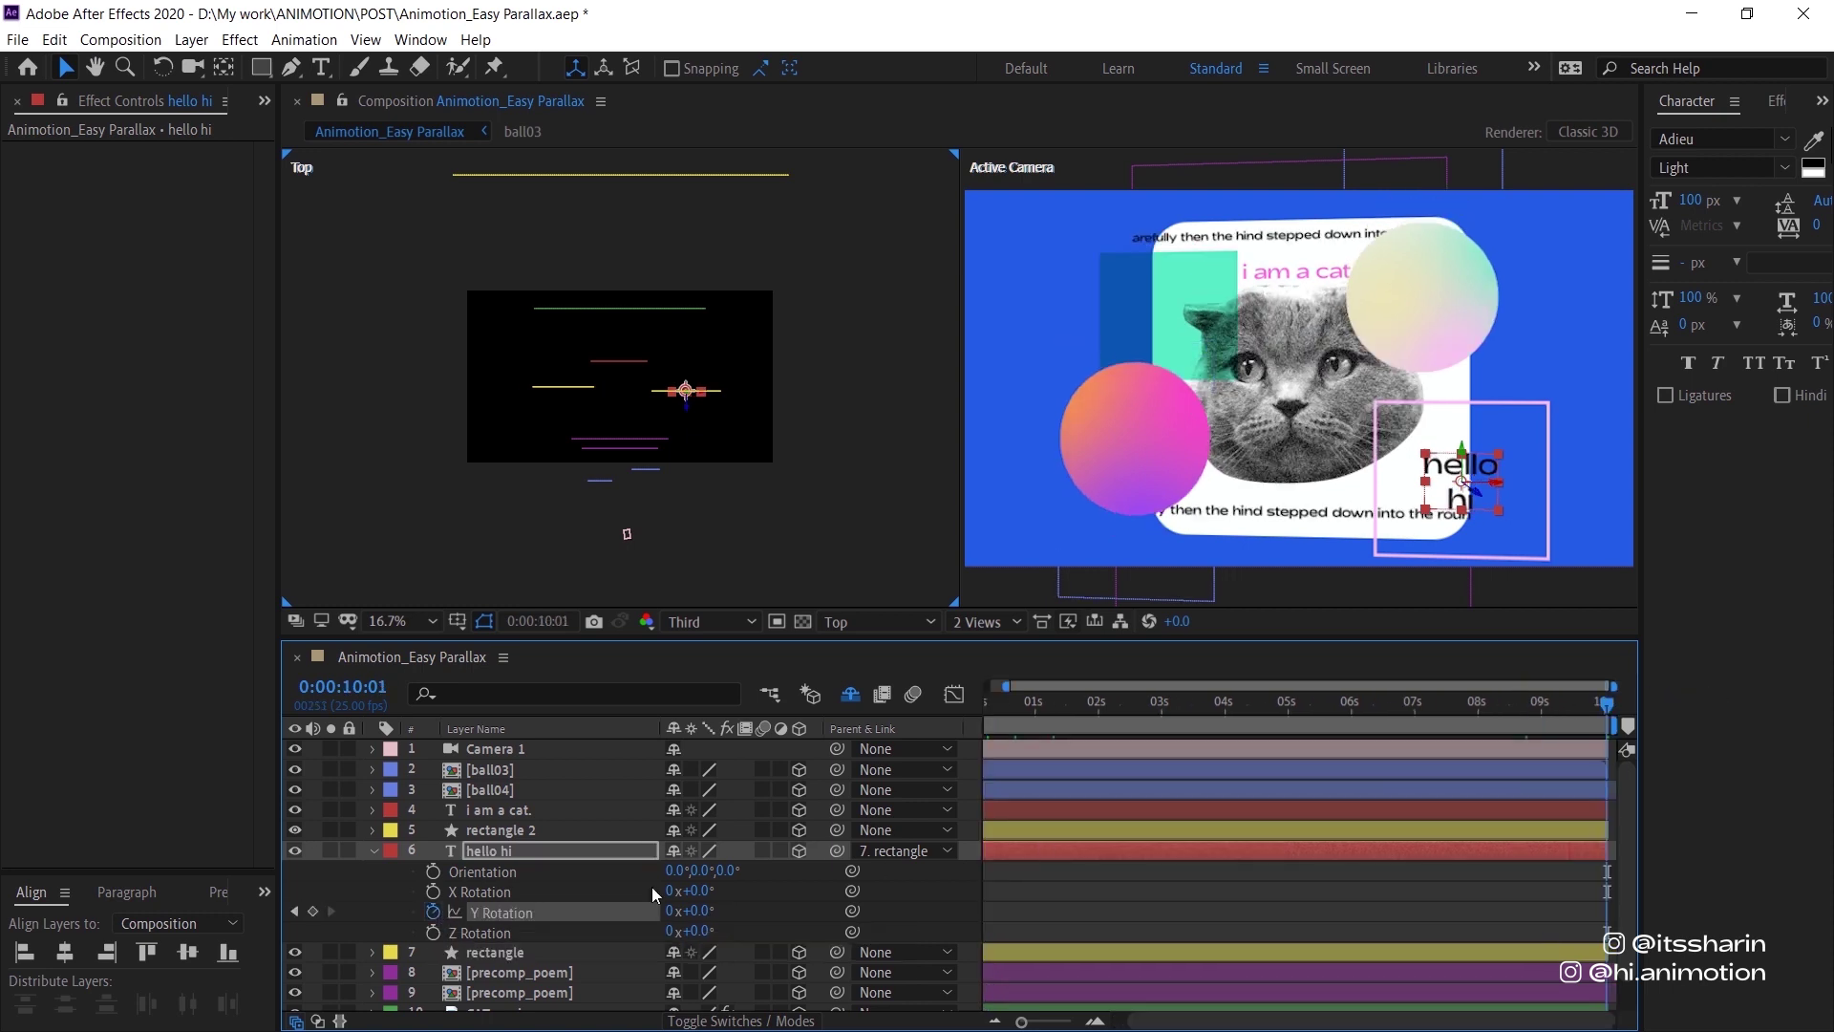
pyautogui.click(671, 913)
pyautogui.write('1')
pyautogui.click(1148, 883)
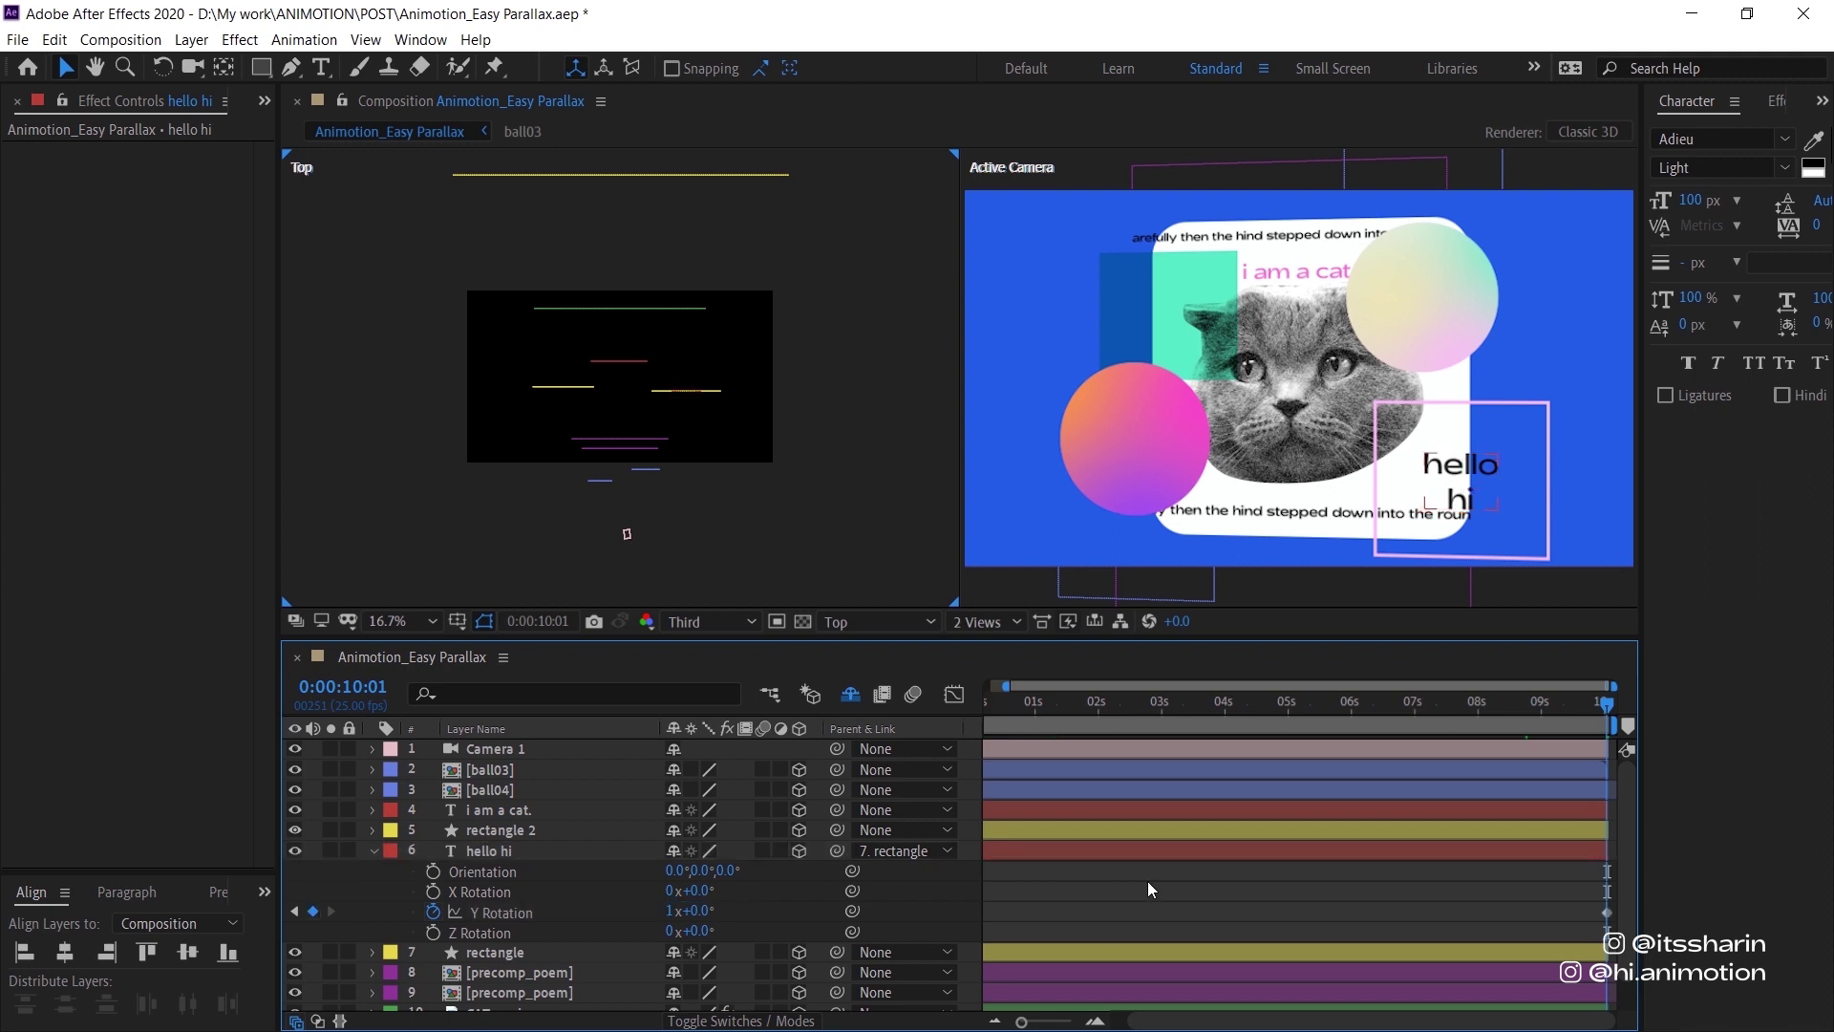
pyautogui.press('Home')
pyautogui.moveTo(1087, 698); pyautogui.dragTo(1368, 671)
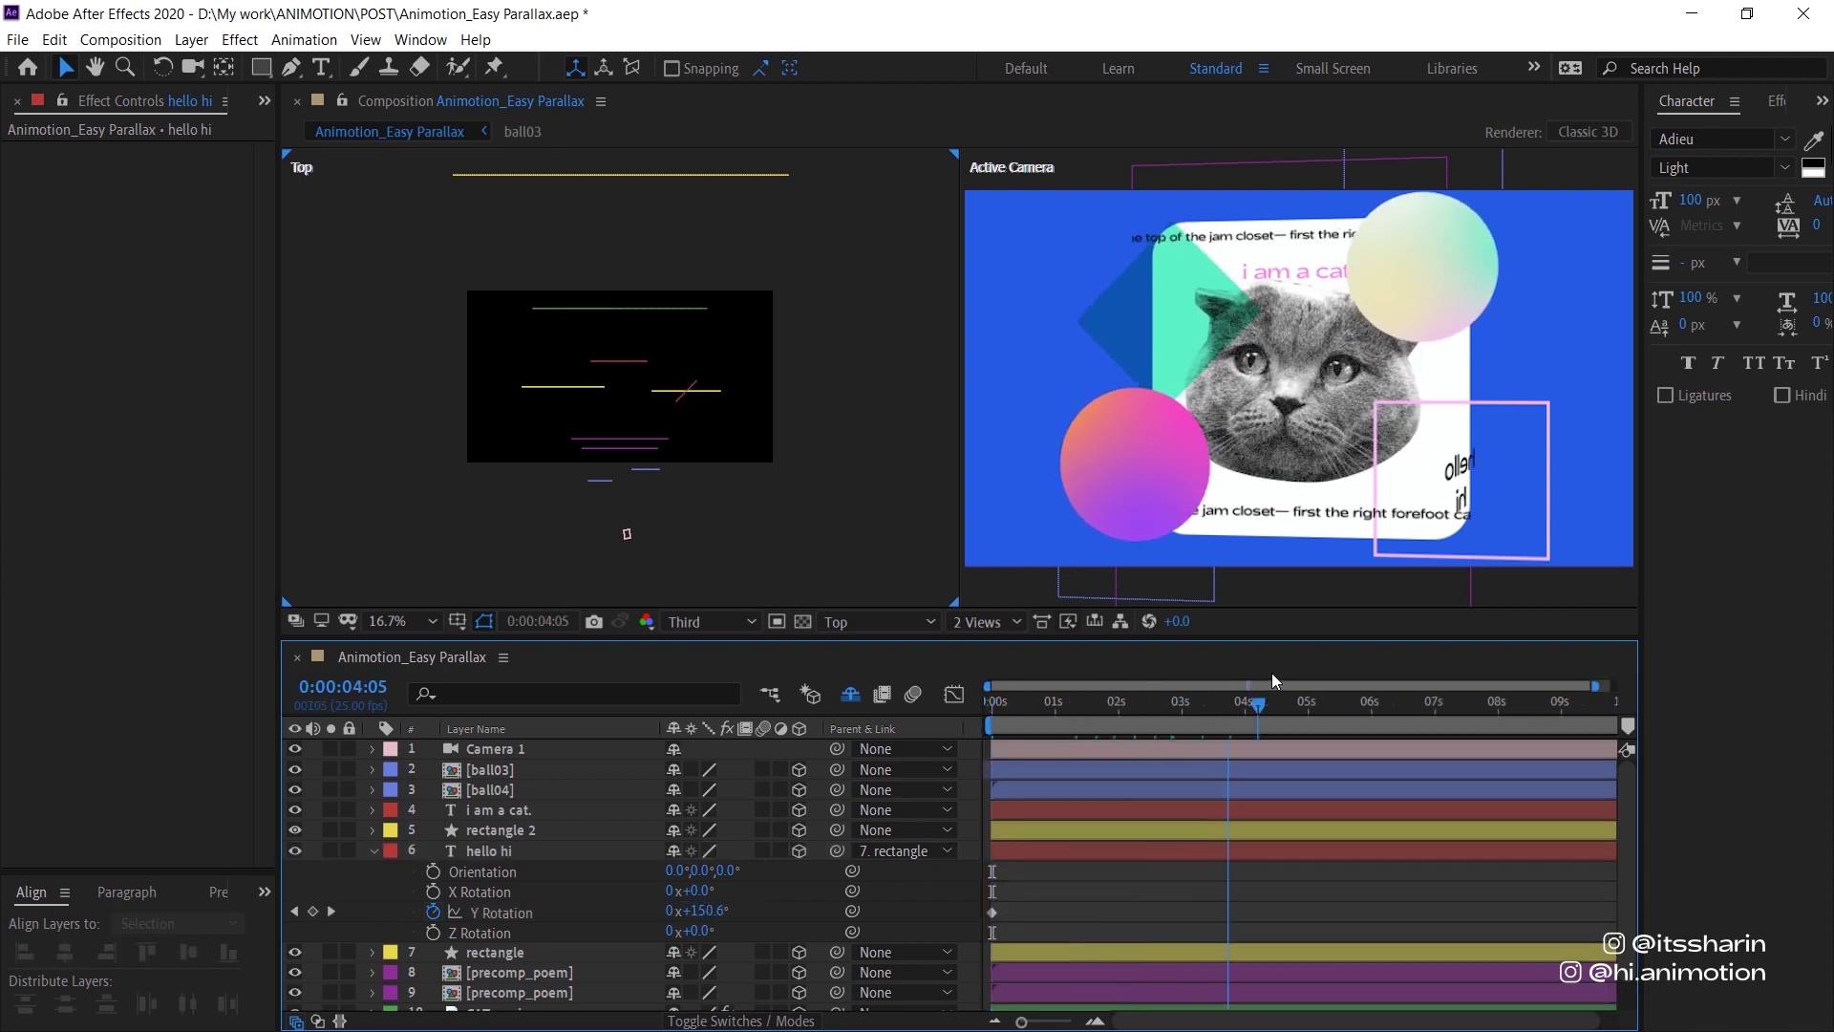
pyautogui.press('Home')
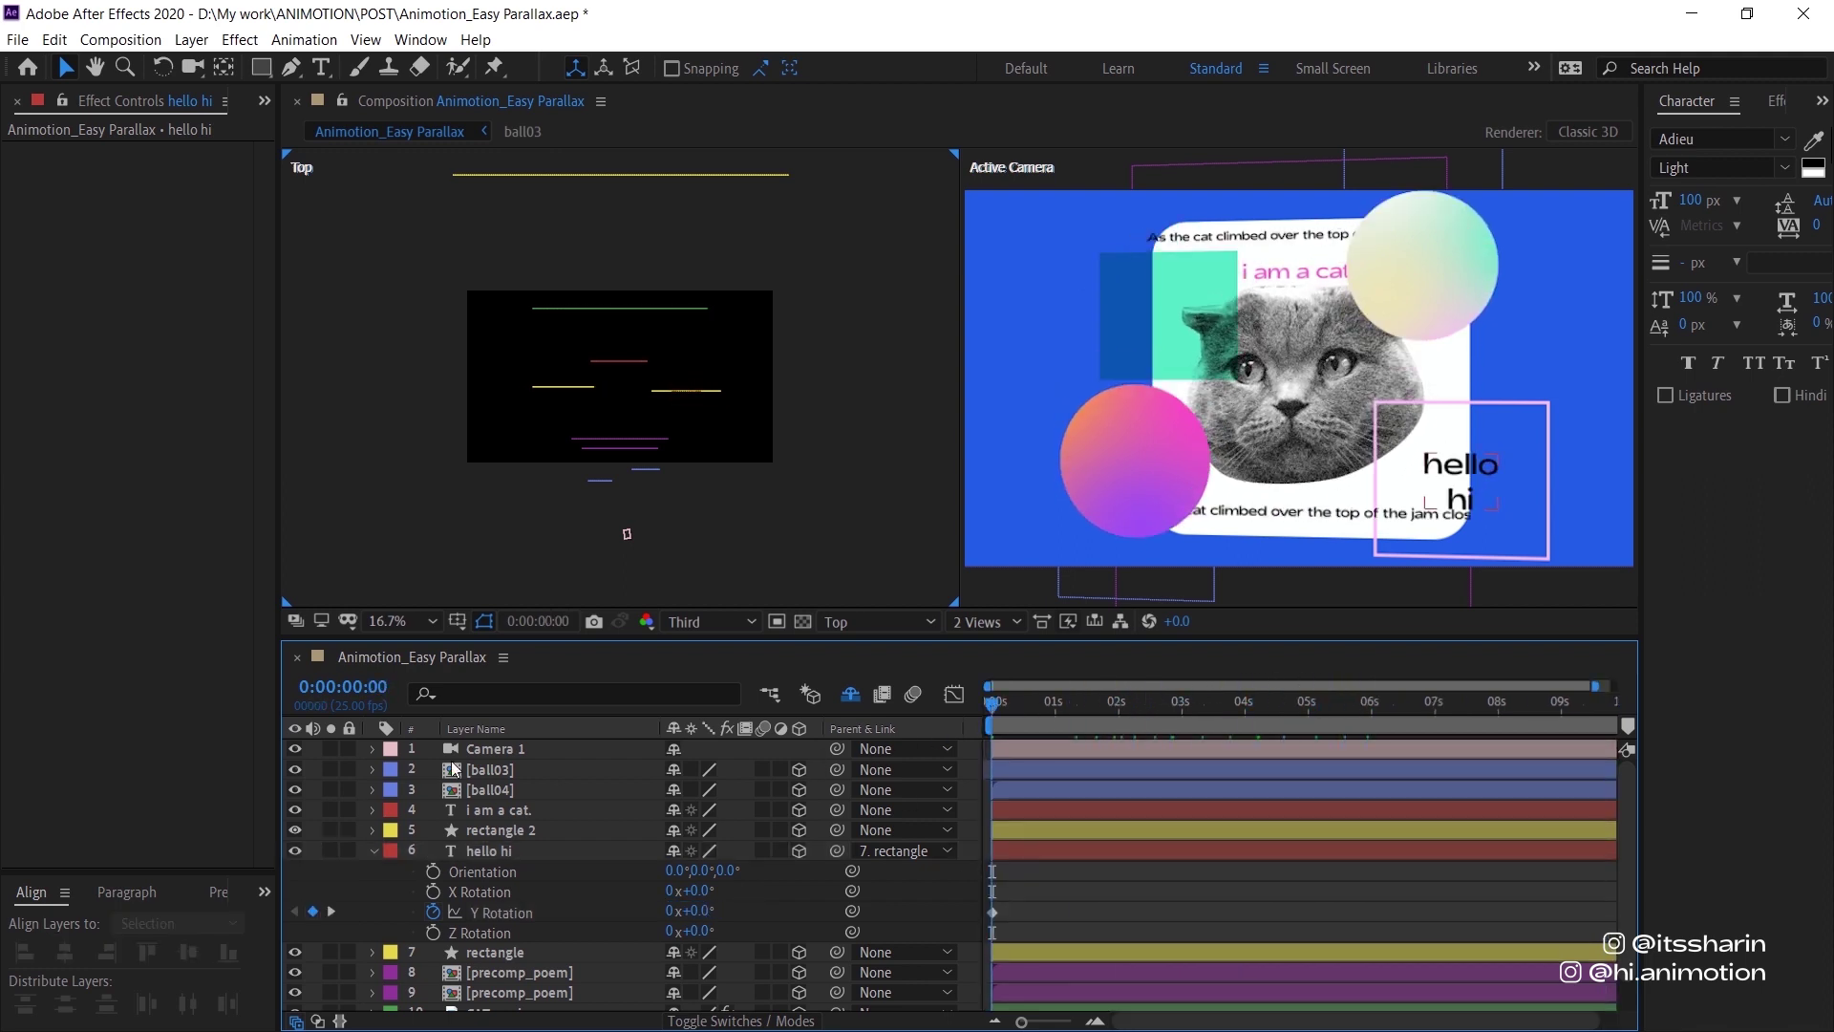
pyautogui.click(505, 755)
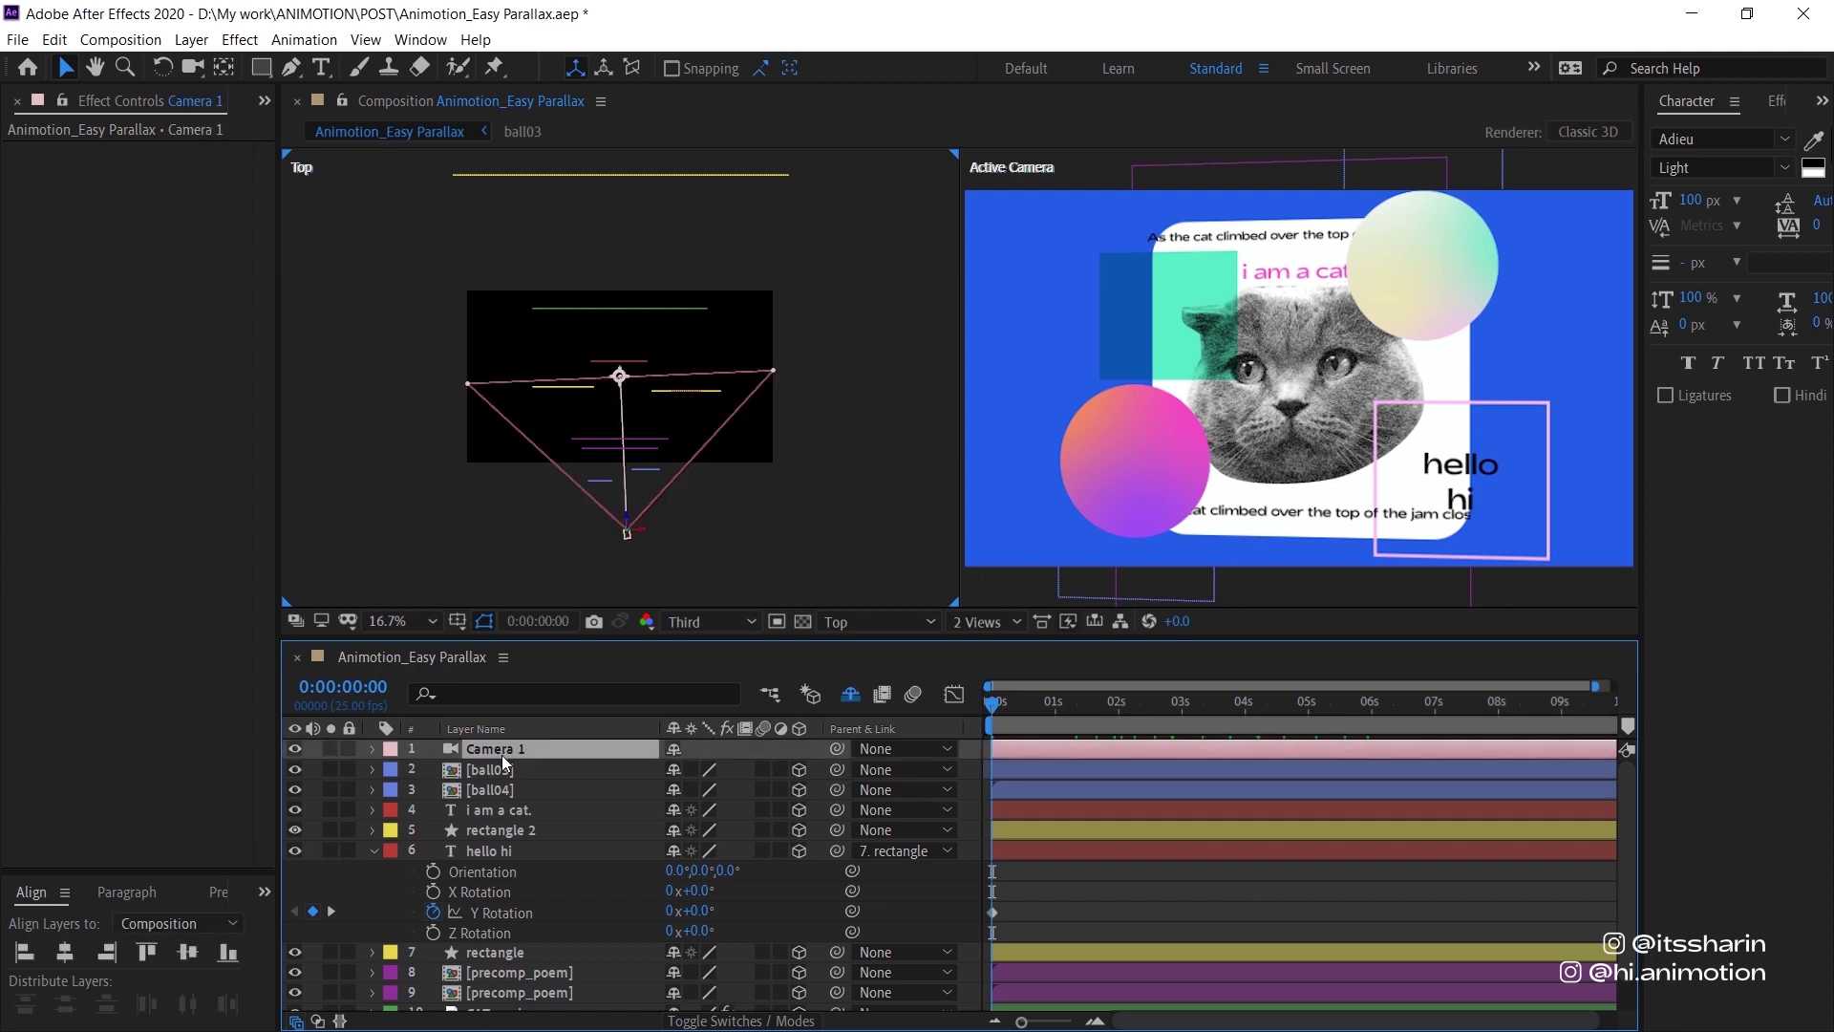
# Keyframe Camera 1's starting Position at 0s, shifted to 1091, 614, -960.
pyautogui.press('p')
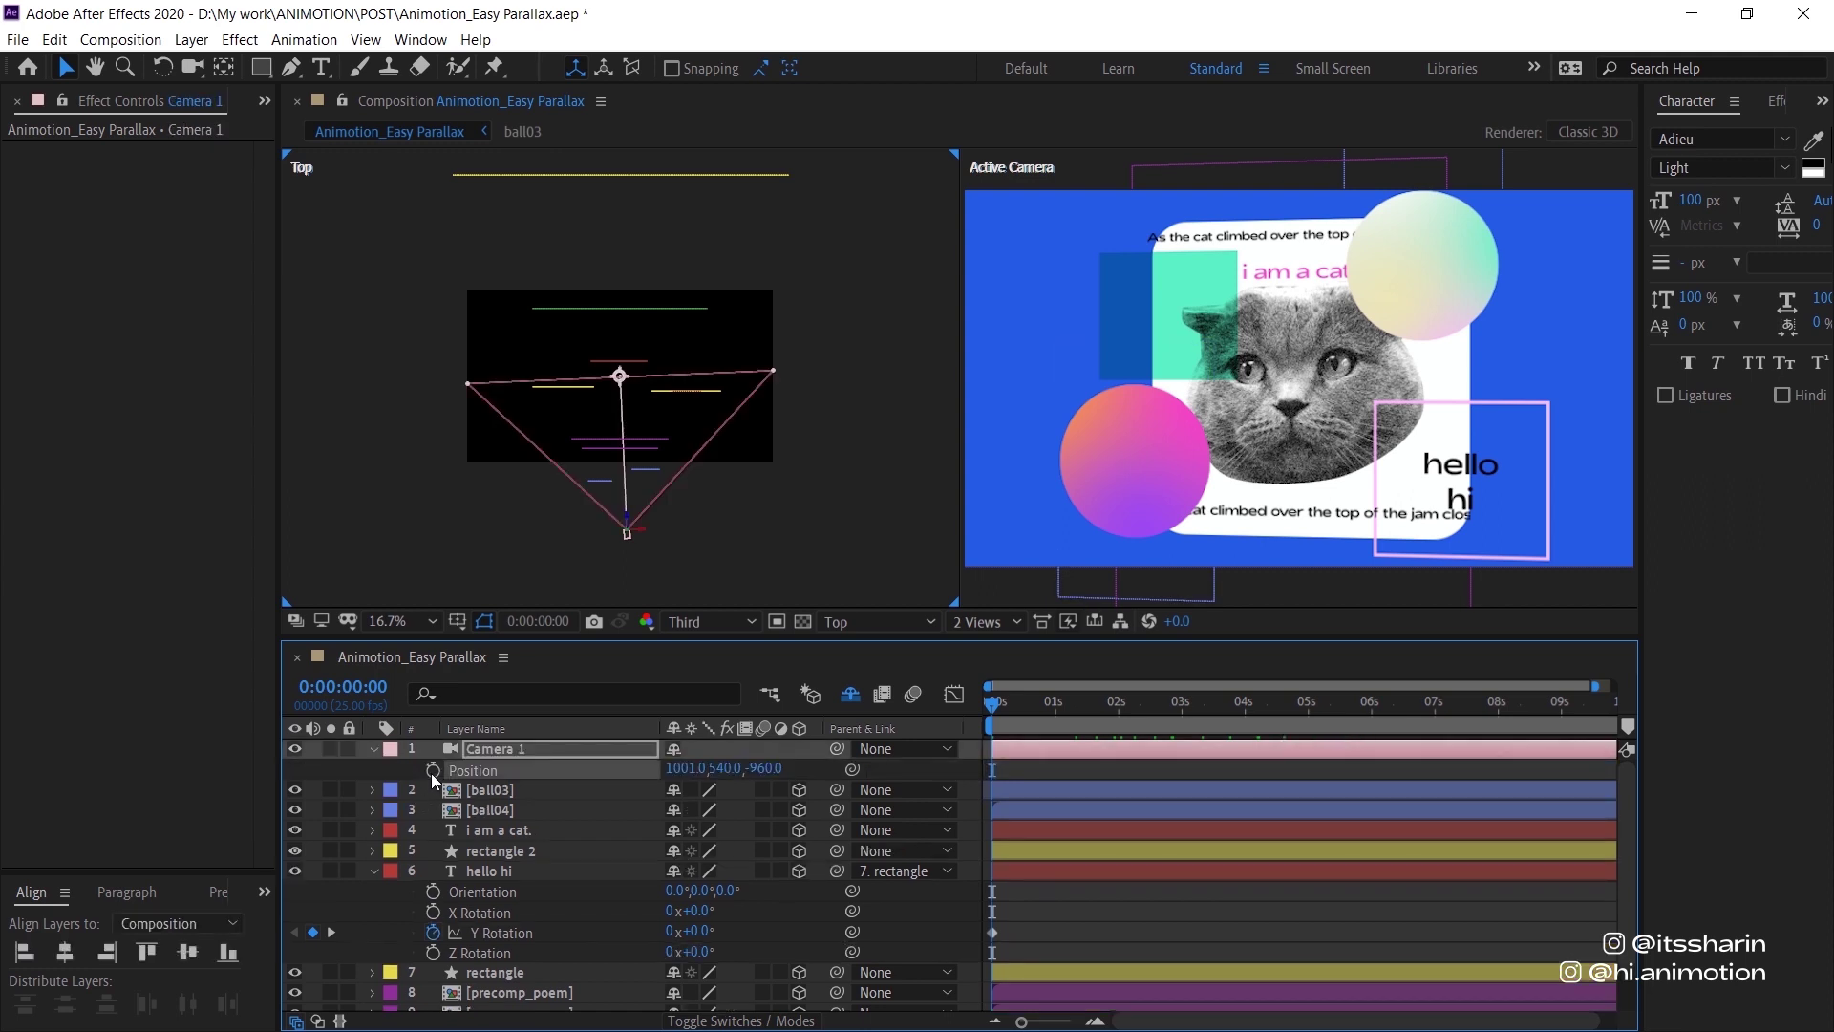
pyautogui.click(433, 770)
pyautogui.moveTo(681, 768); pyautogui.dragTo(722, 782)
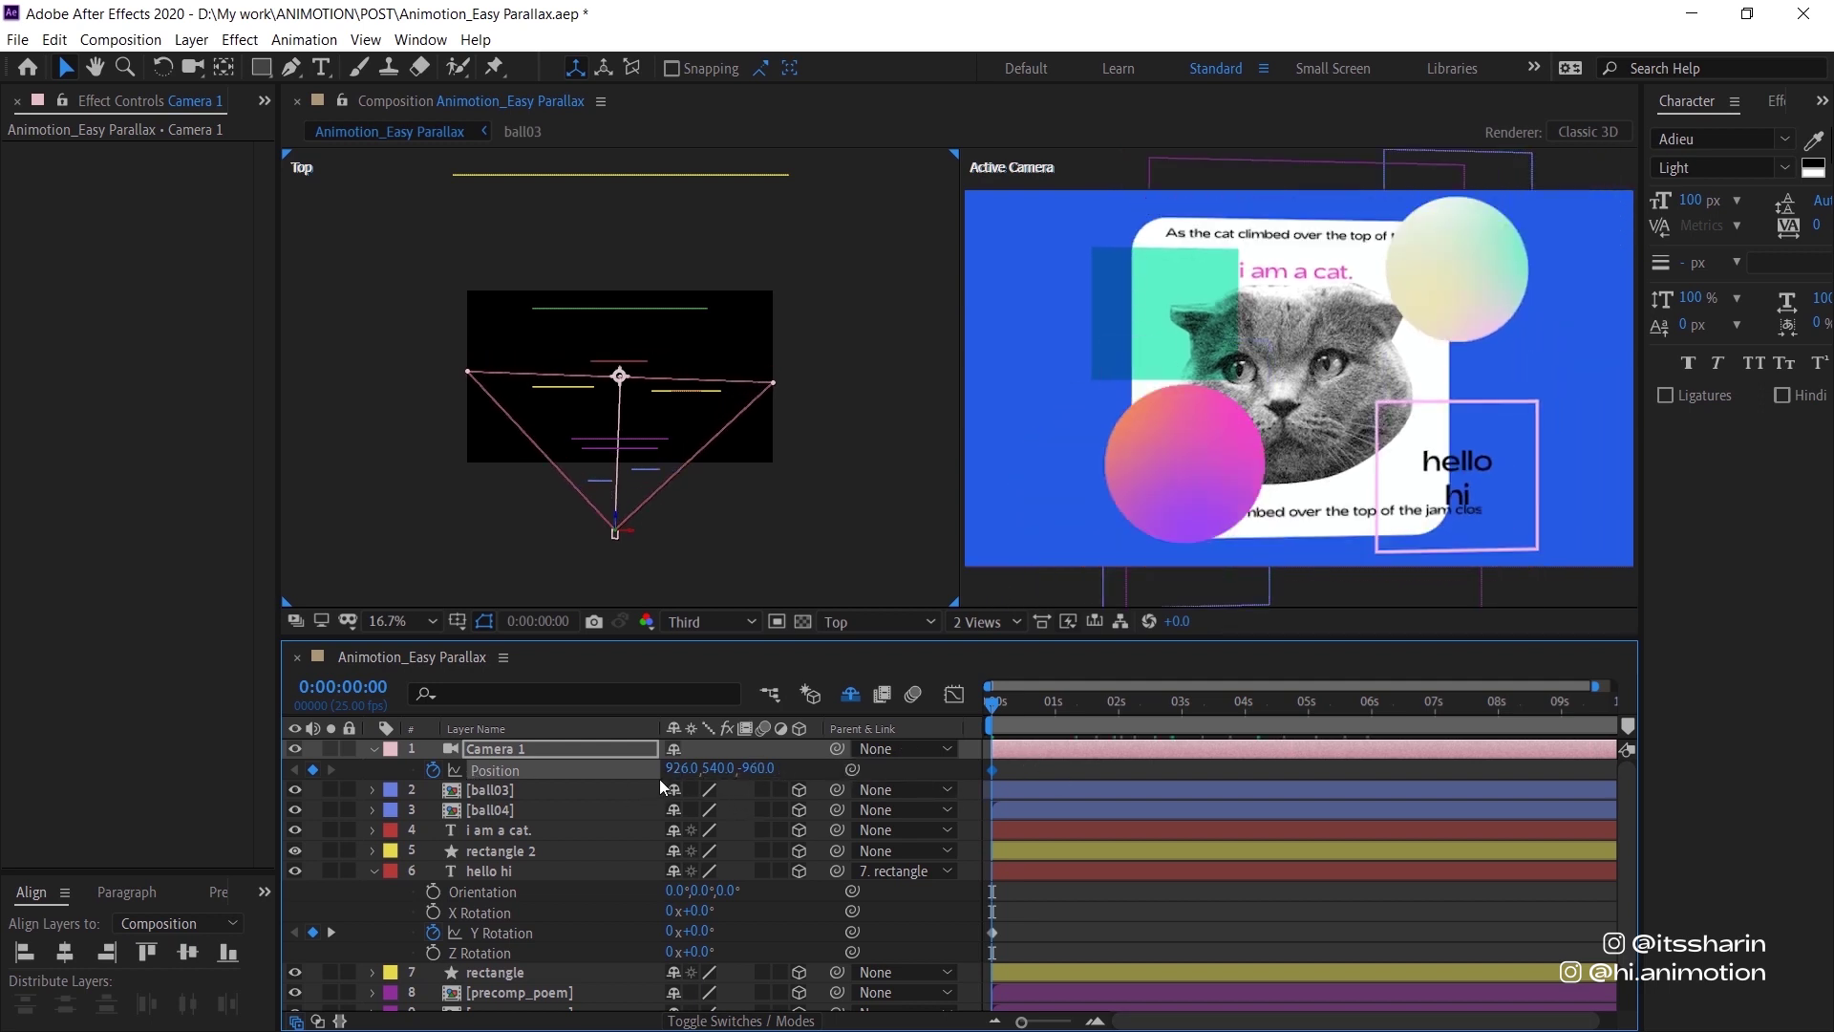
pyautogui.moveTo(684, 769); pyautogui.dragTo(829, 764)
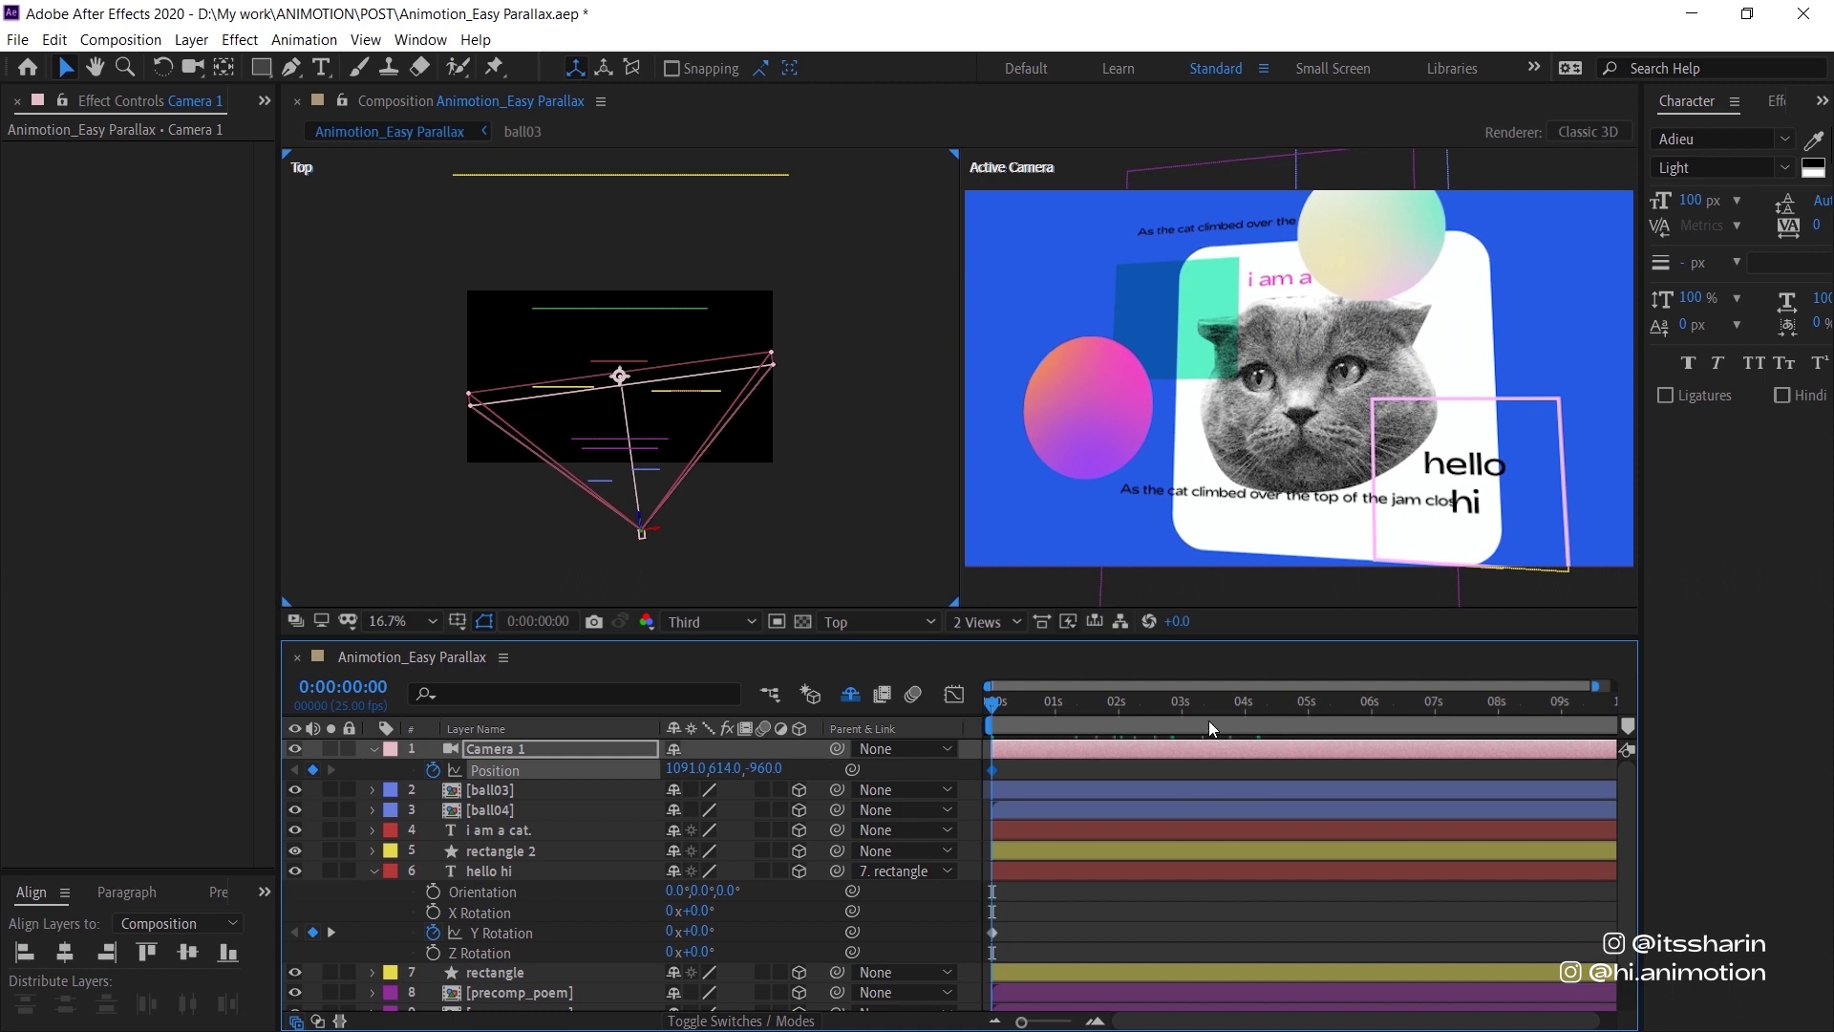
# Move the camera left and up to 709, 460, -960 at 5s, then paste the start position at the end.
pyautogui.click(1309, 708)
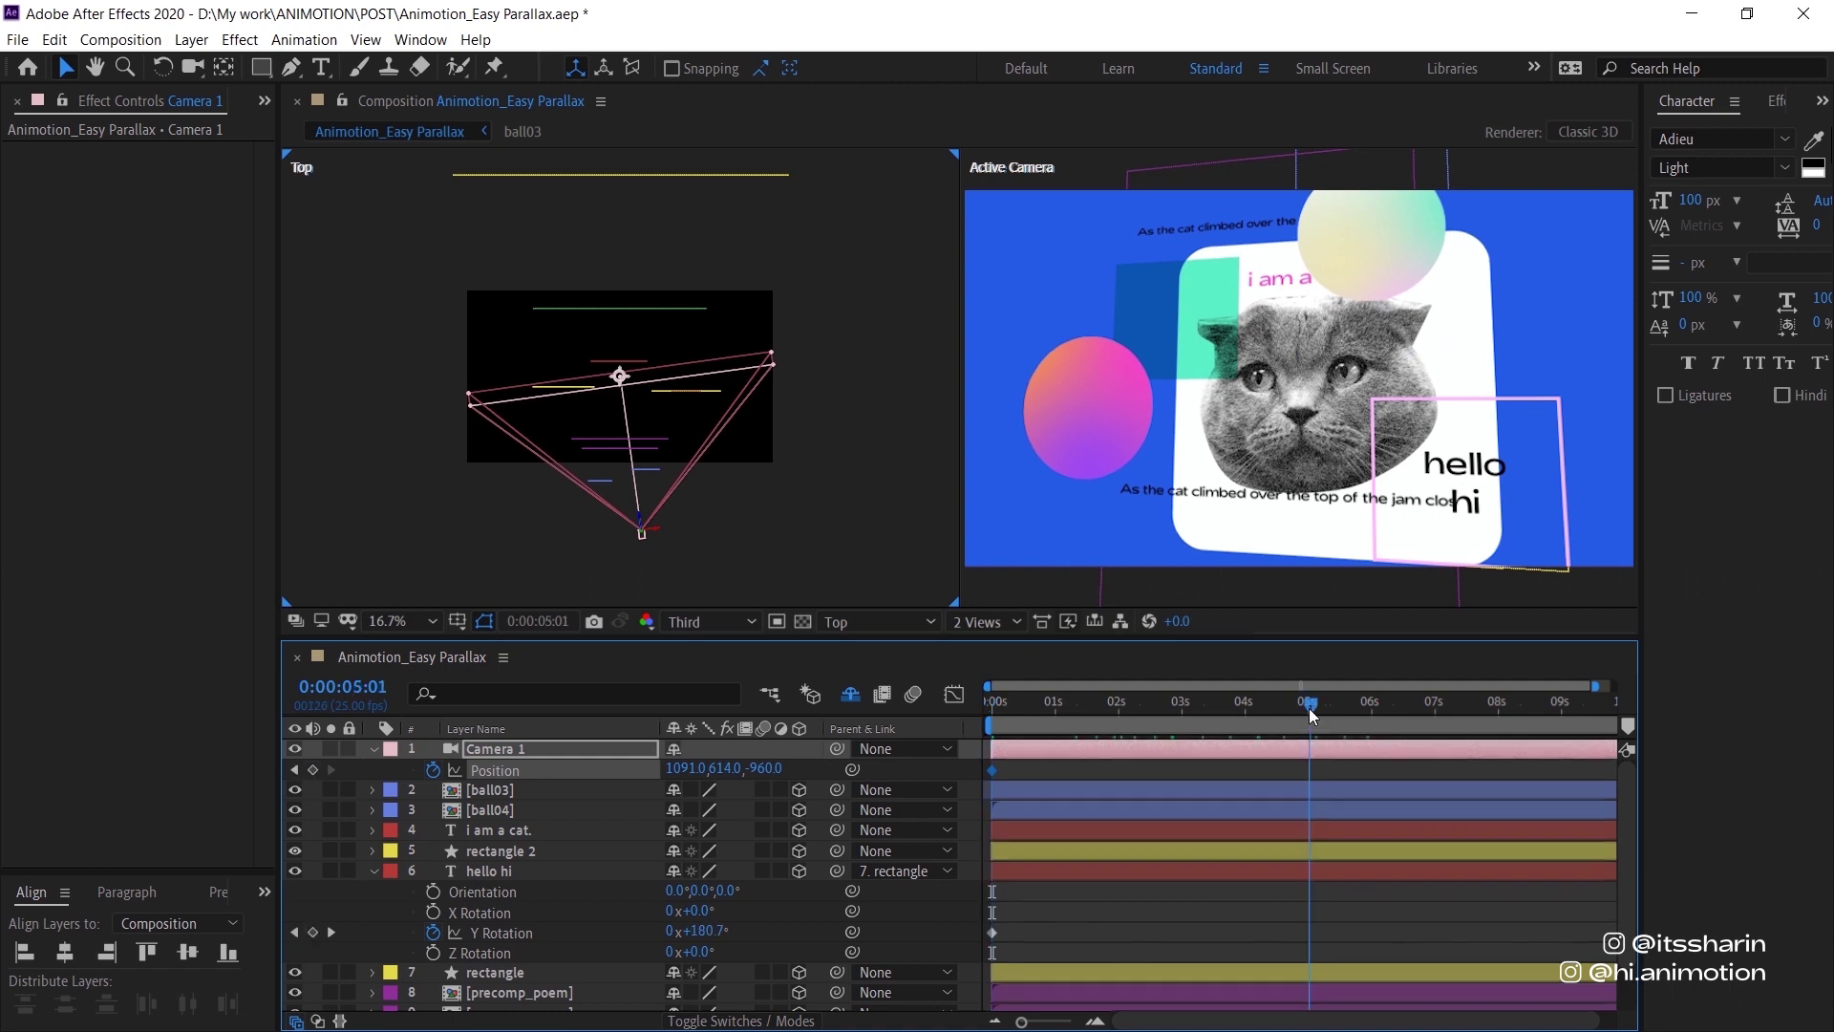
pyautogui.press('pageup')
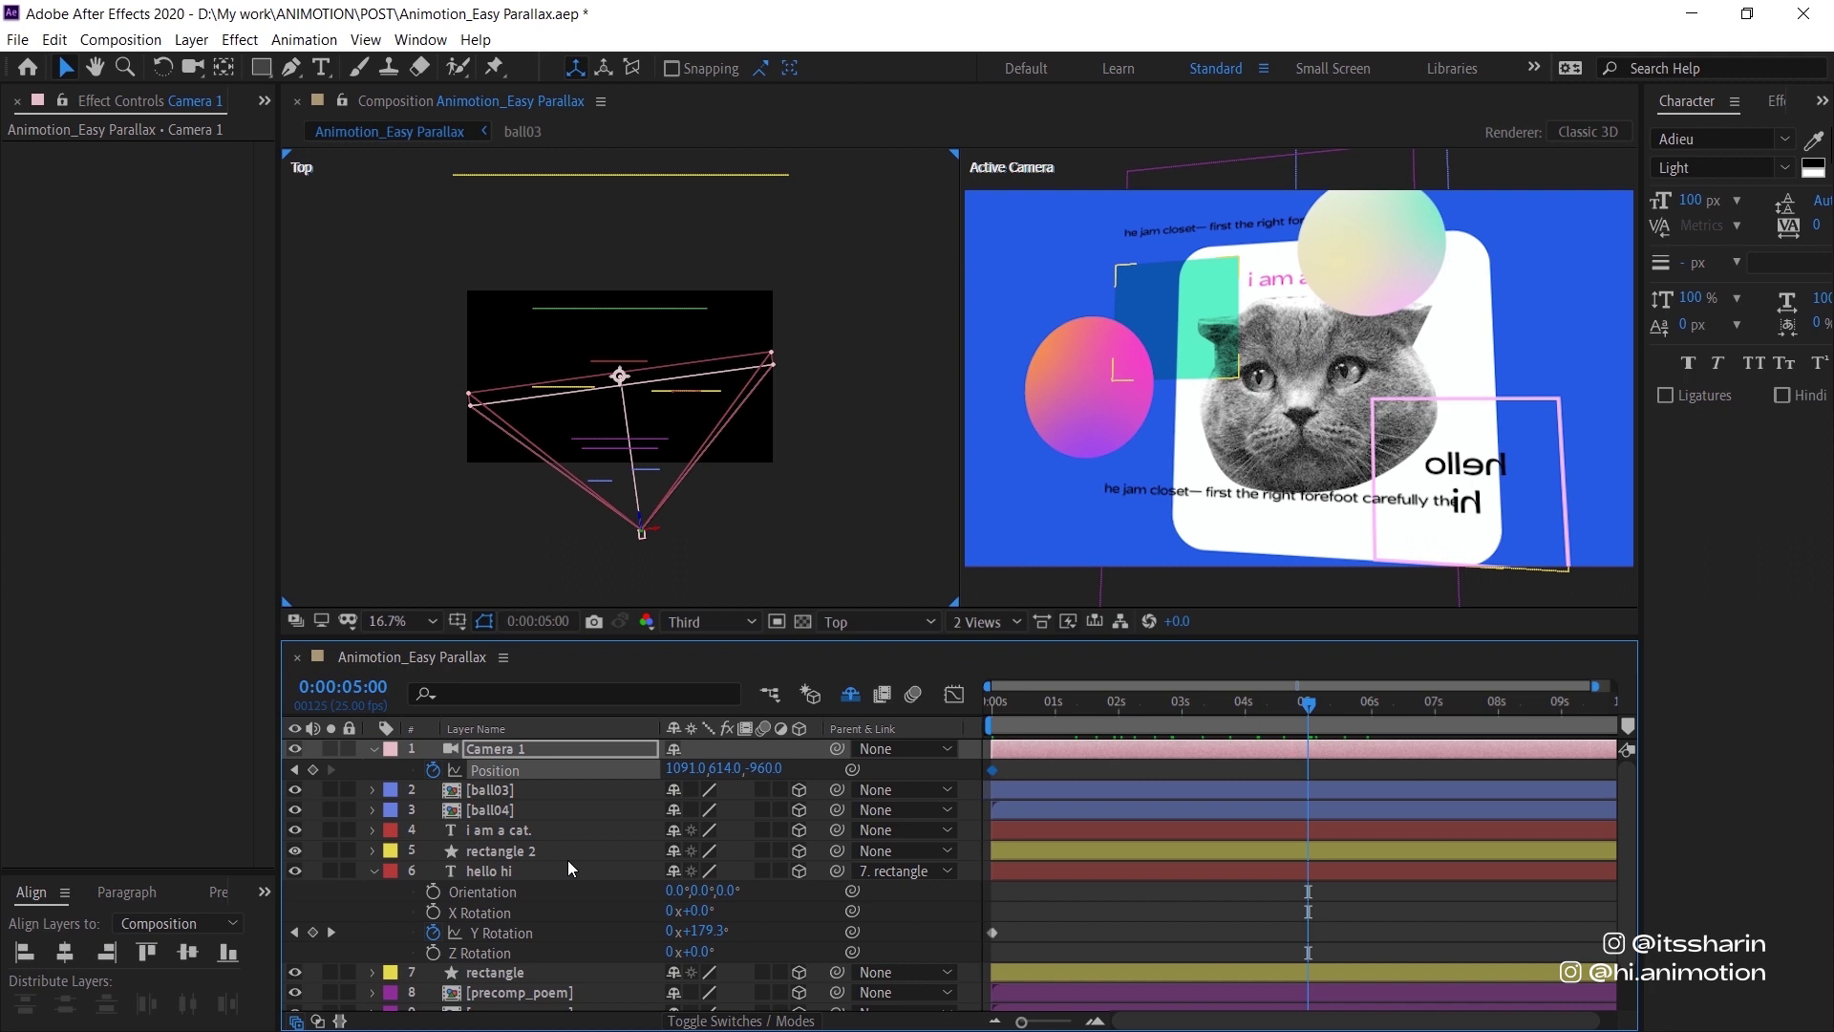
pyautogui.moveTo(615, 778); pyautogui.dragTo(334, 877)
pyautogui.moveTo(718, 768); pyautogui.dragTo(545, 774)
pyautogui.press('End')
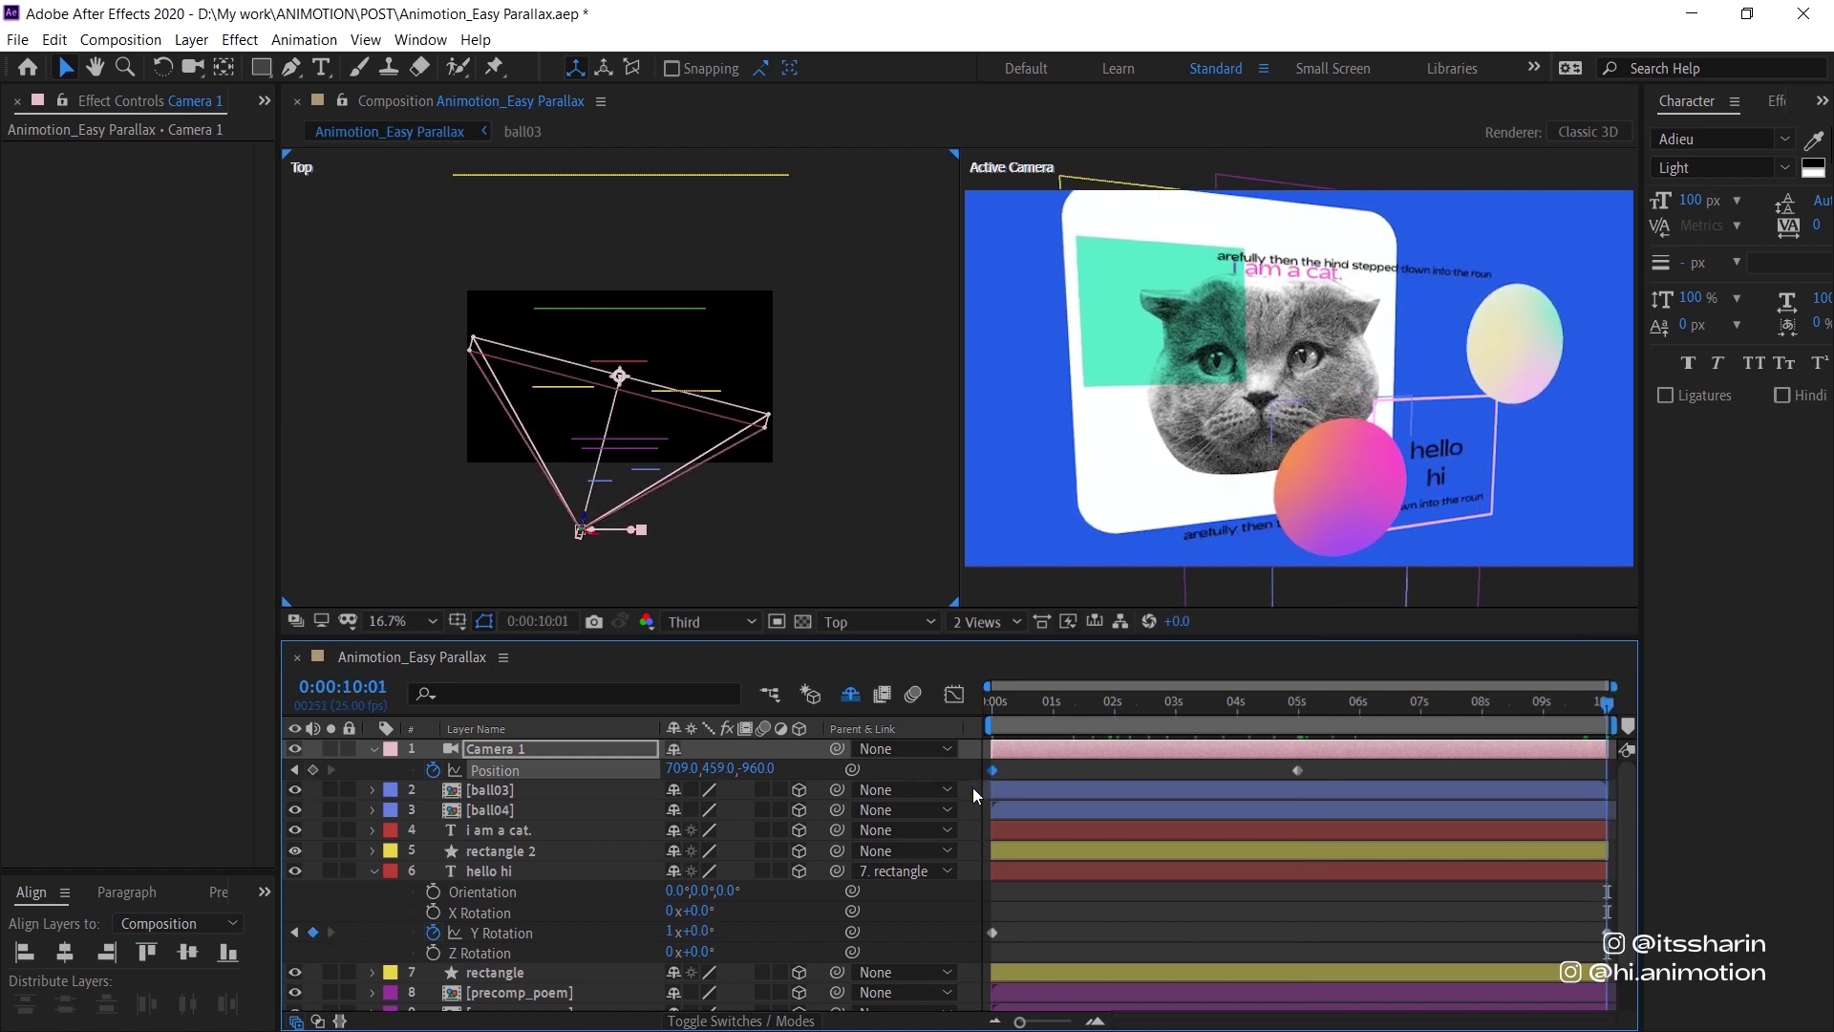
pyautogui.hotkey('ctrl', 'v')
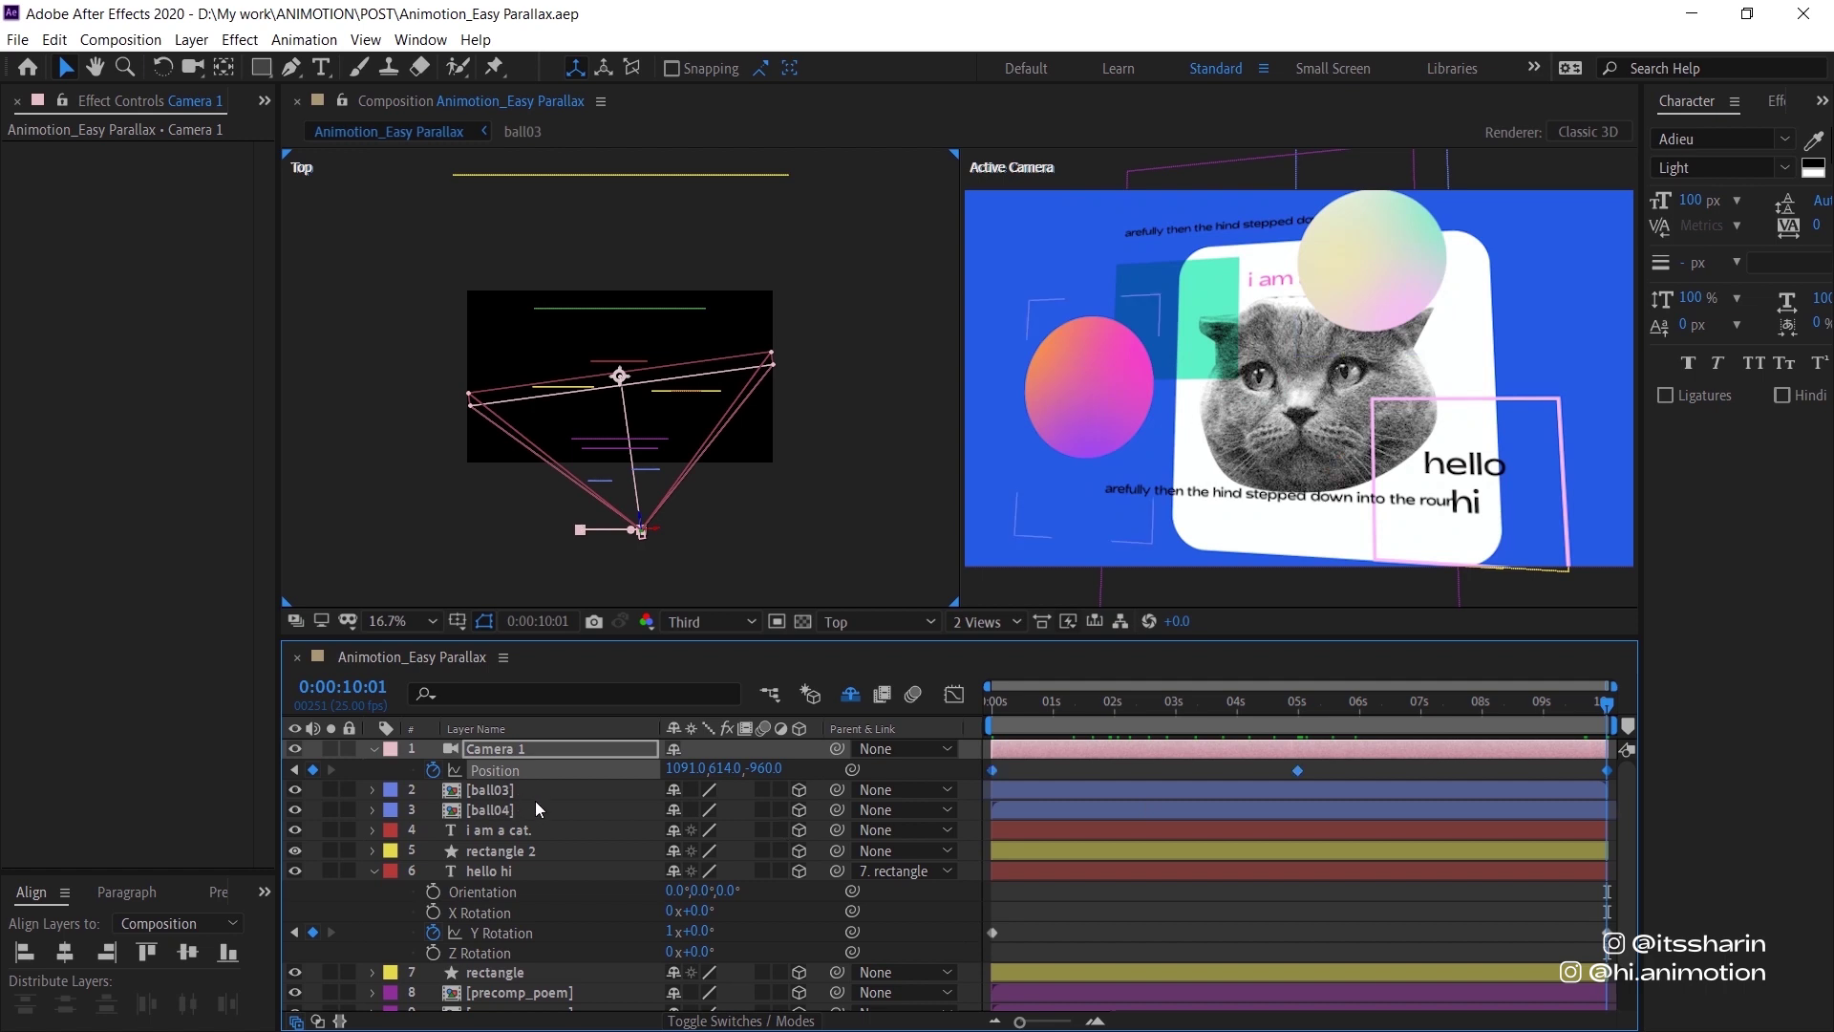
pyautogui.click(1087, 766)
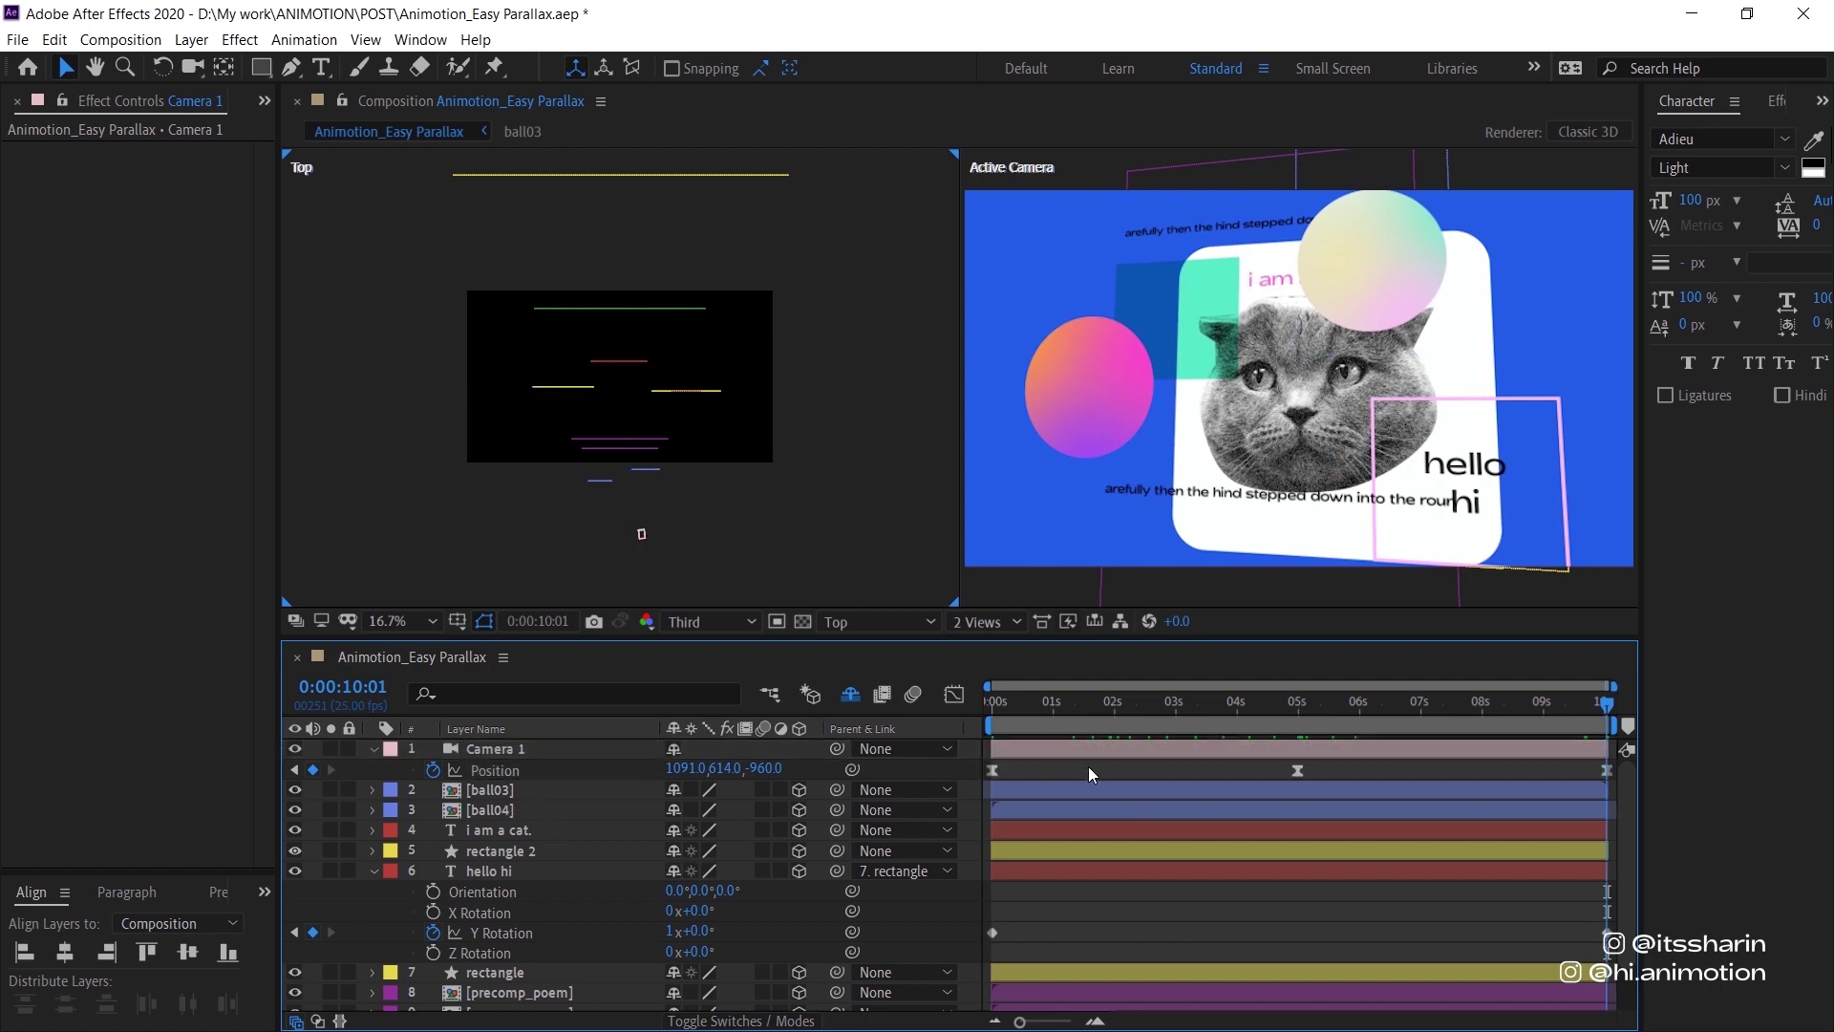